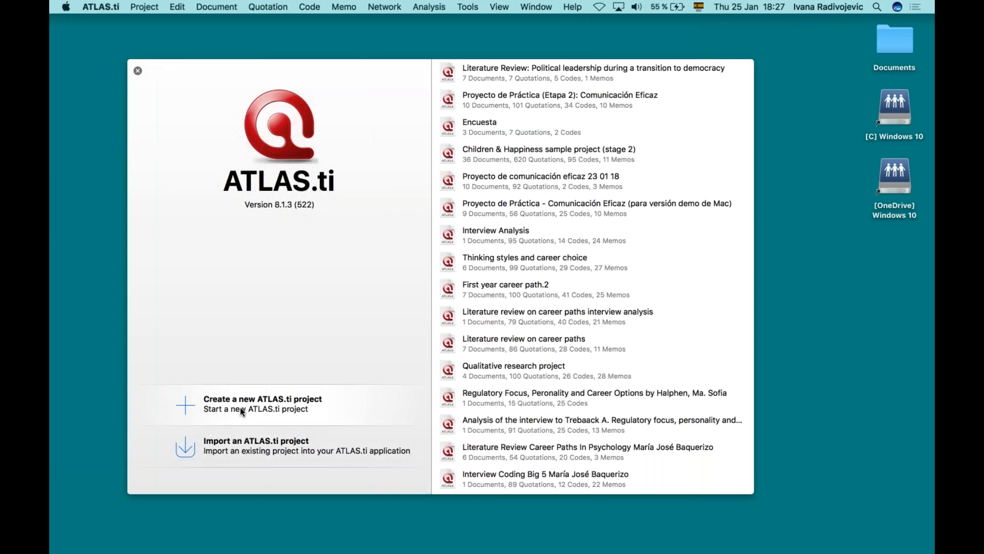
- Create a new project named "Literature Review: Children & Happiness"
click(240, 407)
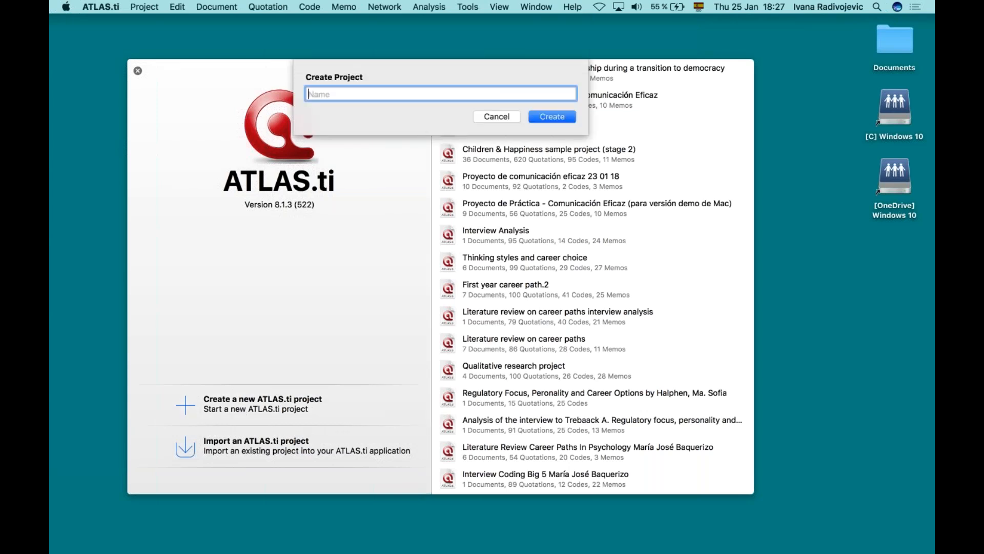
text(Literature Review : Children & H)
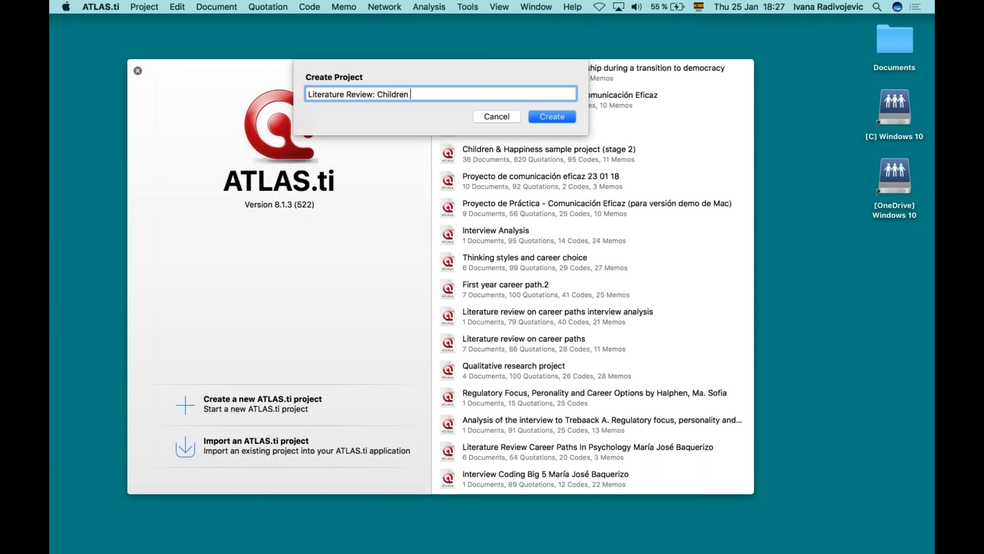
text(appiness)
key(Return)
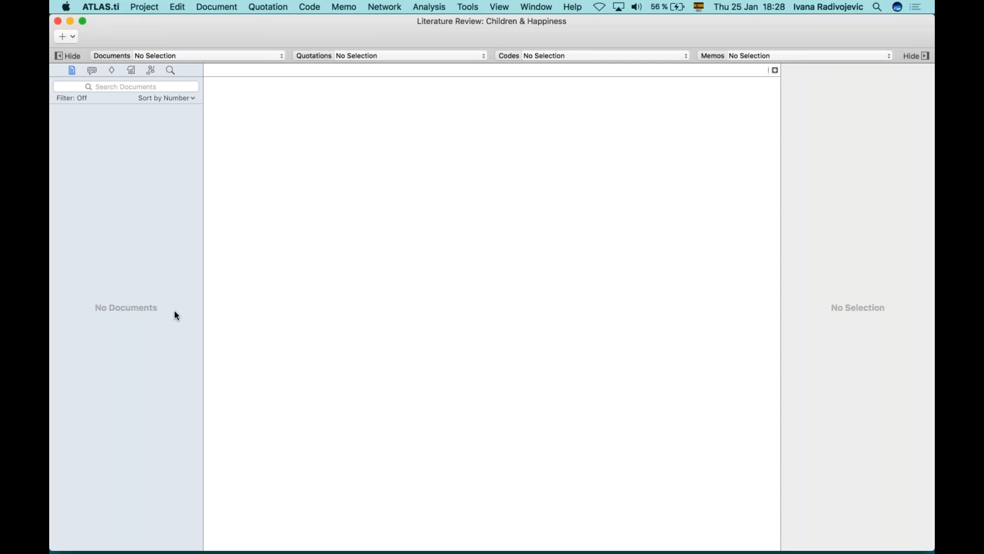
- Import the Reader Comments document and the three PDF articles from the Documents folder on the Desktop into the project
click(64, 36)
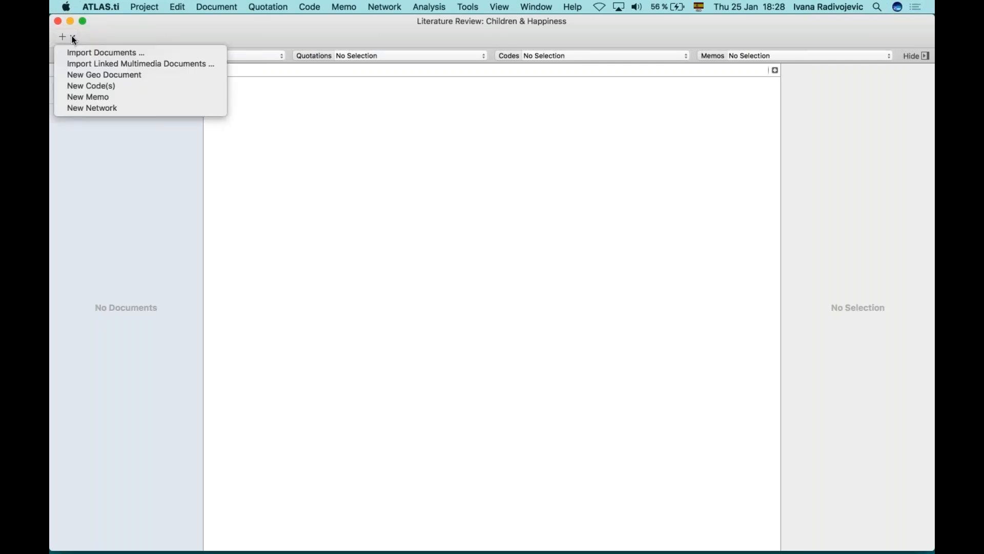
click(129, 54)
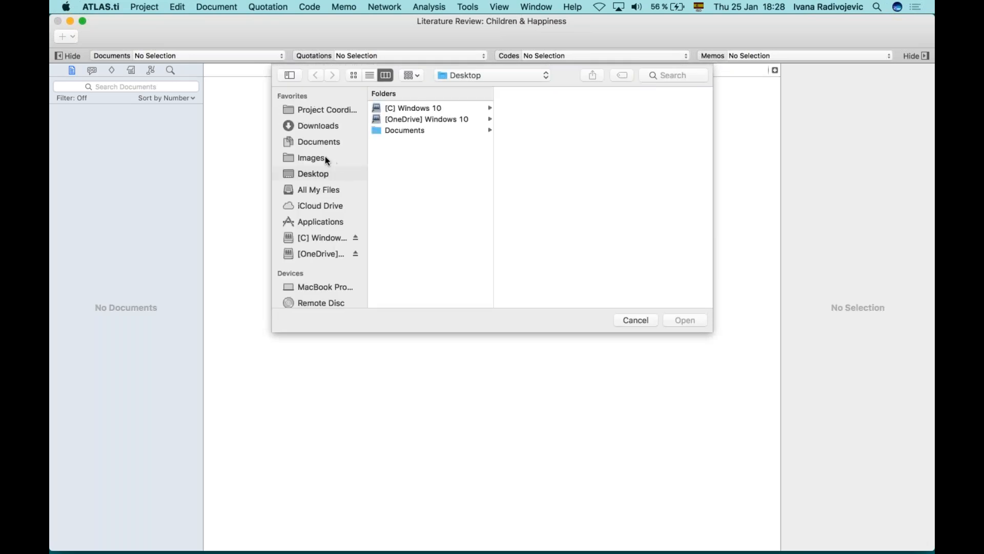
click(410, 130)
click(527, 109)
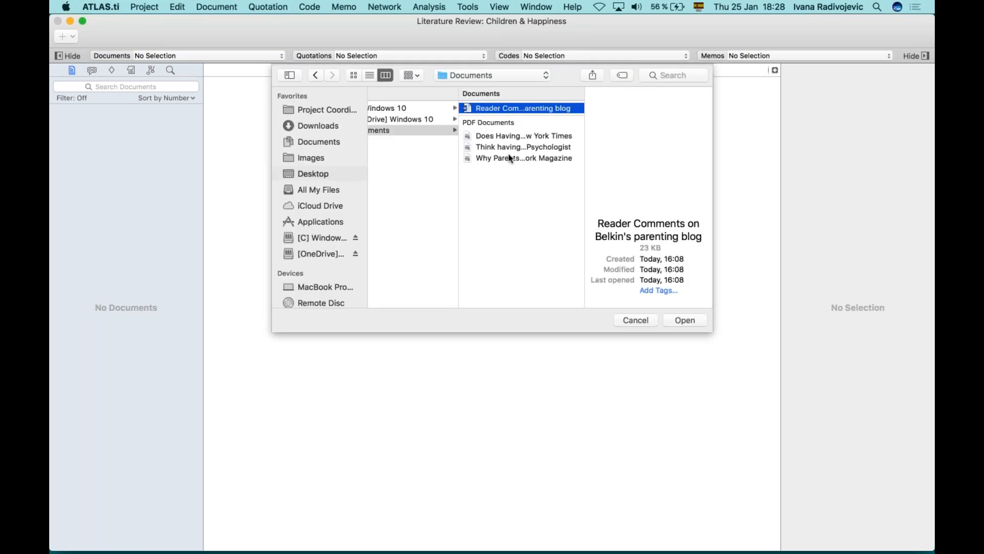
click(502, 159)
shift+click(498, 109)
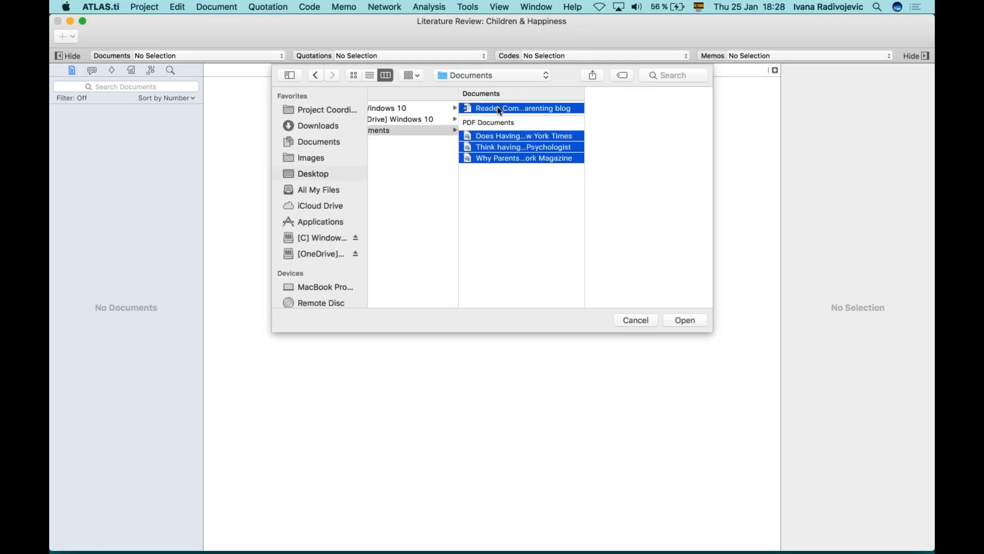
click(681, 319)
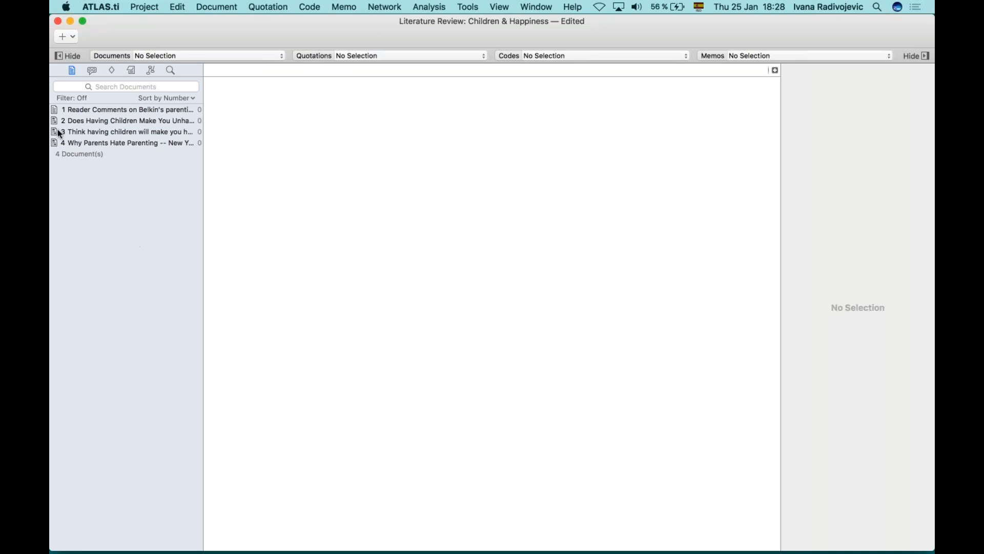
- Widen the document list to show the full document names and narrow it again
drag(203, 185, 335, 205)
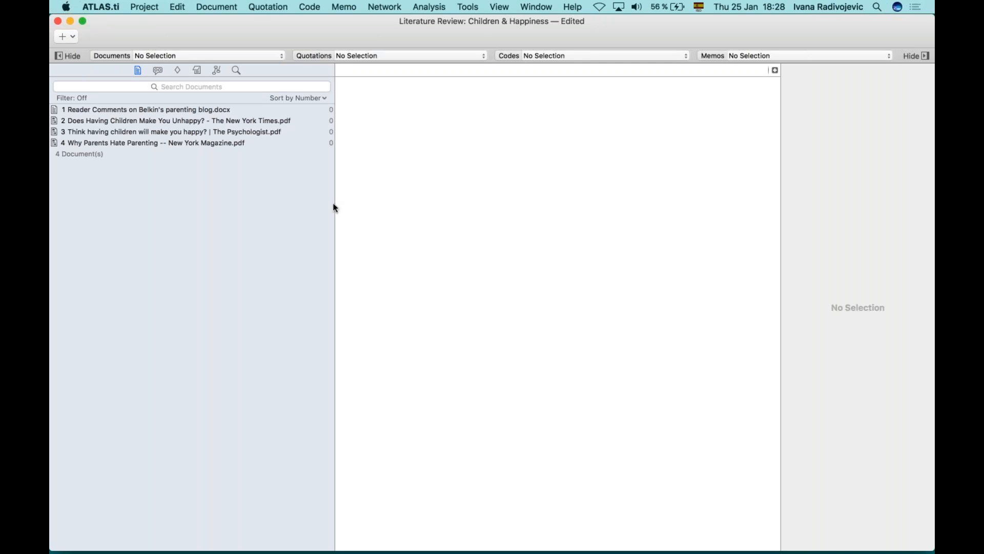
drag(334, 206, 200, 213)
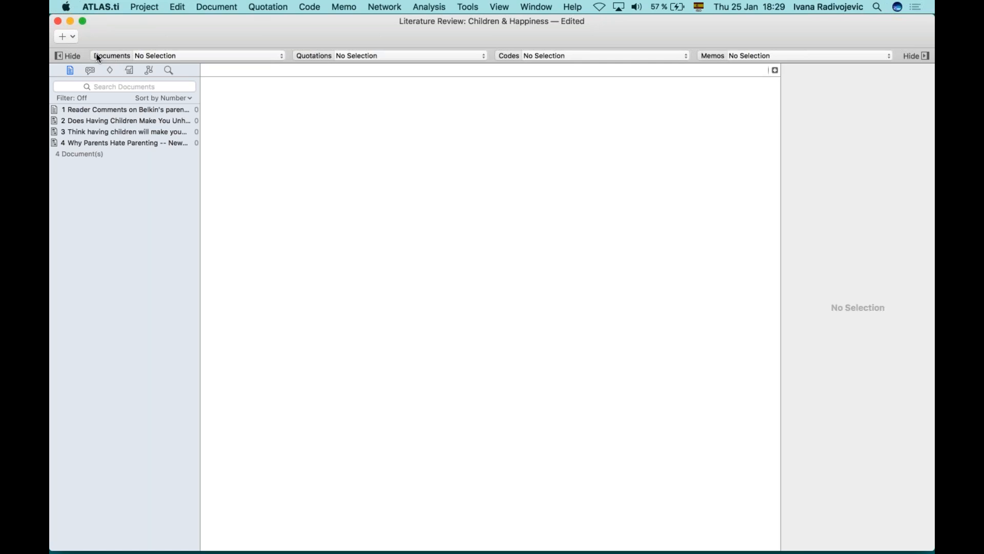
- Open the Document Manager and examine its columns, from the document names across to the modification dates
click(111, 58)
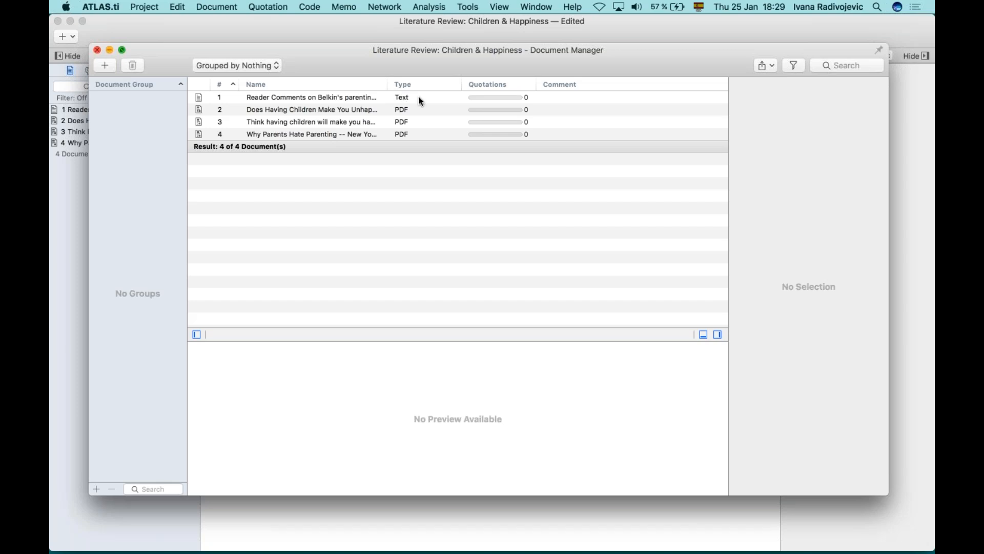
scroll(401, 133, right, 3)
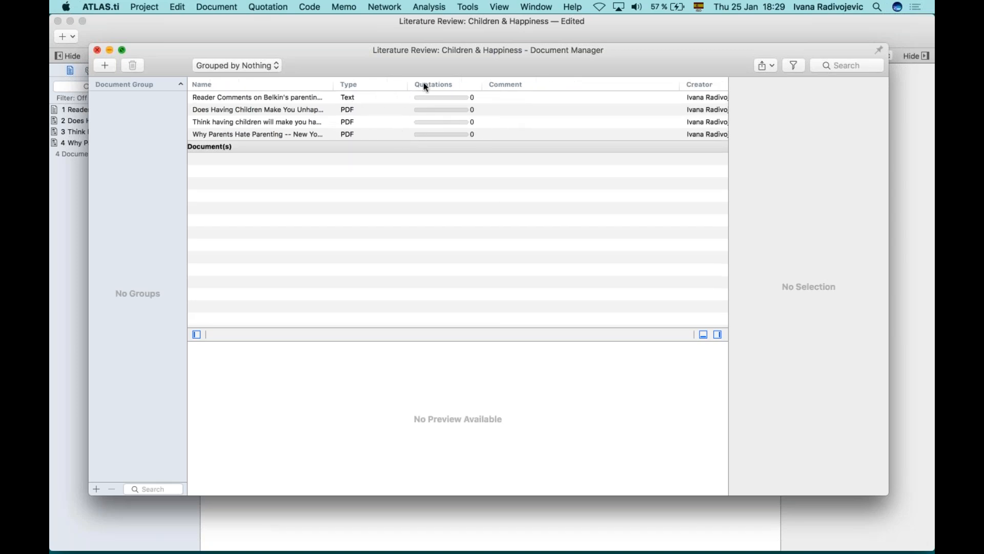
scroll(460, 150, right, 1)
scroll(463, 154, right, 10)
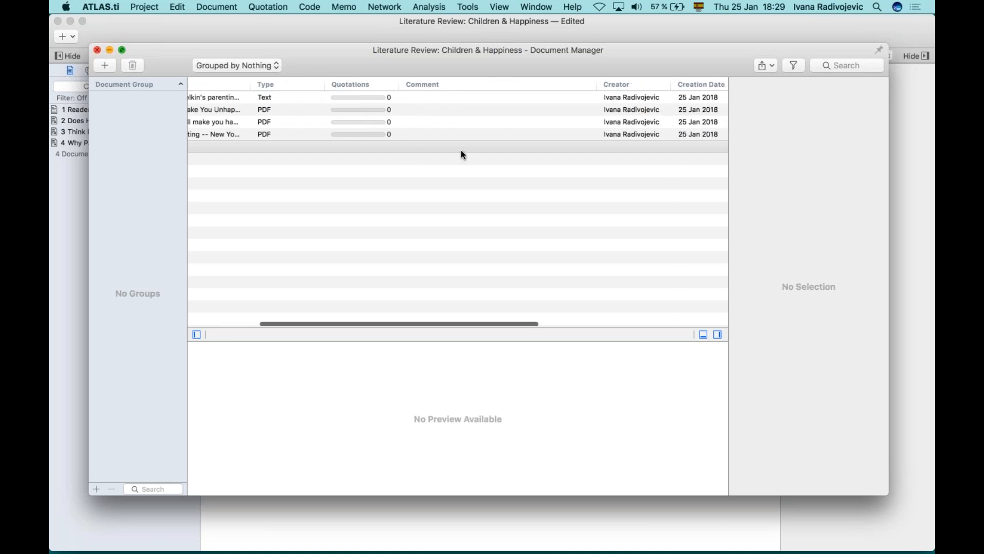
scroll(687, 120, right, 5)
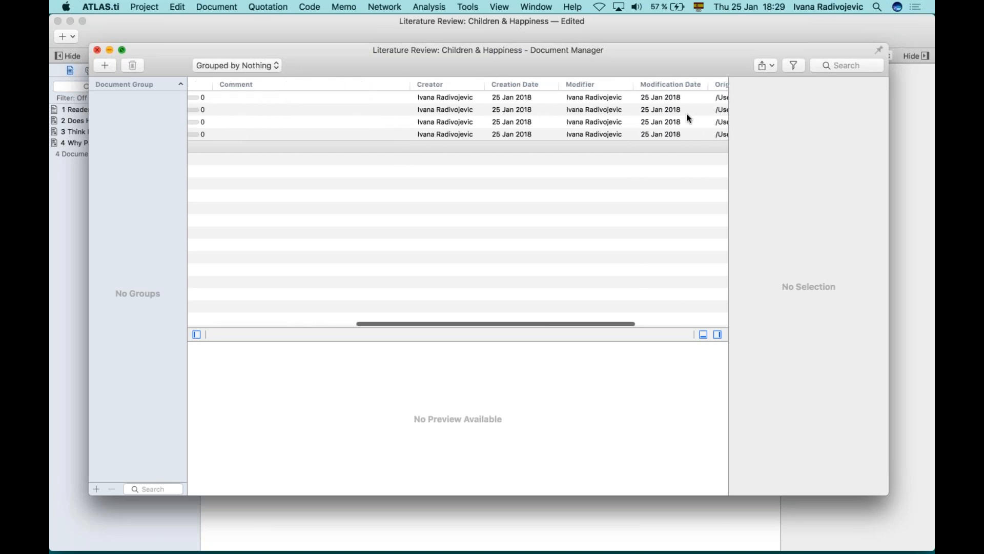
scroll(689, 120, left, 8)
scroll(689, 118, left, 5)
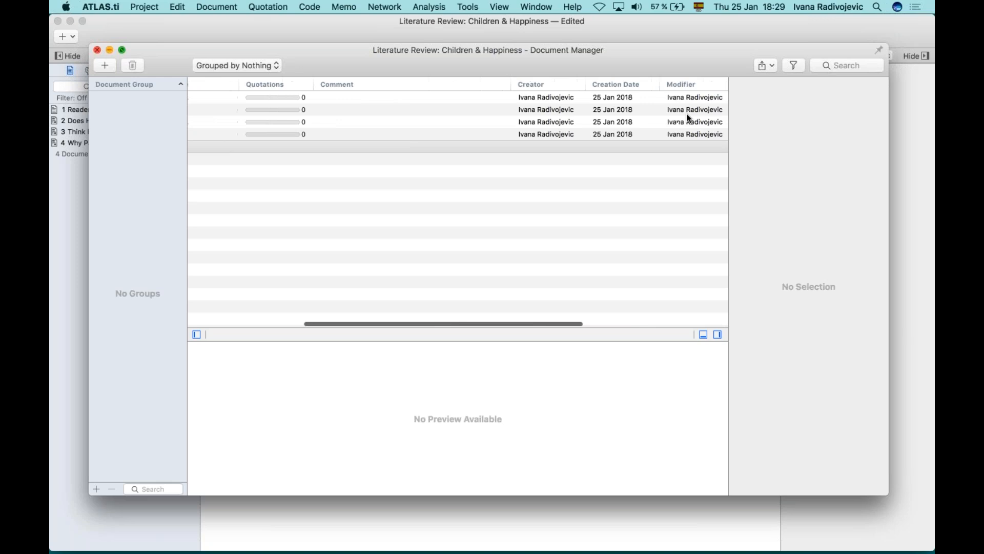
scroll(546, 133, left, 3)
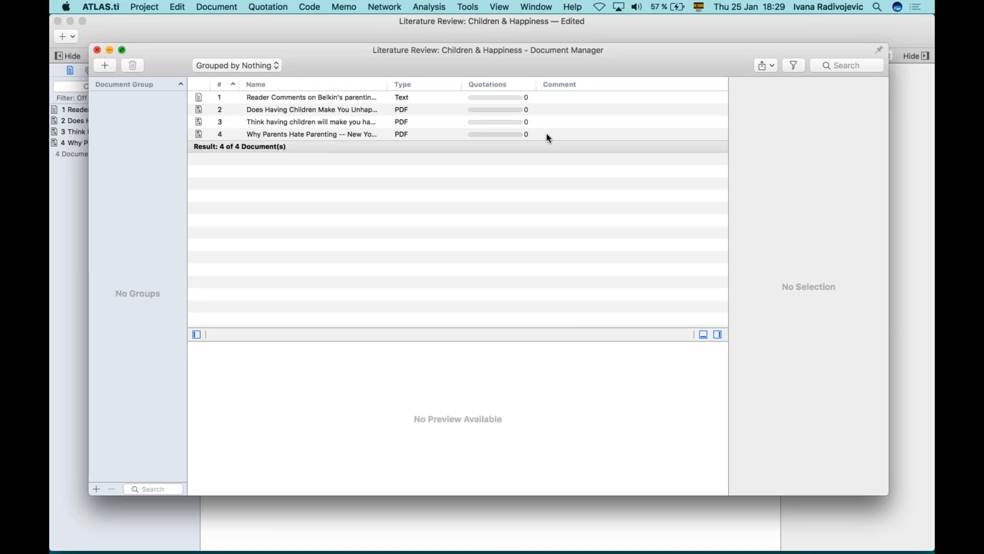
- Enlarge the preview area while previewing the Reader Comments and New York Times documents, dismissing the journal reminder
click(296, 98)
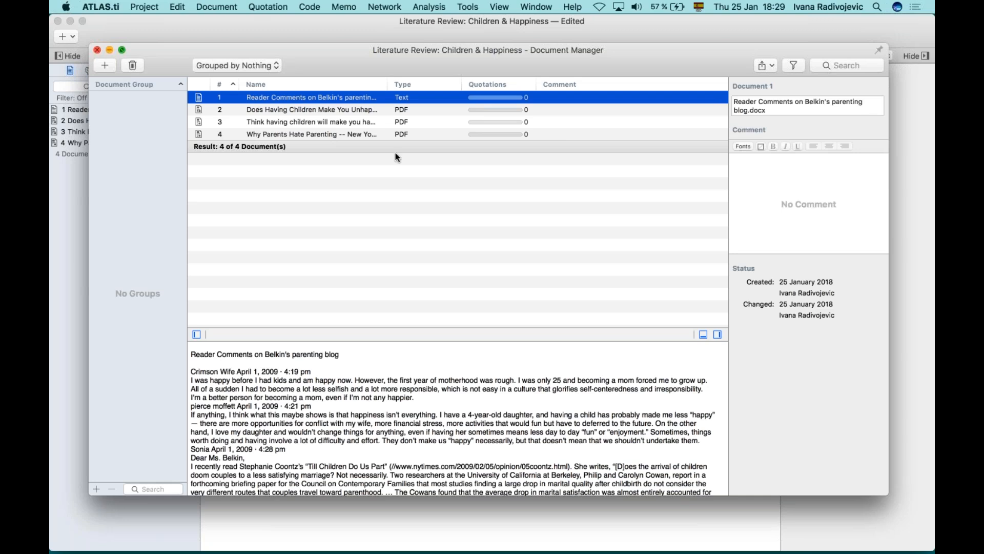
drag(418, 339, 418, 234)
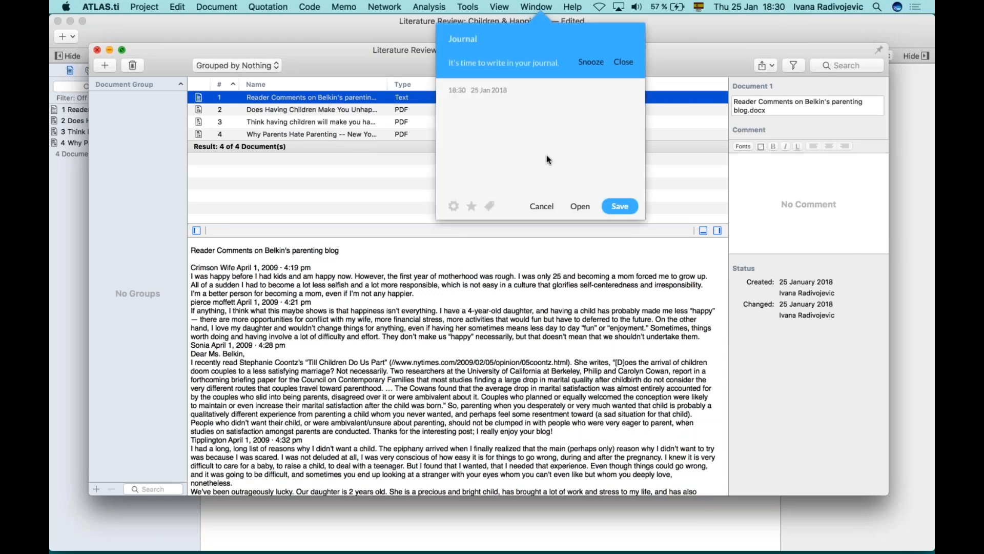
click(541, 206)
click(297, 109)
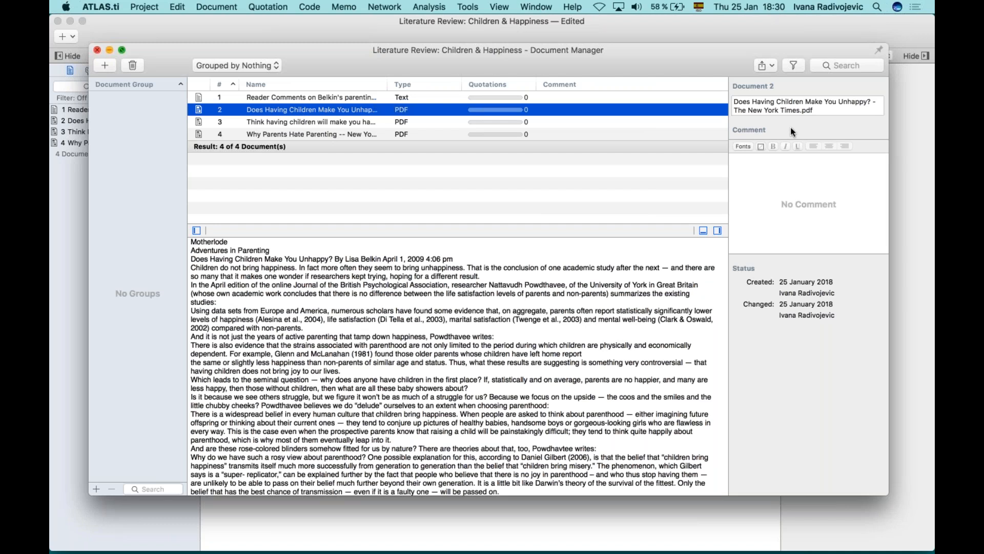
- Remove the .pdf extension from the name of The Psychologist article, document 3
key(Down)
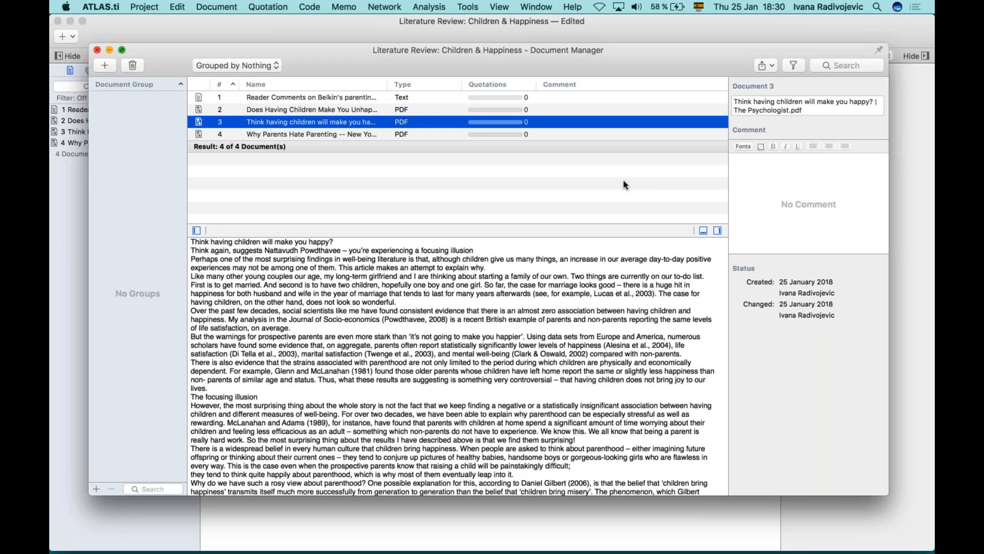
click(801, 110)
key(BackSpace)
key(BackSpace)
key(BackSpace)
key(BackSpace)
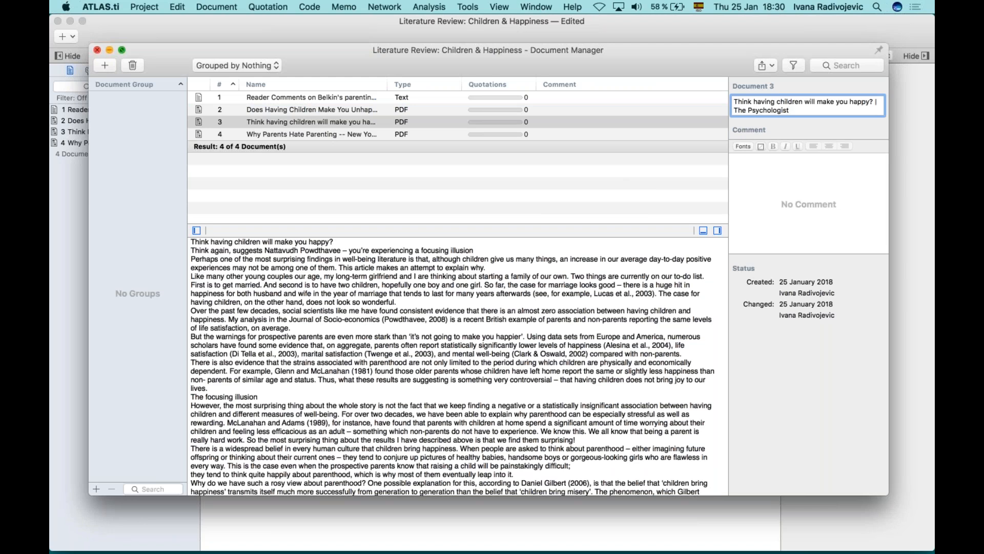
- Remove the .pdf extension from the name of The New York Times article, document 2
click(328, 105)
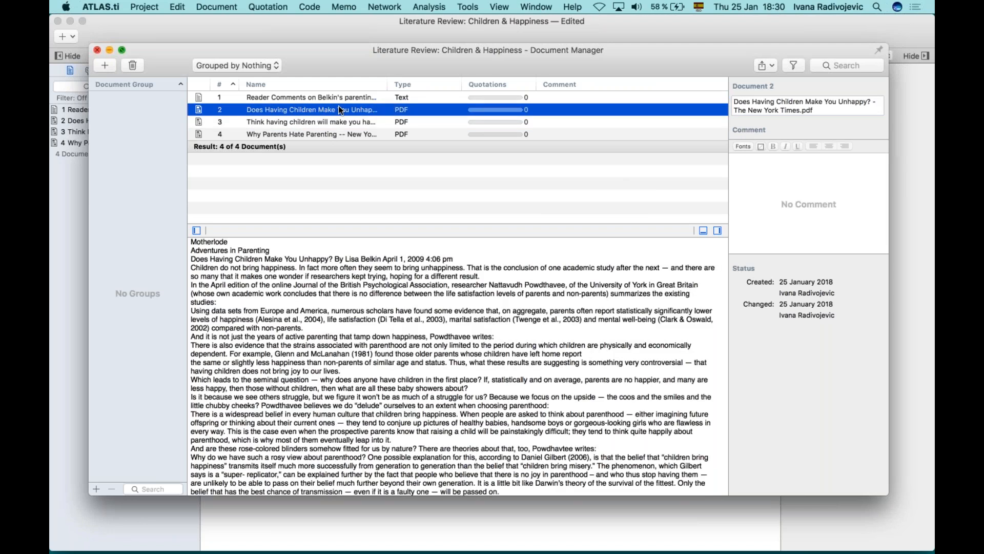
click(813, 109)
key(BackSpace)
key(BackSpace)
key(BackSpace)
key(BackSpace)
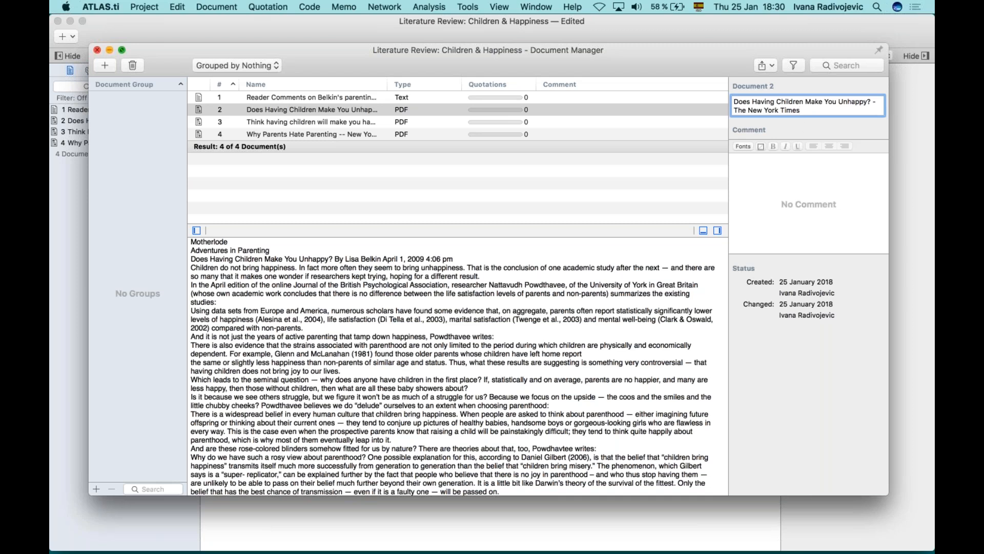
drag(810, 110, 726, 103)
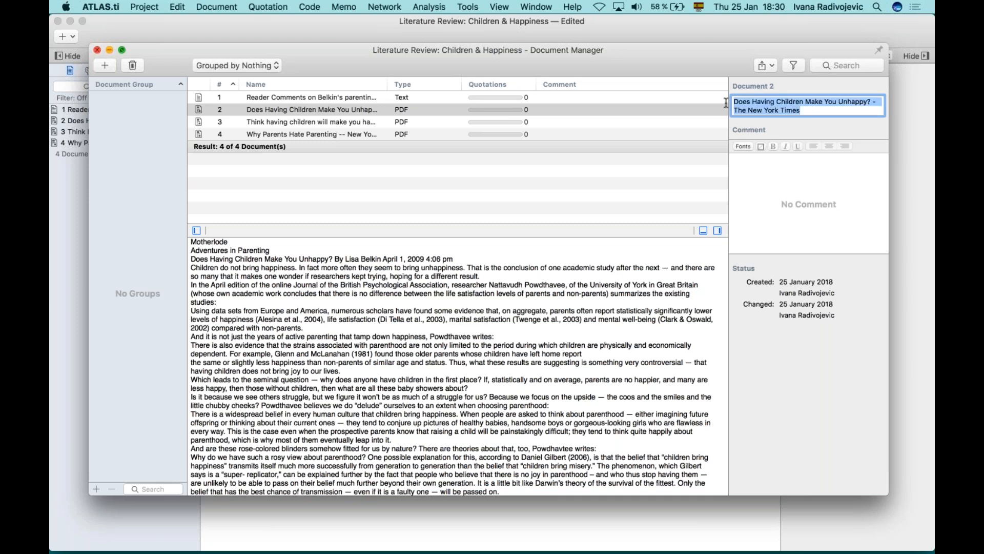
- Rename the New York Magazine article, document 4, as "Senior (2010) - Why parents hate parenting"
click(306, 98)
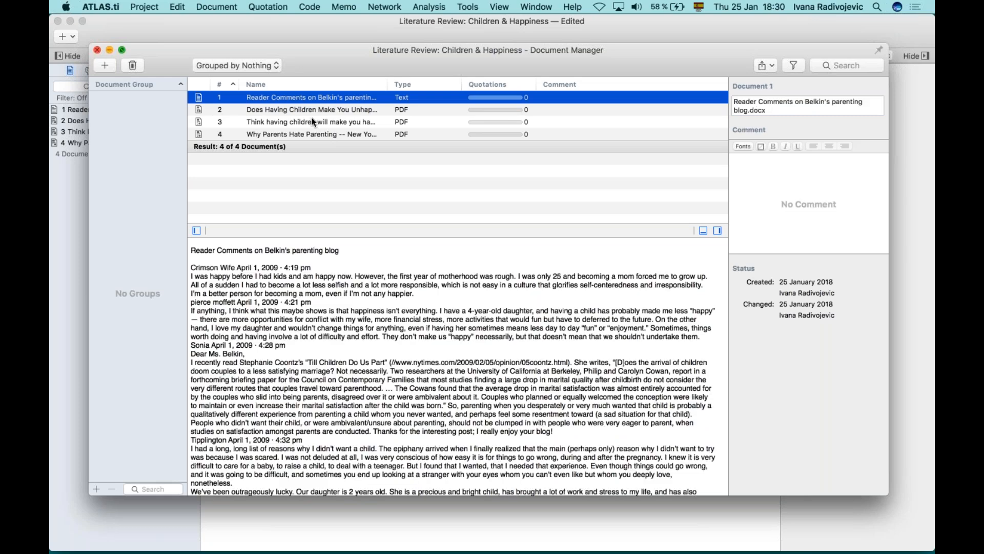
click(304, 134)
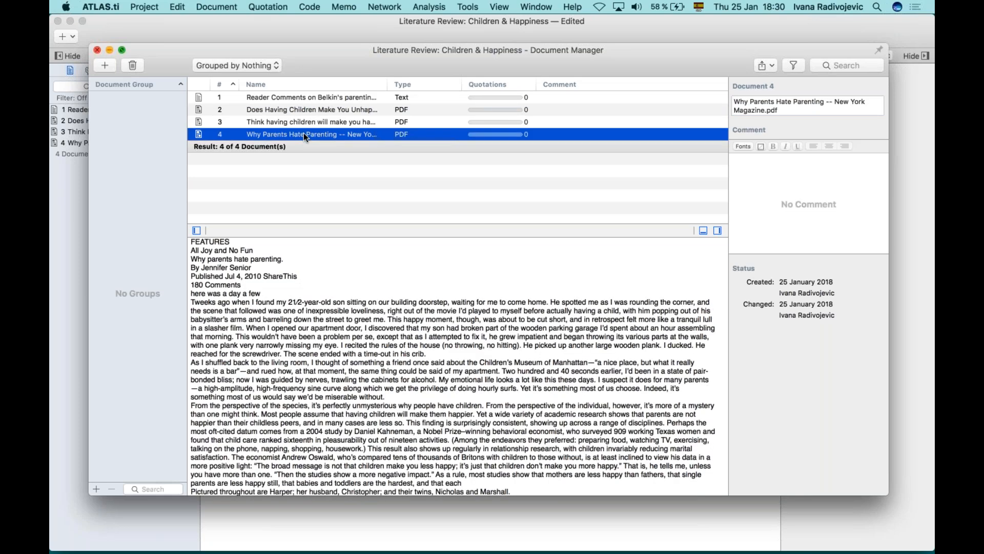
drag(790, 107, 726, 96)
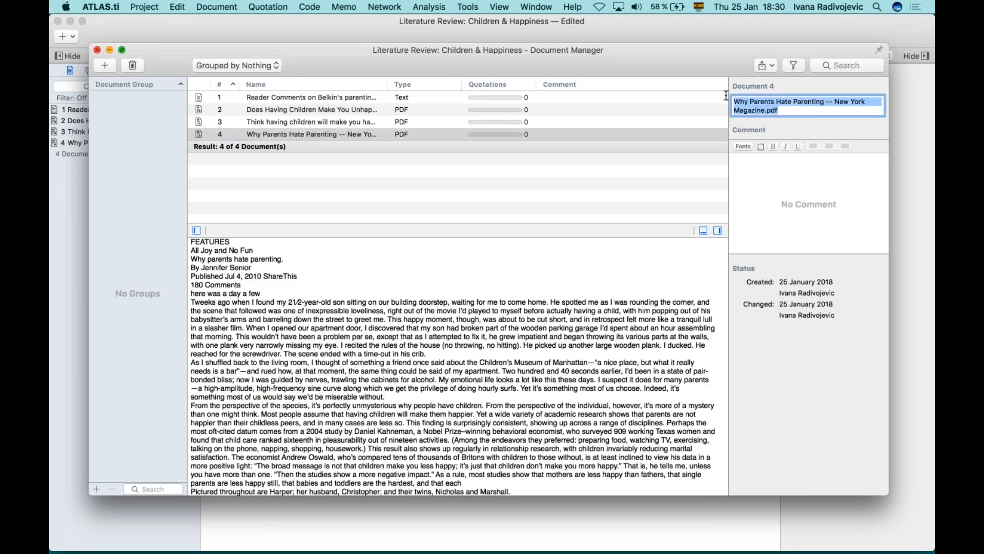
text(Senior (2010))
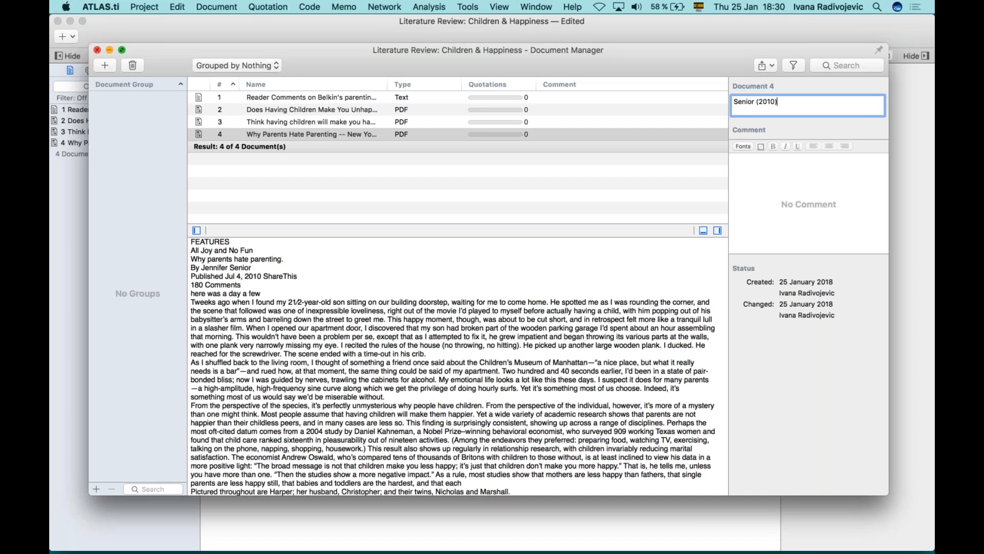
text(- Why parents hate parenting)
key(Return)
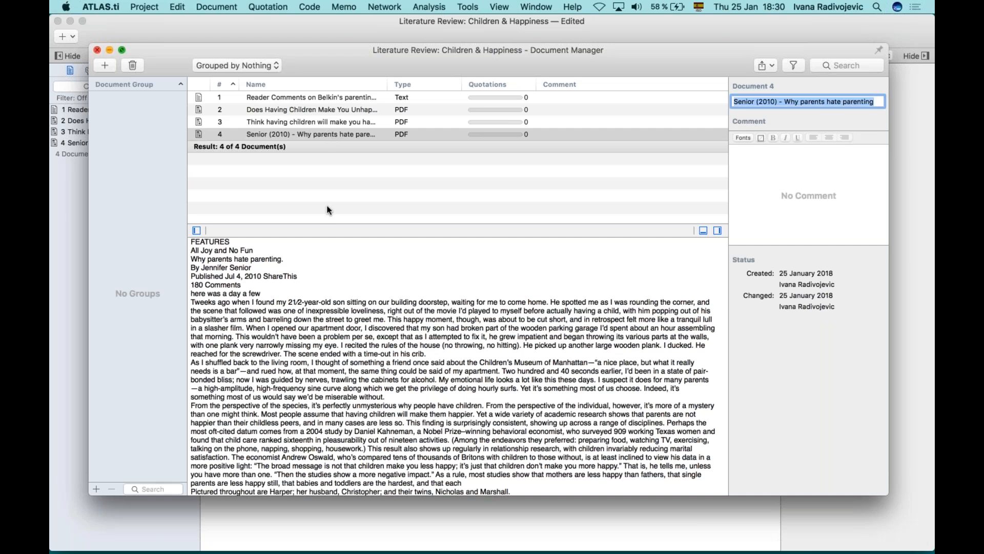
- Add the comment "Full reference, APA style" to the renamed document 4
click(325, 134)
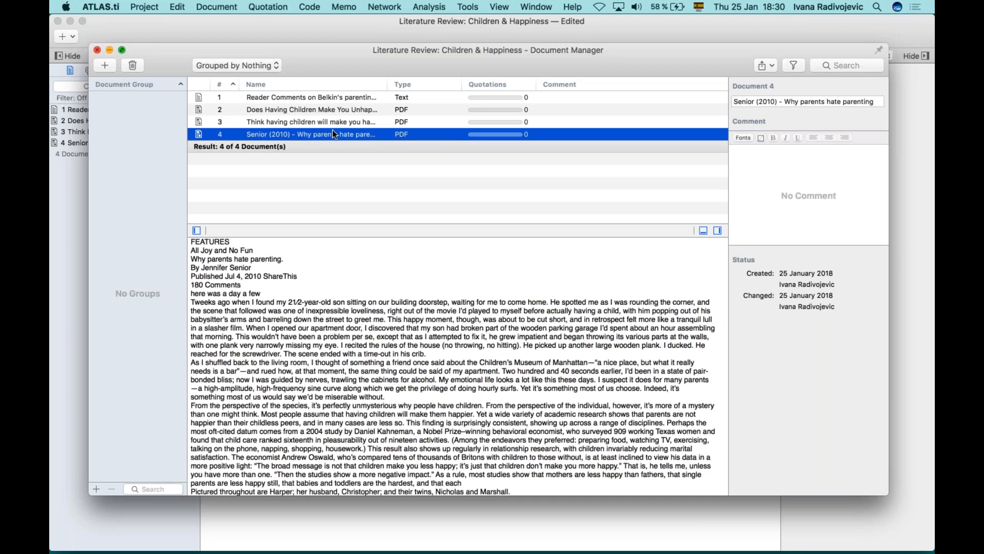
click(734, 212)
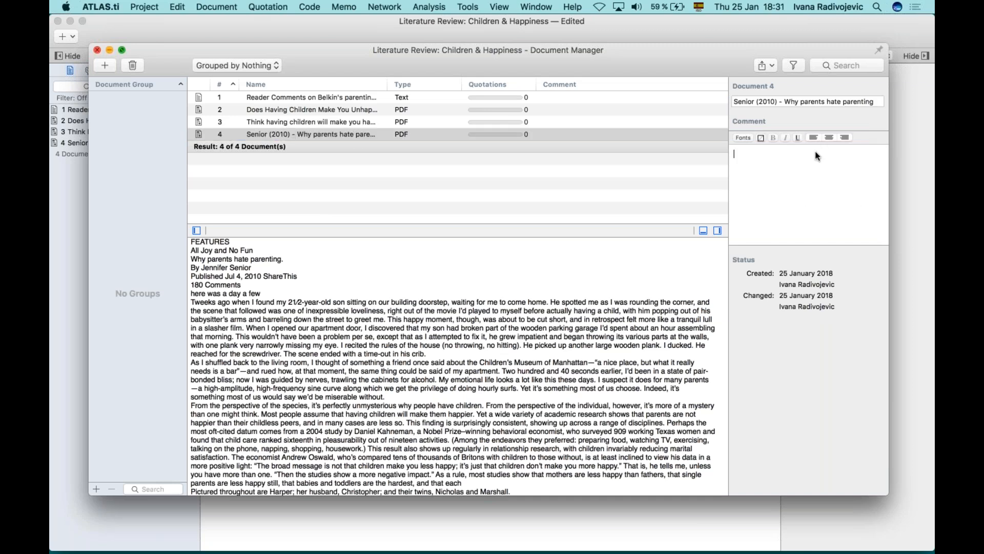
click(672, 132)
click(753, 205)
click(323, 132)
click(738, 155)
text(Full reference, APA style)
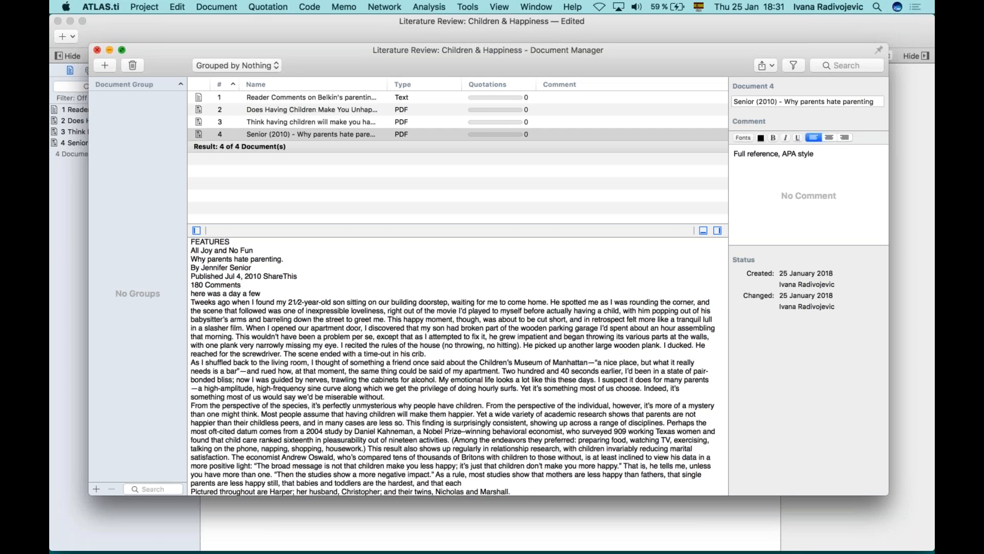
- Add the comment "Full reference" to The Psychologist article, document 3
click(370, 122)
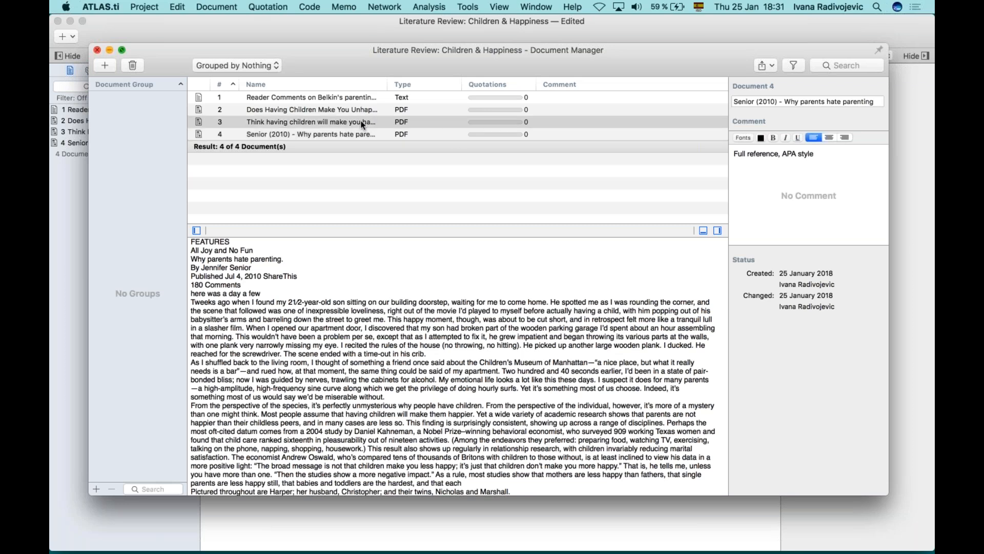
click(739, 187)
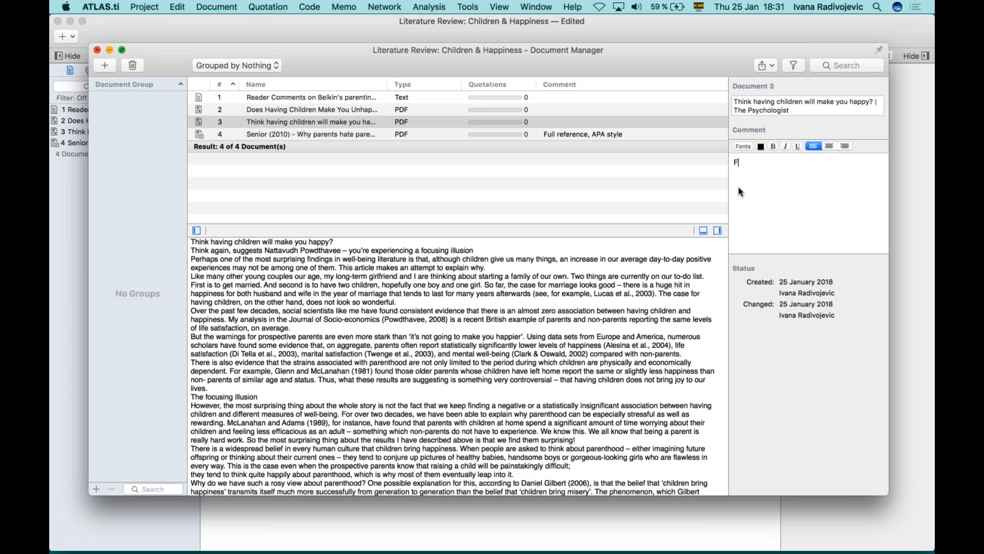
text(Full reference)
- Add the comment "Full reference" to The New York Times article, document 2
click(339, 112)
click(780, 193)
text(Full reference)
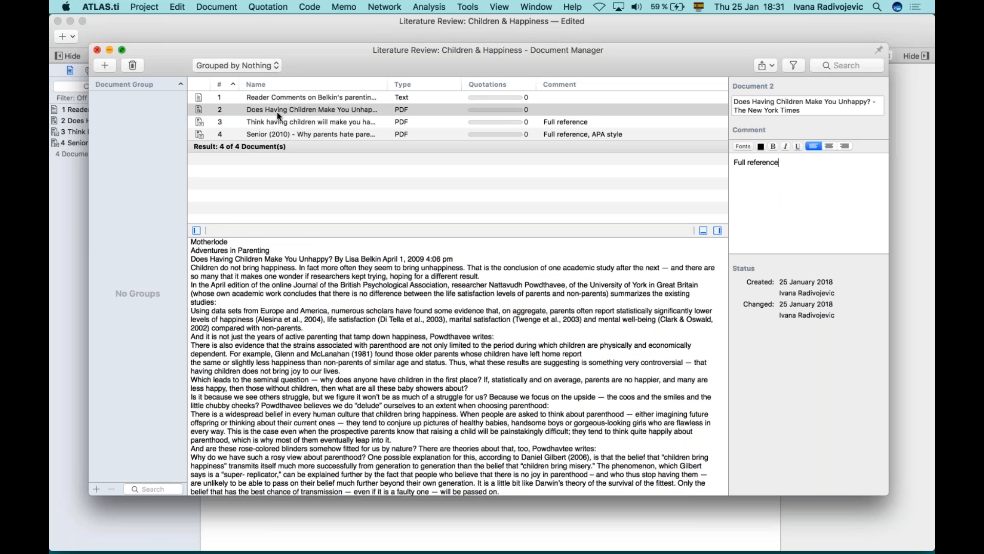
- Add the comment "Full reference" to the reader comments on Belkin's parenting blog, document 1
click(471, 180)
click(553, 100)
click(784, 187)
text(Full reference)
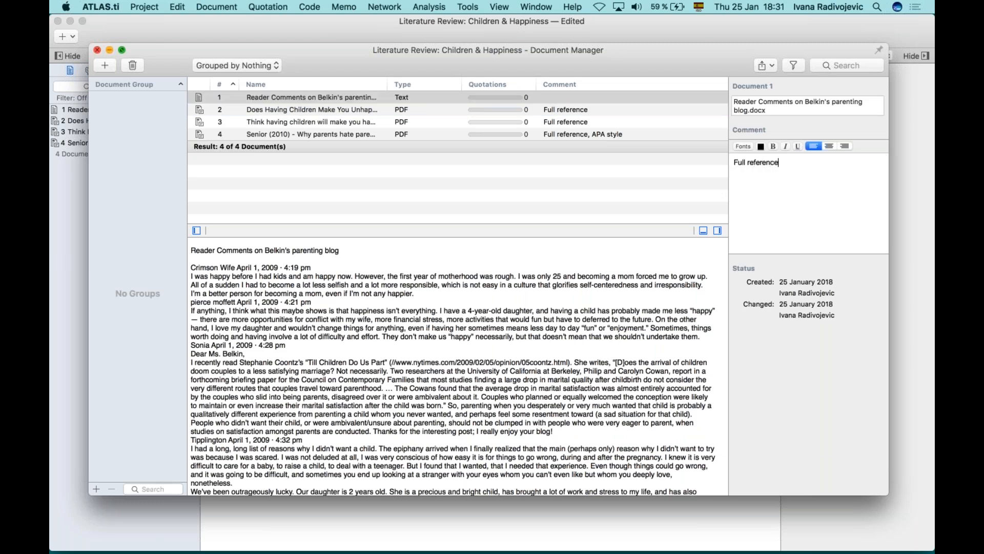
click(533, 183)
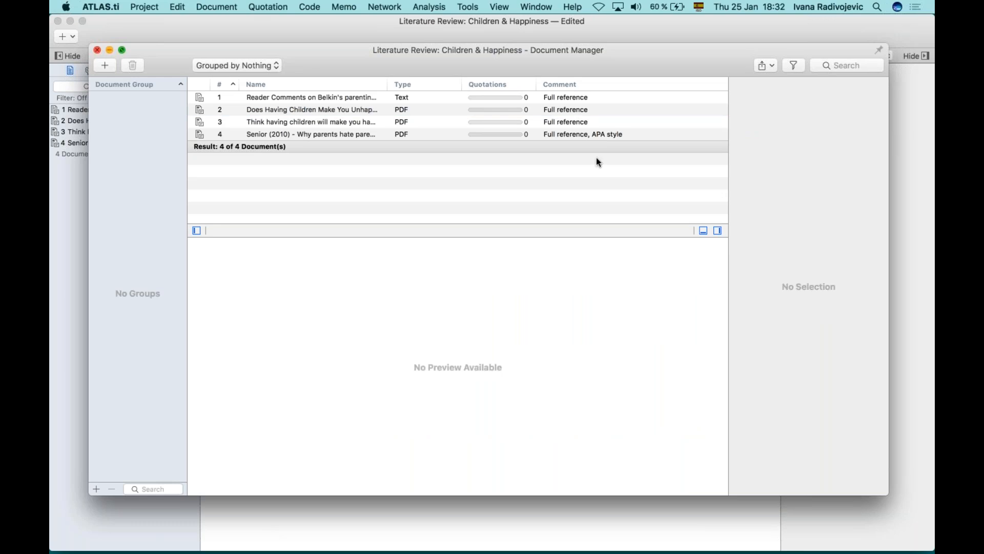
- Create a document group named "Parenting Journal" from documents 3 and 4
click(334, 131)
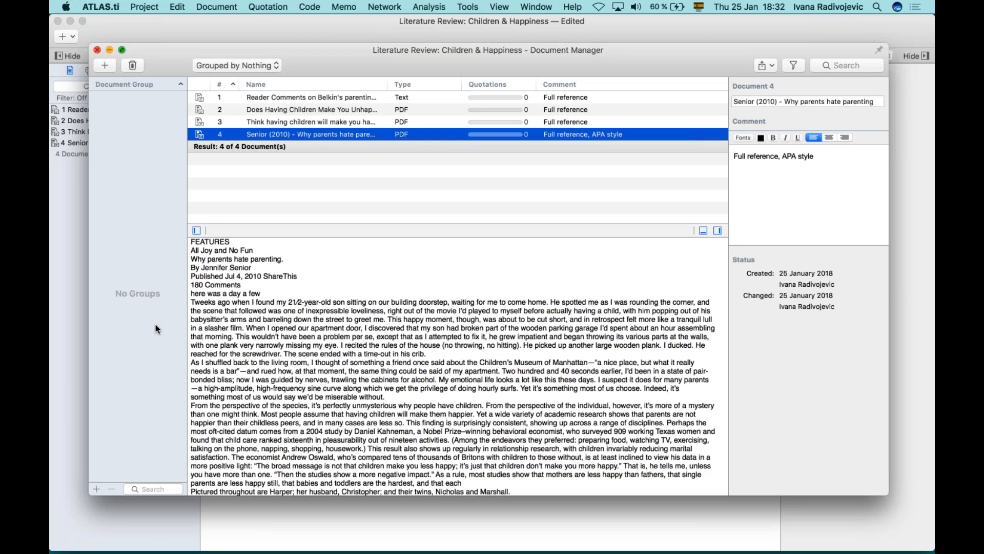
shift+click(297, 121)
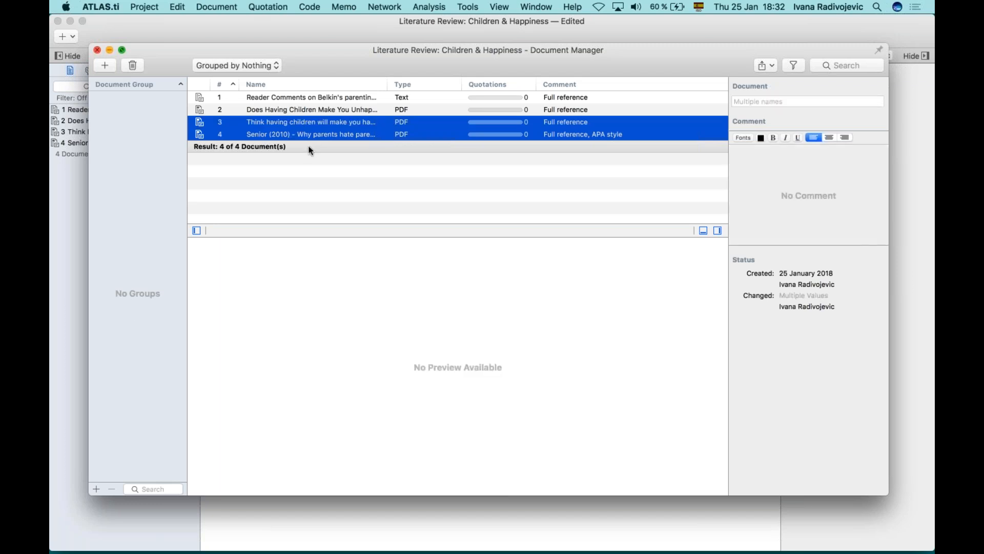
drag(288, 124, 134, 185)
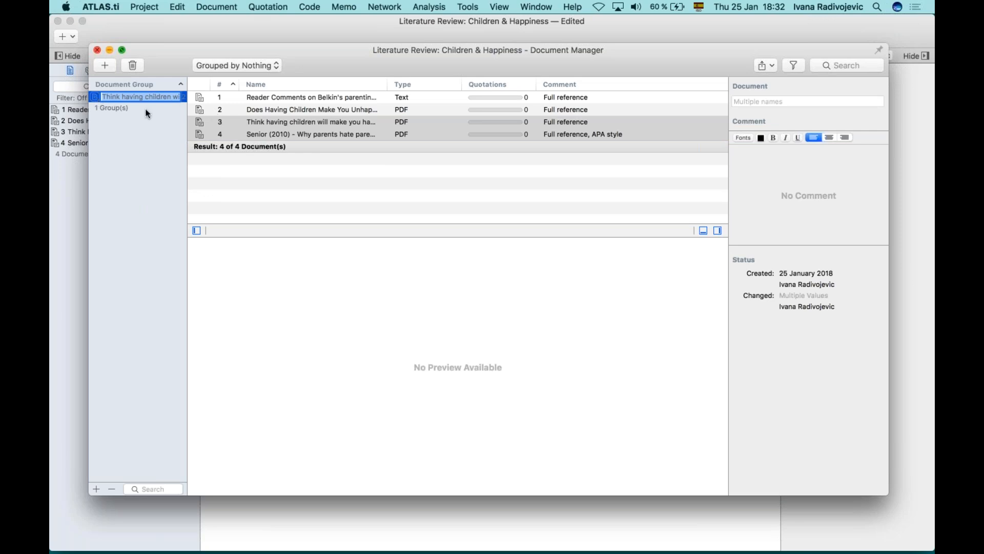
key(BackSpace)
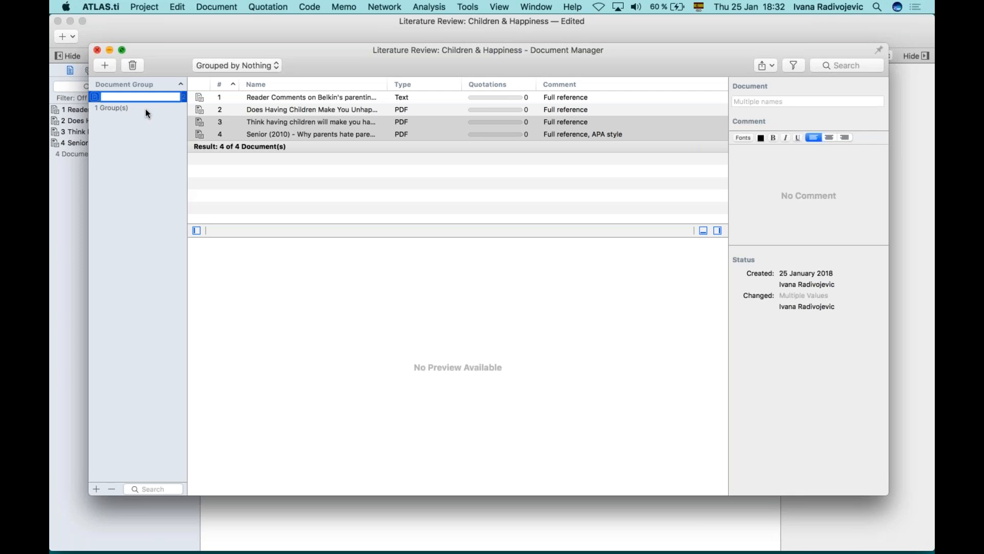
text(Parenting Journal)
key(Return)
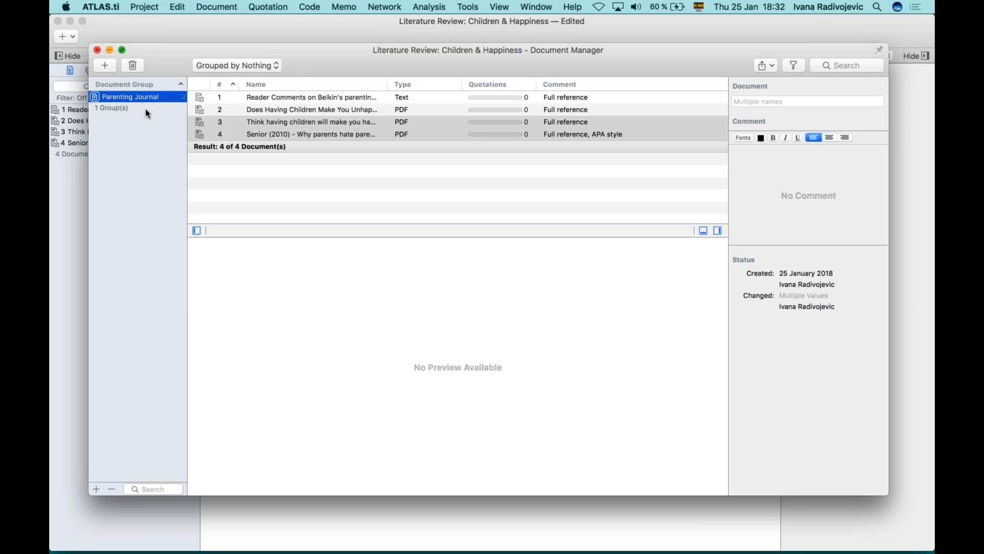
- Create a second document group named "Family Relations Journal" from documents 1 and 2
click(274, 107)
super+click(272, 99)
drag(290, 102, 143, 155)
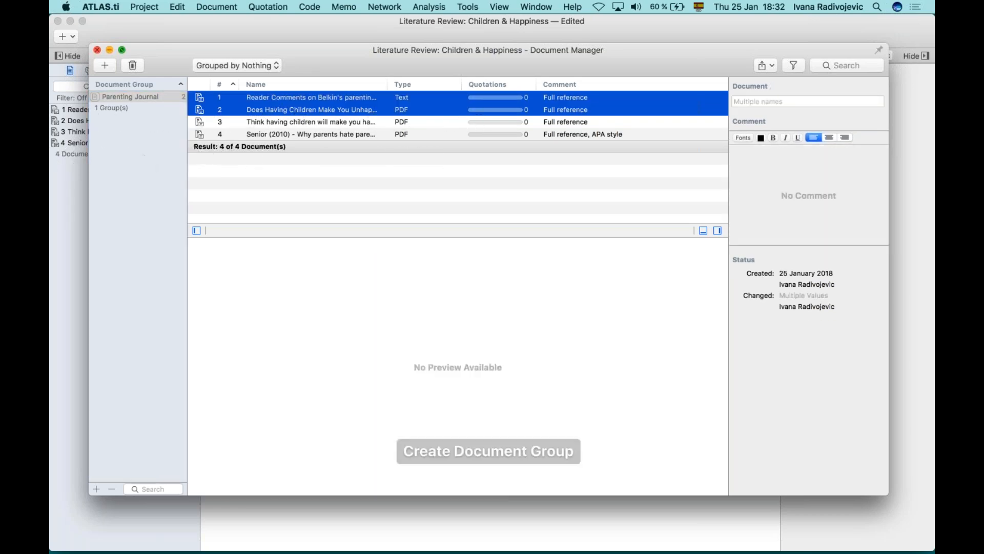
text(Family r)
key(BackSpace)
text(Relations Journ)
text(al)
key(Return)
click(144, 199)
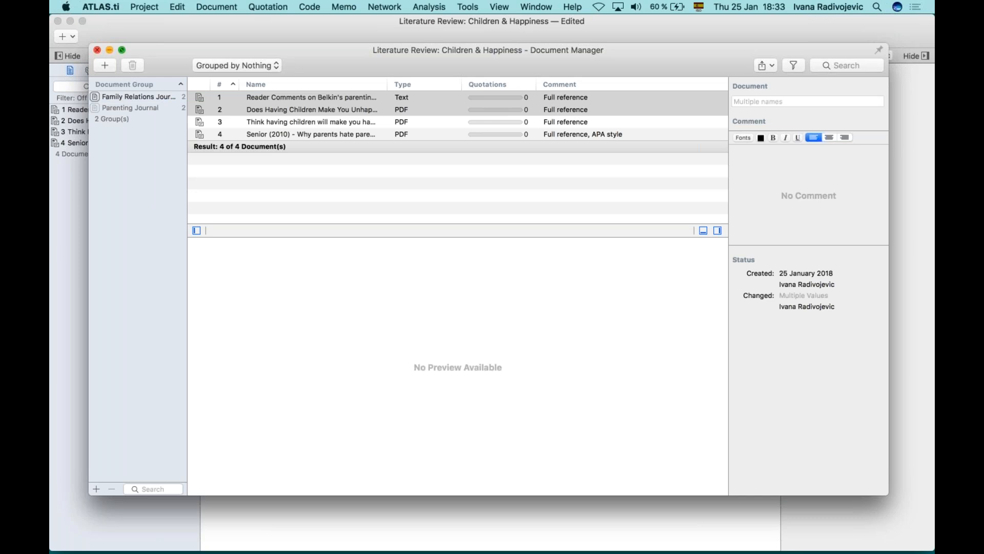
- Widen the group list and add The Psychologist article, document 3, to the Family Relations Journal group as well
click(278, 144)
drag(187, 133, 207, 133)
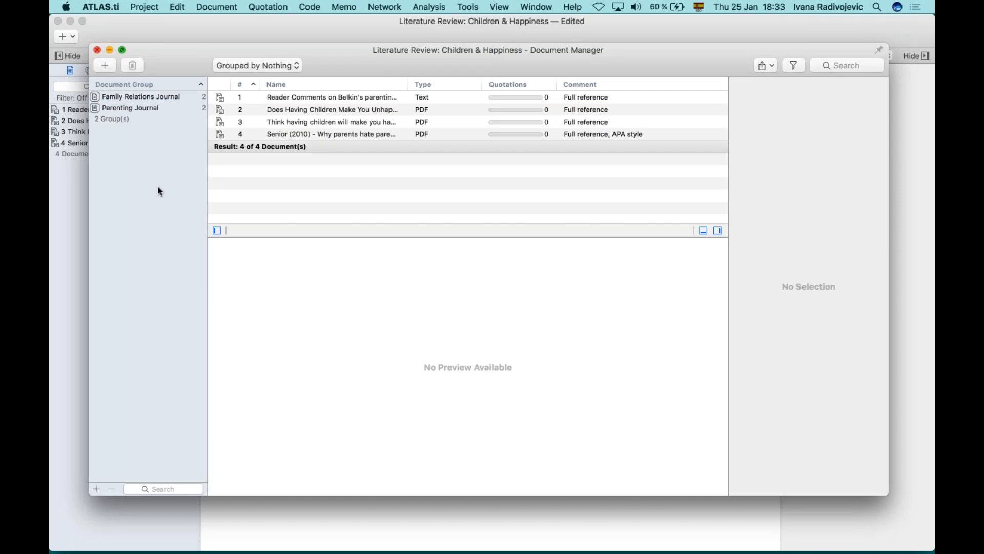
drag(310, 110, 174, 98)
drag(297, 106, 180, 96)
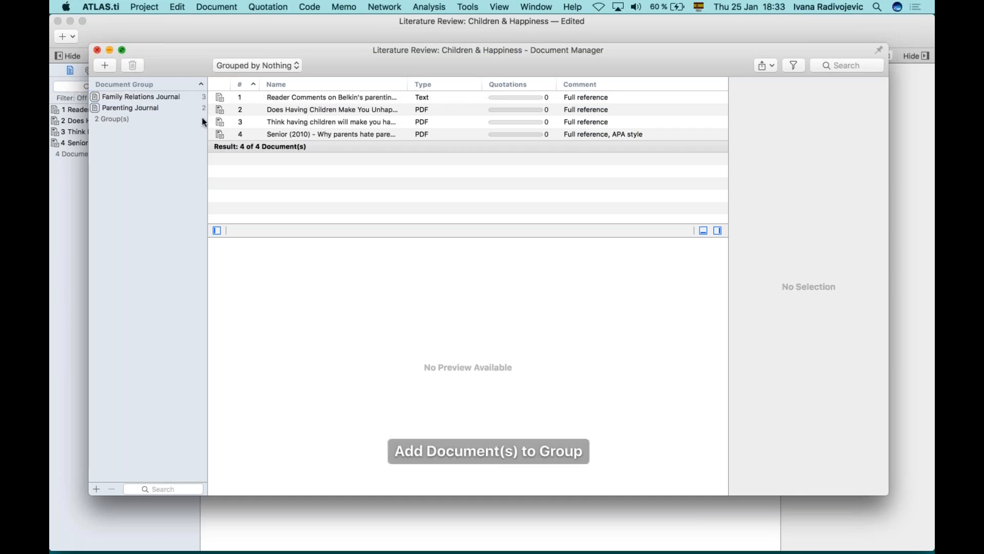
- Check which groups each of the four documents belongs to, then clear the selection
click(331, 122)
click(310, 135)
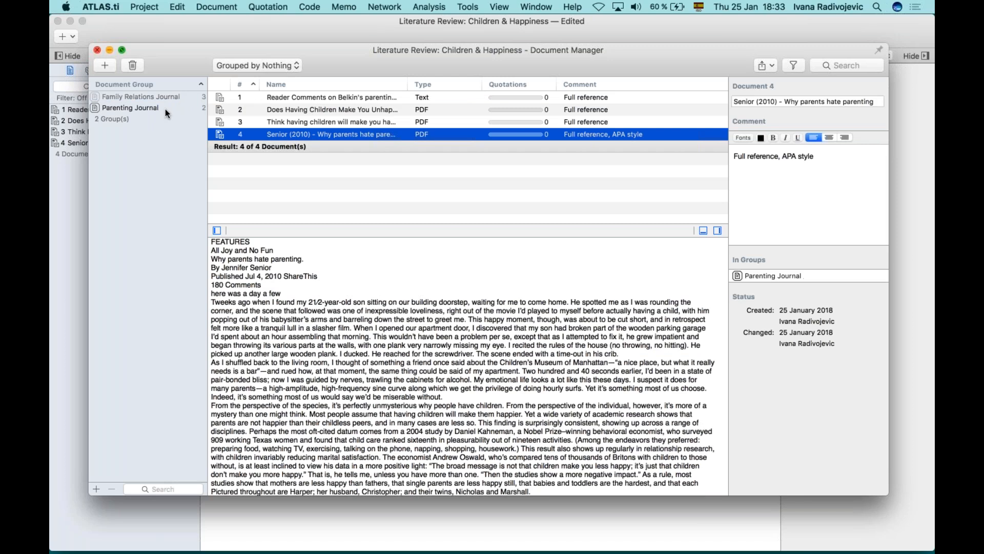
click(290, 108)
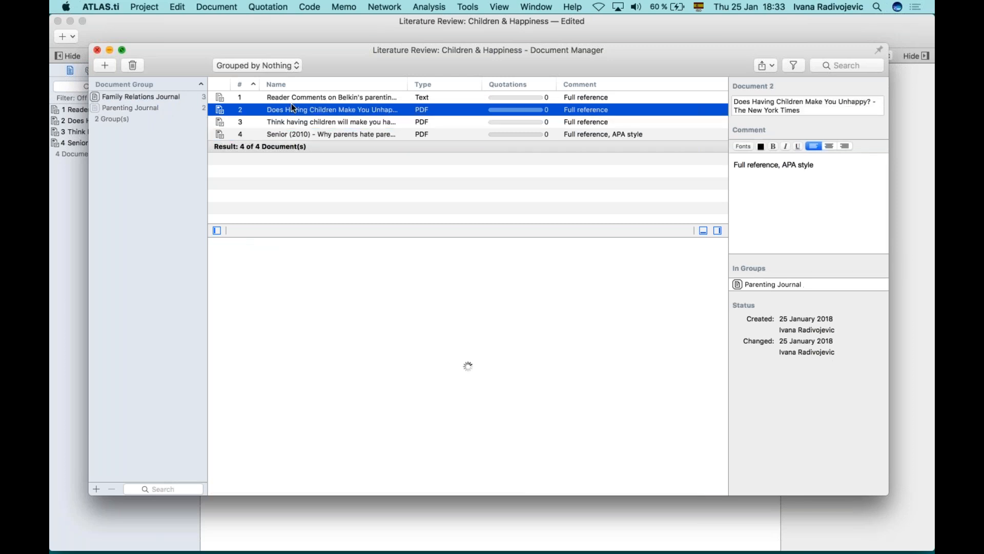
click(291, 96)
click(291, 121)
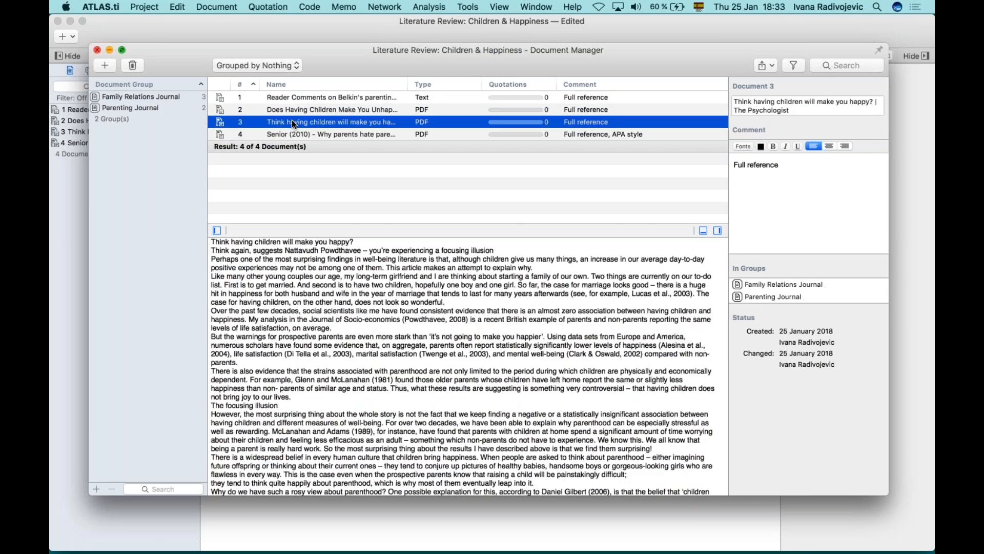
click(295, 134)
click(303, 185)
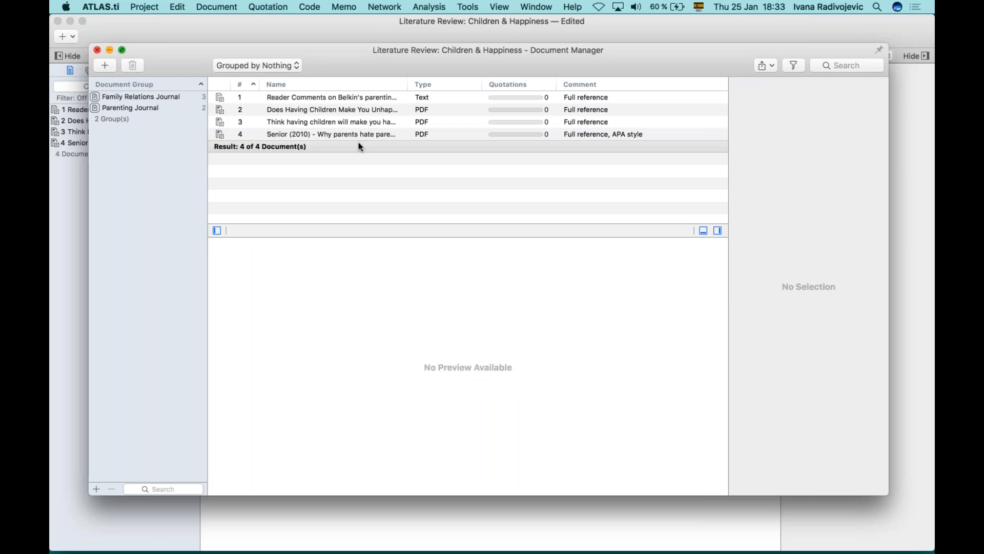
- Close the Document Manager and open The New York Times article, document 2, with a wider text area
click(96, 50)
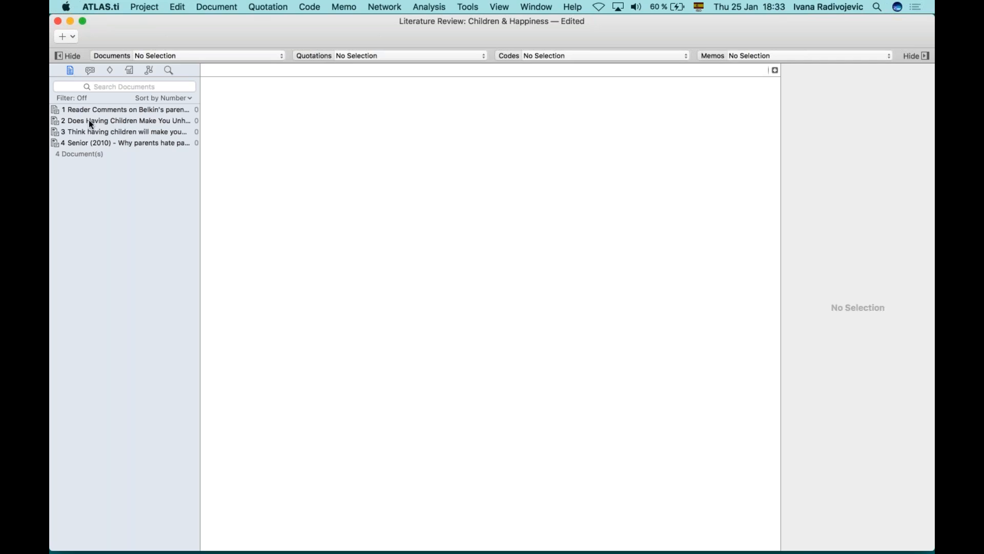
click(128, 122)
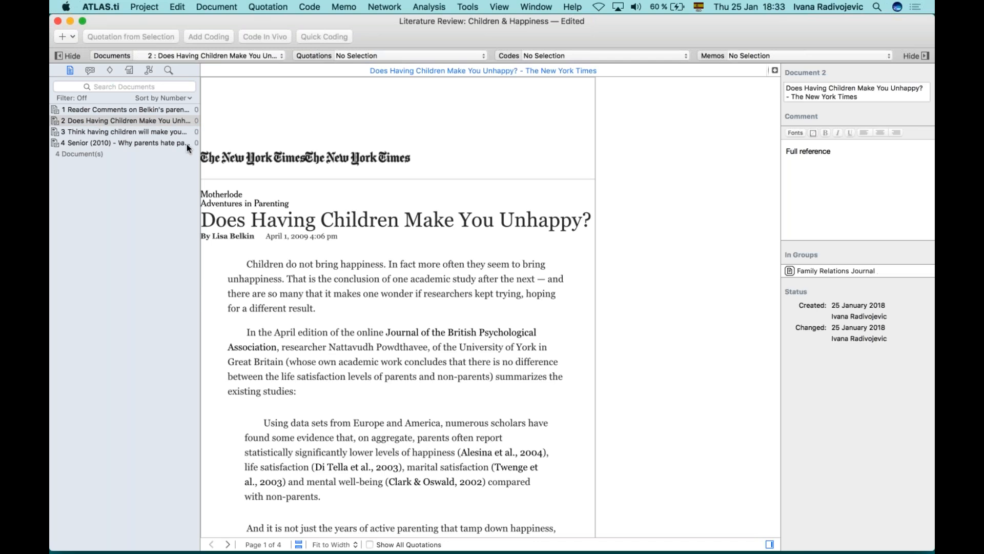
drag(596, 177, 718, 176)
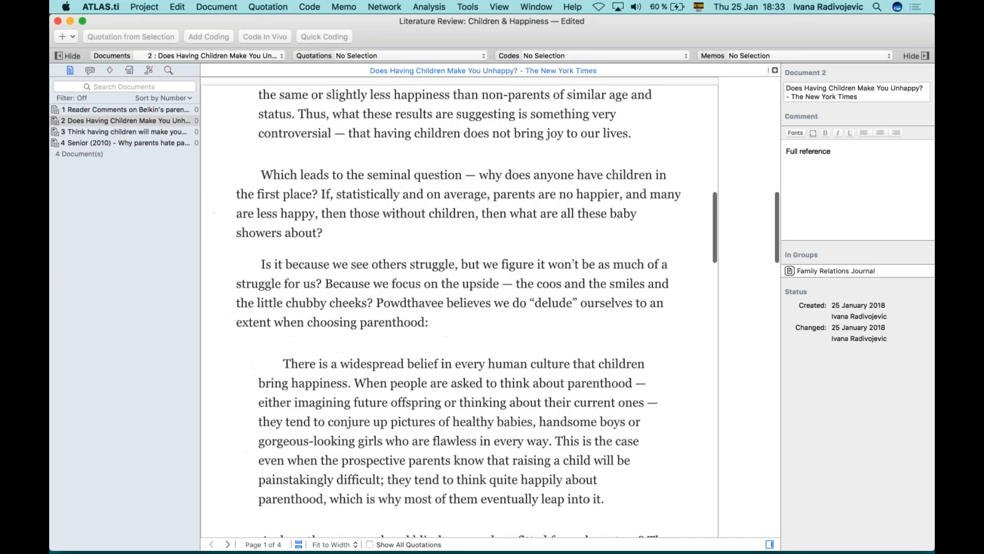
scroll(460, 307, up, 5)
scroll(359, 253, up, 8)
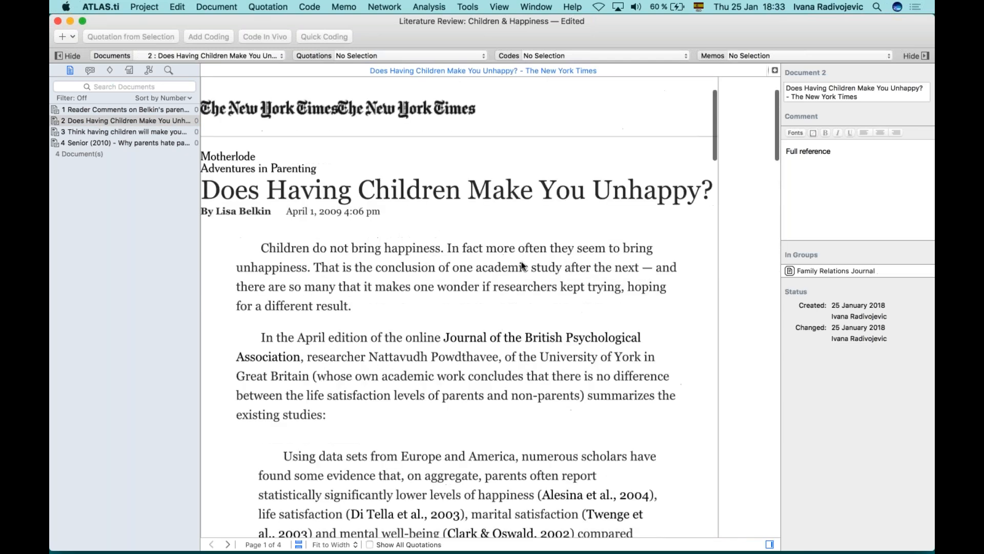
scroll(359, 253, down, 3)
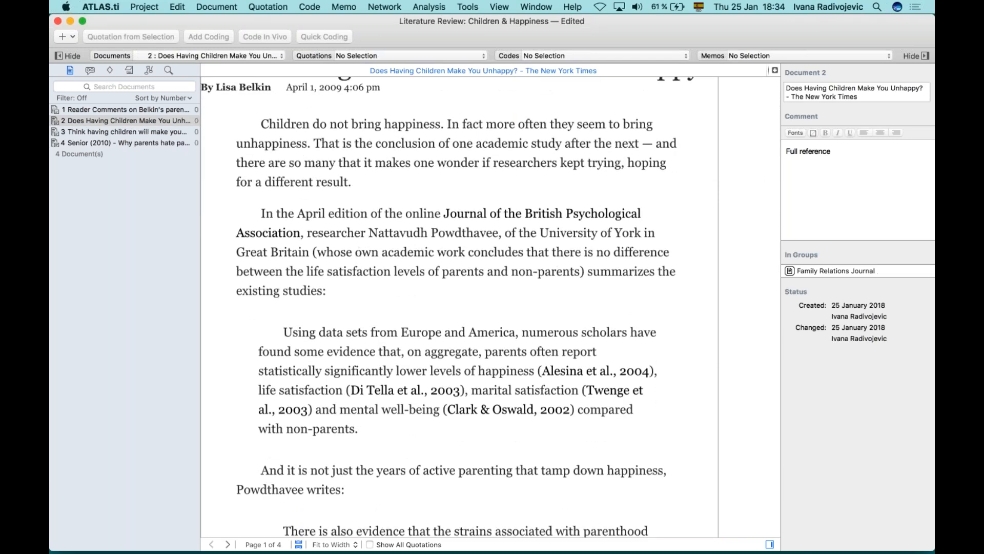
scroll(578, 297, up, 3)
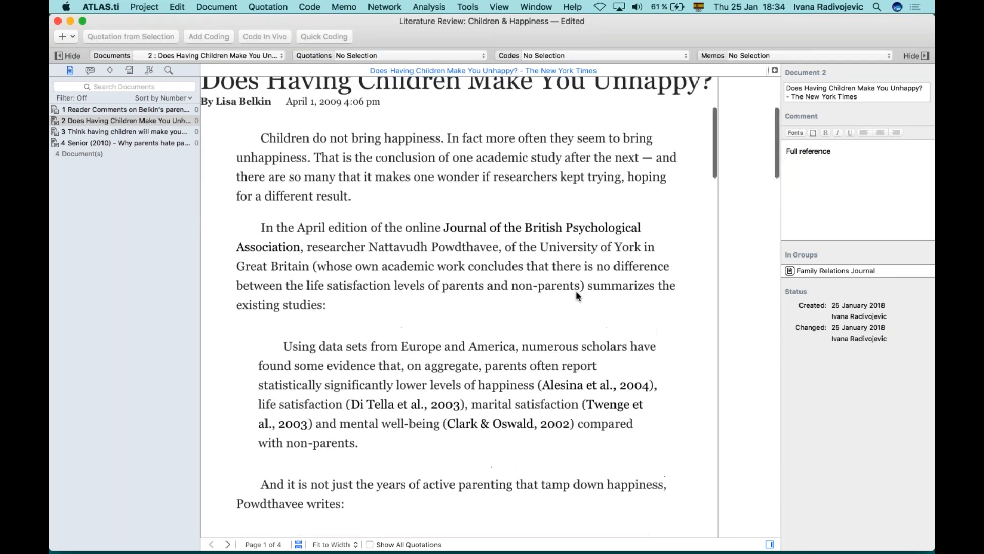
click(857, 98)
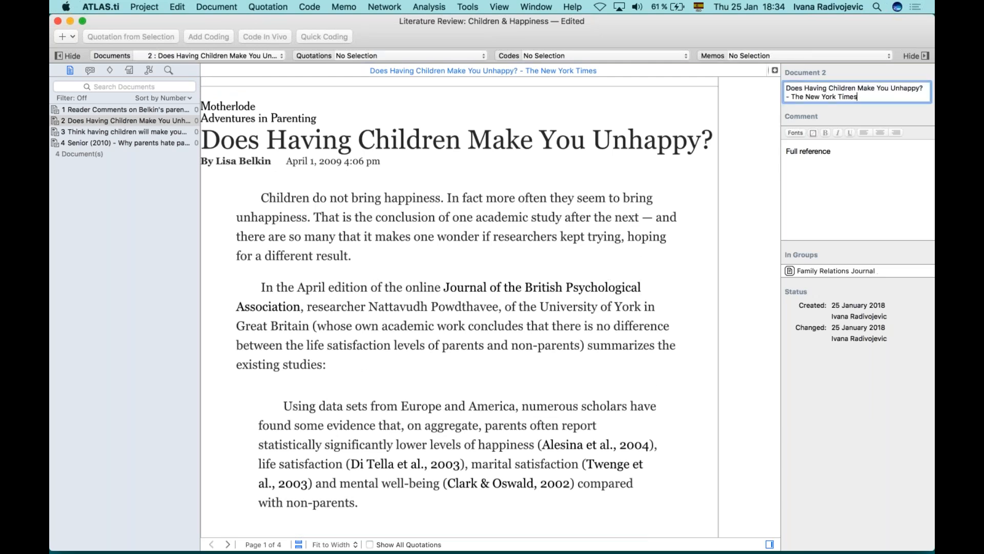
- Create a quotation from the opening passage "Children do not bring happiness. In fact more often they seem to bring unhappiness." and widen the margin area
scroll(206, 286, down, 3)
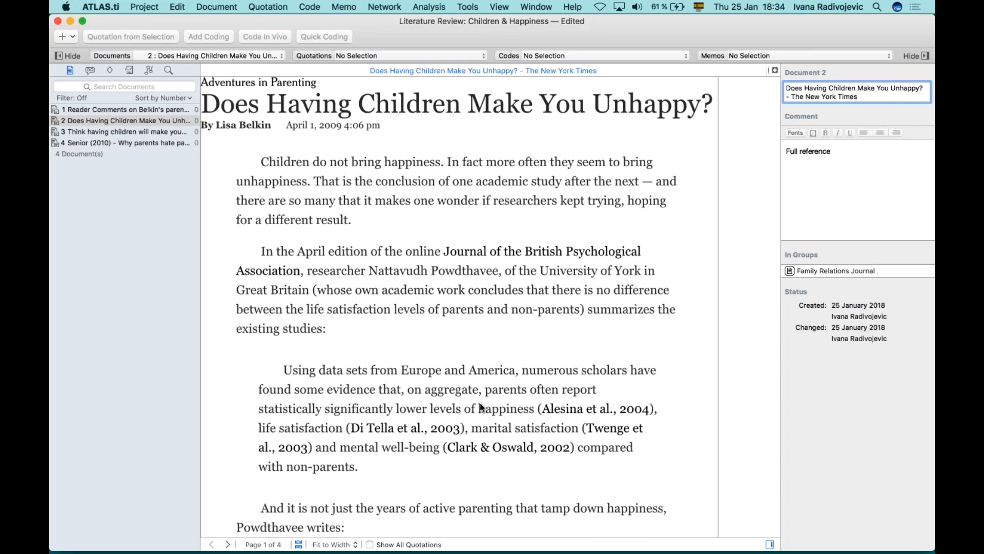
scroll(377, 454, down, 3)
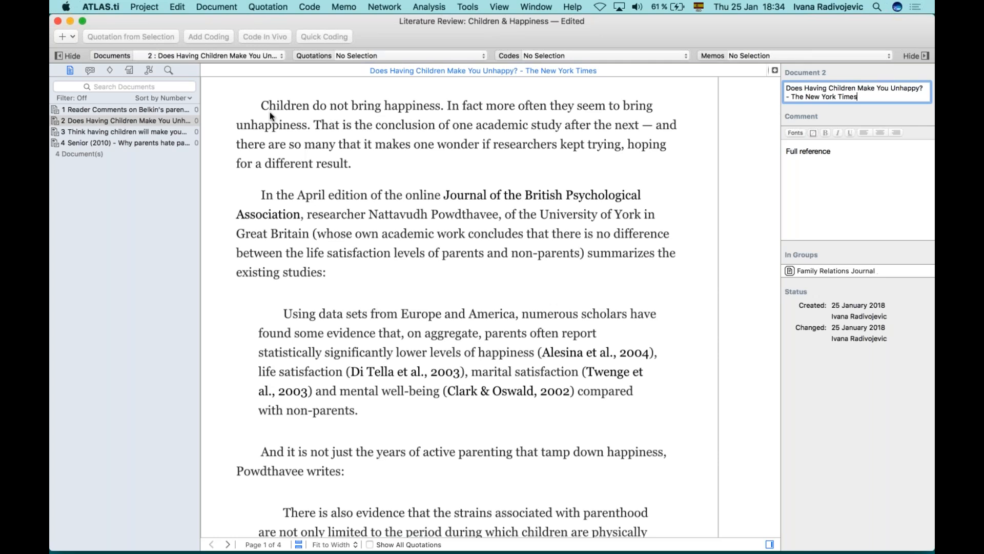
drag(263, 103, 310, 124)
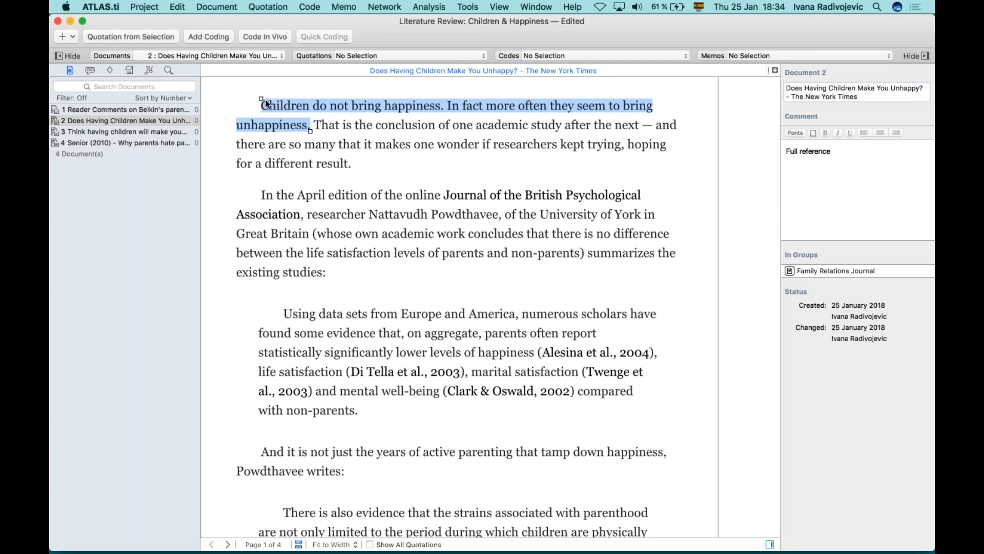
drag(267, 102, 310, 128)
scroll(311, 131, up, 1)
scroll(311, 132, down, 1)
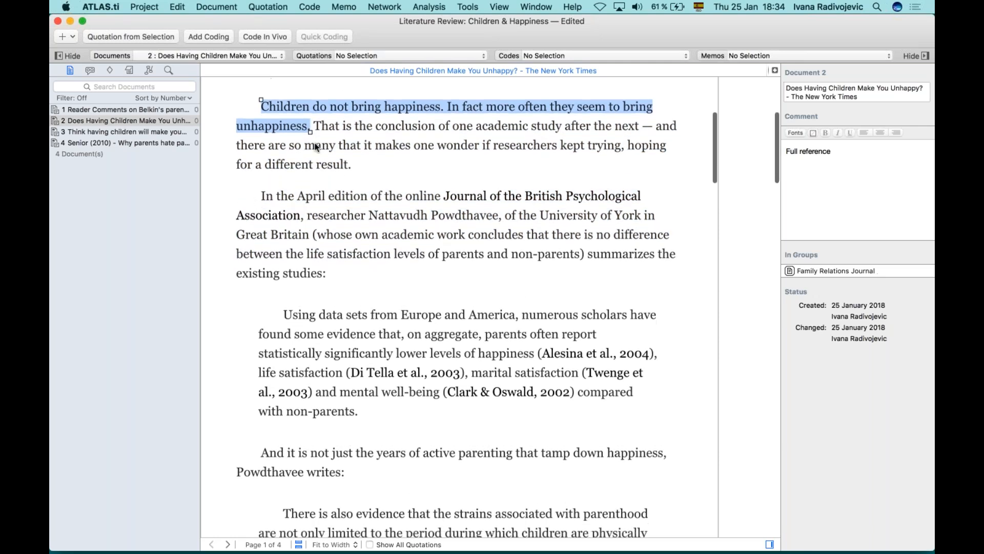
right_click(301, 111)
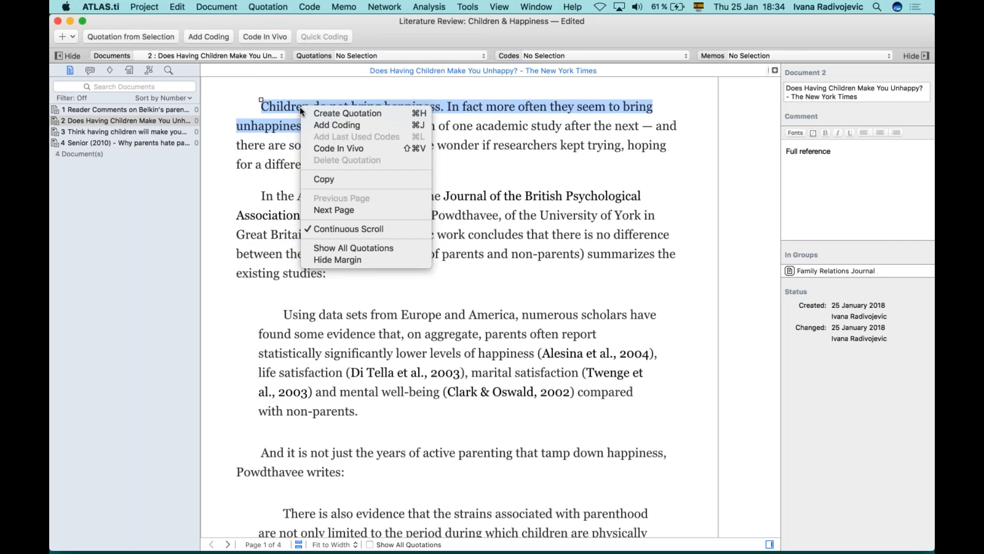
click(353, 112)
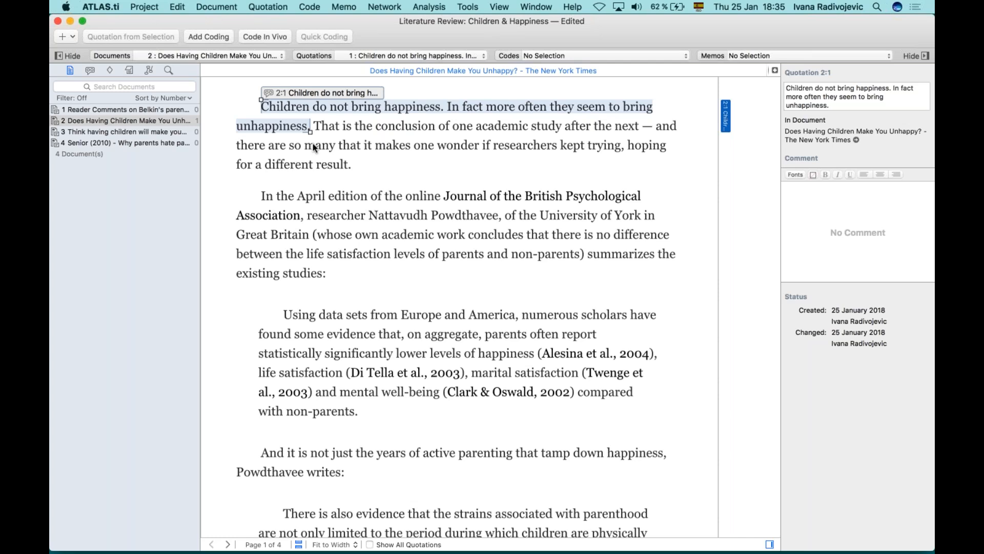
drag(718, 220, 691, 221)
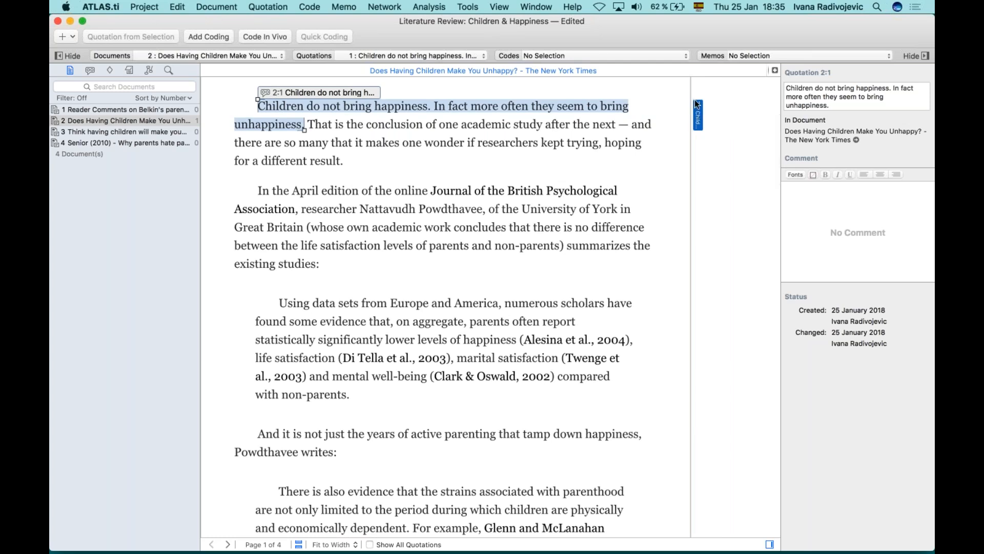
- Create a quotation from the rest of the first paragraph, "That is the conclusion of one academic study" through "for a different result."
scroll(698, 133, up, 2)
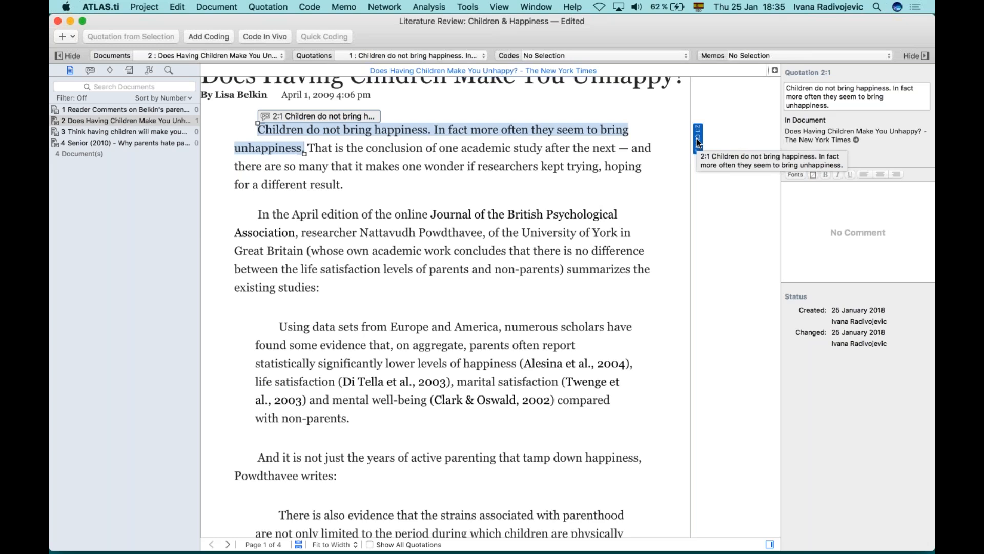
drag(308, 149, 343, 185)
right_click(343, 165)
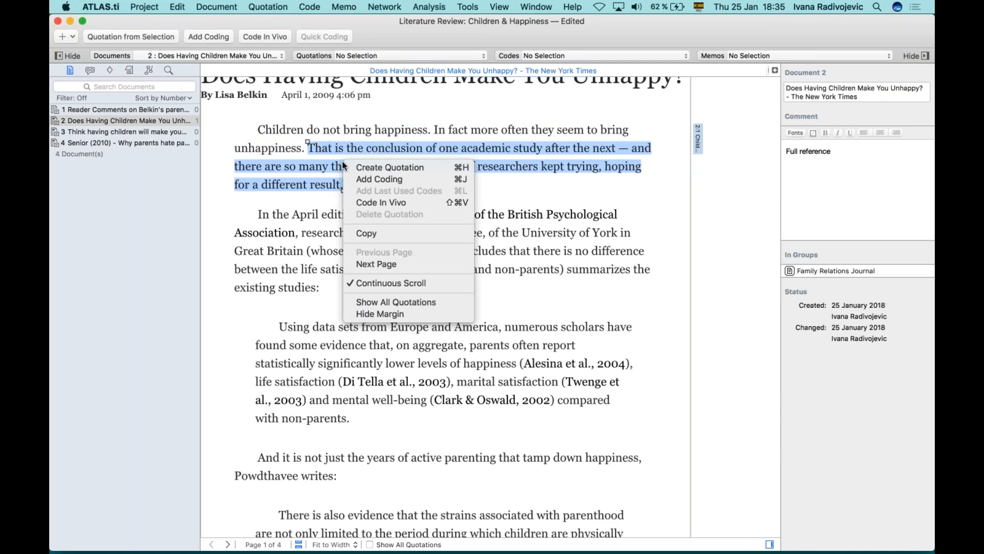
click(362, 164)
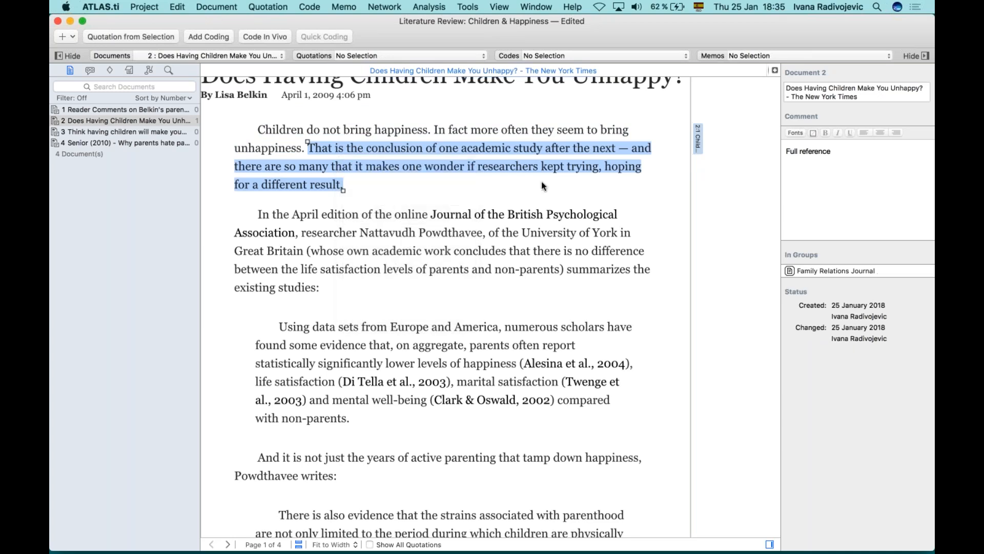
- Select each of the two quotations in the margin to view its highlighted passage in the text
click(698, 143)
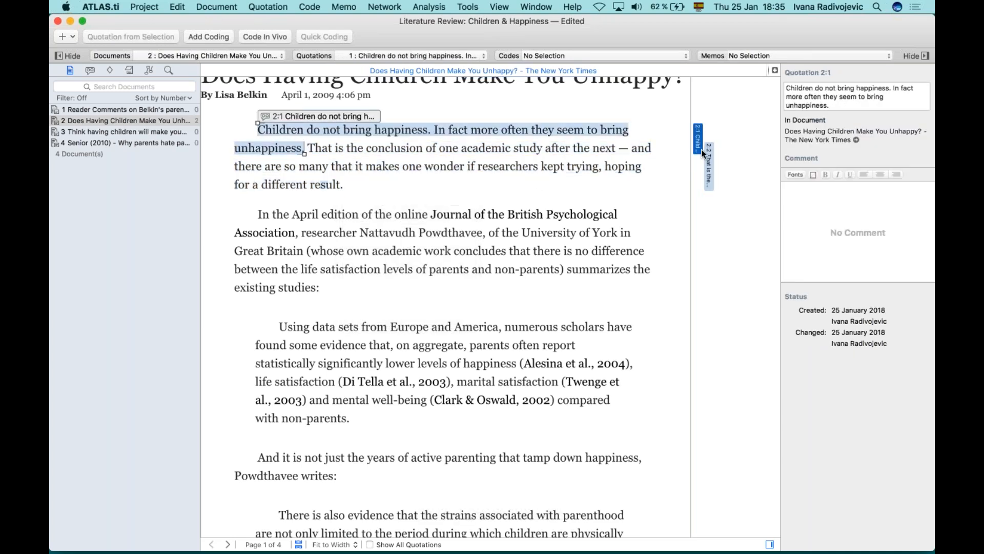
click(706, 164)
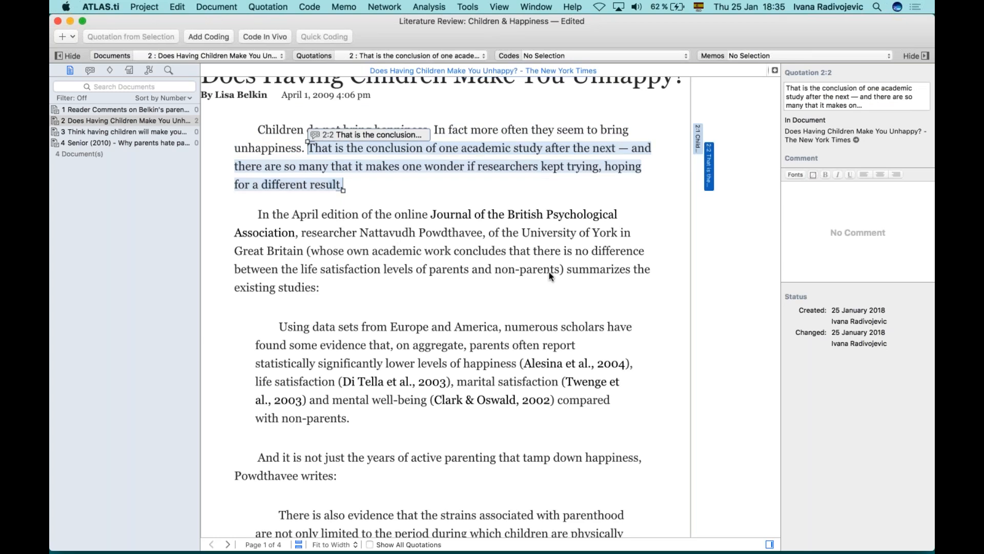
scroll(549, 272, down, 2)
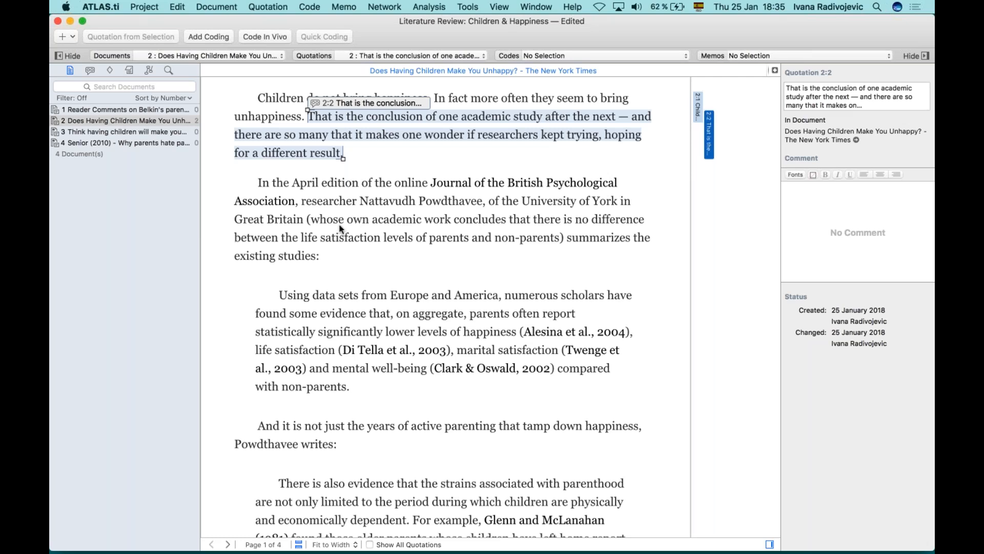
- Select the passage from "Using data sets from Europe and America" through "compared with non-parents." and open the Add Coding dialog for it
scroll(566, 306, down, 1)
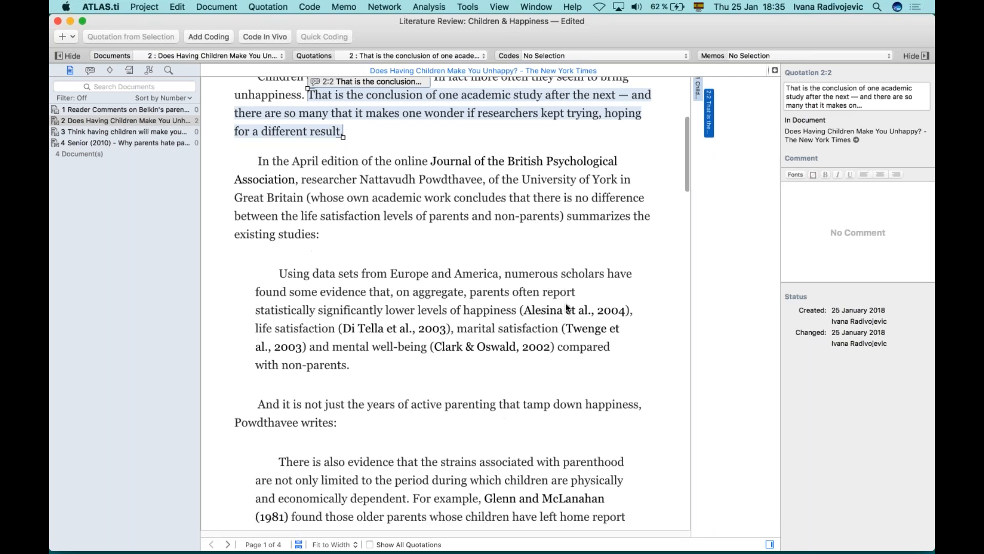
scroll(566, 305, down, 1)
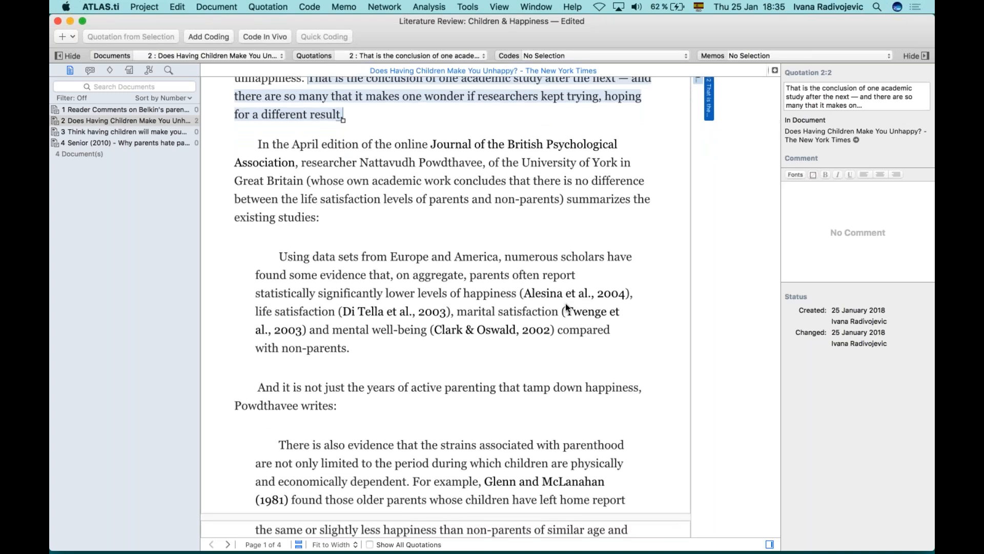
click(458, 256)
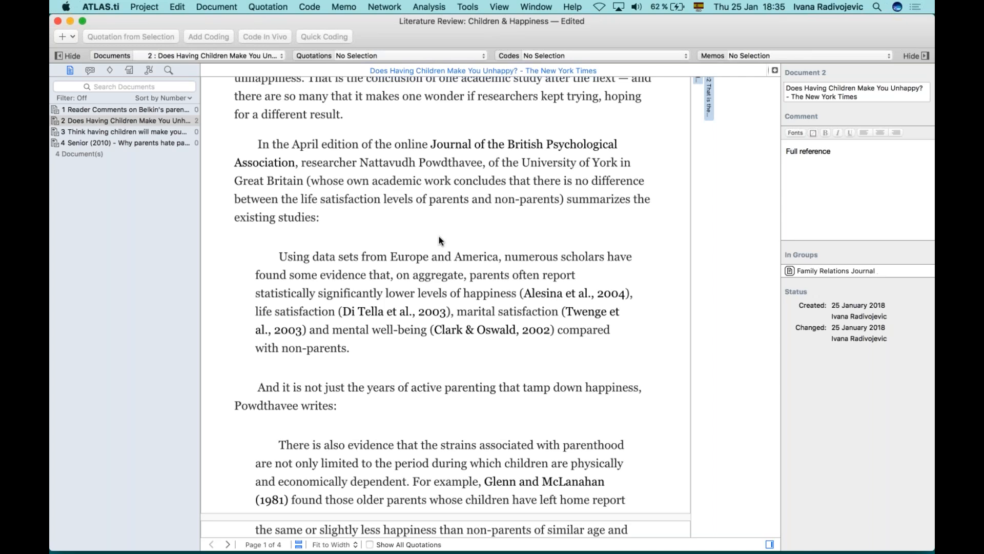
scroll(440, 238, down, 2)
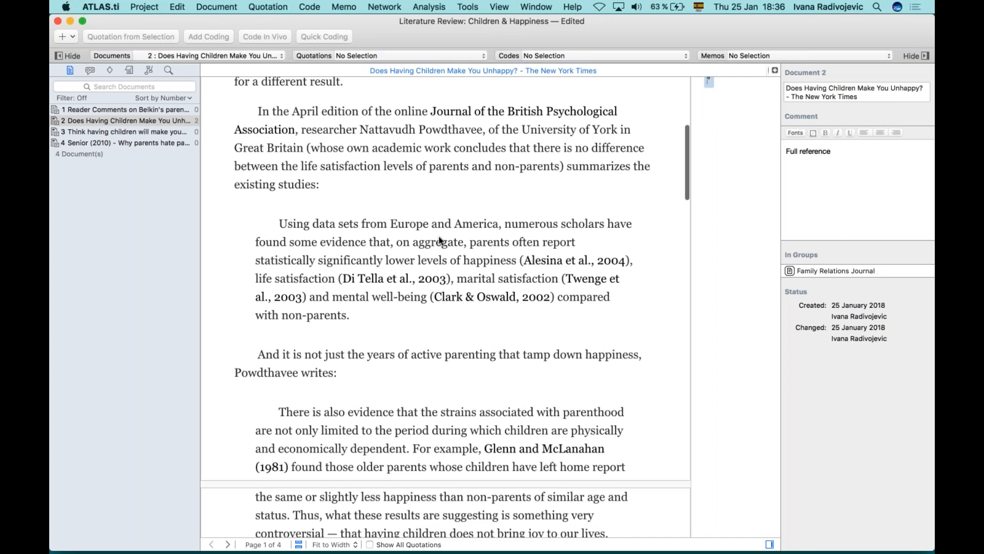
scroll(439, 236, down, 1)
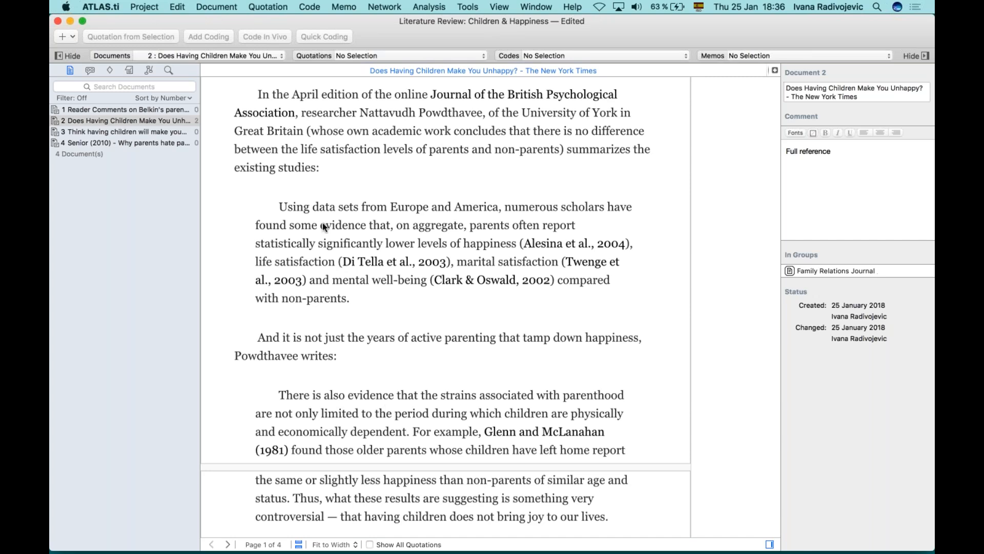
drag(280, 207, 350, 303)
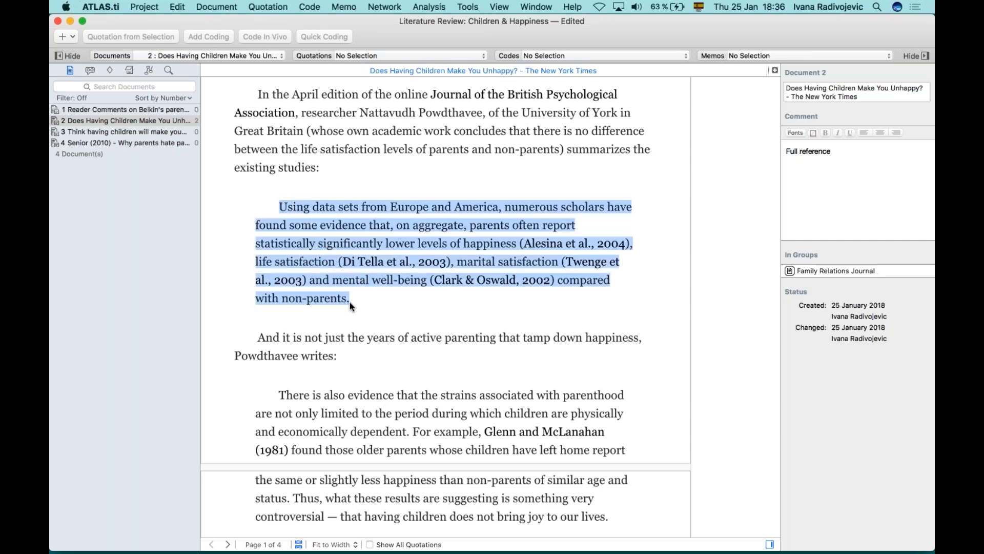
scroll(349, 303, up, 1)
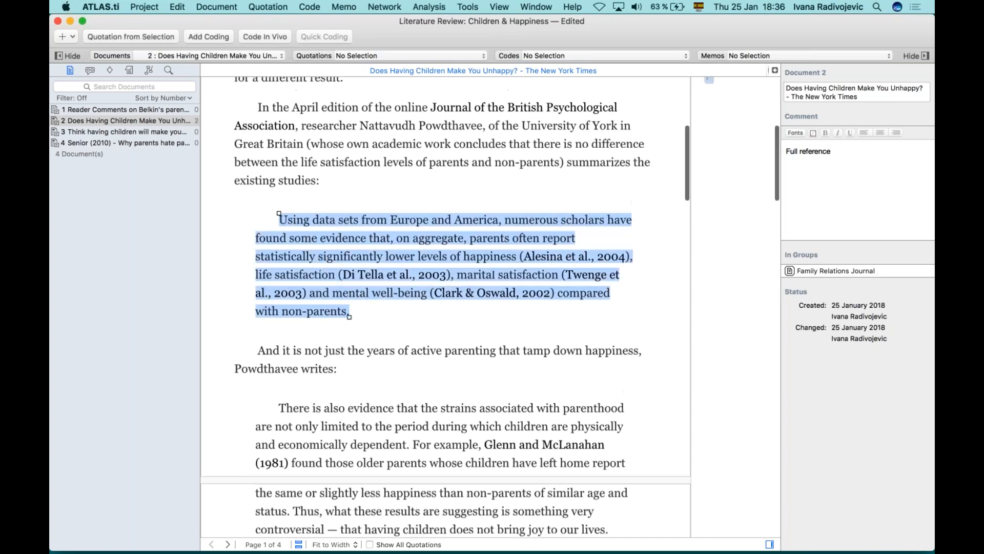
right_click(449, 242)
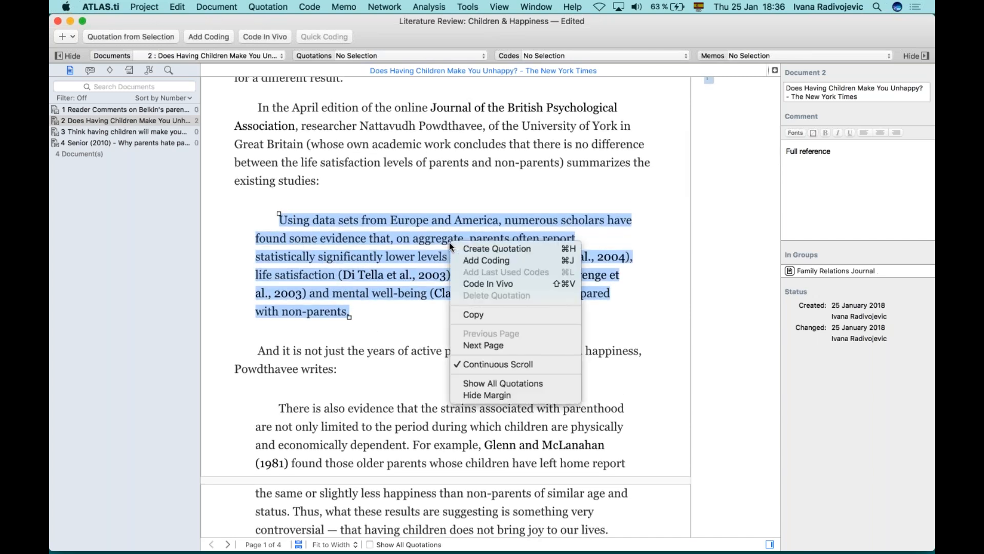
click(472, 262)
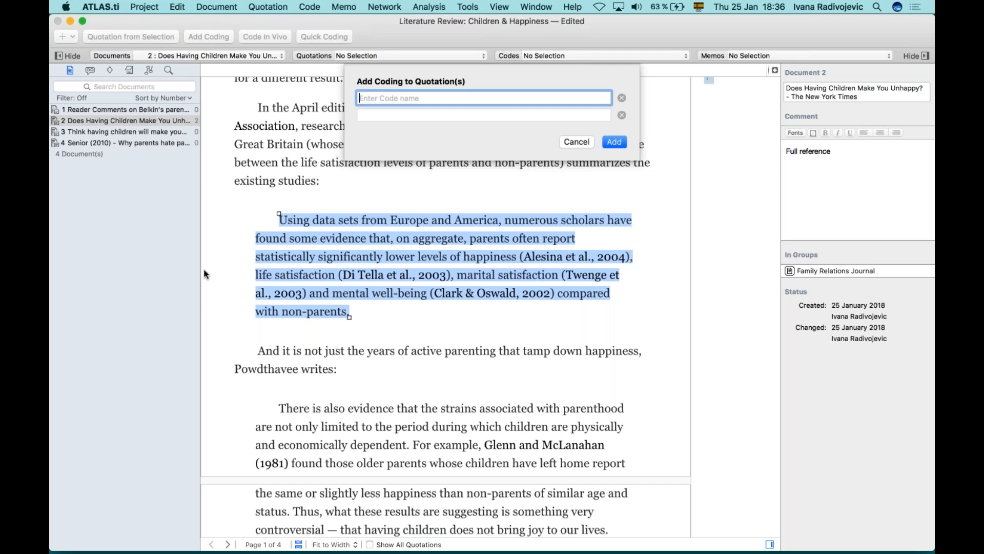
- Add the codes "Parents reporting lower levels of happiness", "Life satisfaction", "Marital satisfaction" and "Mental well-being" to the selected passage and widen the margin area
text(Parents reporting lower levels of happiness)
key(Tab)
text(Life satisfaction)
key(Tab)
text(Marti)
key(BackSpace)
key(BackSpace)
text(ital satisfaction)
key(Tab)
text(Mental well-being)
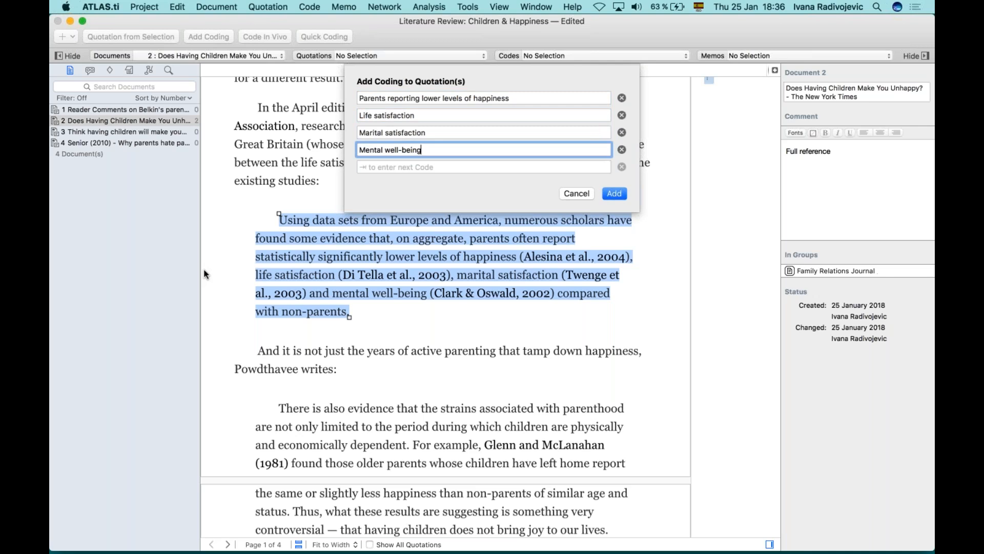
click(620, 193)
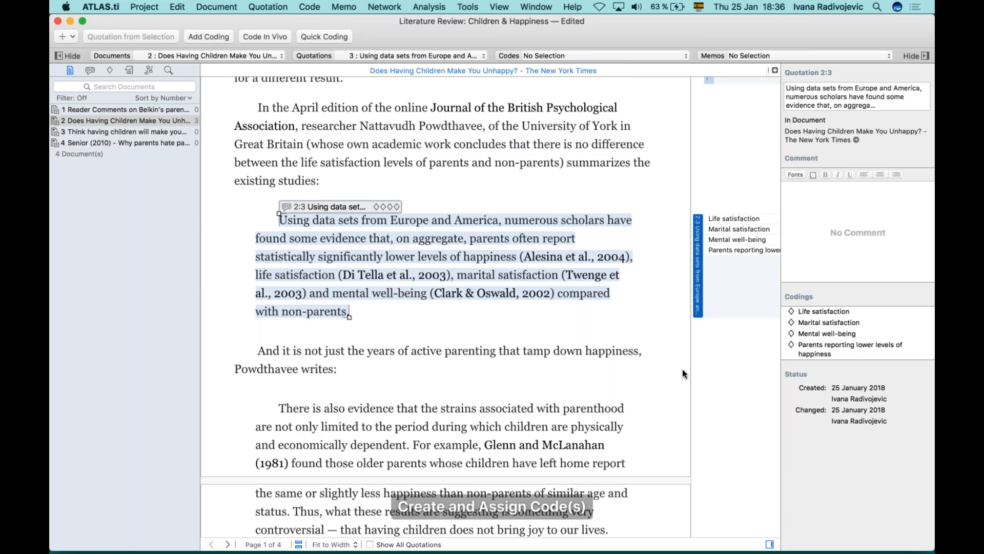
drag(691, 367, 644, 367)
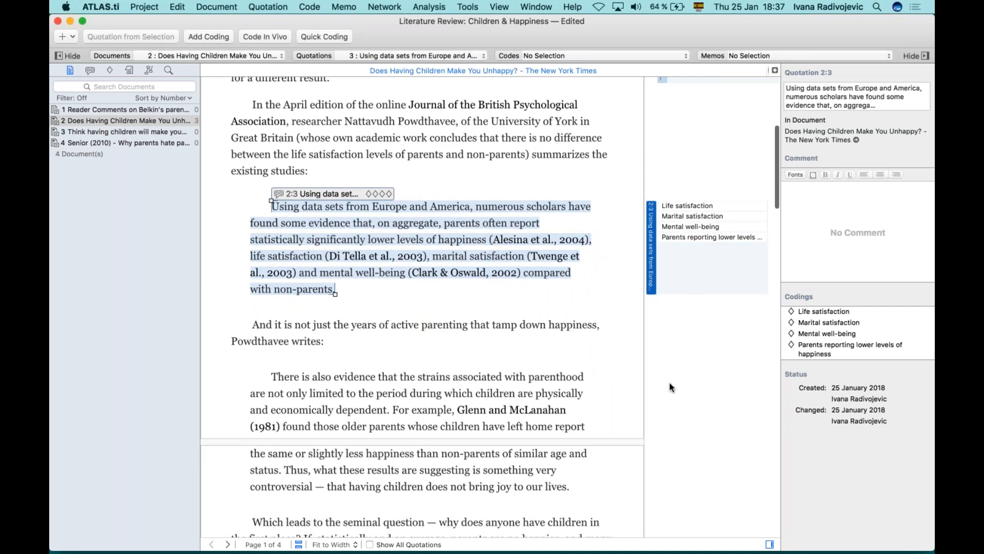
scroll(670, 384, down, 2)
scroll(669, 383, down, 3)
drag(275, 281, 570, 394)
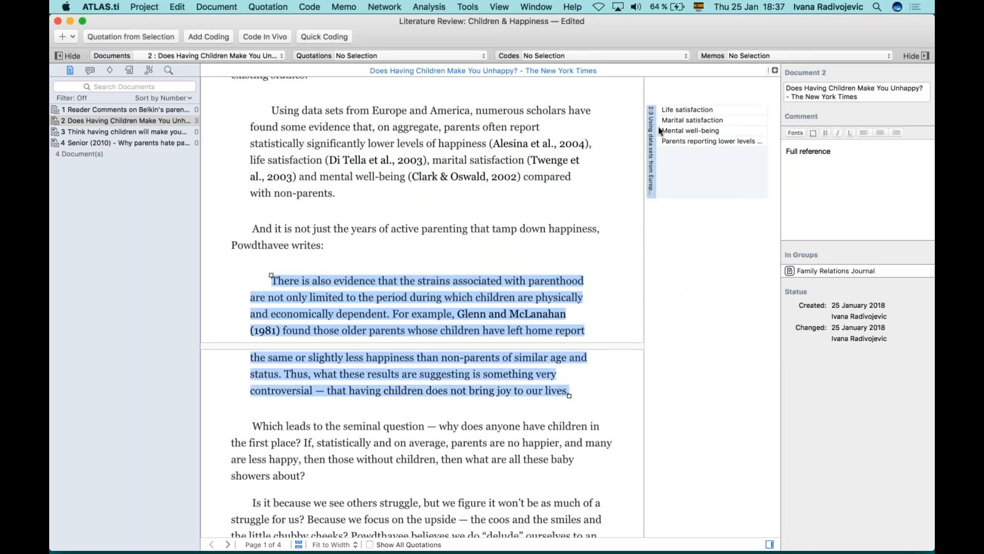
right_click(380, 306)
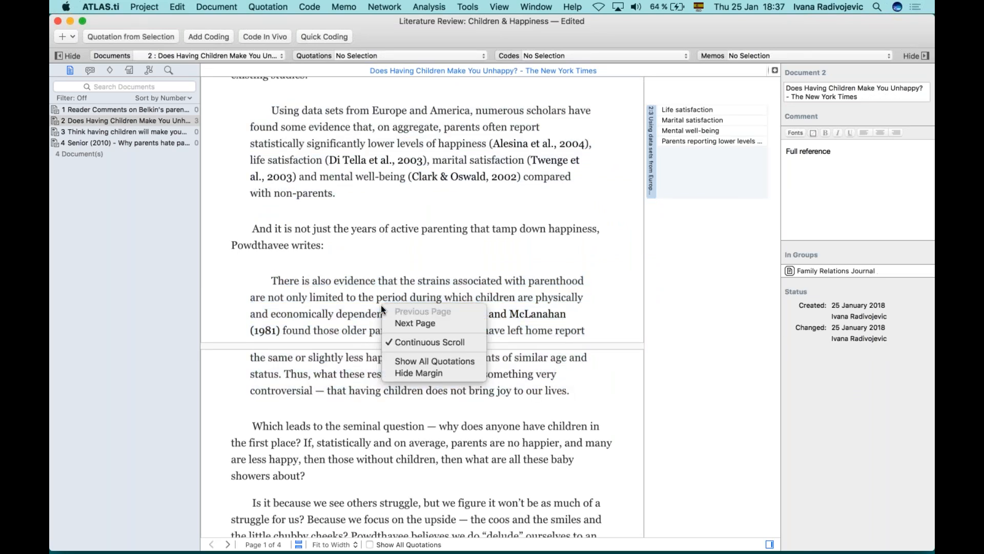
click(281, 259)
drag(272, 277, 566, 385)
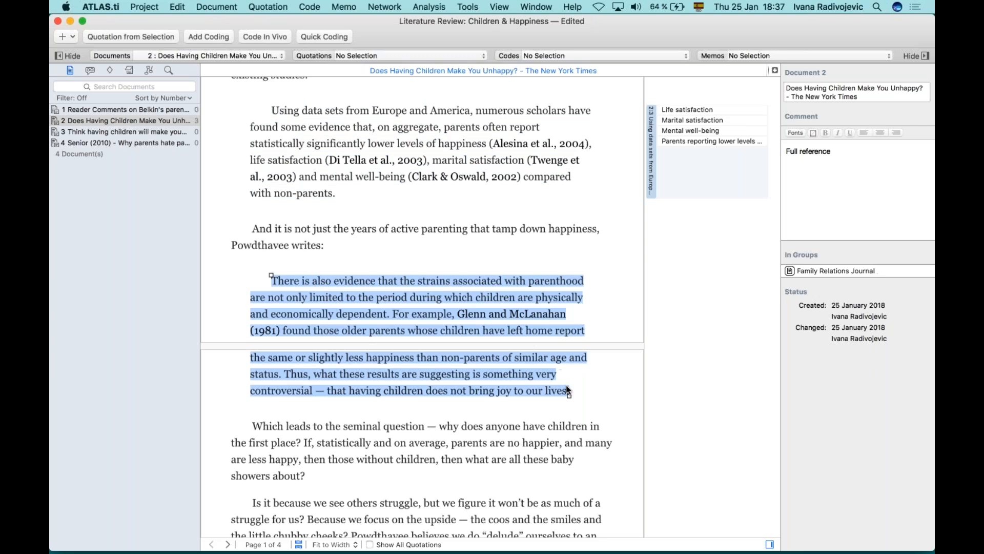
right_click(451, 308)
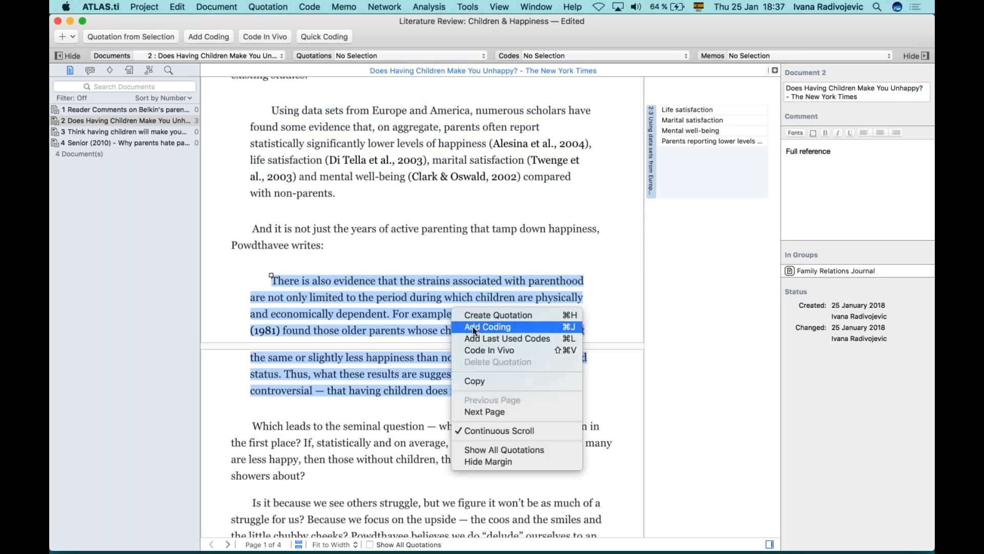
click(521, 326)
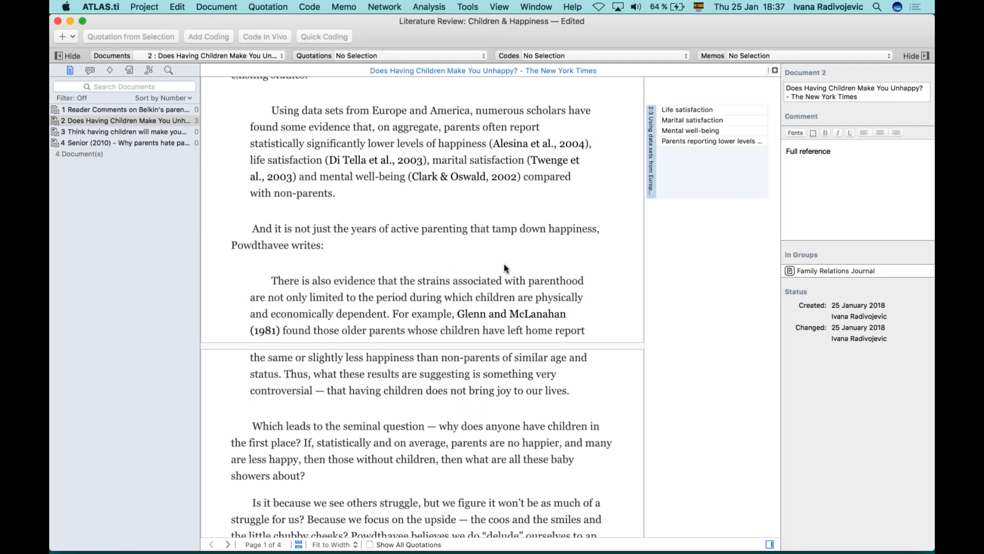
- Code the phrase "the coos and the smiles" in vivo in the paragraph beginning "Is it because we see others struggle"
scroll(504, 267, down, 1)
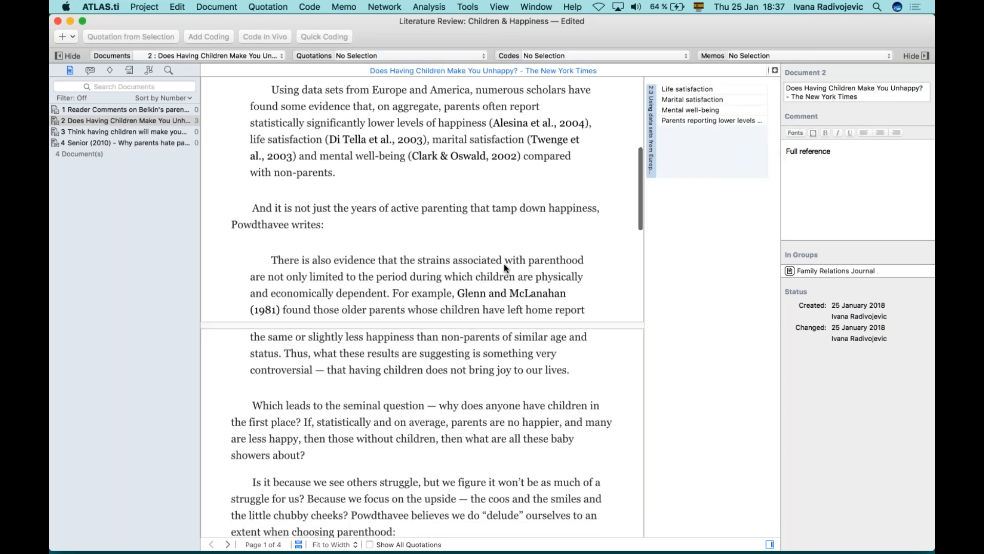
scroll(504, 265, down, 1)
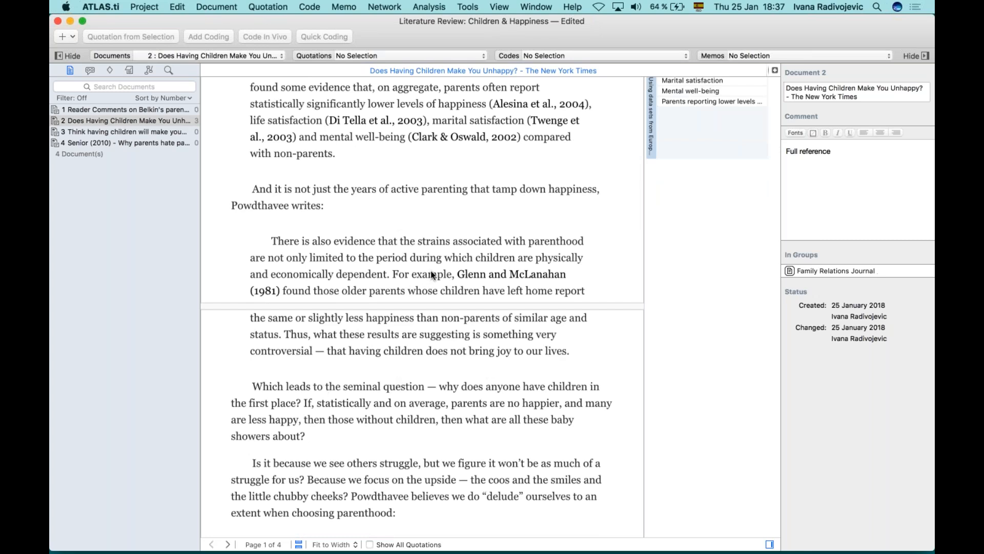
scroll(396, 377, down, 6)
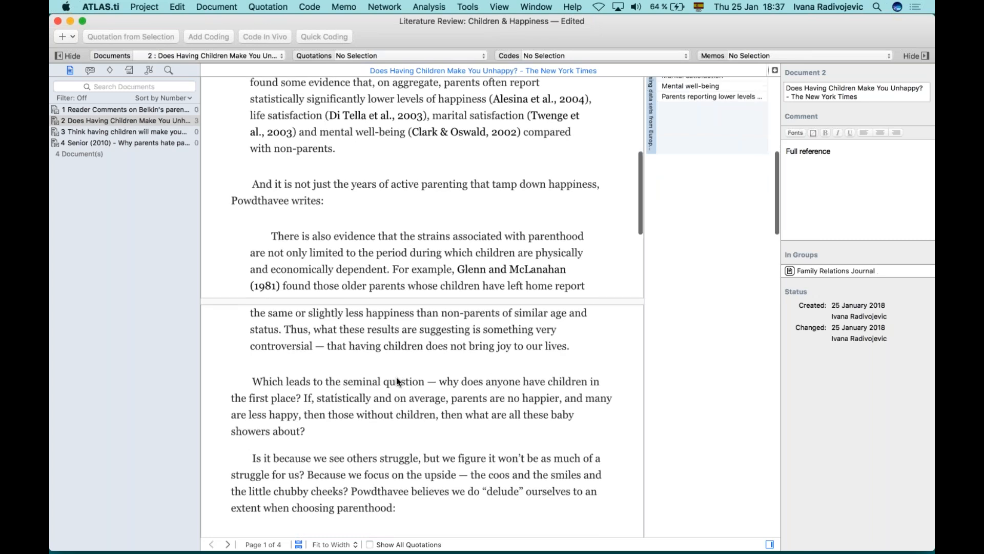
scroll(395, 376, down, 1)
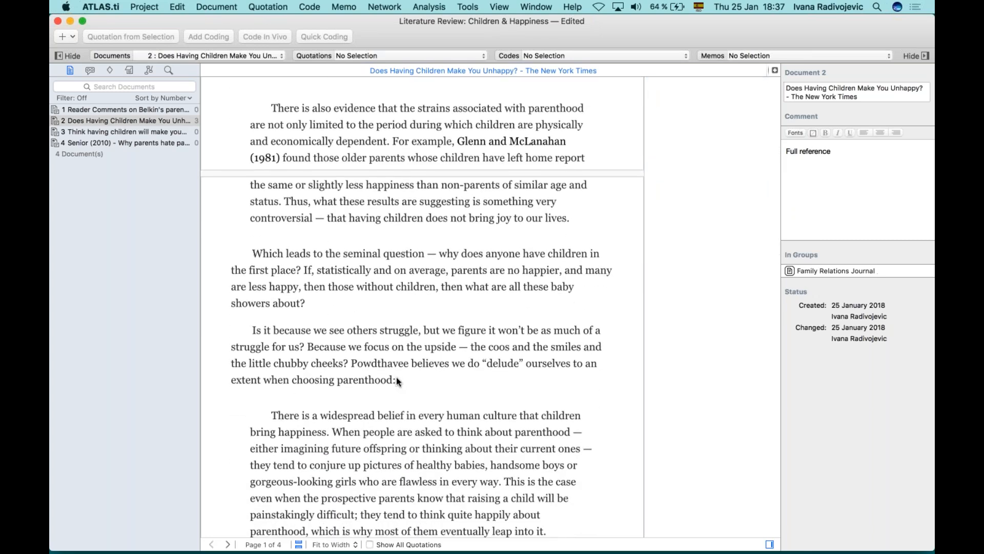
scroll(359, 345, down, 2)
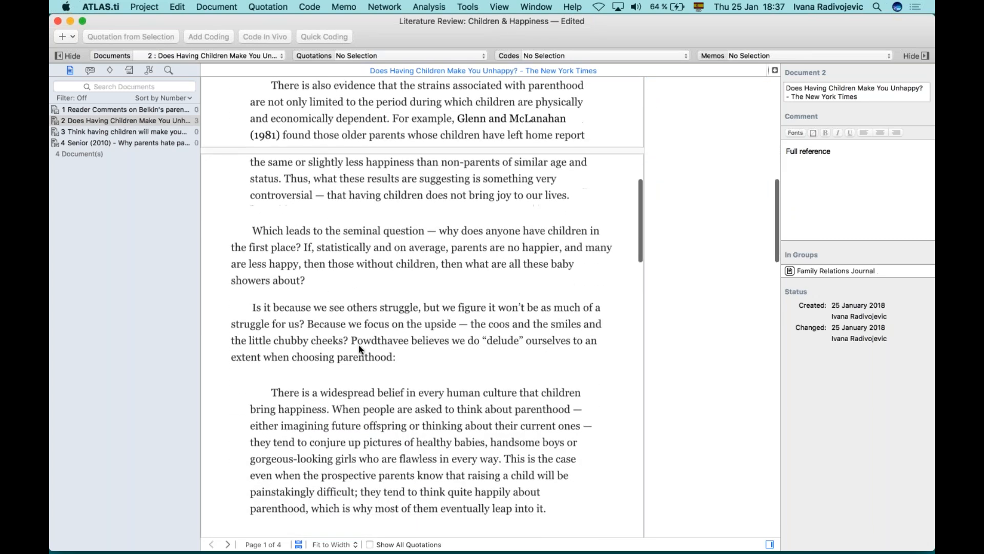
scroll(378, 288, up, 1)
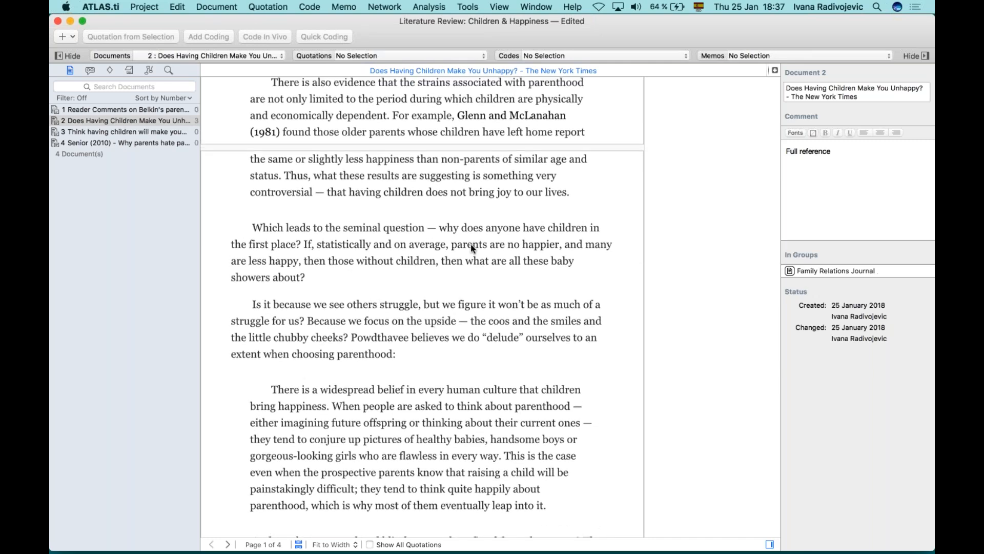
scroll(400, 243, down, 4)
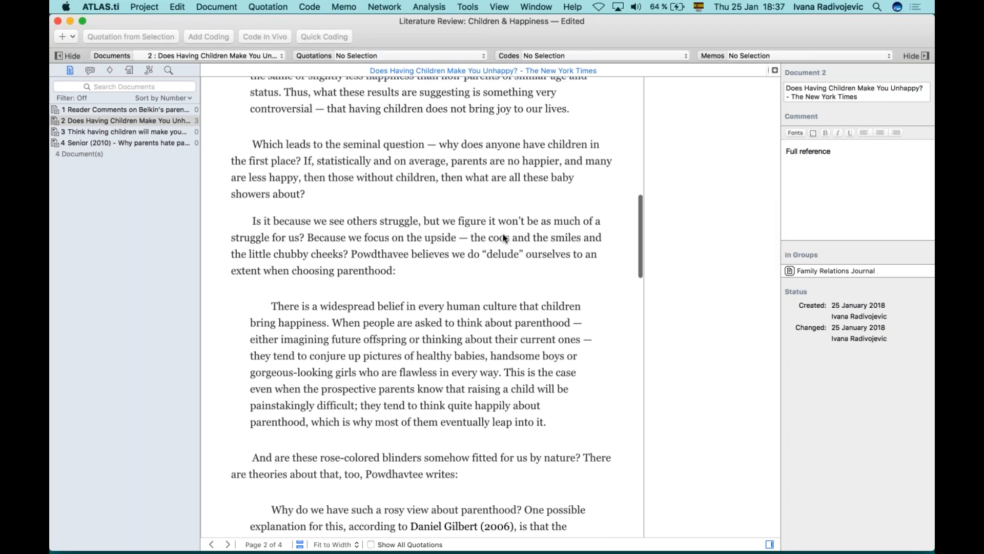
drag(471, 237, 580, 239)
right_click(568, 239)
click(605, 281)
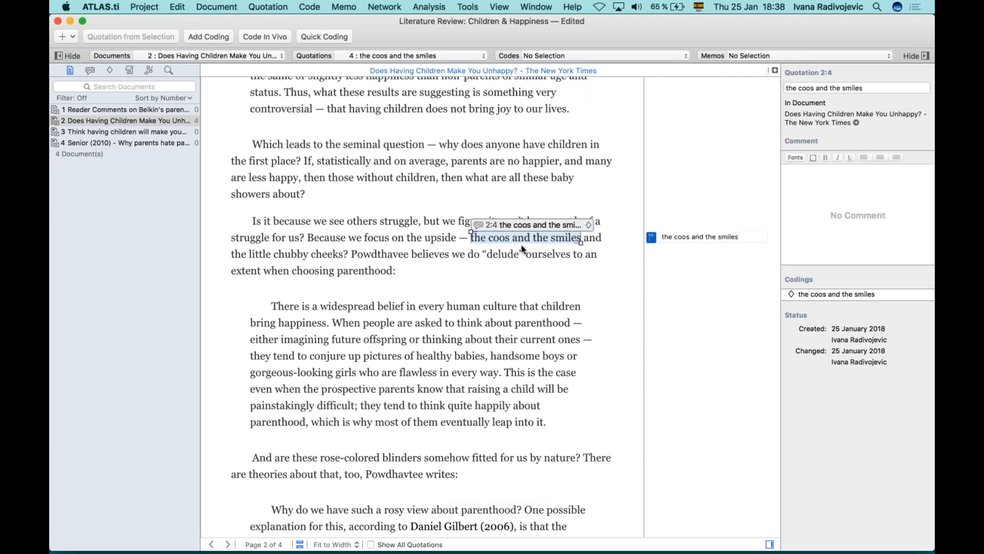
- Look back over the coded passages in the article and show the project's code list in the navigator
scroll(559, 223, down, 1)
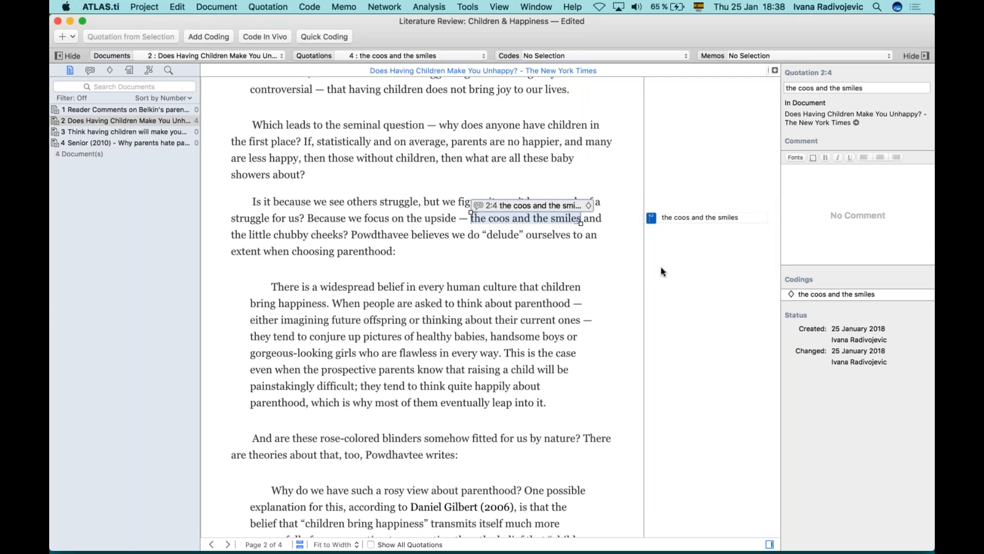
scroll(421, 299, up, 5)
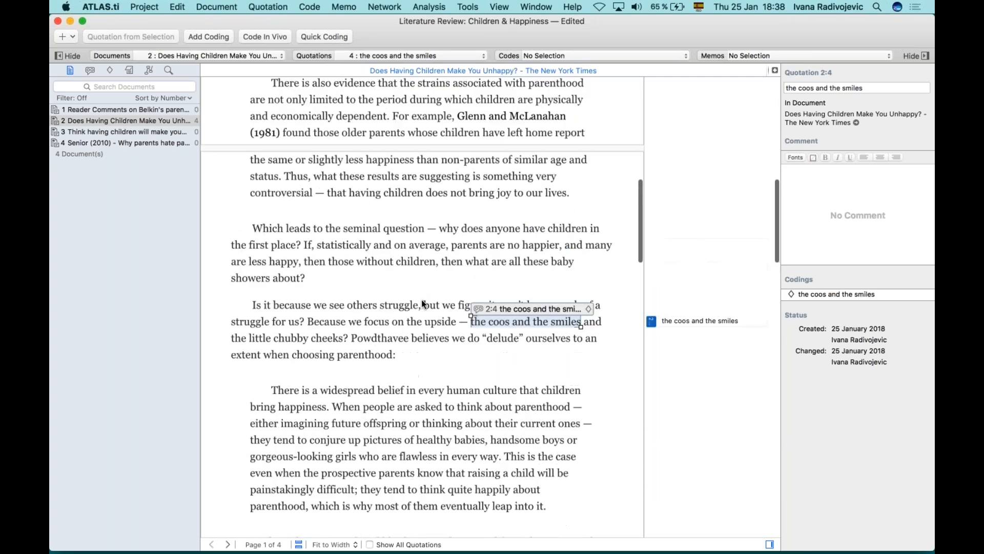
scroll(423, 303, up, 3)
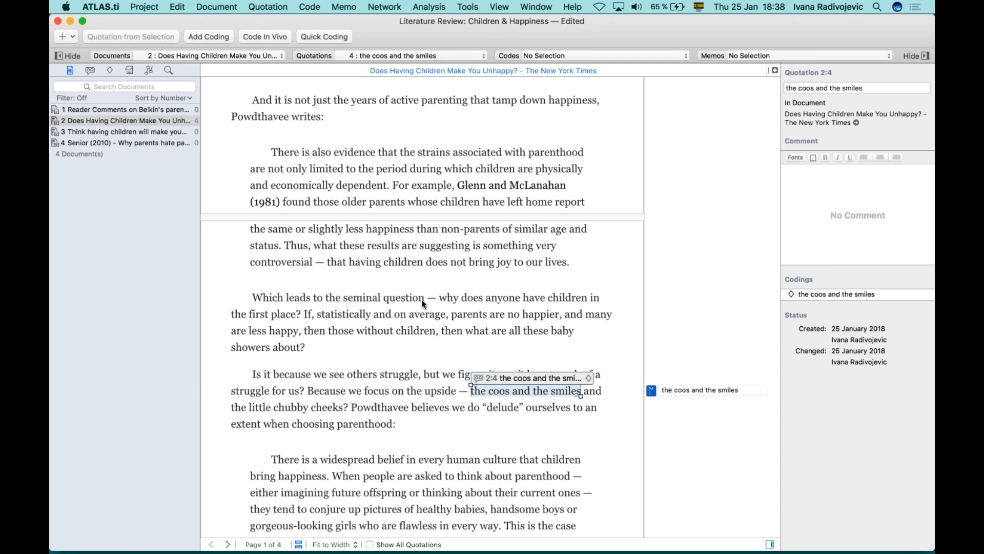
scroll(422, 299, up, 5)
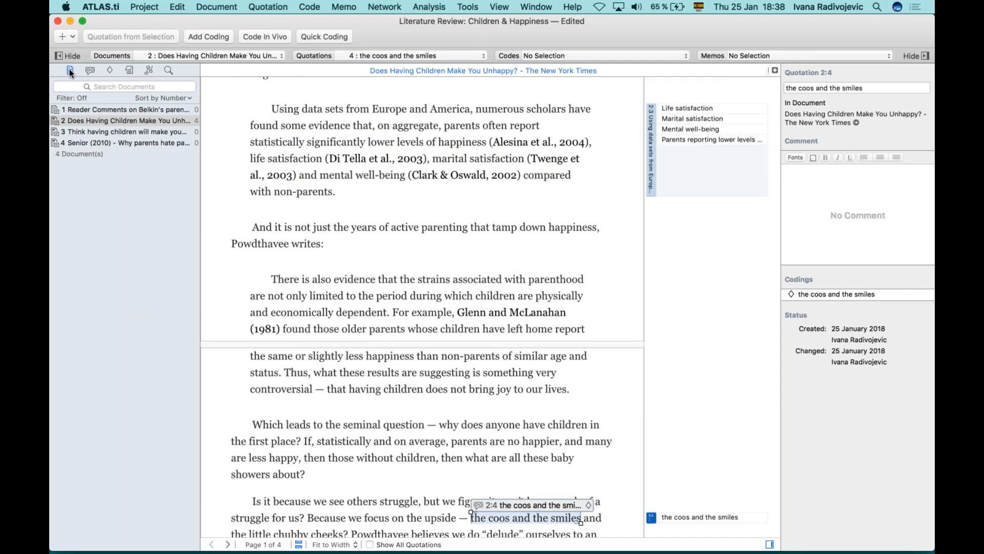
click(109, 72)
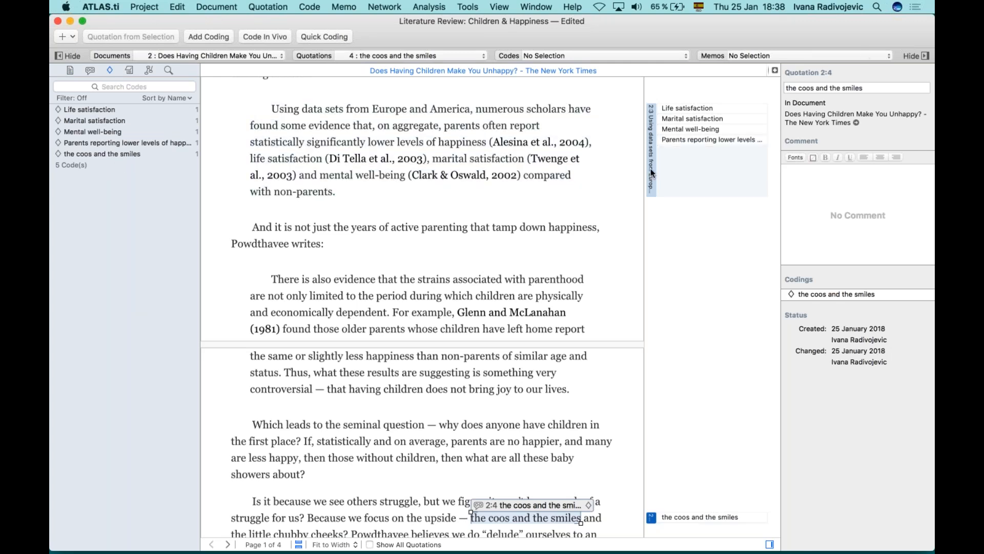
- Assign the codes "Life satisfaction", "Mental well-being" and "the coos and the smiles" to the passage from "There is also evidence" through "joy to our lives."
scroll(298, 312, down, 5)
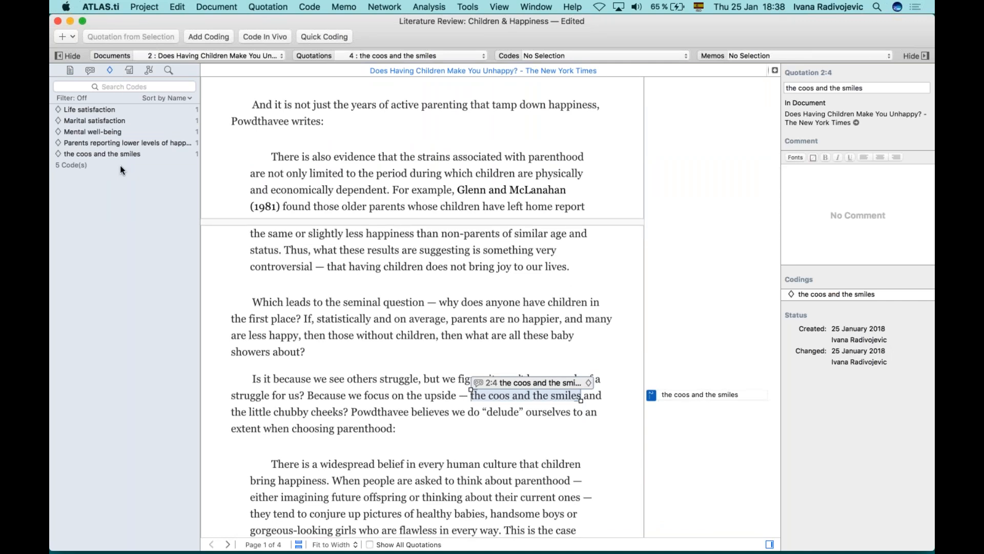
drag(271, 156, 570, 268)
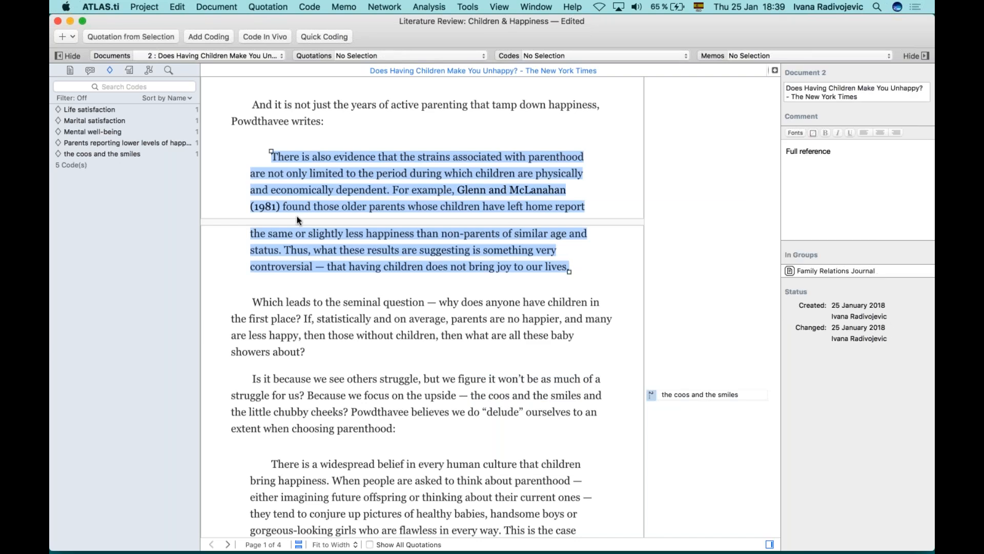
drag(98, 108, 334, 192)
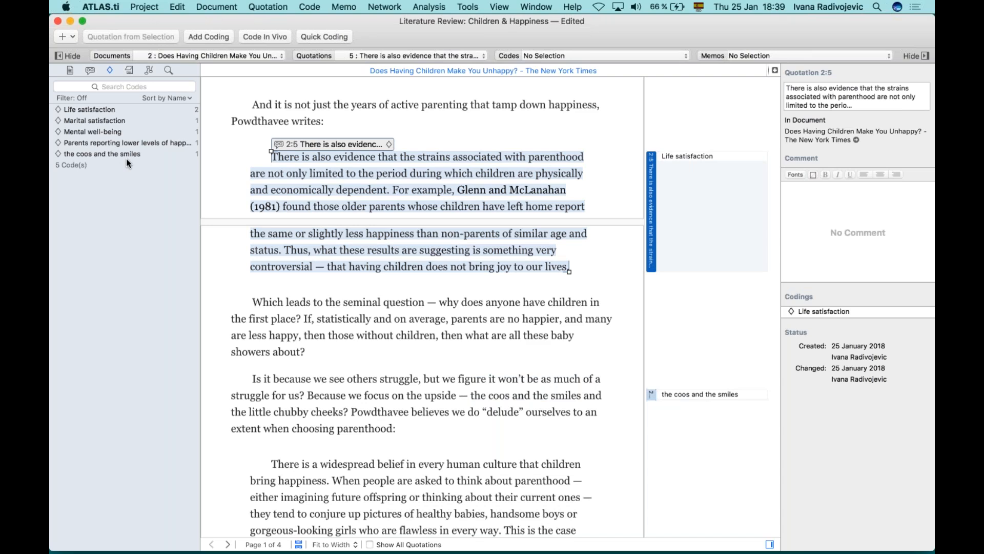
drag(97, 132, 276, 188)
drag(122, 154, 326, 192)
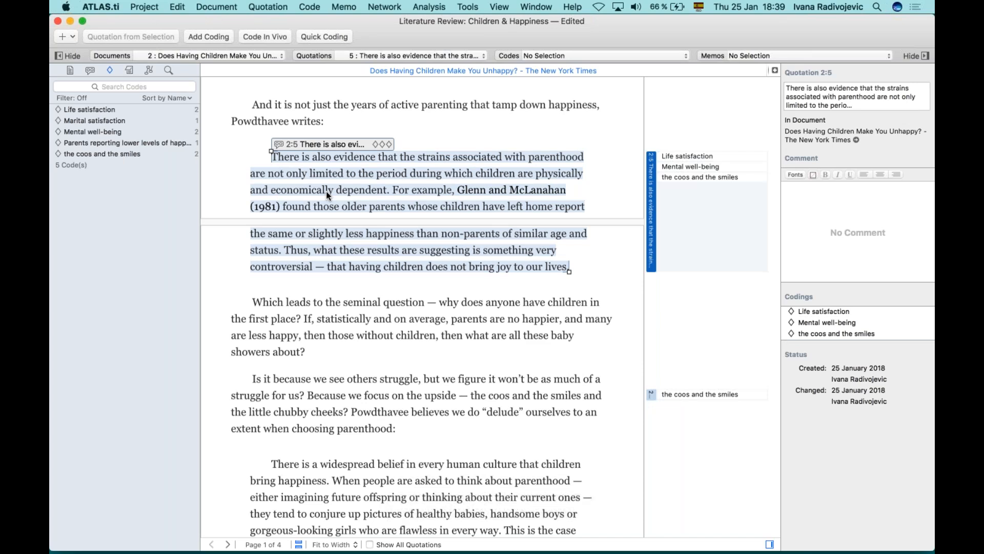
- Assign the code "Marital satisfaction" to the sentence from "Which leads to the seminal question" through "in the first place?"
drag(252, 303, 301, 319)
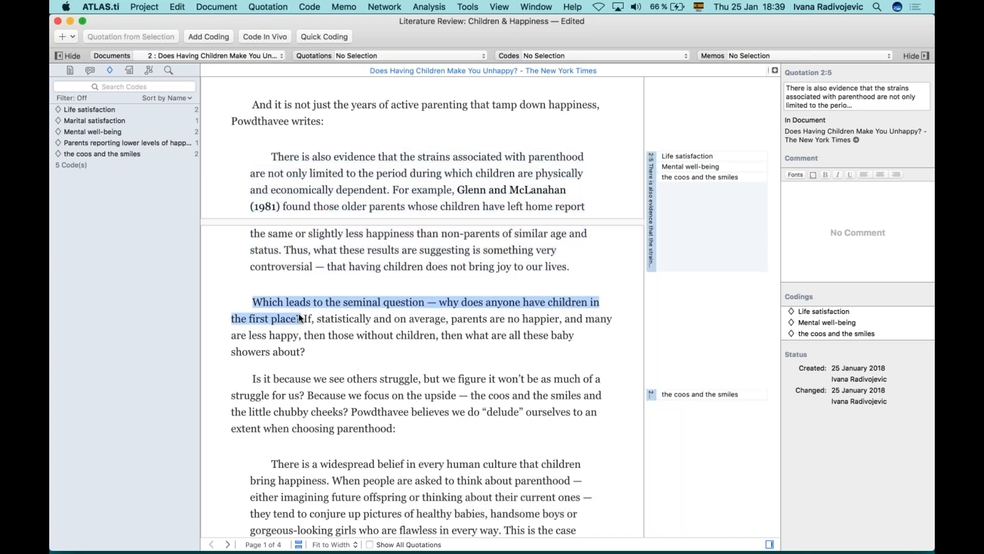
drag(102, 121, 261, 304)
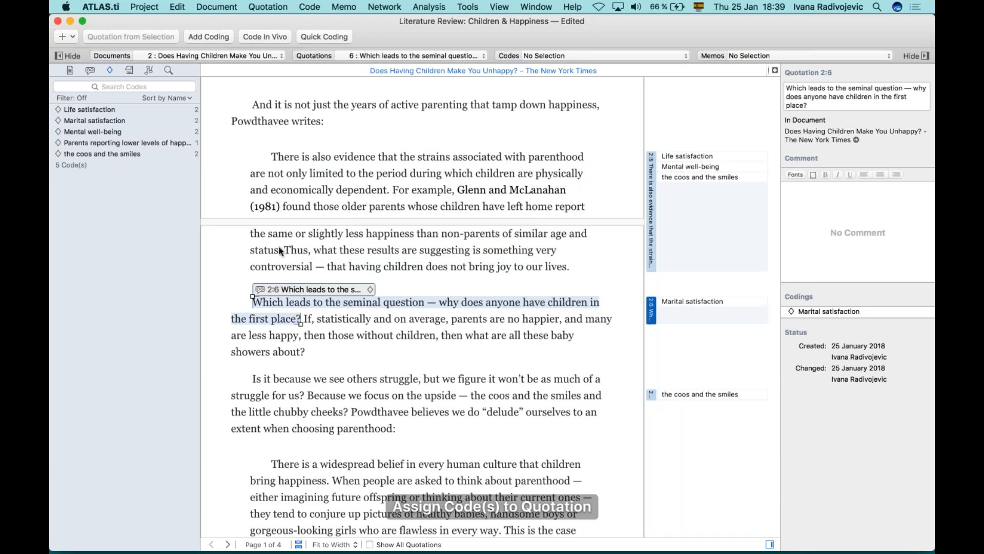
scroll(397, 336, down, 2)
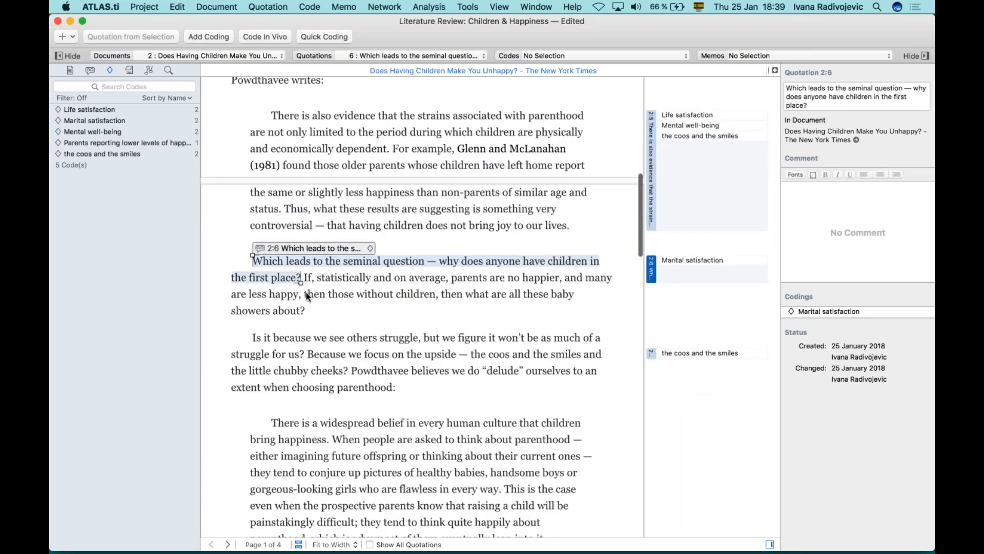
scroll(362, 317, down, 1)
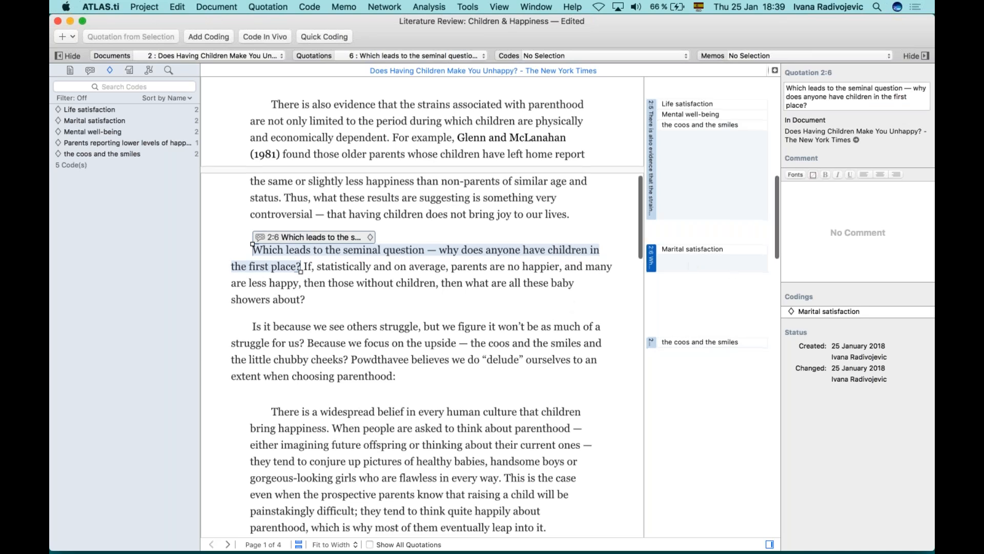
scroll(420, 308, down, 1)
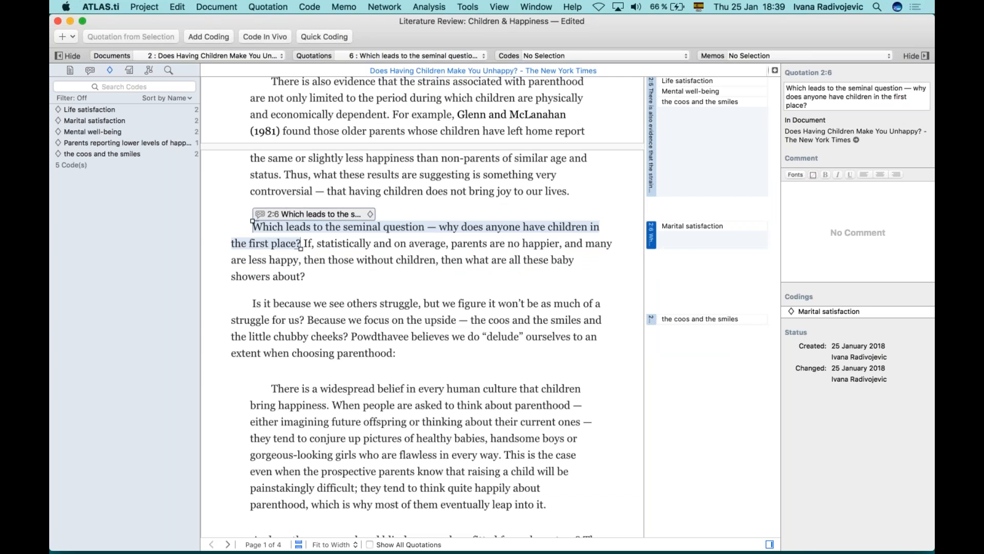
scroll(420, 308, down, 1)
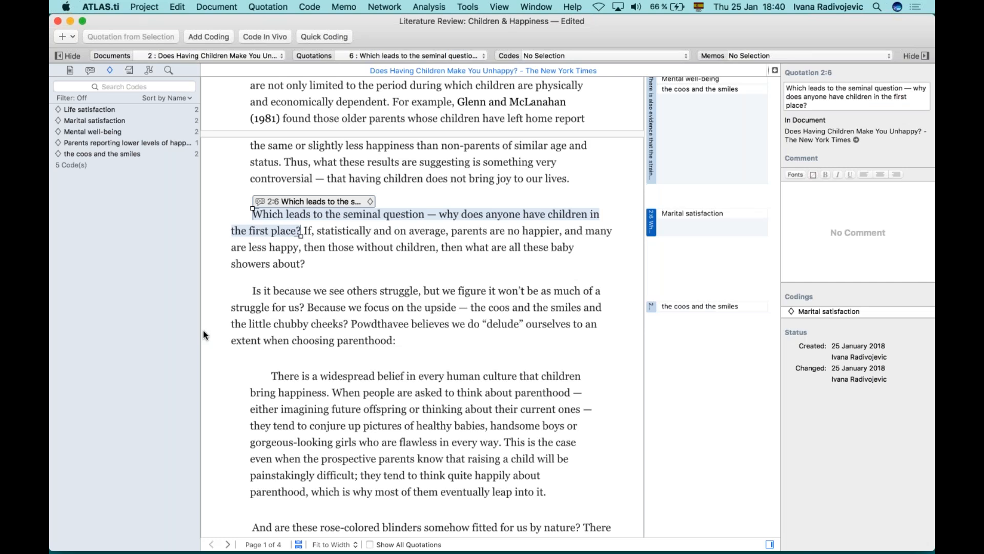
- Create a new memo and title it "Raising children"
click(67, 36)
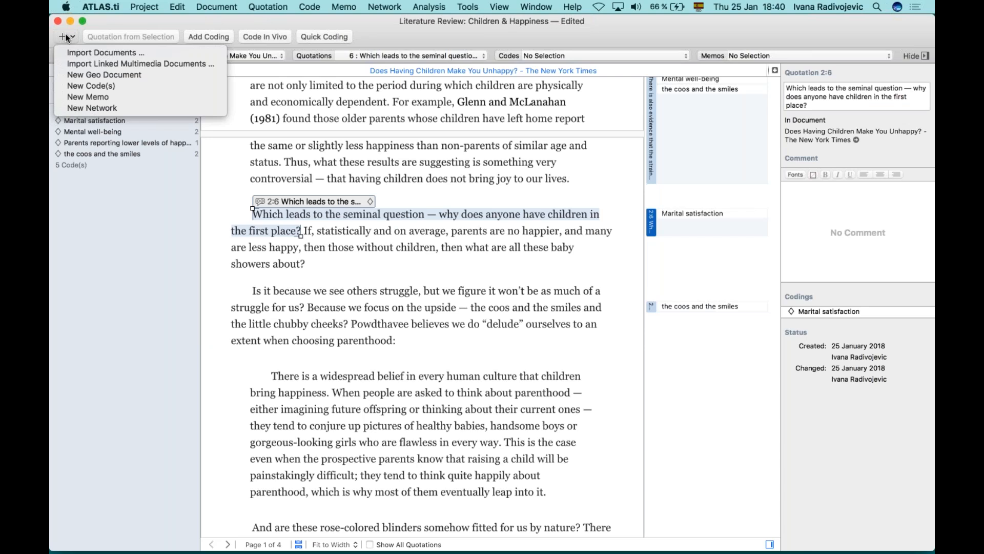
click(116, 97)
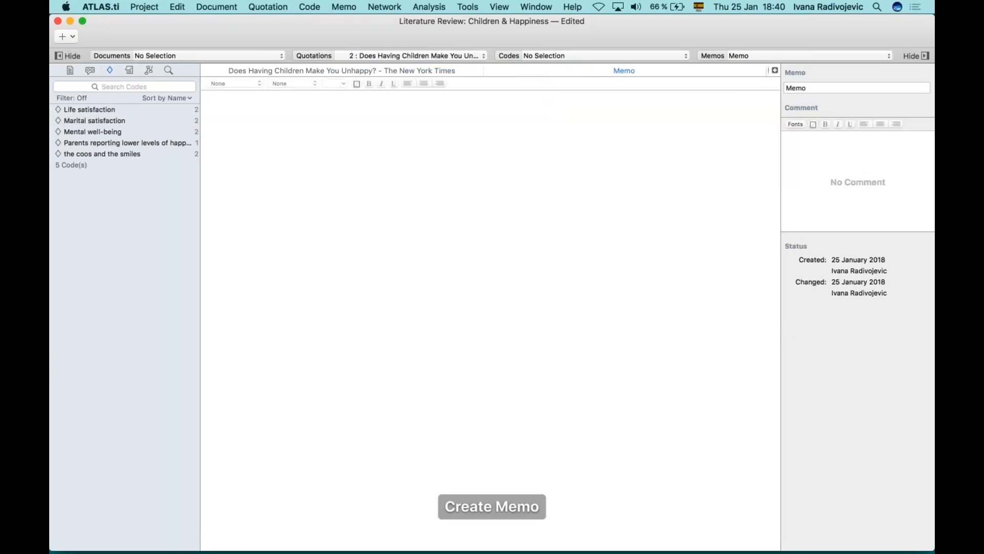
click(396, 148)
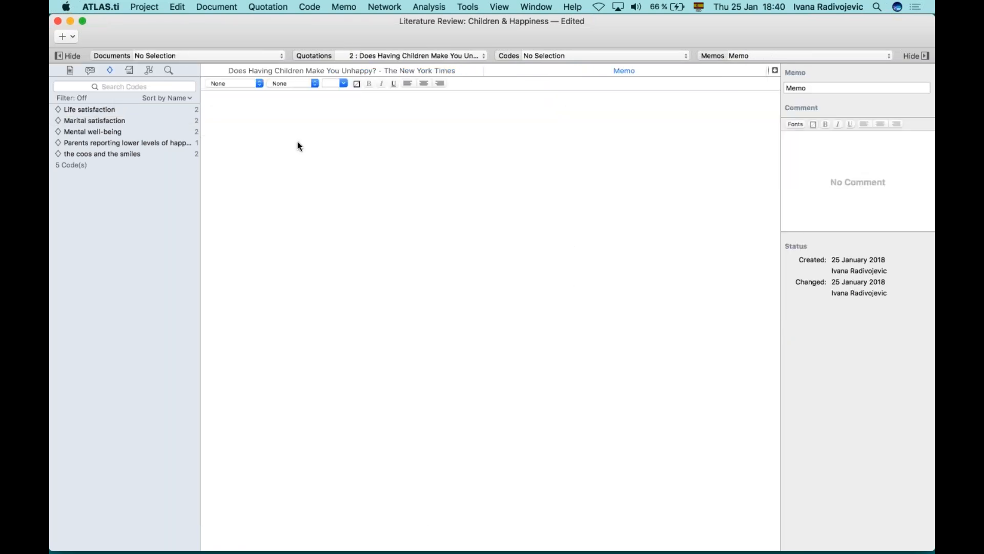
click(802, 88)
double_click(812, 89)
text(Raising children)
key(Tab)
- Write "The author talks about raising children and the effects..." as the text of the "Raising children" memo
text(The author talks about raising children)
key(BackSpace)
key(BackSpace)
key(BackSpace)
key(BackSpace)
key(BackSpace)
text(dren and the)
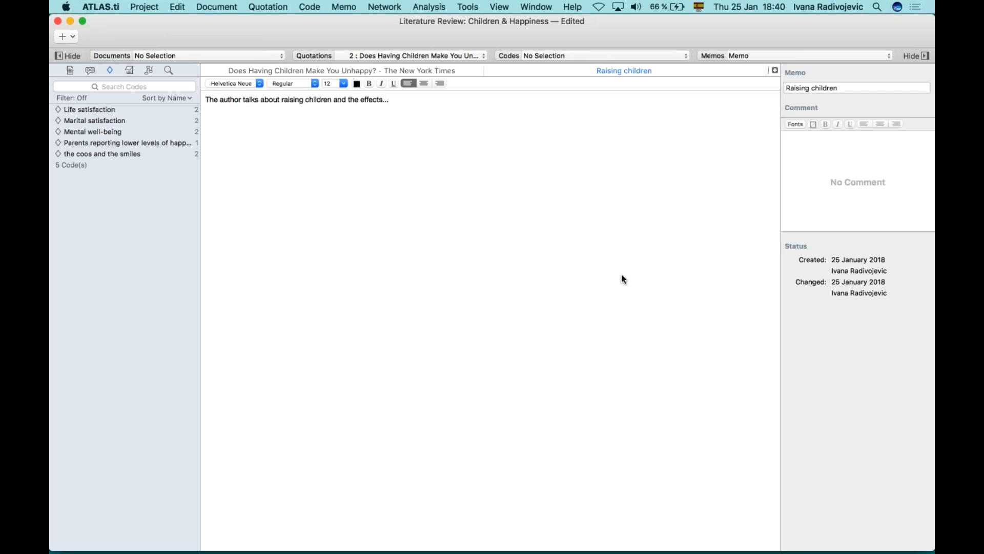
click(72, 35)
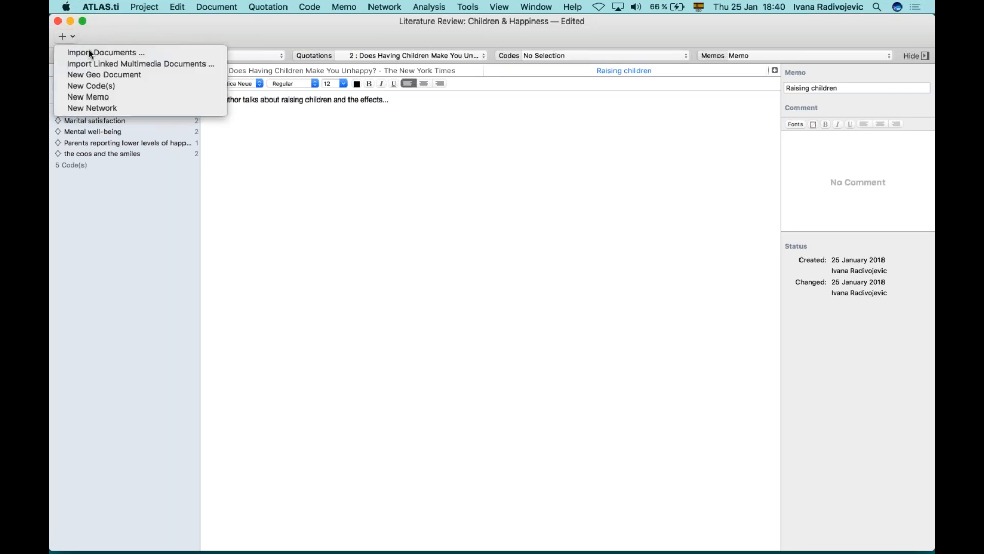
click(387, 246)
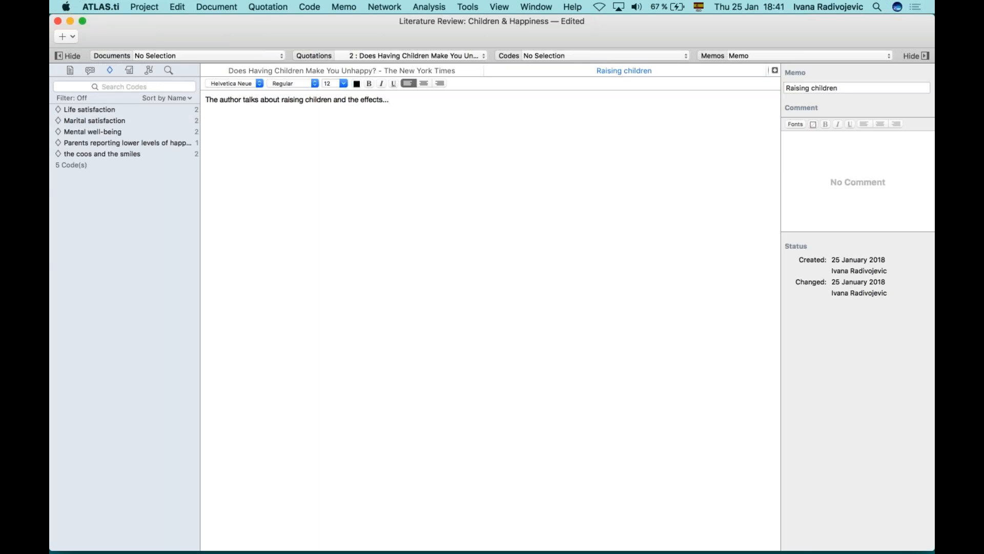
- Link the "Raising children" memo to the quotation in the article that begins "There is also evidence"
click(206, 67)
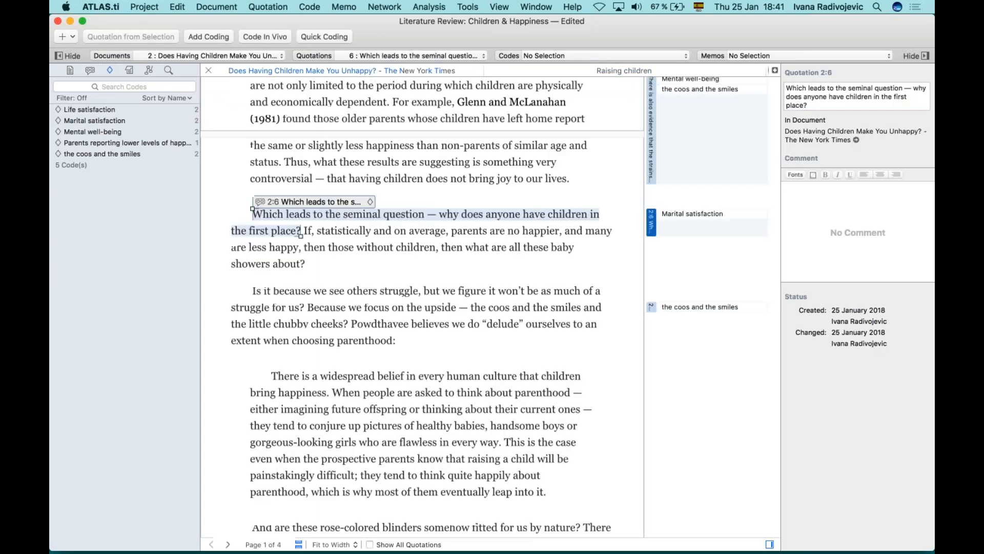
scroll(541, 251, up, 3)
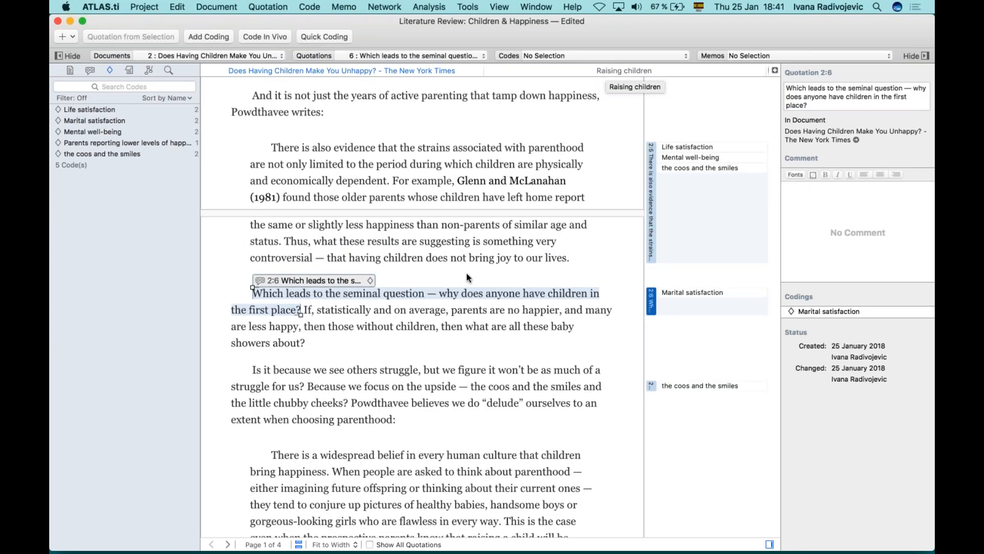
click(651, 220)
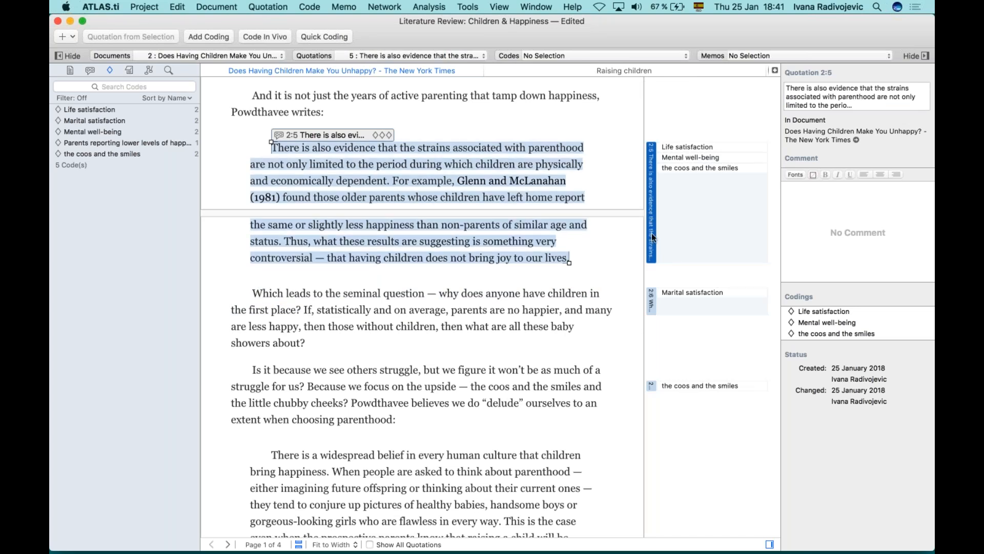
click(129, 69)
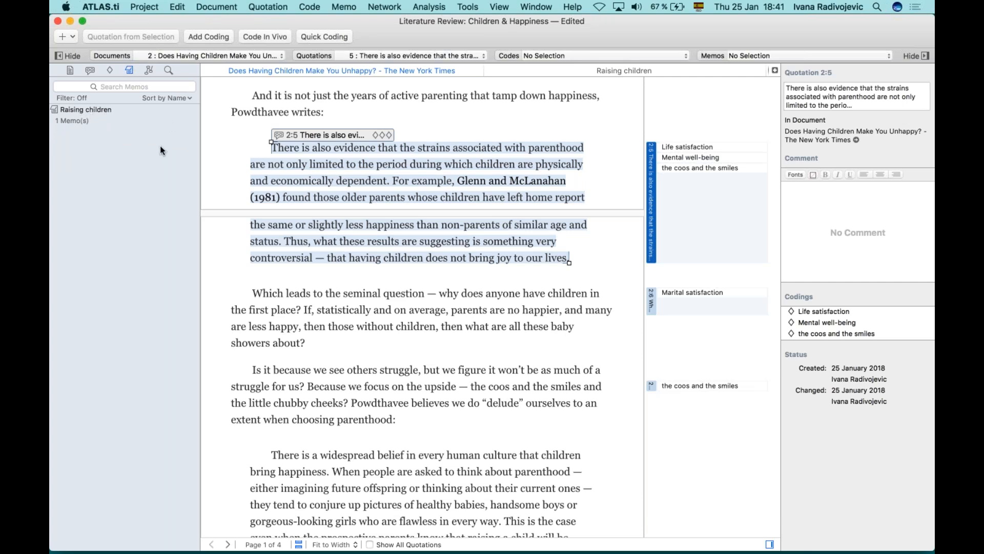
drag(98, 107, 650, 206)
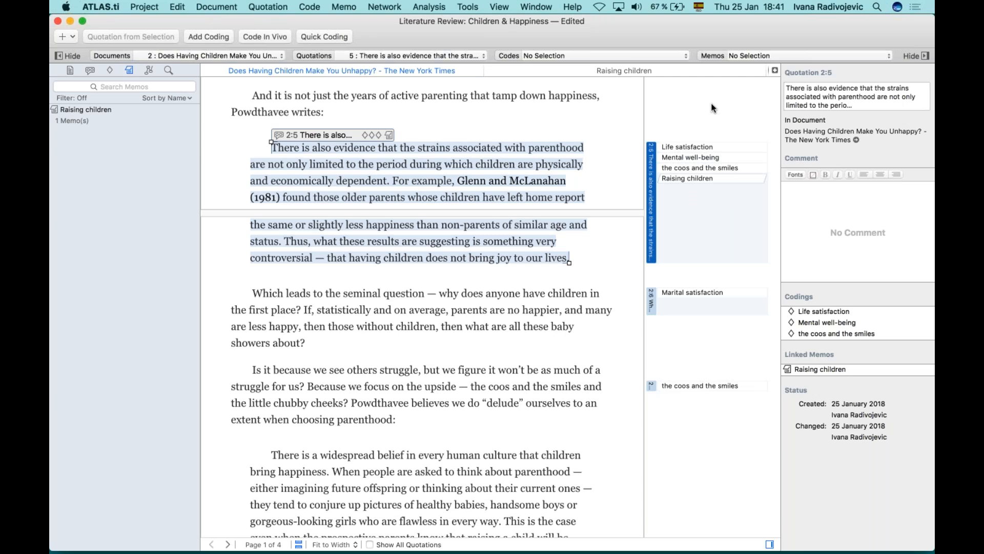
- Show the project's codes in the navigator and create a new code named "Research gap"
click(110, 71)
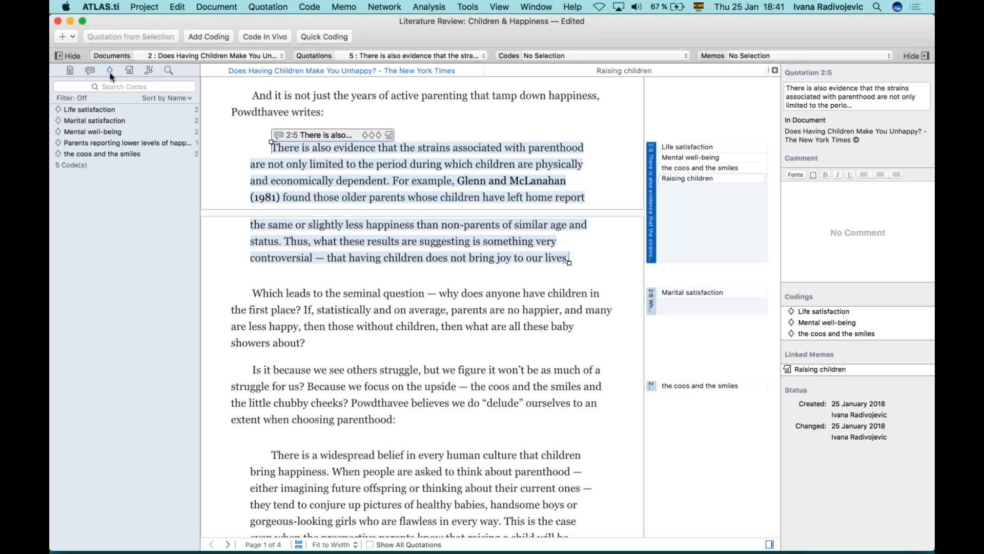
scroll(296, 344, down, 5)
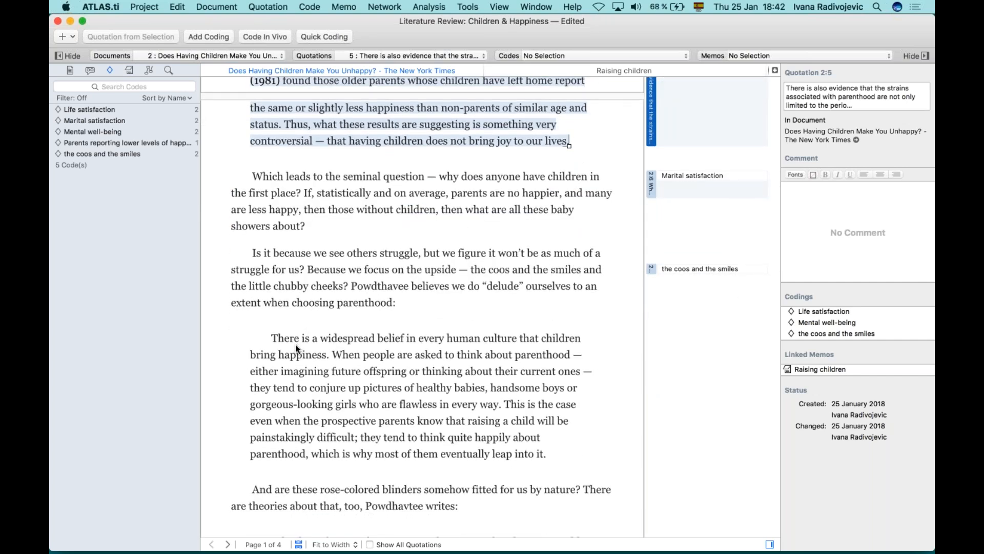
click(72, 37)
click(94, 84)
text(Research gap)
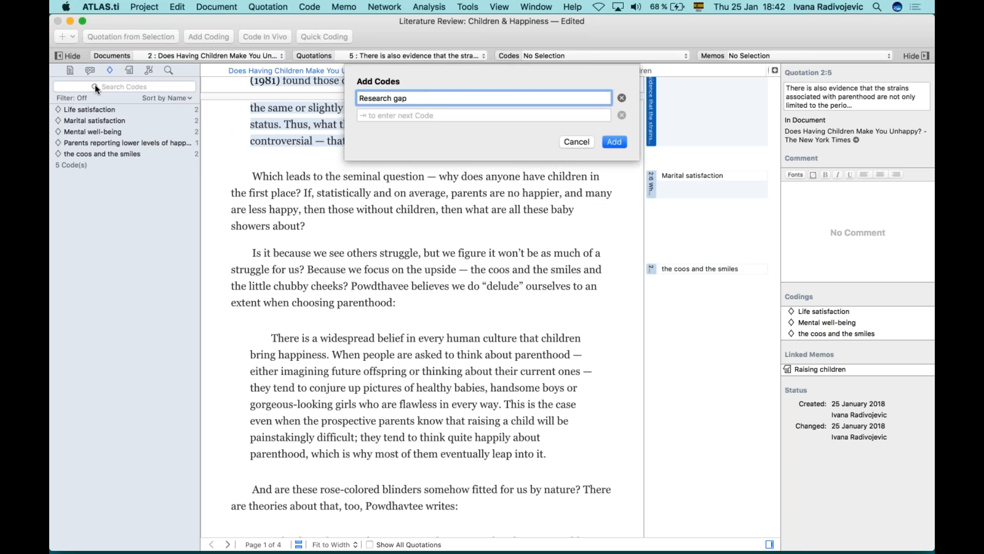
key(Return)
- Assign the code "Research gap" to the passage from "It is a little bit like Darwin's theory" through "will be passed on."
scroll(323, 300, down, 5)
scroll(323, 299, down, 6)
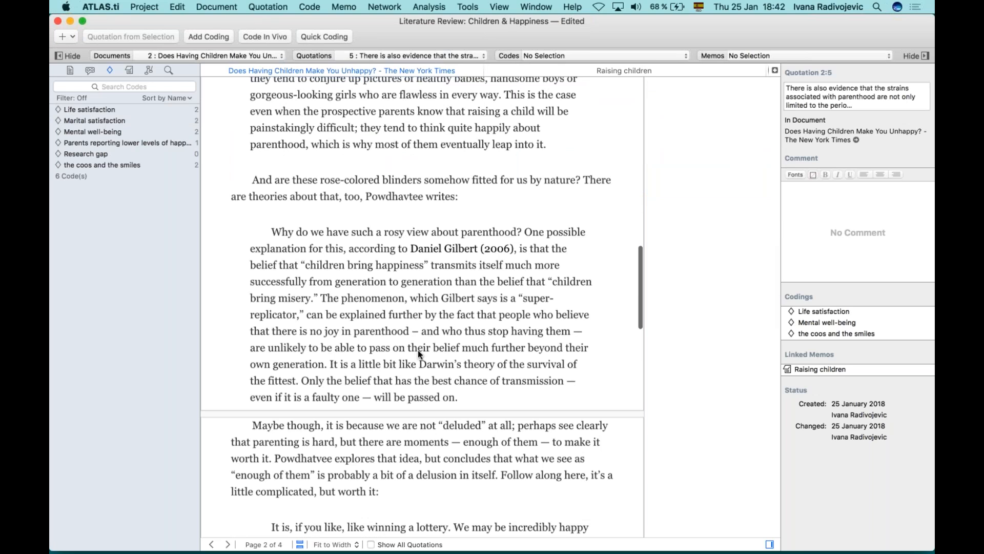
drag(331, 364, 457, 395)
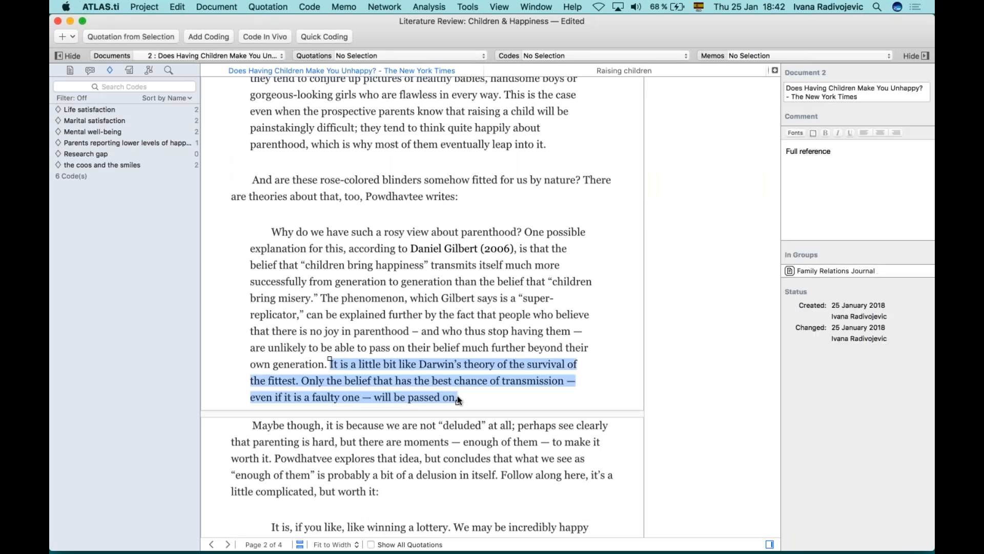
drag(85, 153, 376, 376)
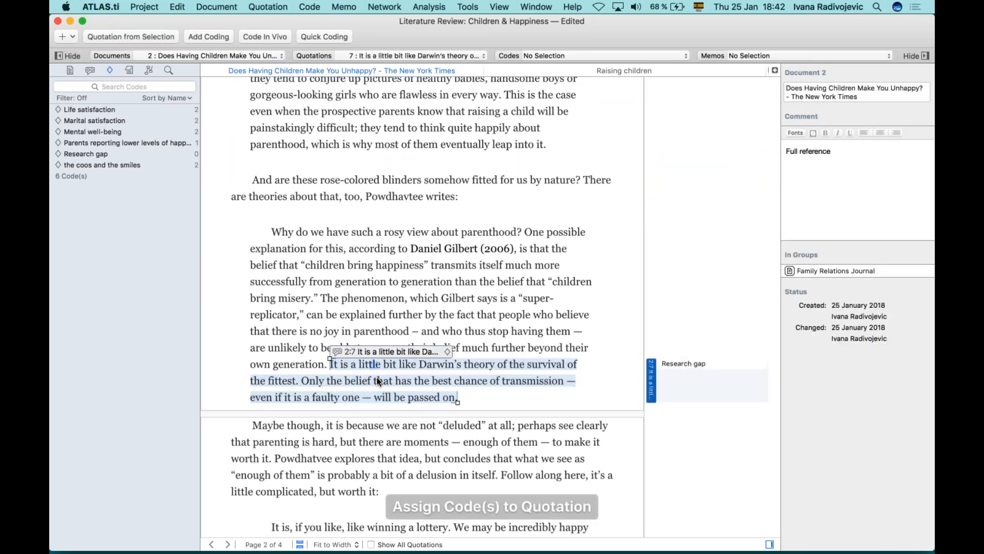
- Assign the code "Research gap" to the phrase "negative experiences are a lot less salient than the positive experiences we have with our kids"
scroll(377, 377, down, 10)
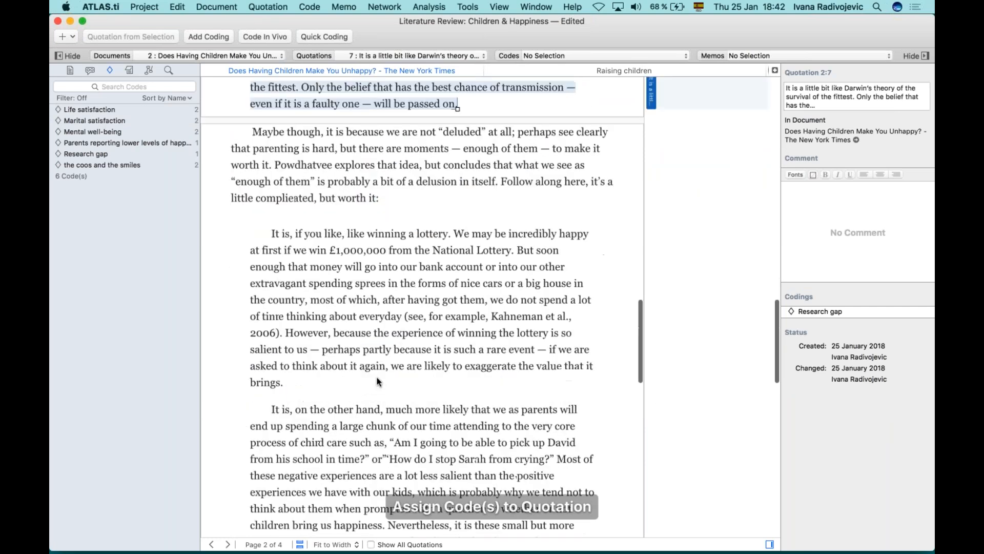
drag(283, 341, 417, 357)
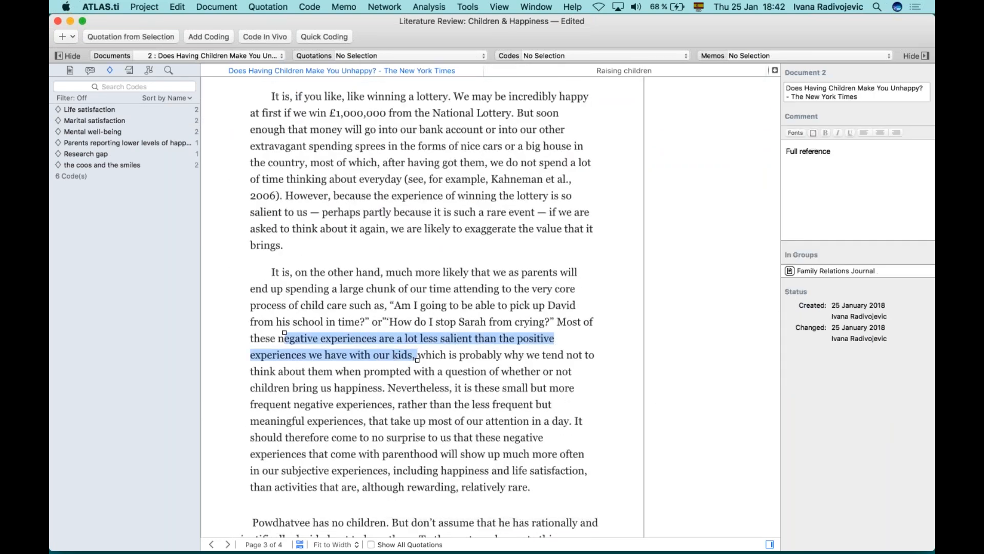
drag(91, 157, 316, 336)
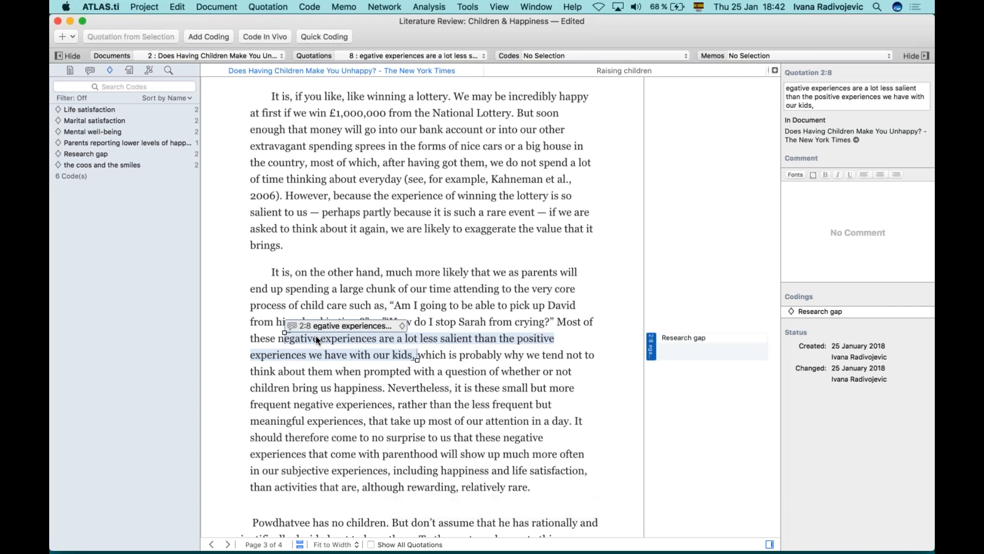
- Assign the code "Research gap" to the first two sentences of the paragraph ending in "hopefully one girl and one boy."
scroll(350, 399, down, 4)
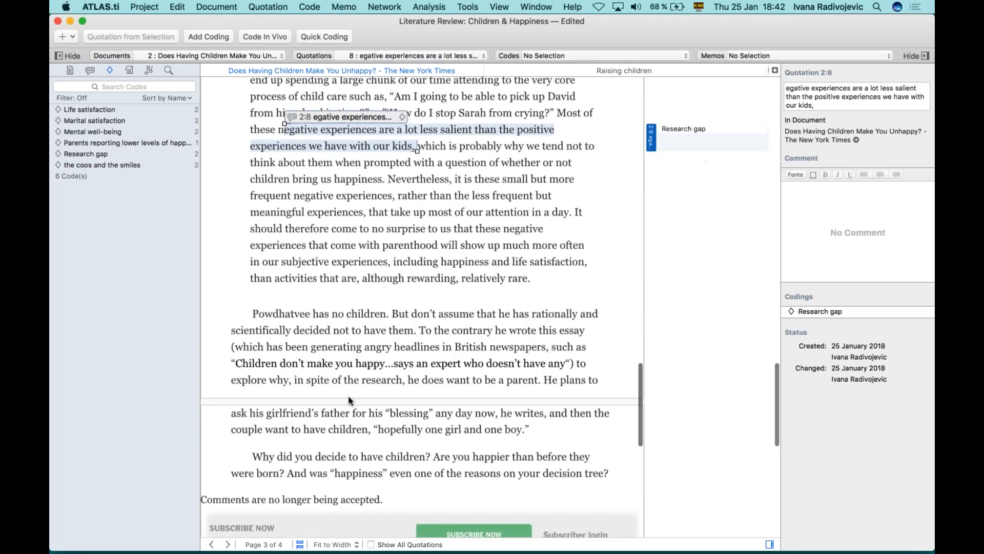
scroll(349, 400, down, 2)
scroll(348, 397, down, 2)
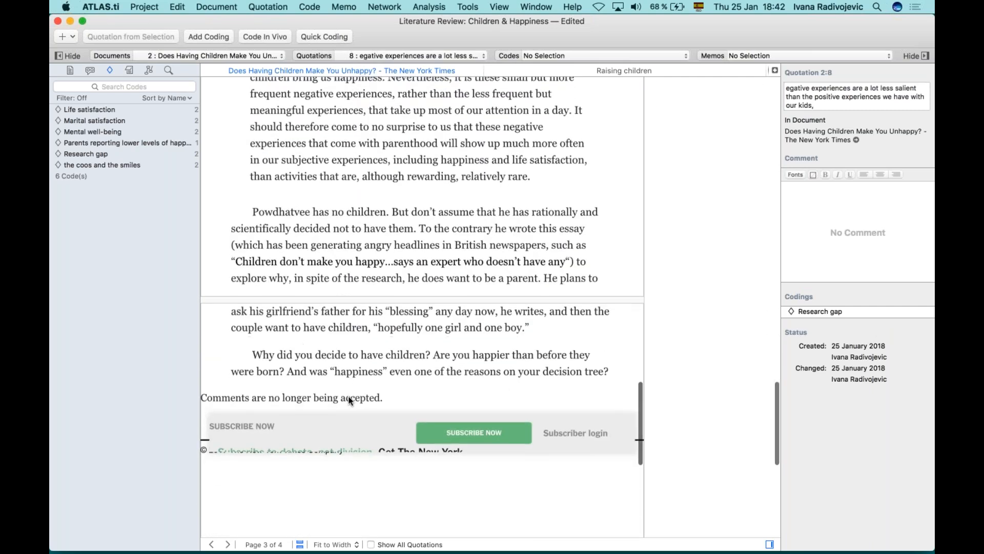
scroll(350, 400, up, 3)
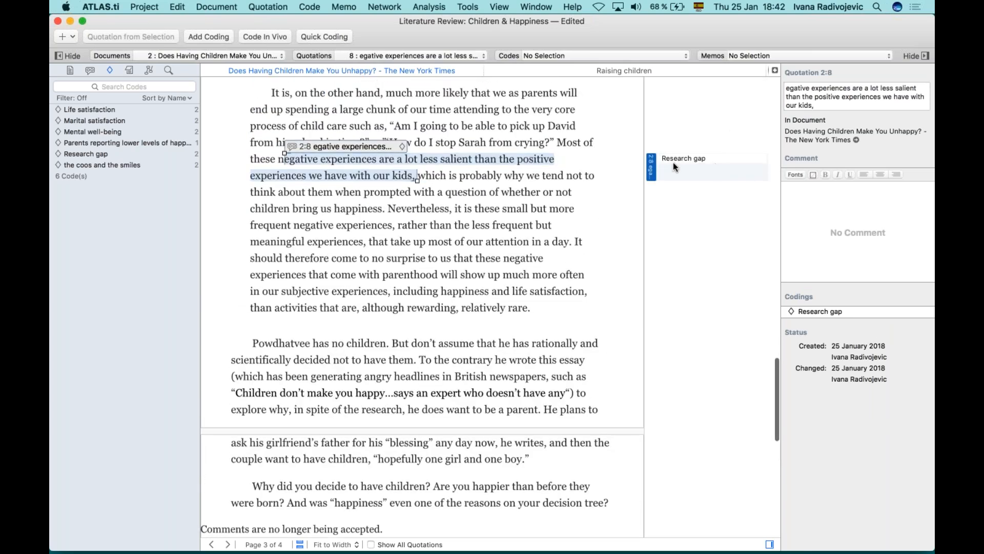
drag(254, 341, 414, 359)
drag(85, 154, 315, 342)
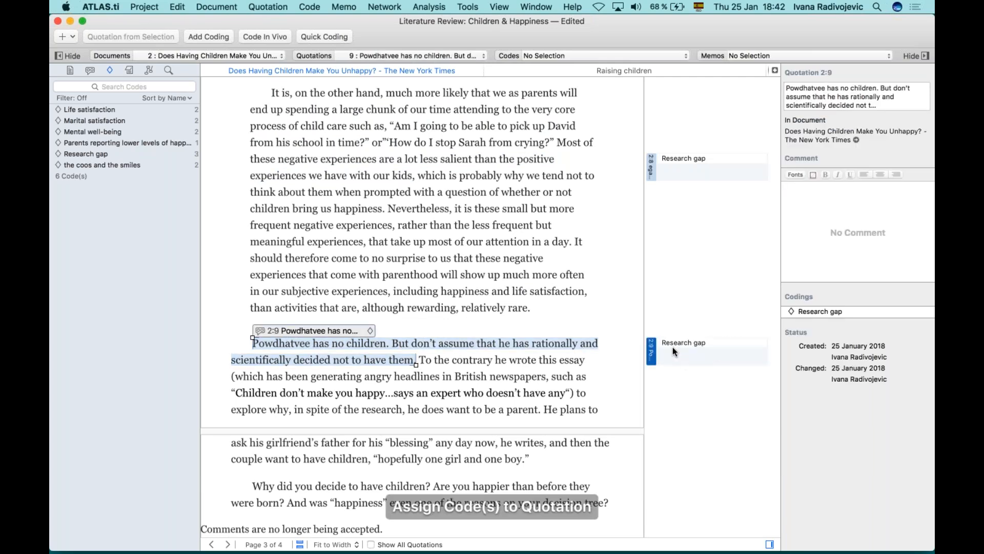
- Review the "Raising children" memo and look back over the passages coded "Research gap" in the article
scroll(508, 266, up, 1)
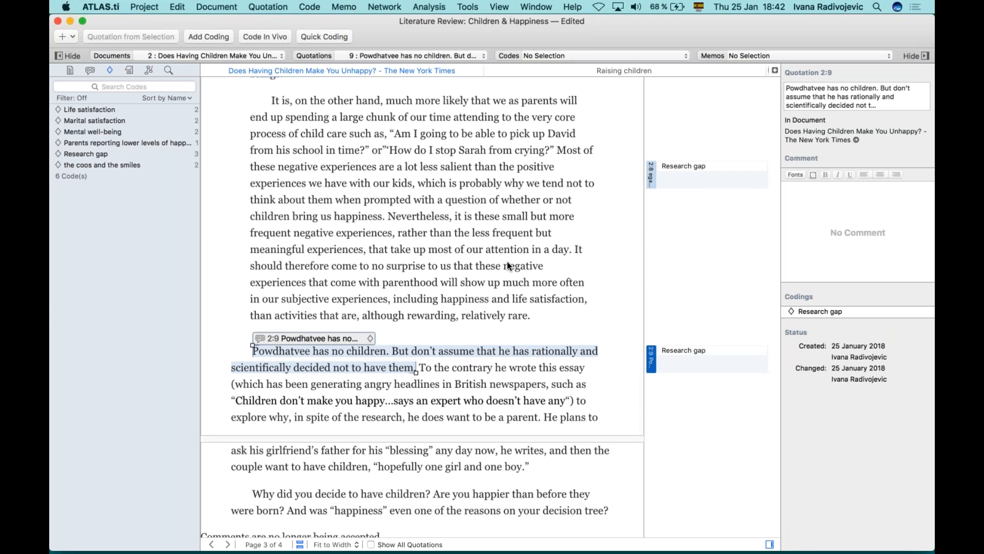
click(604, 71)
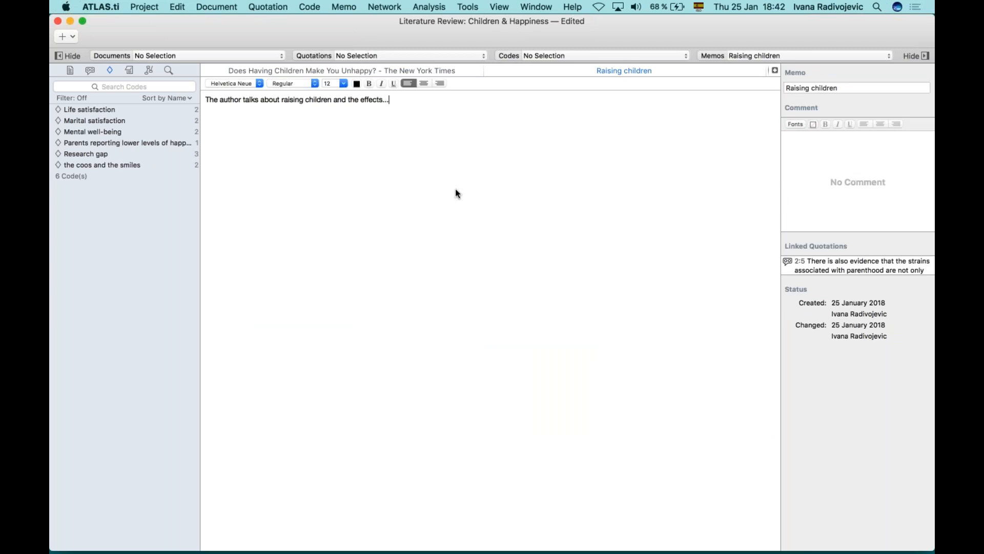
click(362, 70)
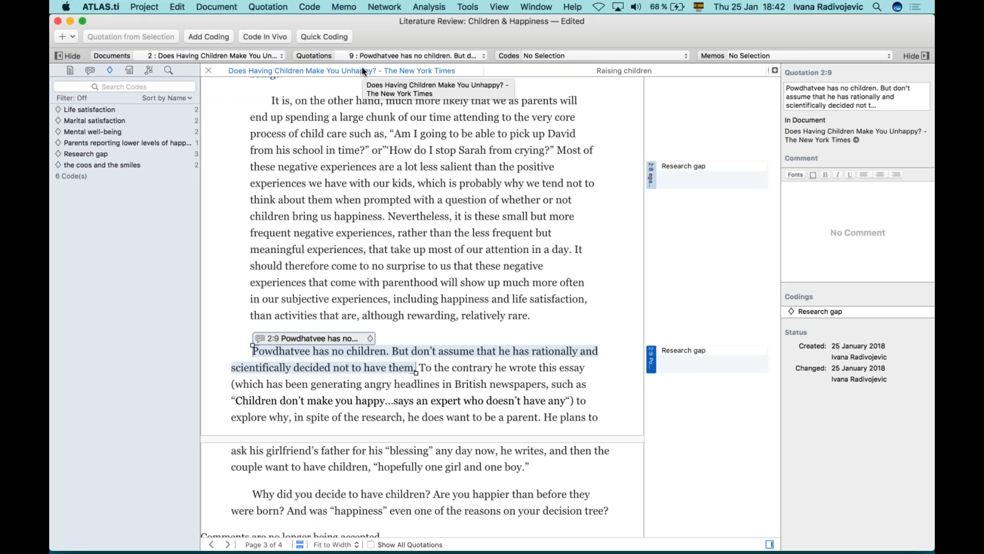
scroll(452, 198, up, 3)
scroll(452, 199, up, 14)
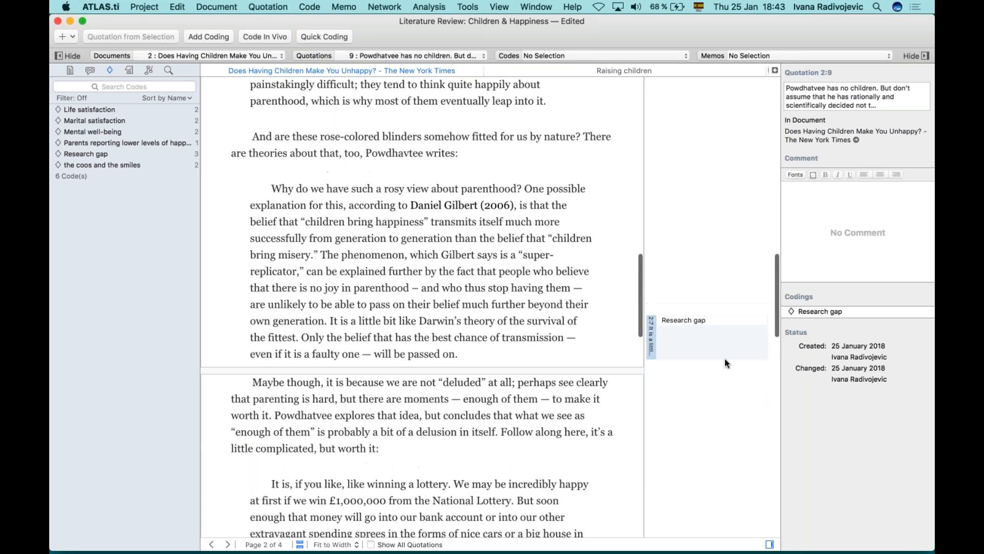
scroll(661, 239, up, 6)
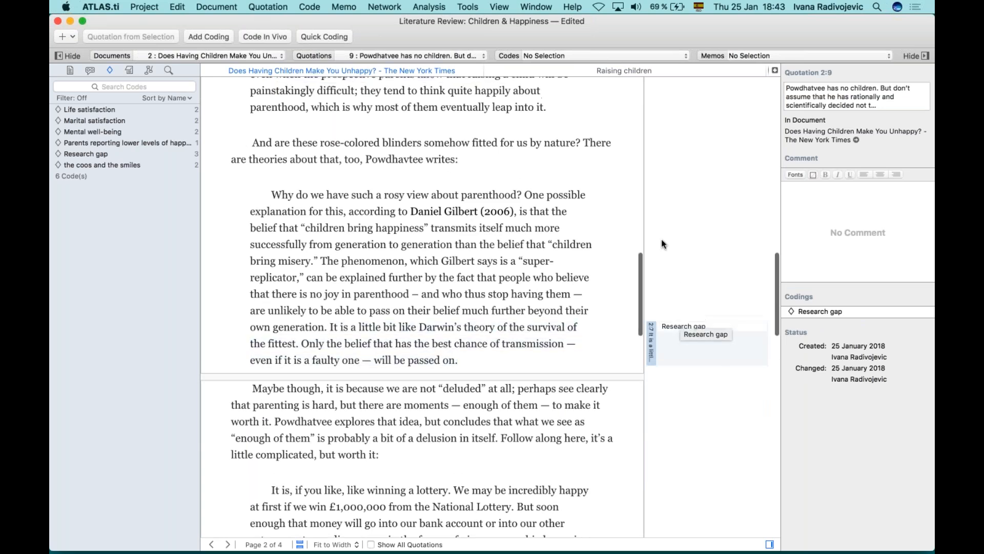
- Open the Code Manager and set the colour of the code "Mental well-being" to Light Green
scroll(547, 186, up, 7)
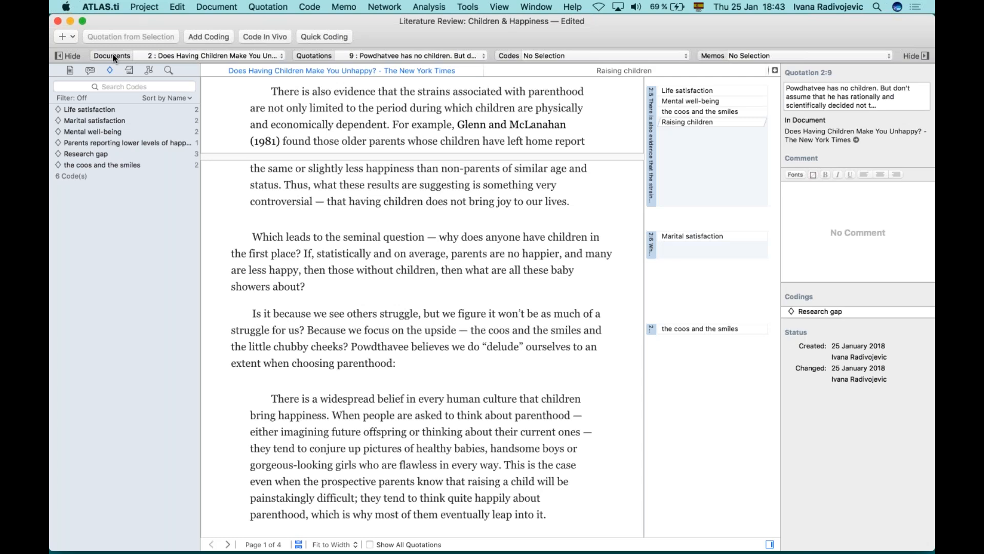
click(509, 57)
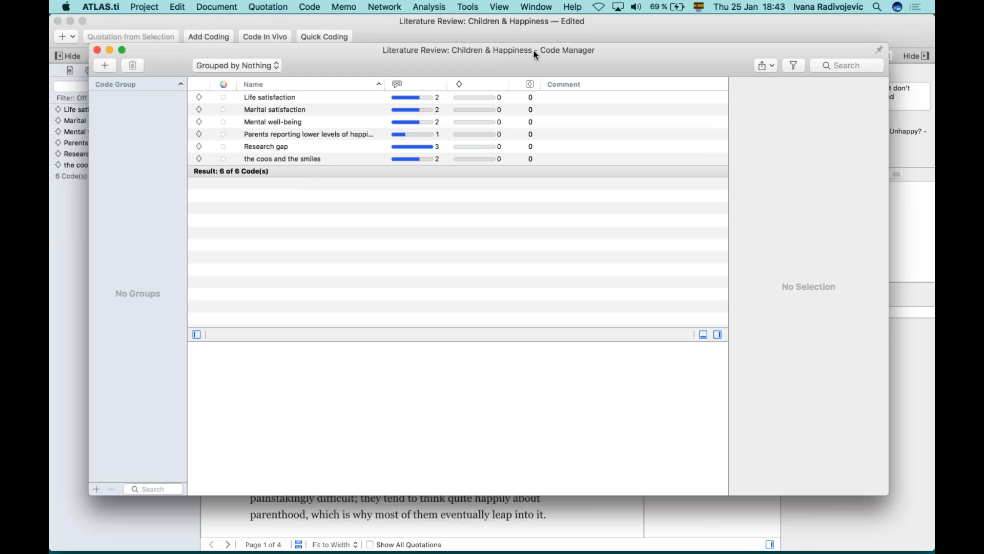
click(324, 122)
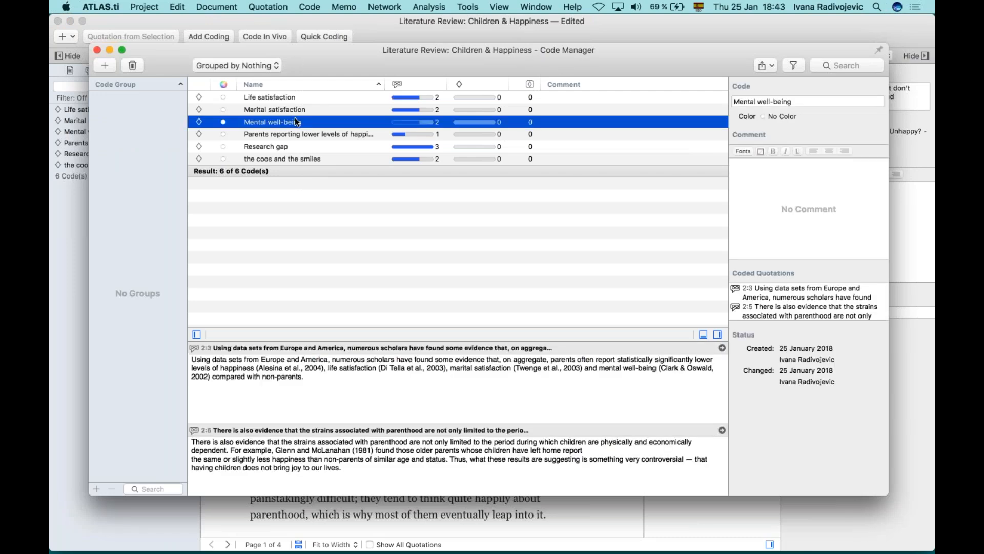
scroll(458, 418, down, 2)
click(799, 101)
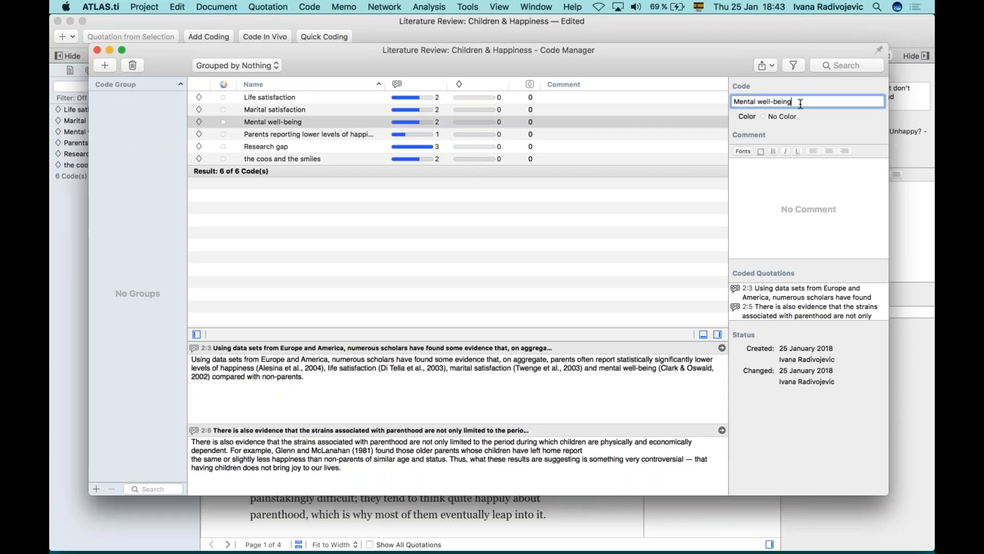
click(762, 117)
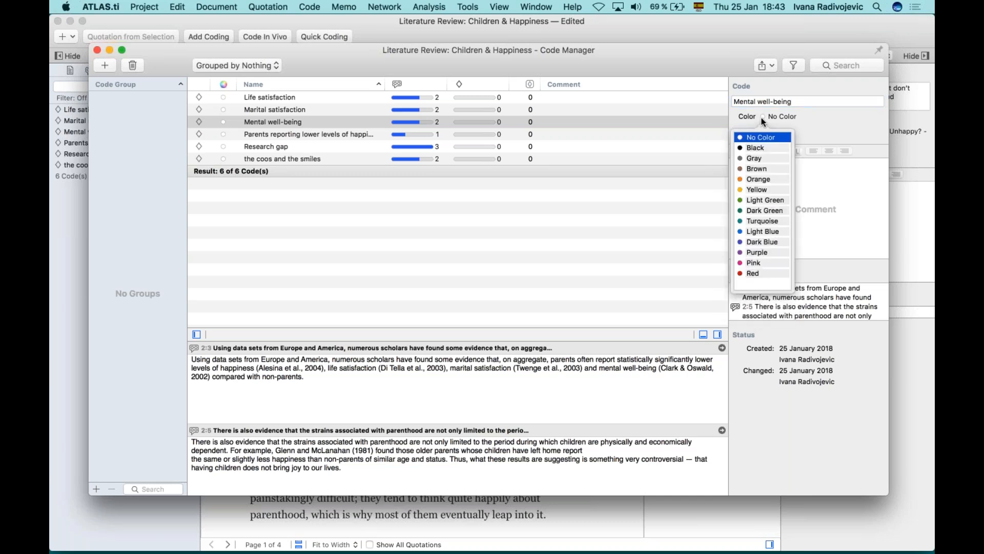
click(760, 201)
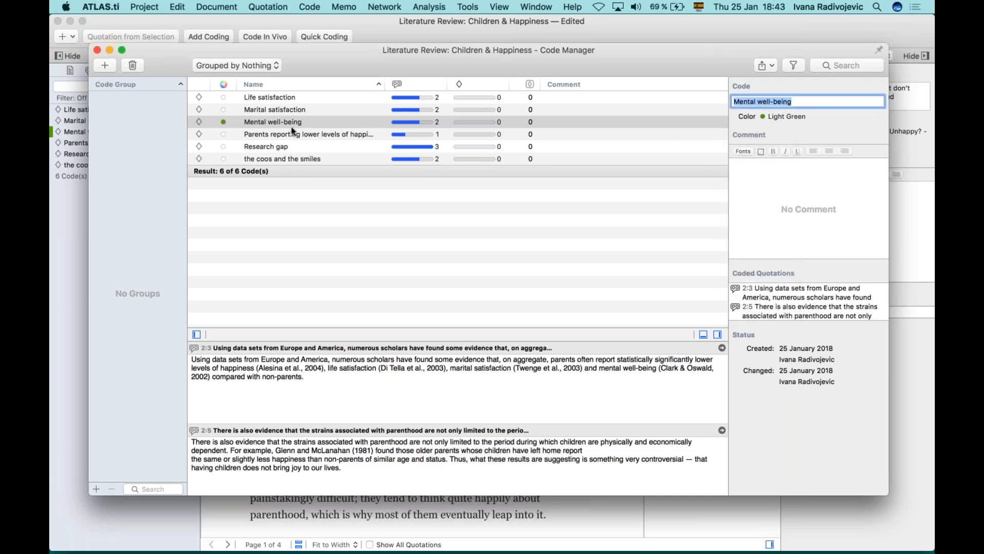
- Add the comment "Describe our codes, write out the definition" to the code "Mental well-being"
click(801, 201)
text(Describe our codes, write out the definition)
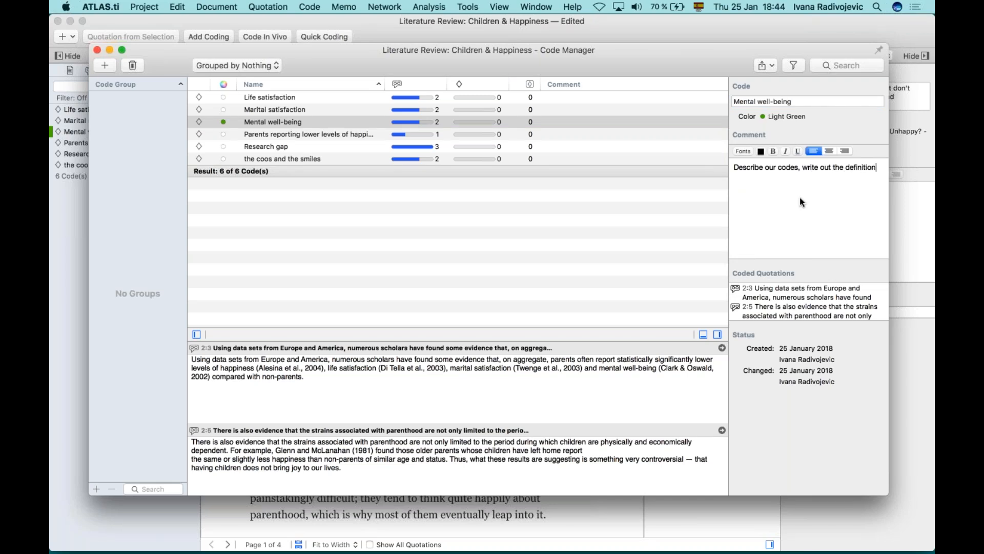
click(282, 169)
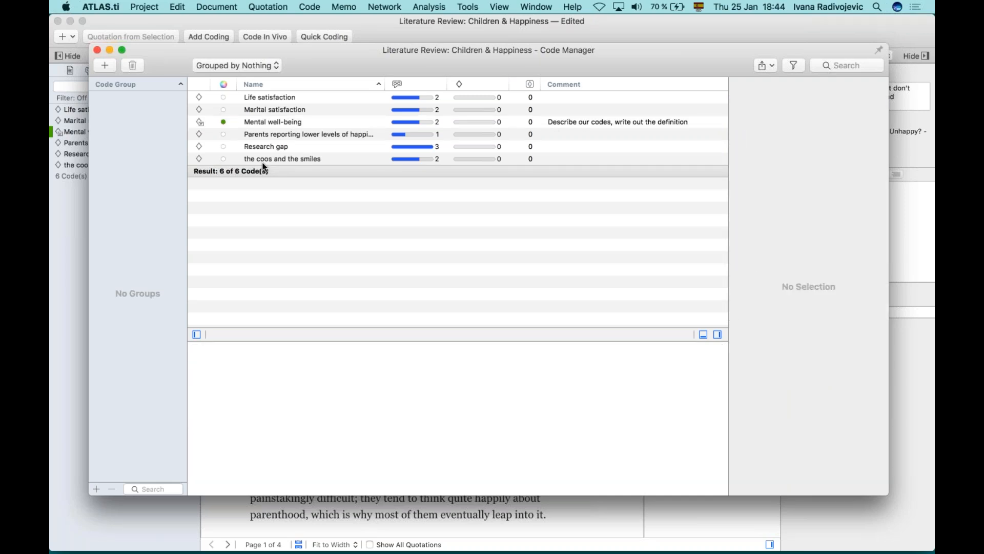
- Create a code group "Parents" from the four codes "Life satisfaction" through "Parents reporting lower levels of happiness"
click(259, 134)
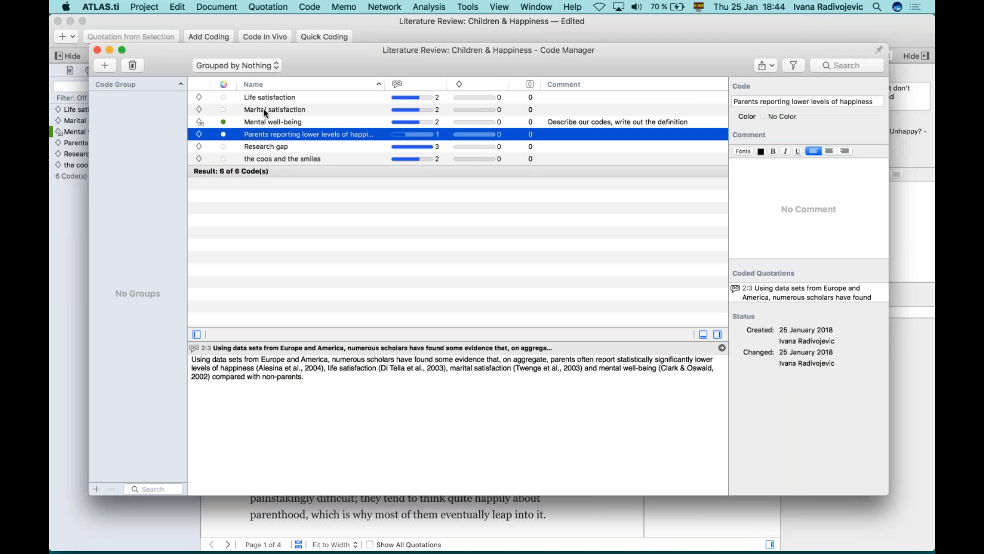
shift+click(262, 97)
drag(260, 110, 149, 153)
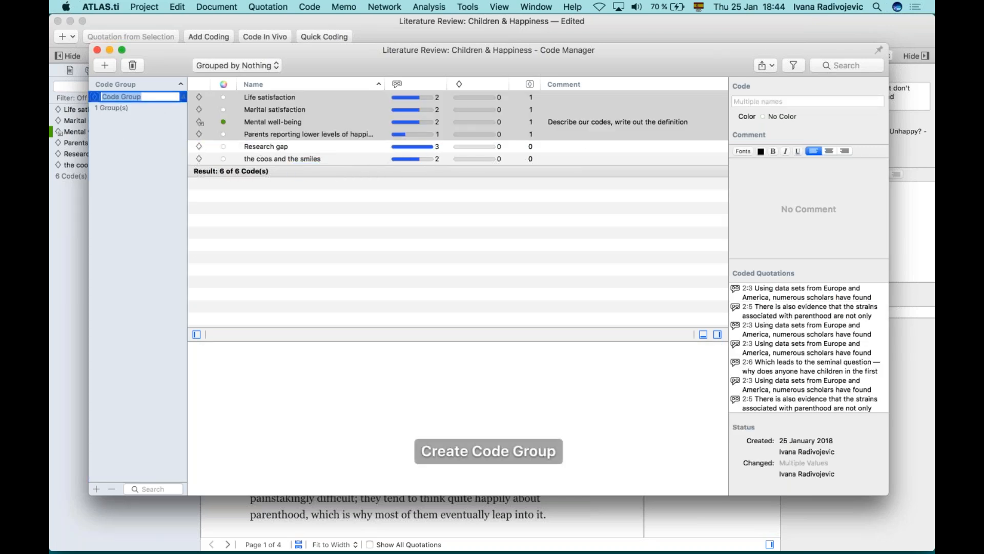
text(Parents)
key(Return)
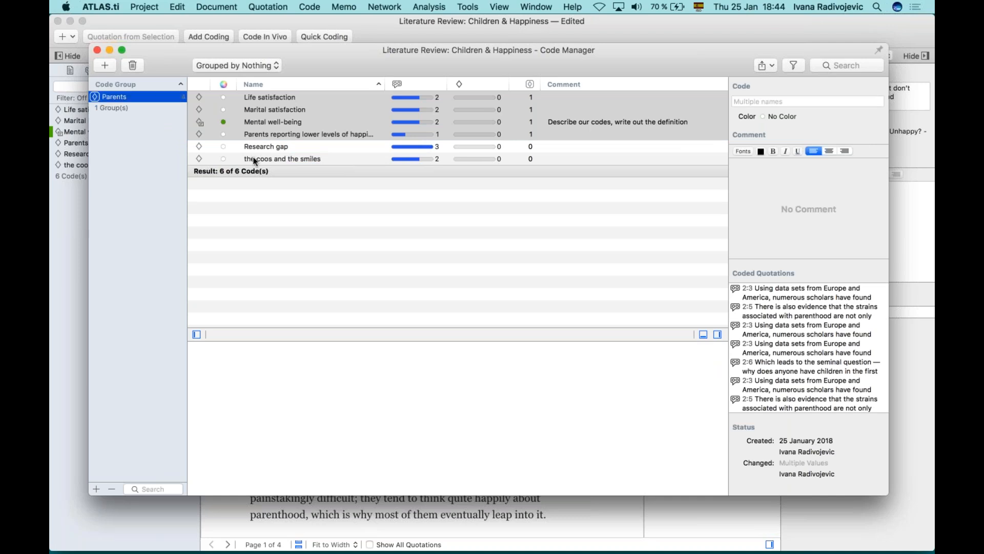
- Create a code group "Children" from "Mental well-being", "Parents reporting lower levels of happiness" and "the coos and the smiles"
click(254, 160)
shift+click(258, 123)
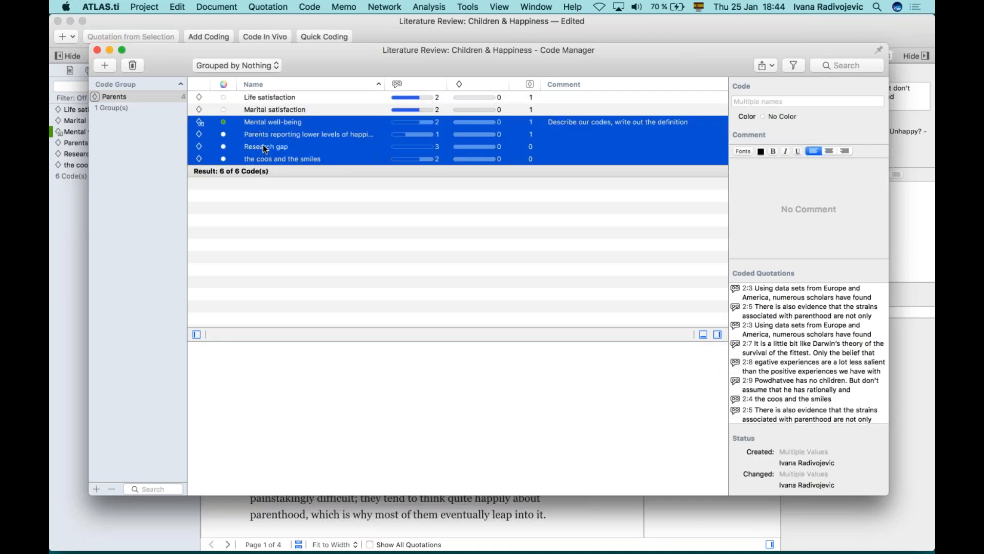
super+click(263, 145)
drag(280, 135, 174, 142)
text(Children)
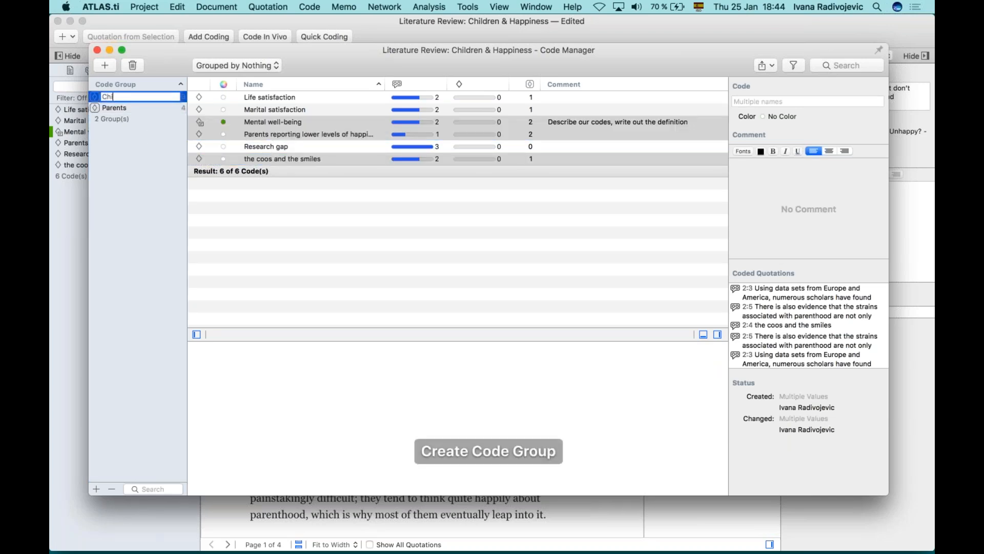
key(Return)
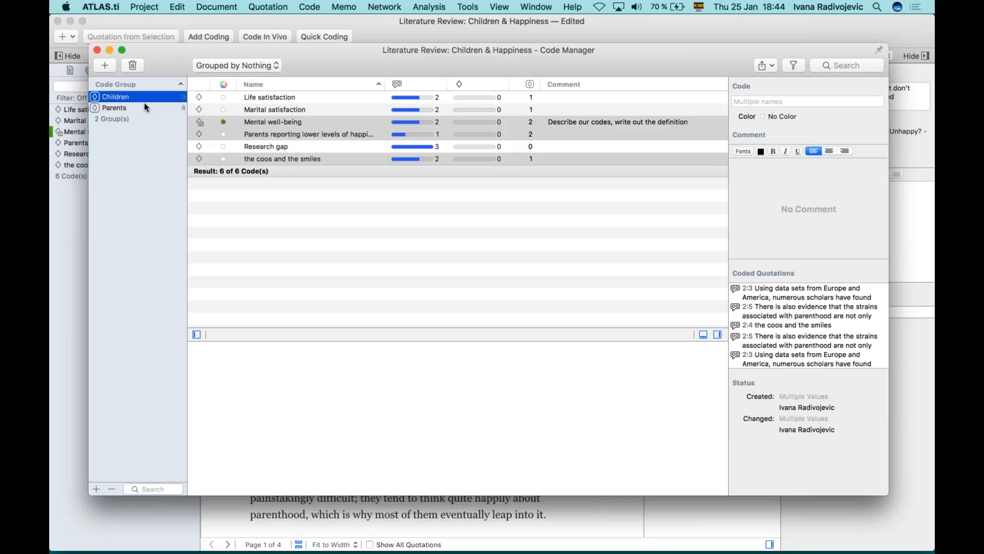
- Check which codes belong to the "Children" and "Parents" groups and inspect the code "Marital satisfaction"
click(145, 106)
click(143, 97)
click(143, 164)
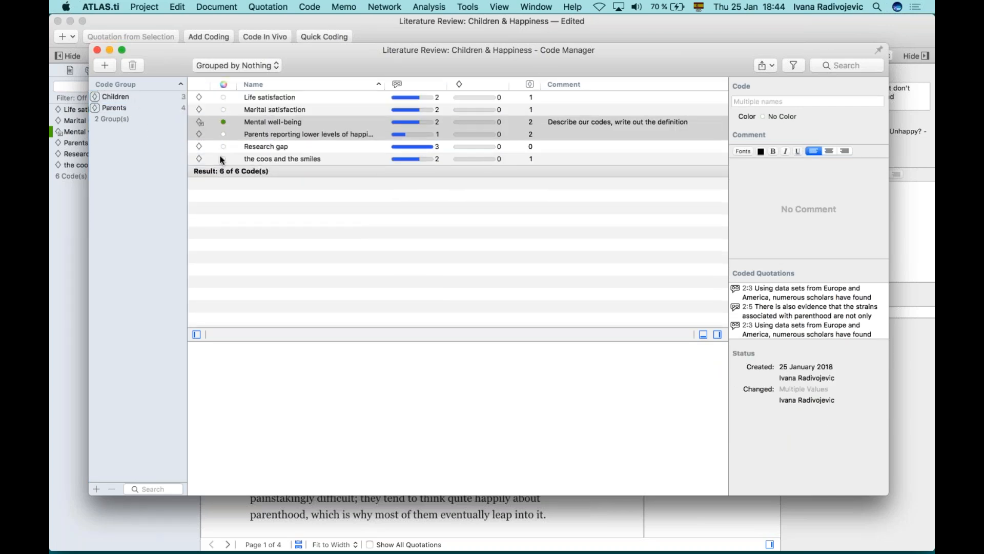
click(365, 264)
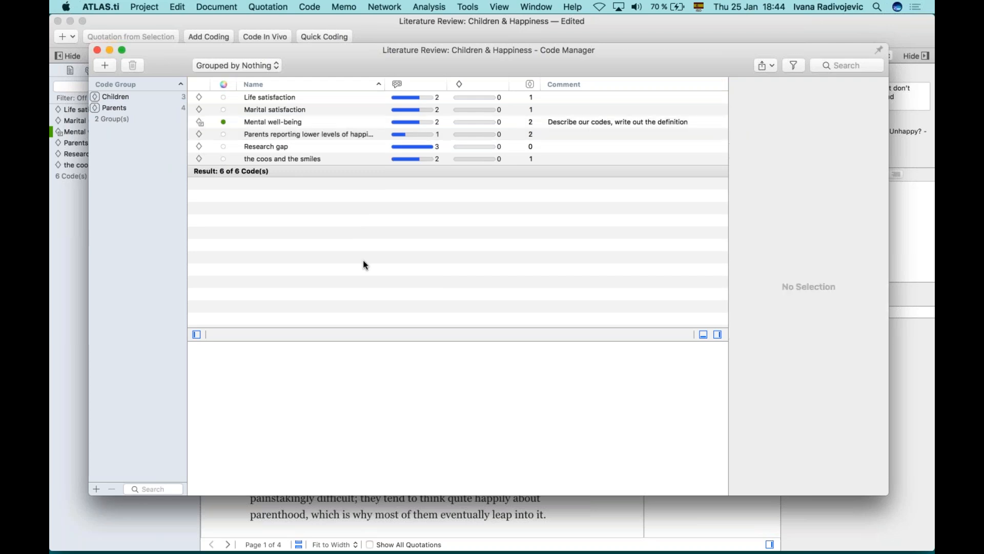
click(283, 111)
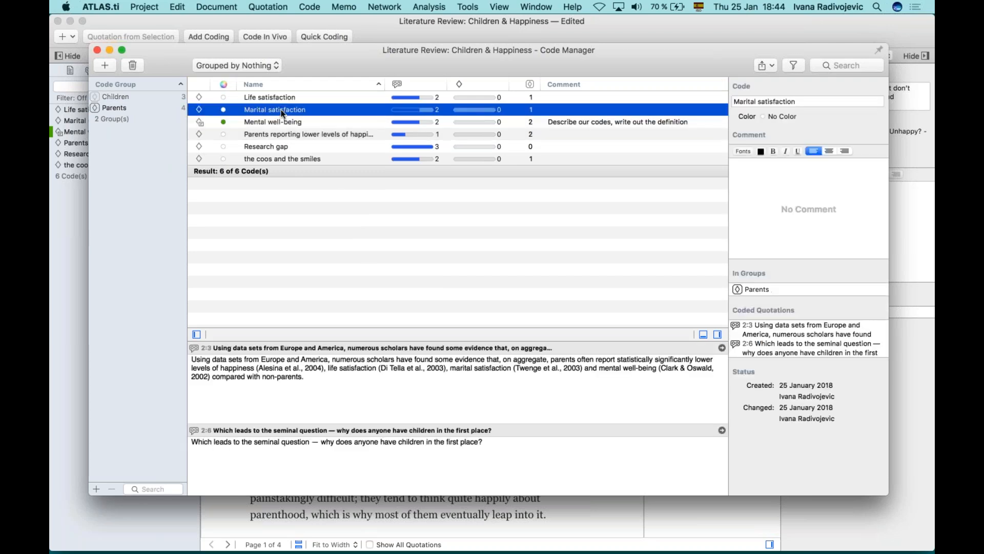
- Set up a report export for the code "Research gap" that includes its quotations with their content
click(275, 147)
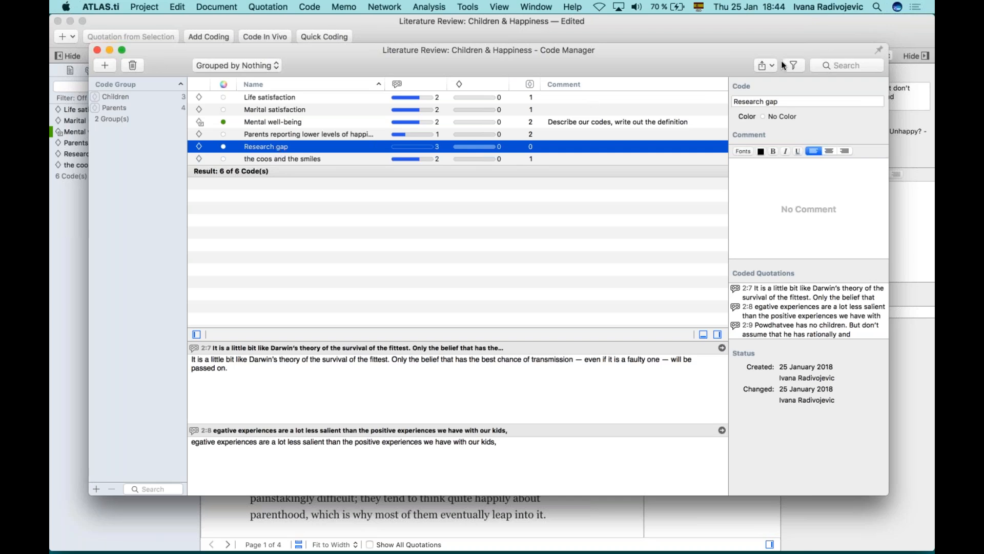
click(766, 65)
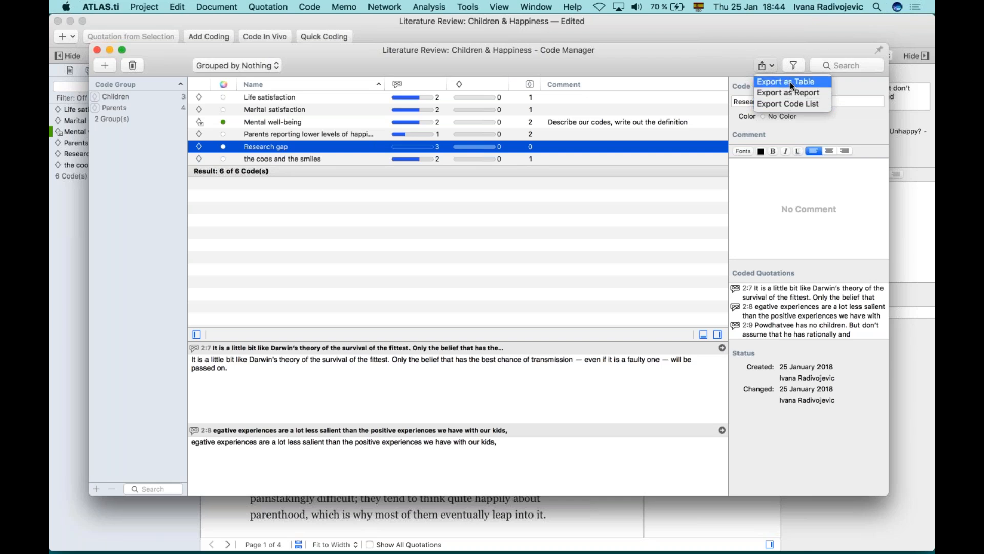
click(814, 96)
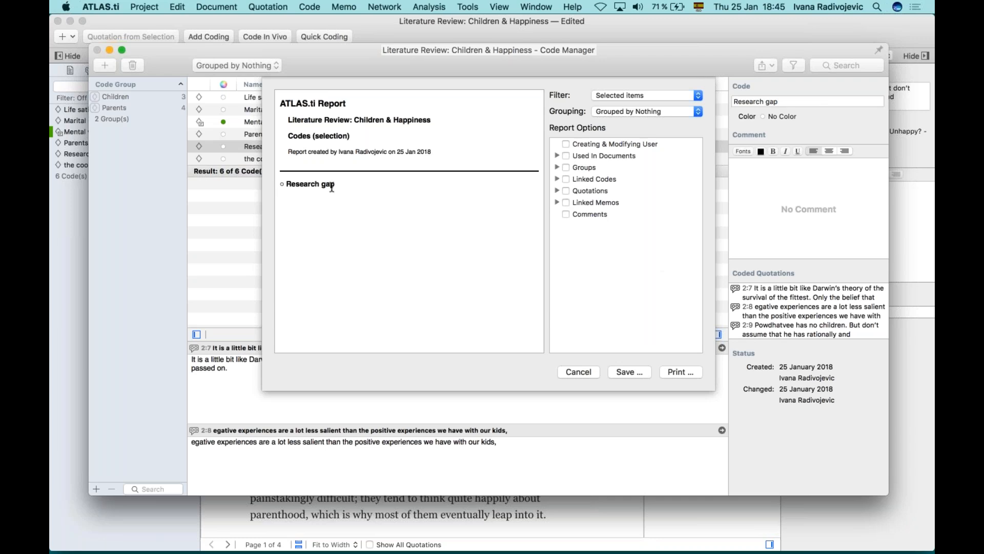
click(566, 191)
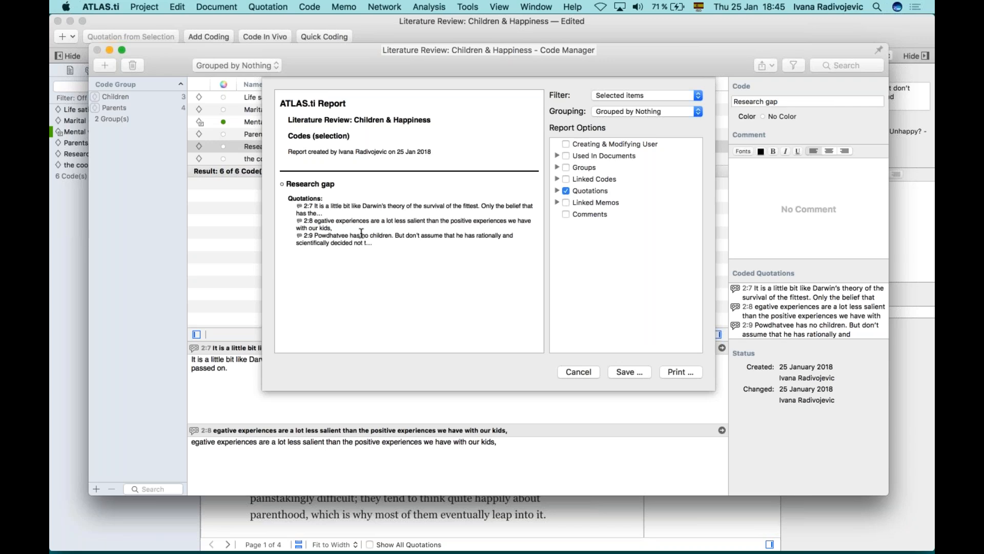
click(557, 190)
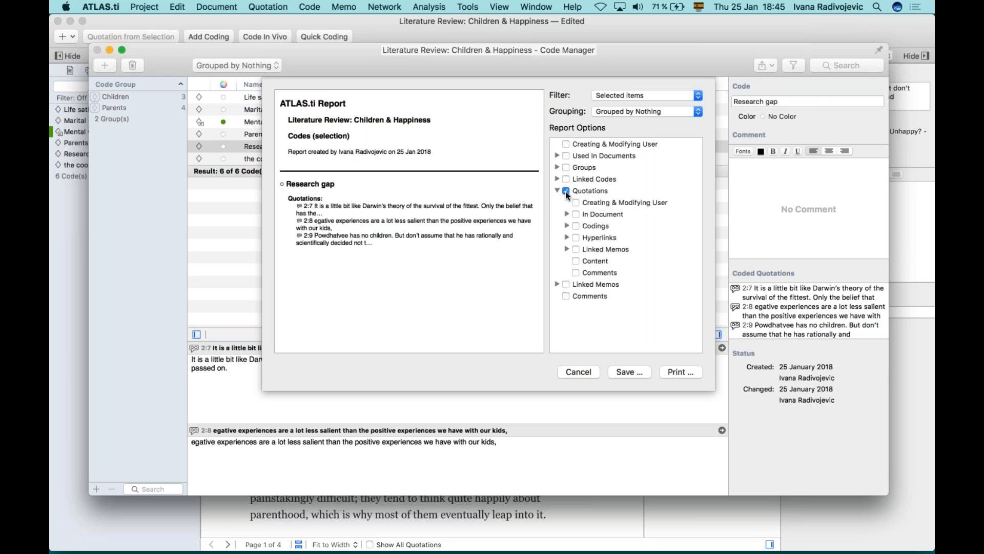
click(576, 260)
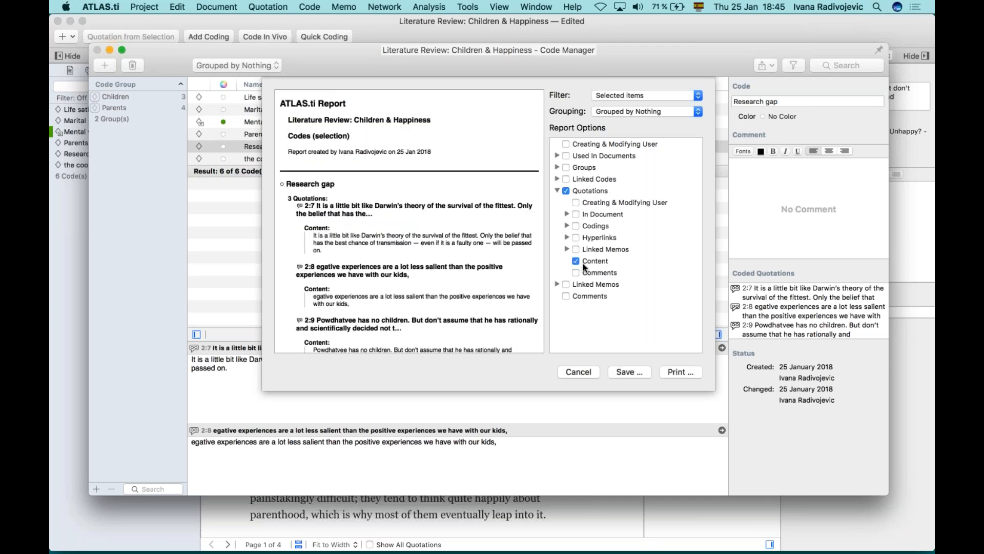
scroll(374, 238, down, 1)
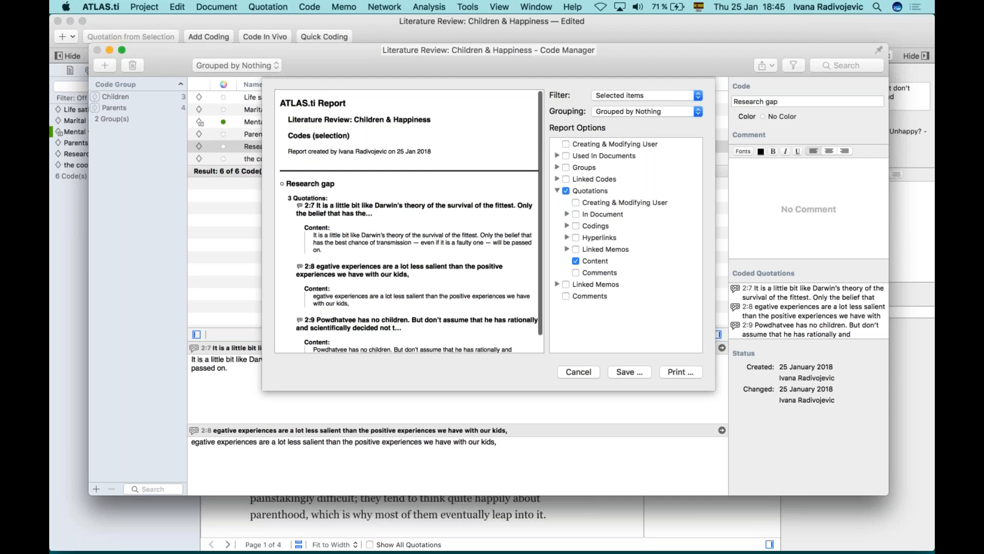
scroll(374, 236, up, 1)
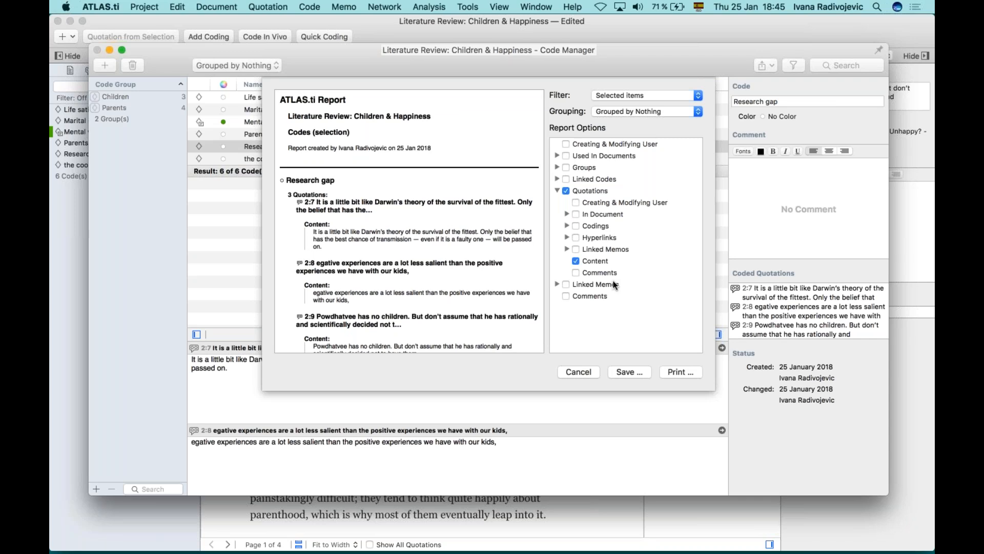
- Include the quotations' linked memos and codings in the report, checking the sub-options for documents and codings
click(572, 249)
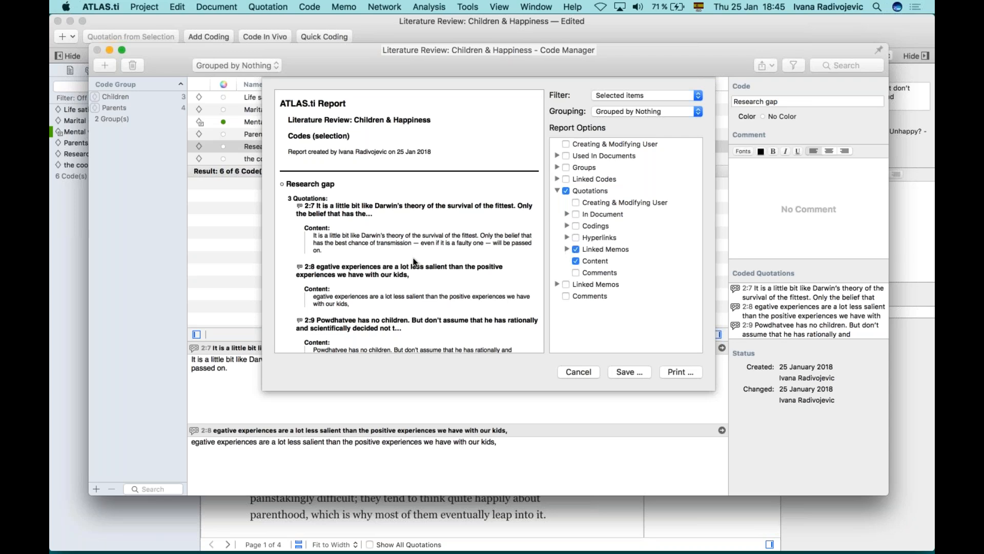
click(576, 226)
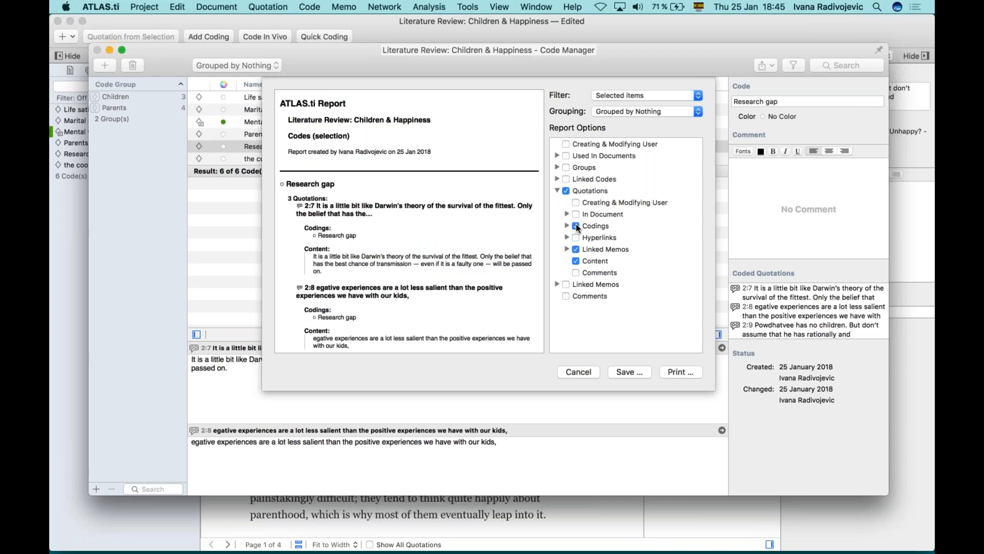
click(567, 214)
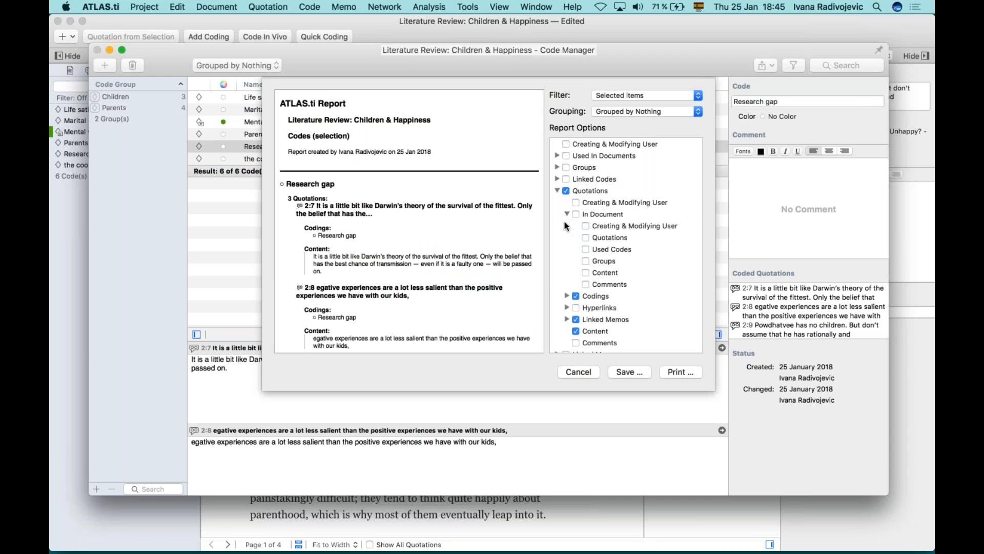
click(567, 214)
click(567, 226)
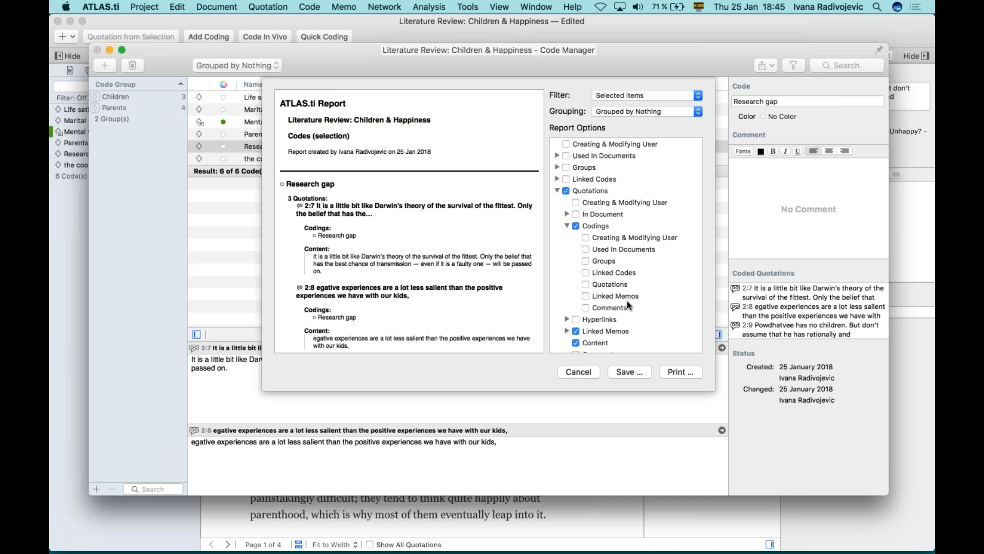
click(567, 226)
click(556, 191)
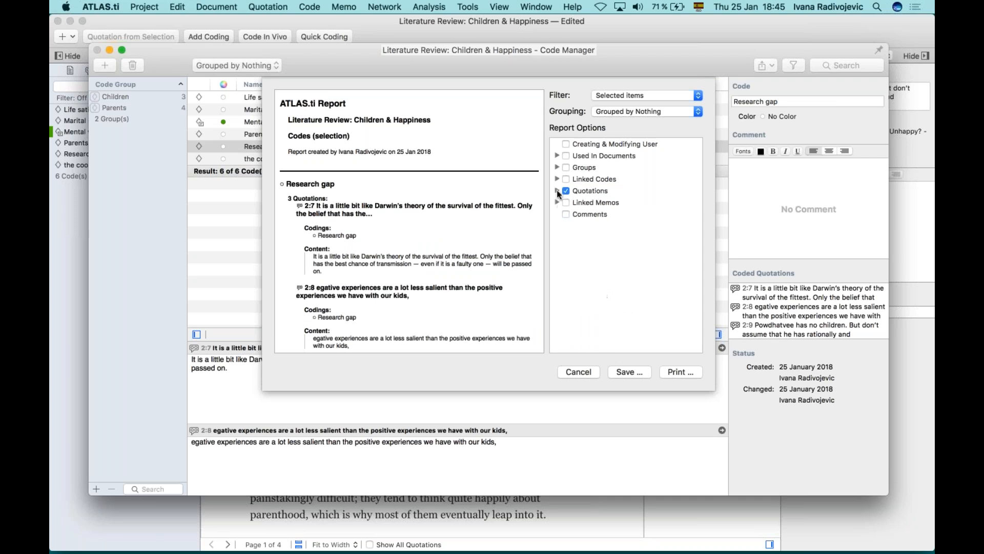
- Look through the preview of the "Research gap" report and save the report
scroll(418, 307, down, 3)
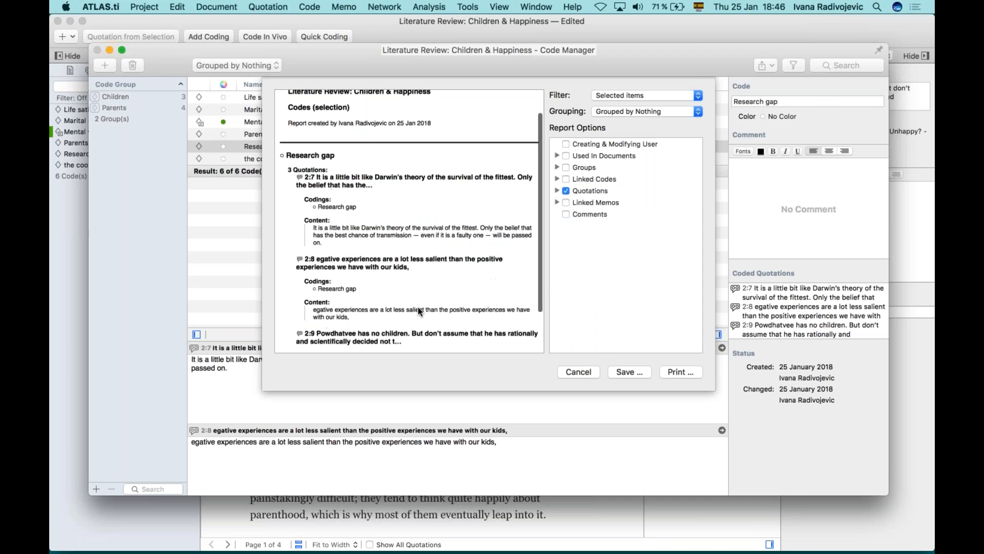
scroll(417, 306, up, 4)
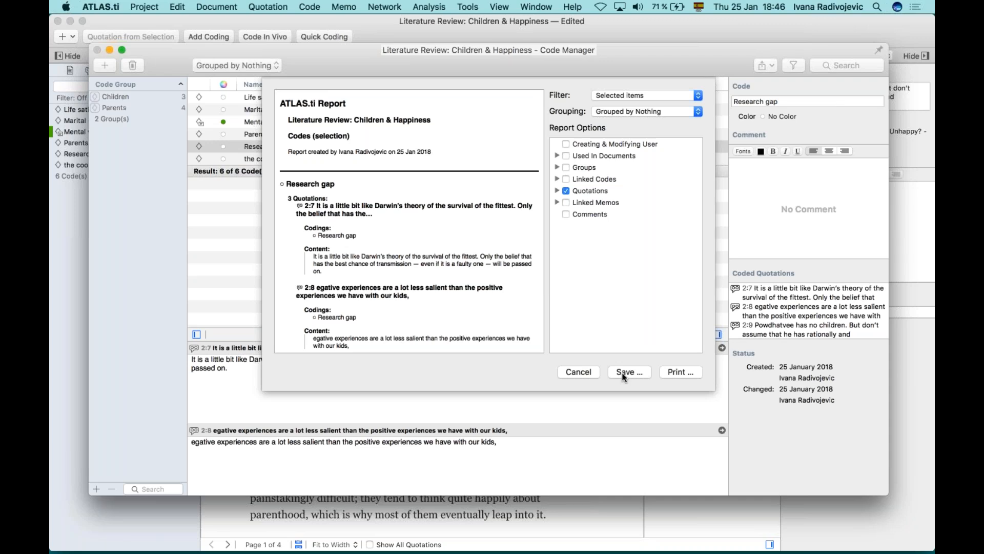
click(625, 372)
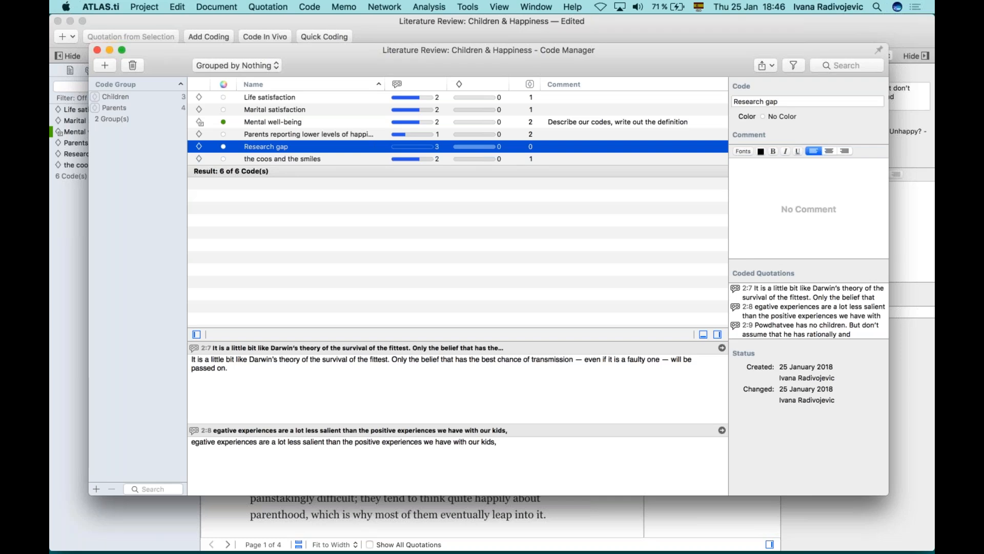
- Close the Code Manager and look over the coded passages at the start of the article
click(98, 50)
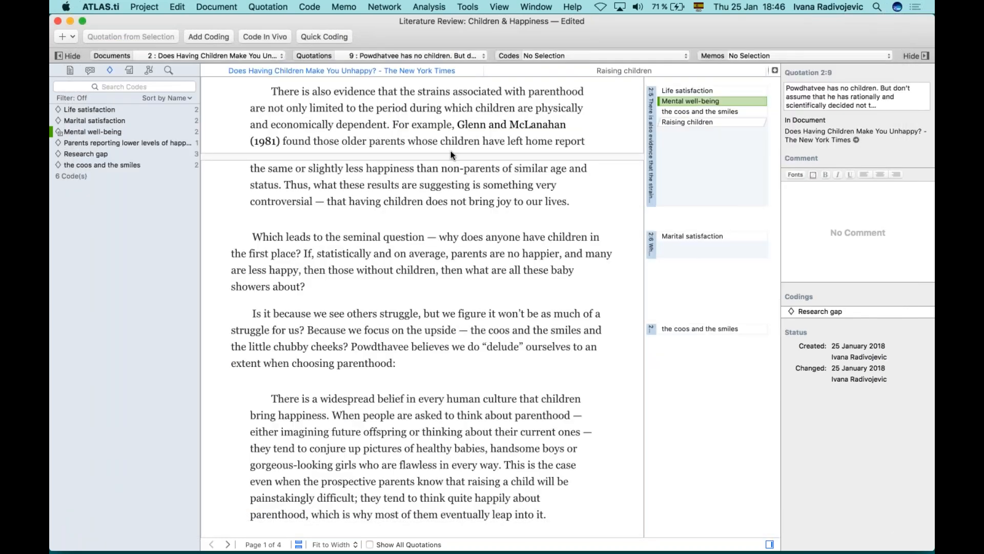
scroll(445, 196, up, 5)
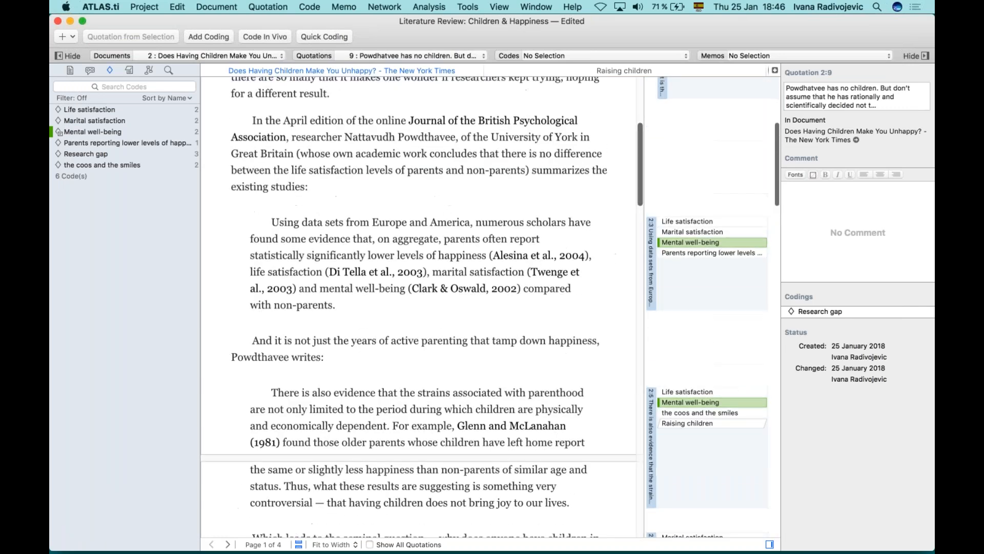
- Inspect quotation 2:3 about the European and American data sets, then its code "Life satisfaction" and that code's comment area
click(649, 281)
scroll(649, 282, up, 3)
scroll(649, 282, up, 2)
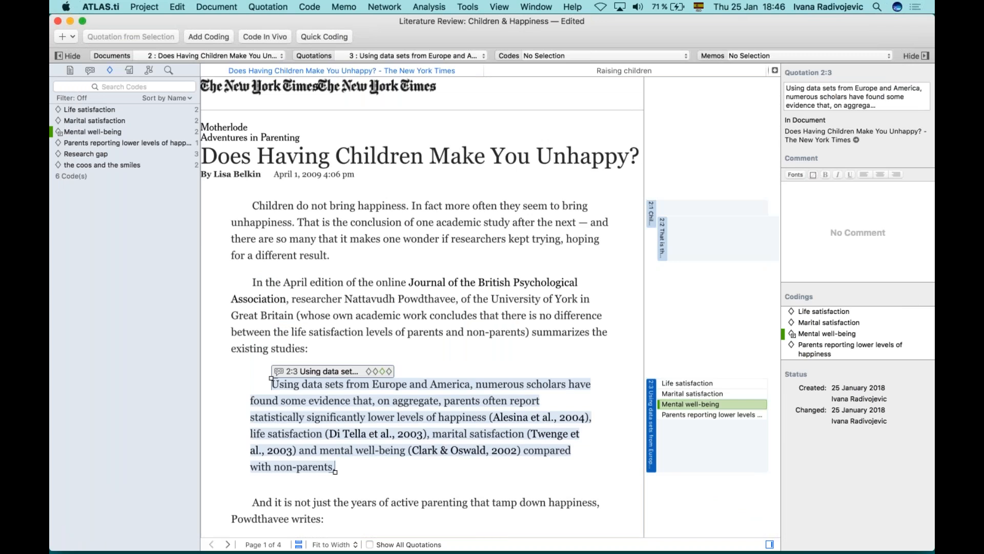
click(679, 383)
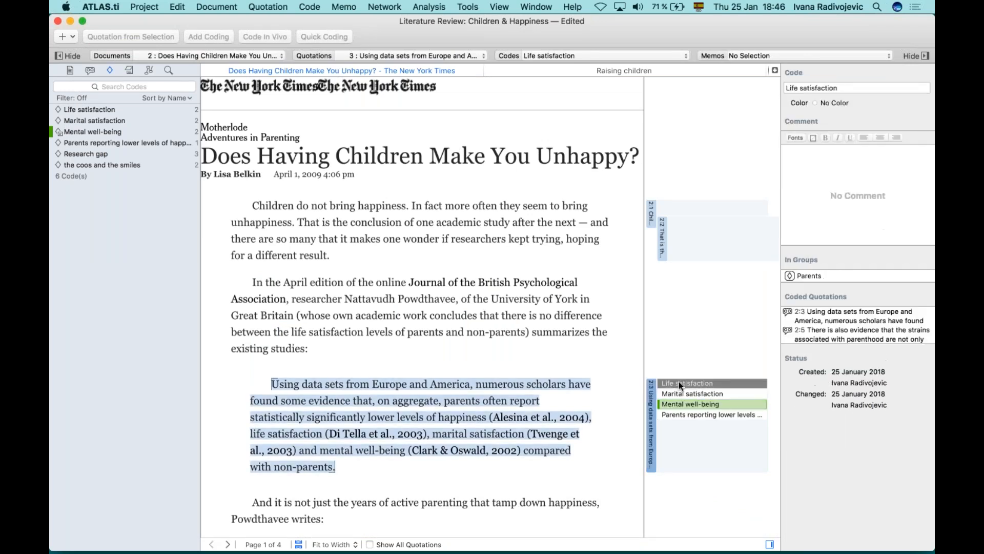
click(843, 193)
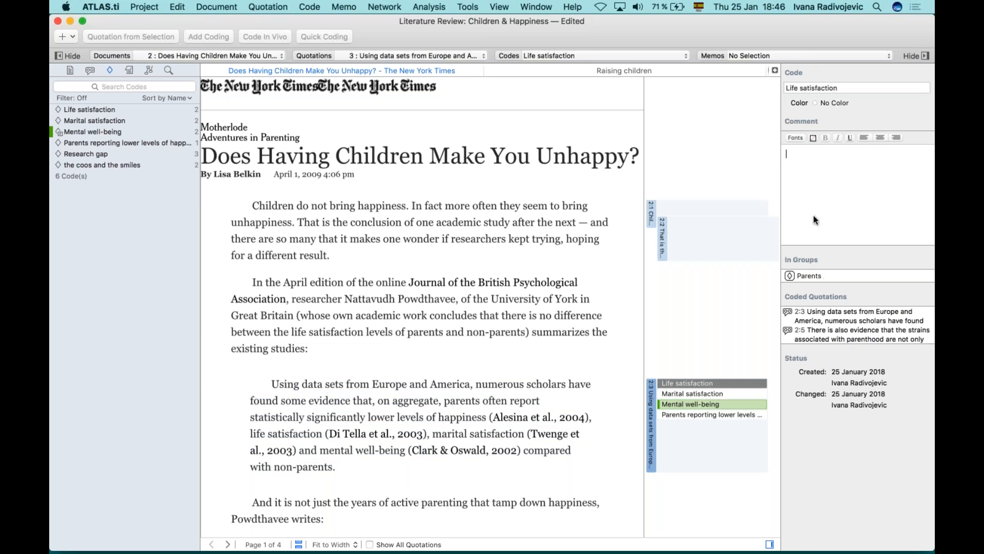
- Rename quotation 2:3 with the surname of the University of York researcher cited in the article
click(651, 448)
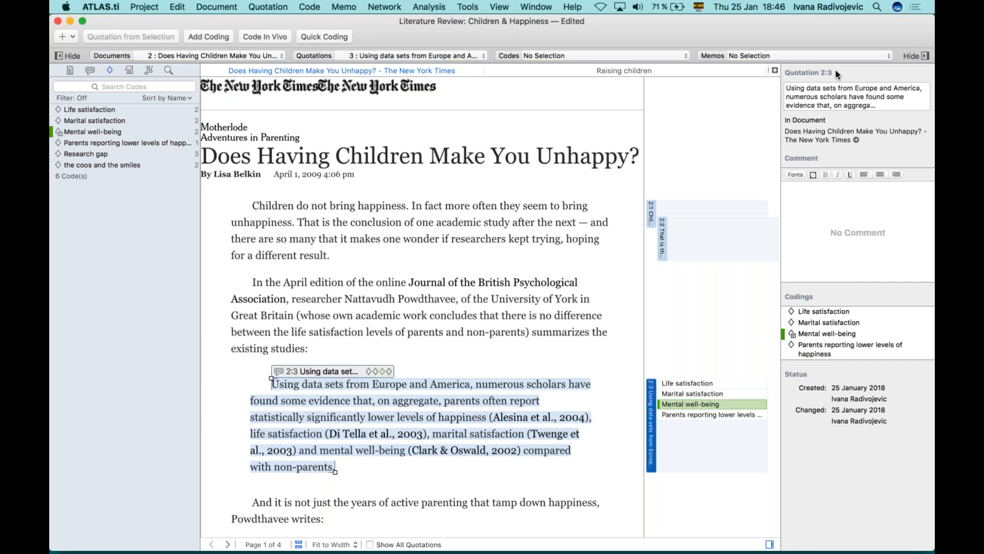
click(877, 105)
drag(877, 105, 775, 88)
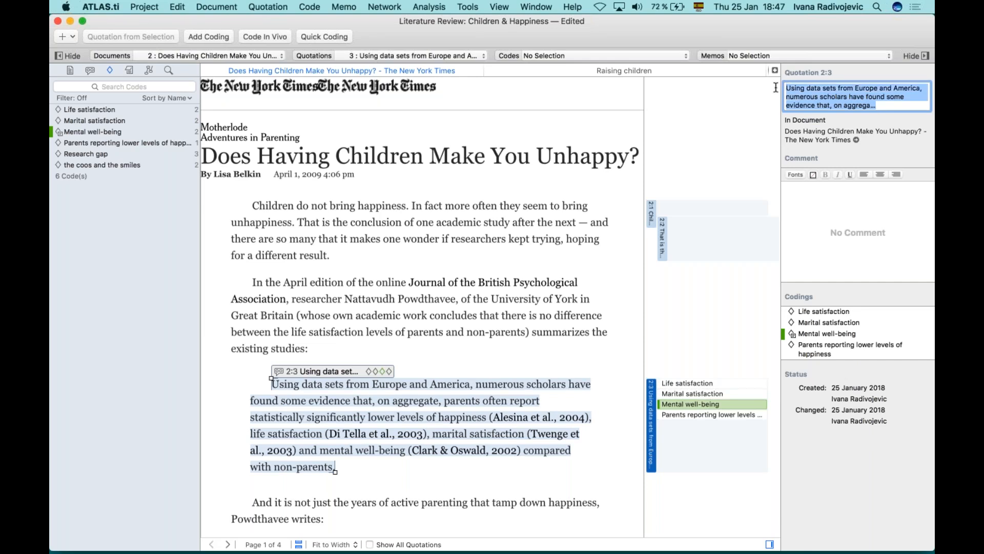
text(Powd)
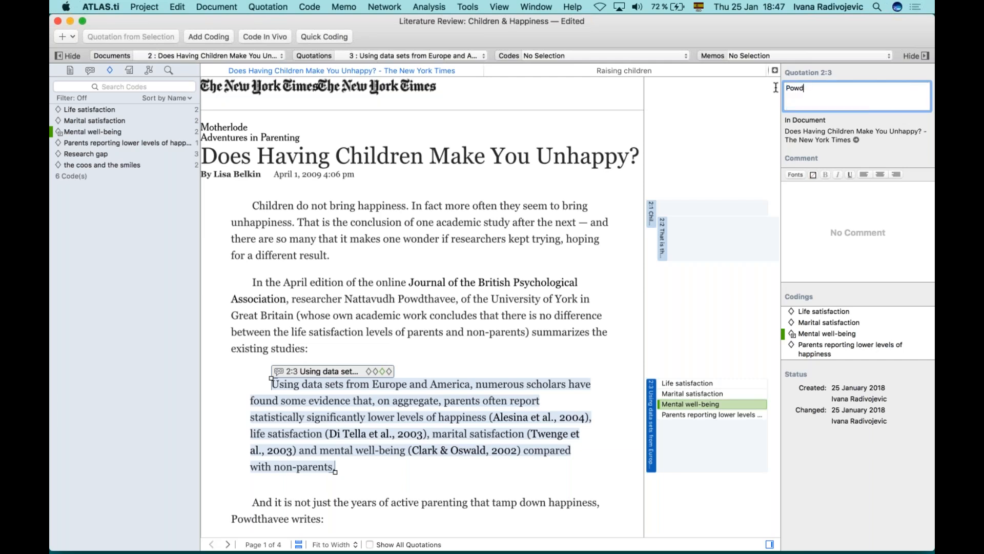
text(thavee)
key(Tab)
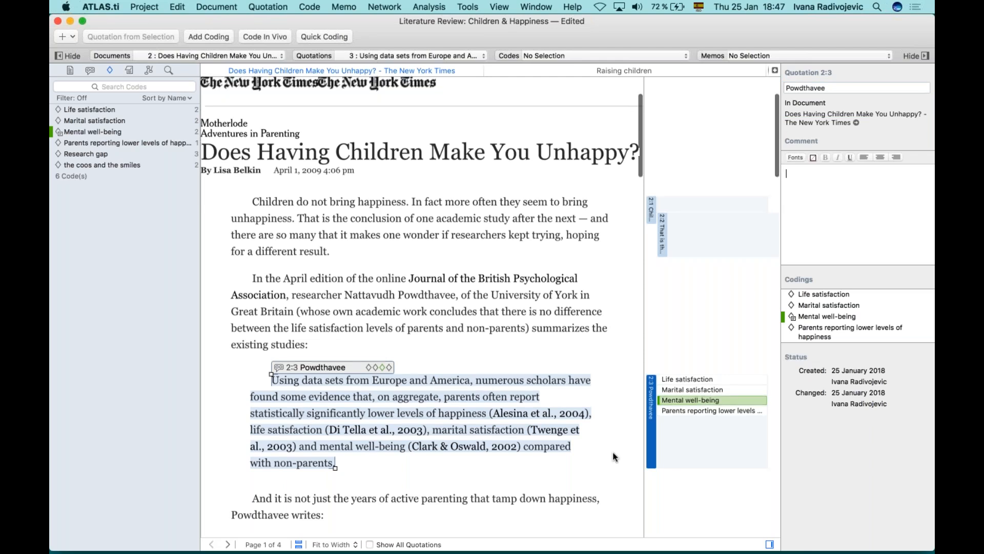
- Add the comment "Author, year, page number" to quotation 2:3
scroll(614, 453, down, 3)
scroll(614, 456, down, 2)
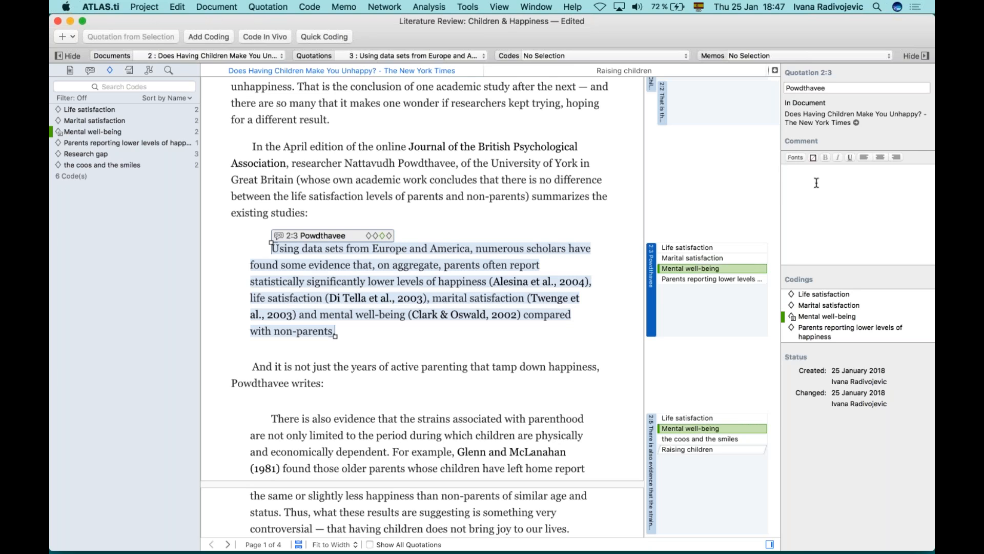
text(Author, year, page number)
- Compare the article's document comment with the comment on quotation 2:3
click(713, 204)
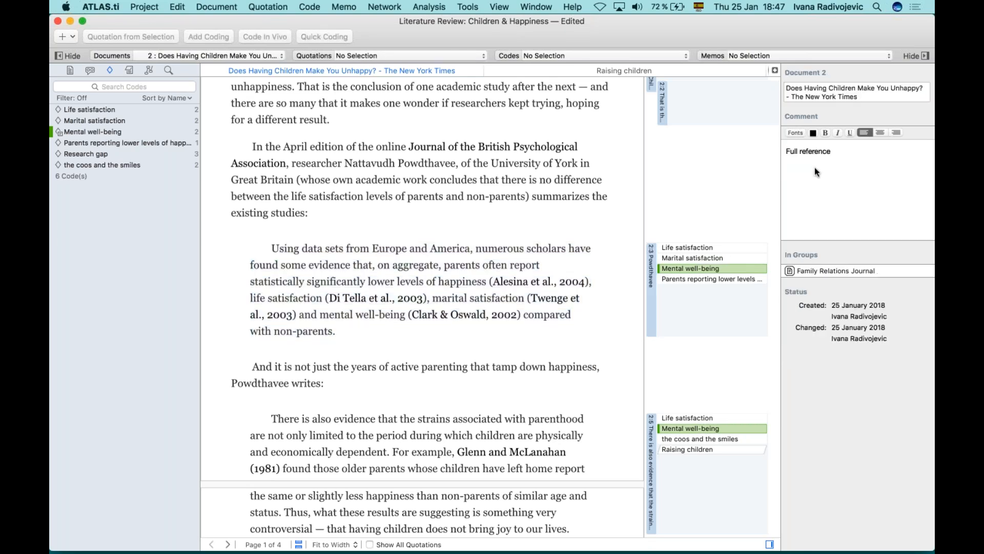
click(673, 261)
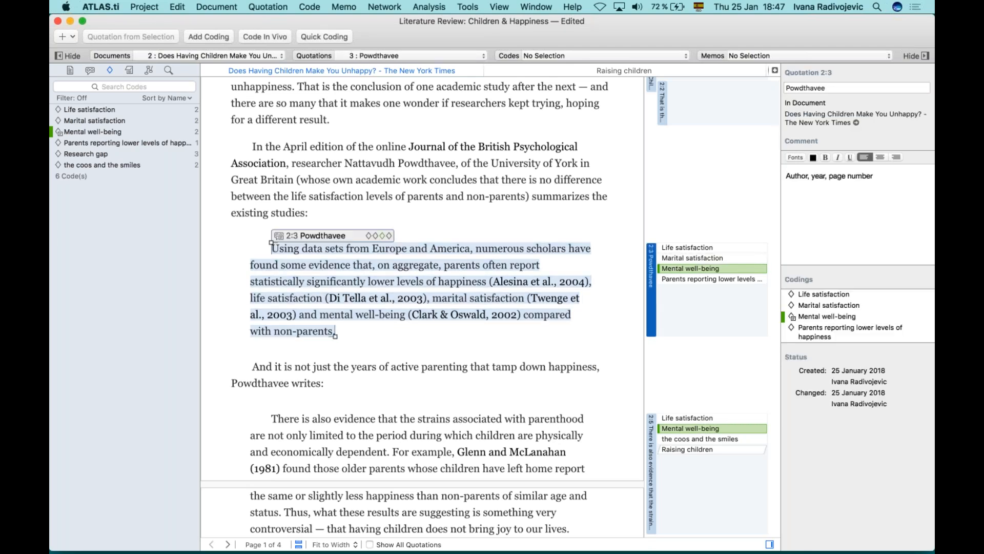
click(713, 206)
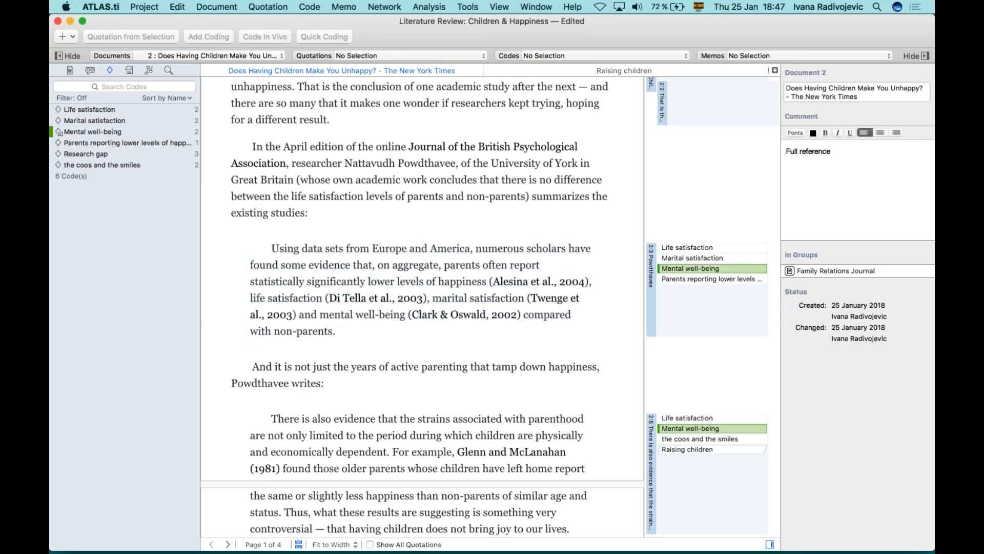
scroll(713, 206, up, 5)
scroll(422, 306, down, 5)
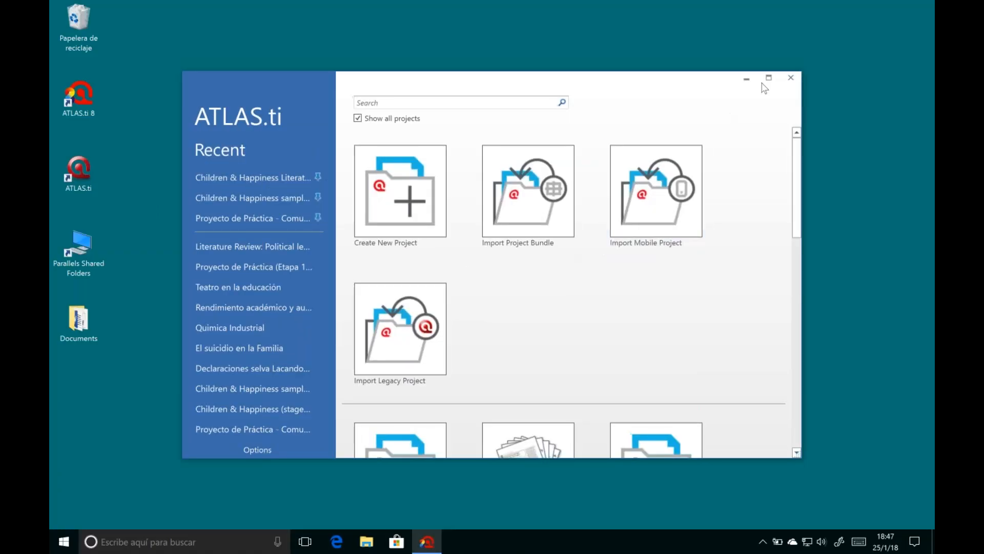
- Switch to ATLAS.ti for Windows, maximize its start window and open the recent project "Children & Happiness Literature Review"
click(770, 79)
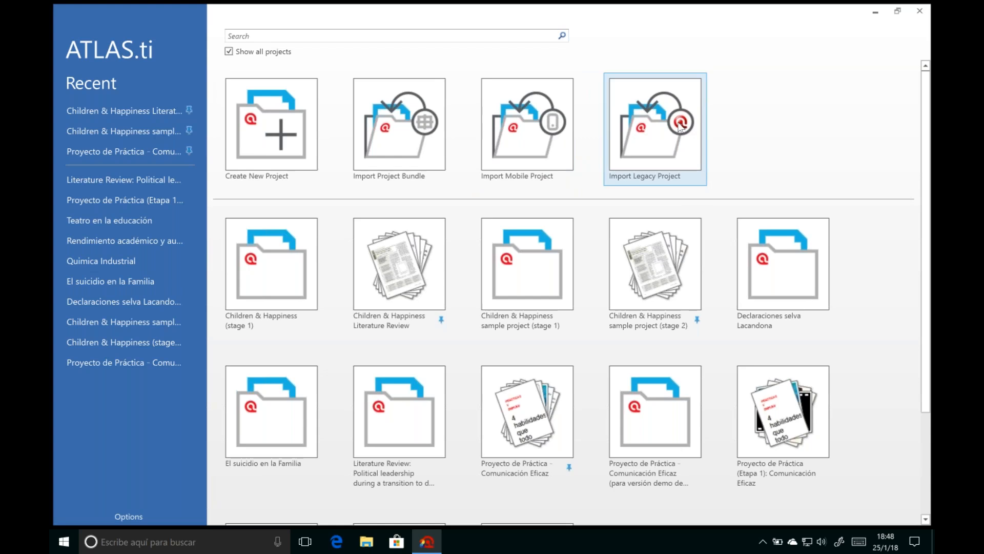
scroll(868, 365, down, 2)
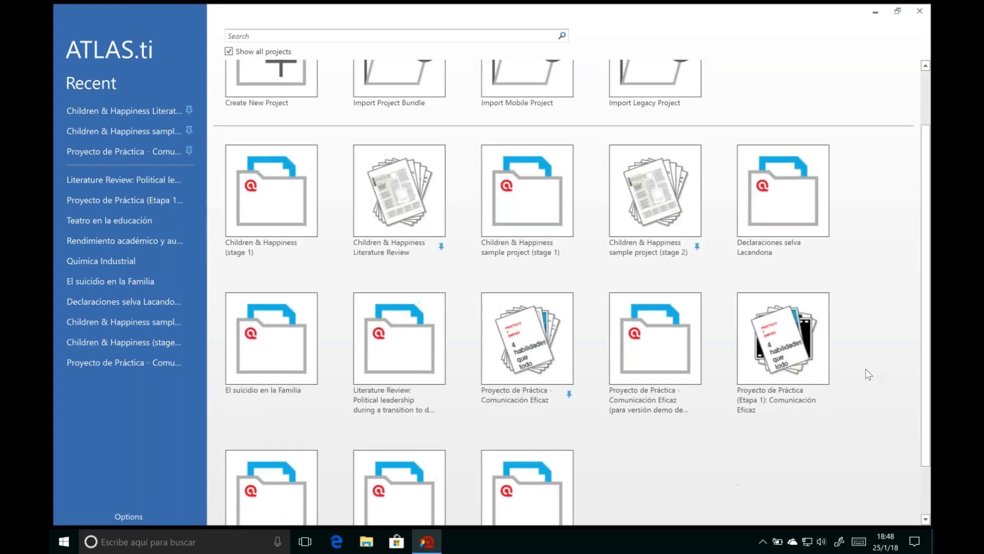
scroll(334, 346, up, 2)
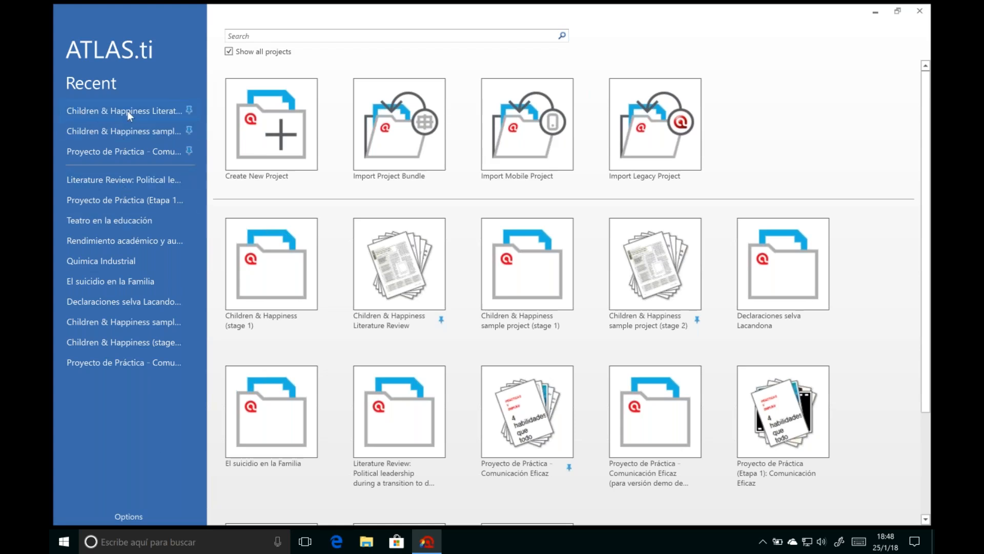
click(100, 114)
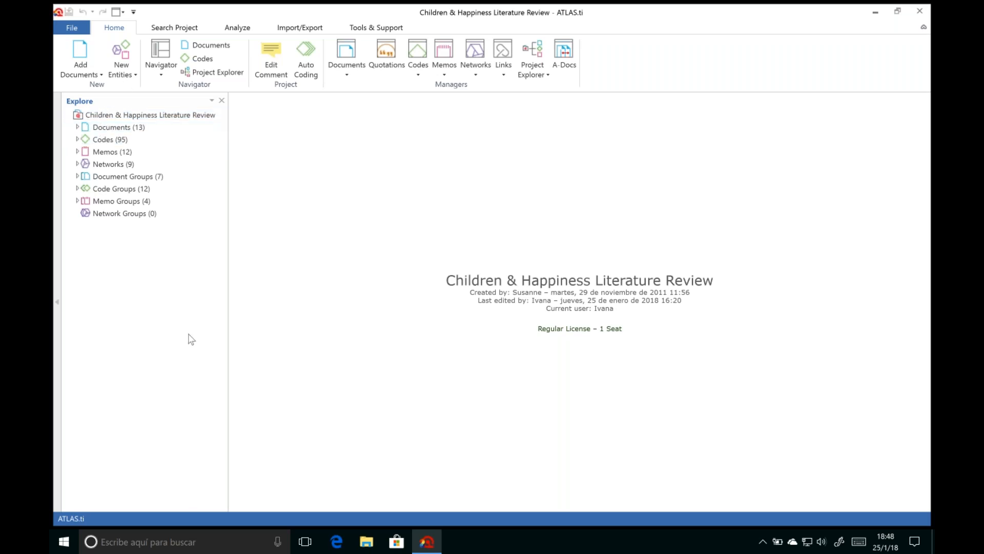
- Look through the project's documents, codes and memos in the project tree, collapsing each branch again
click(77, 127)
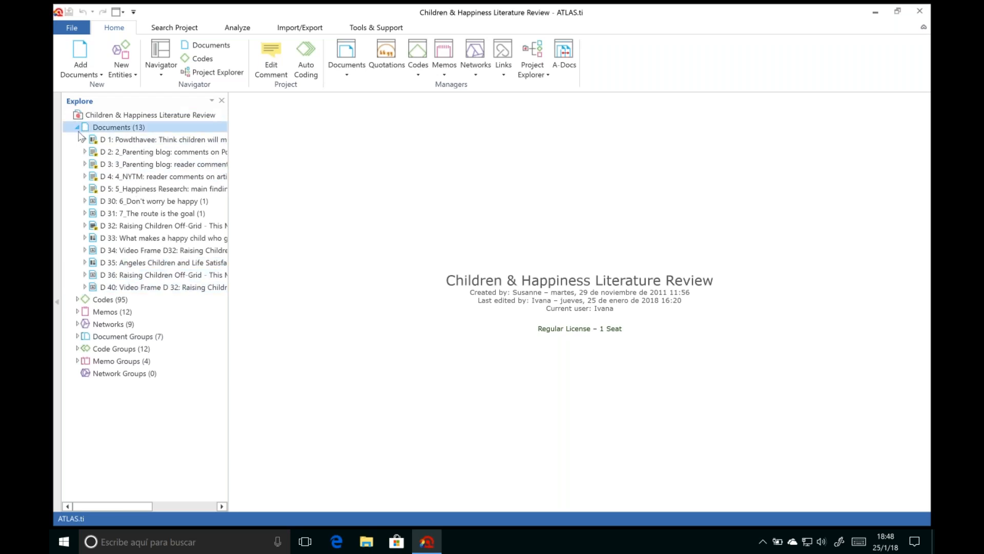
click(77, 128)
click(77, 139)
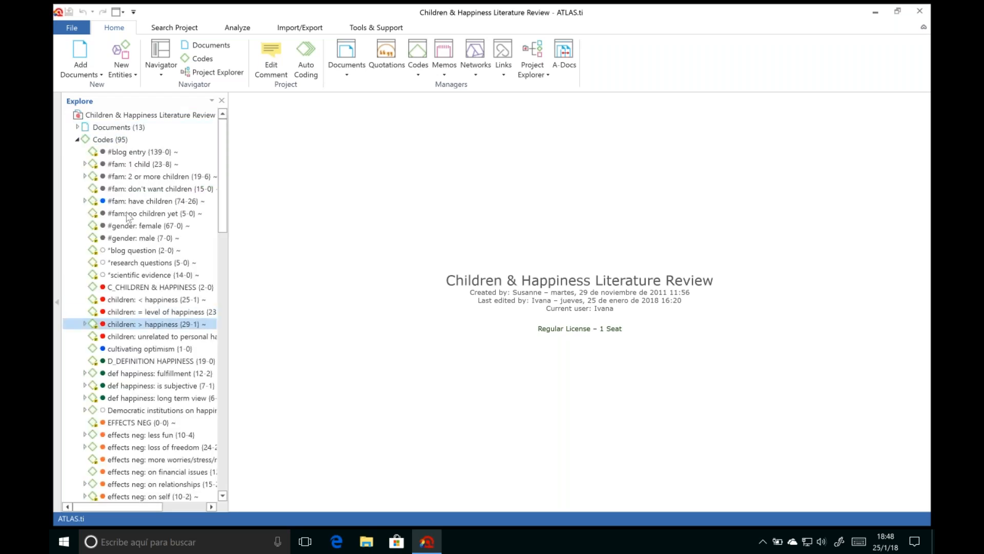
click(77, 139)
click(78, 151)
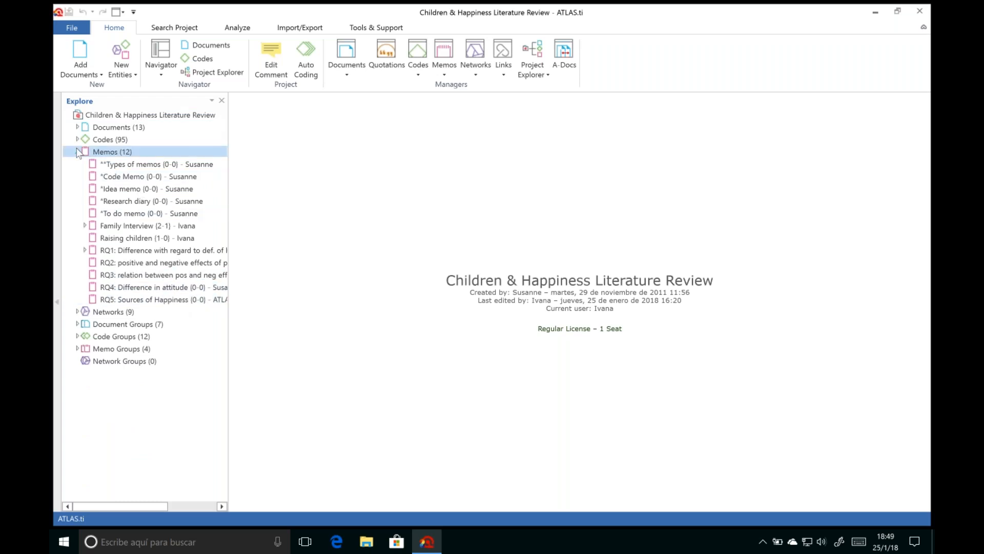
click(78, 152)
- Check the options for adding documents to the project
click(163, 115)
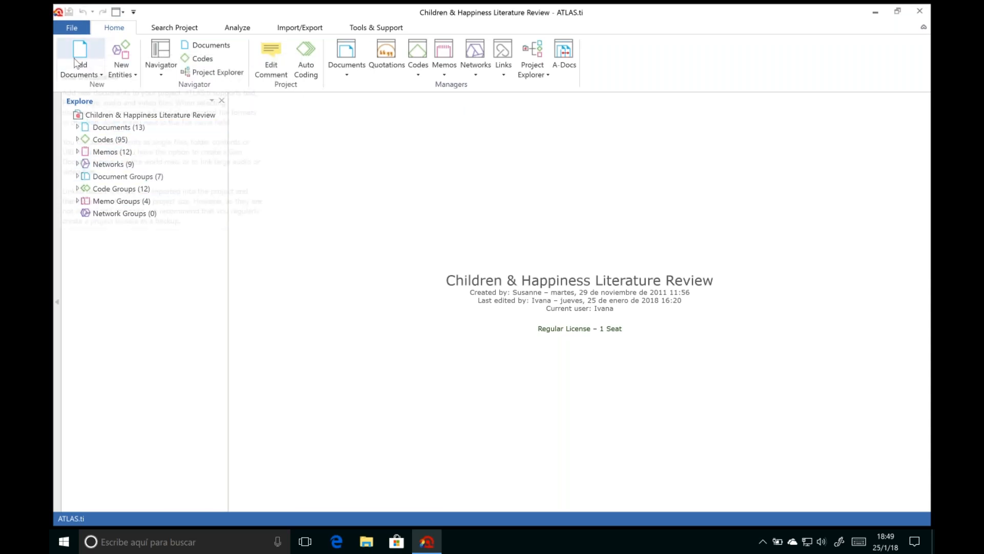
click(83, 75)
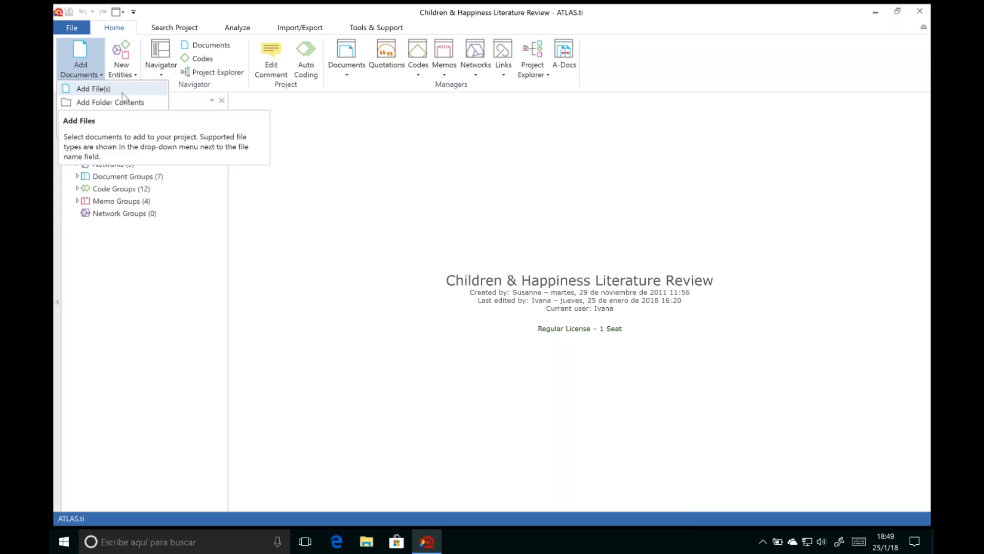
click(364, 158)
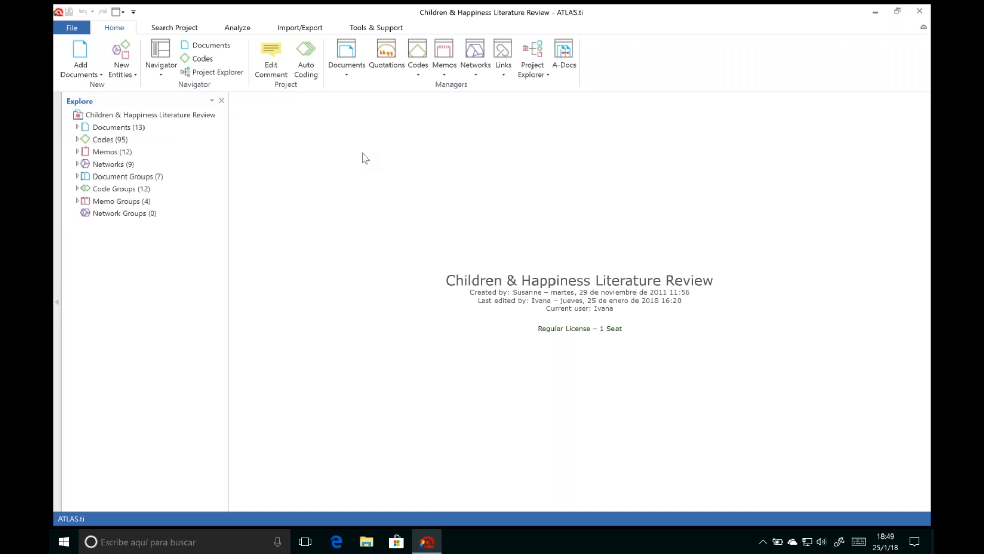
- Try reference manager import settings without issue, number and source groups, adding first author name and publishing year, and close without importing
click(291, 29)
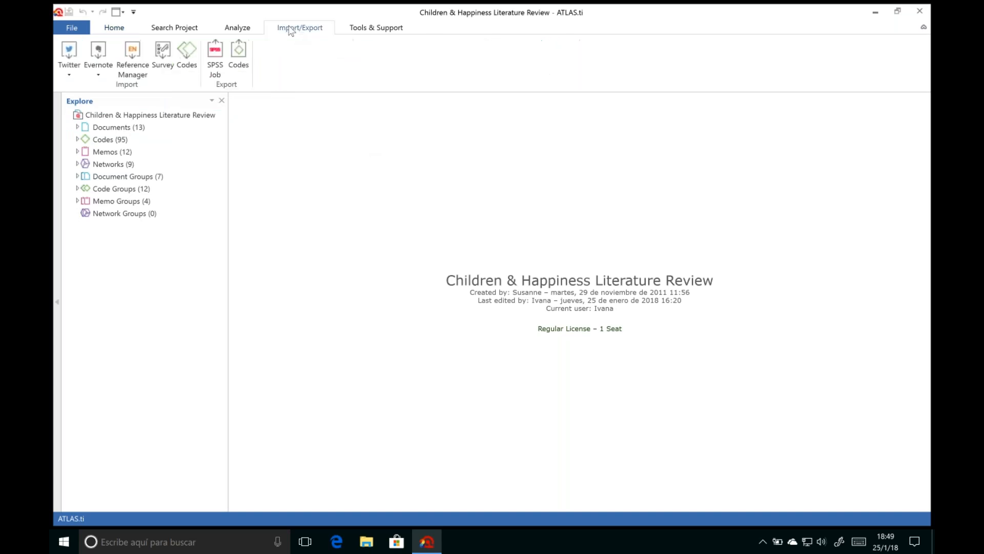
click(136, 53)
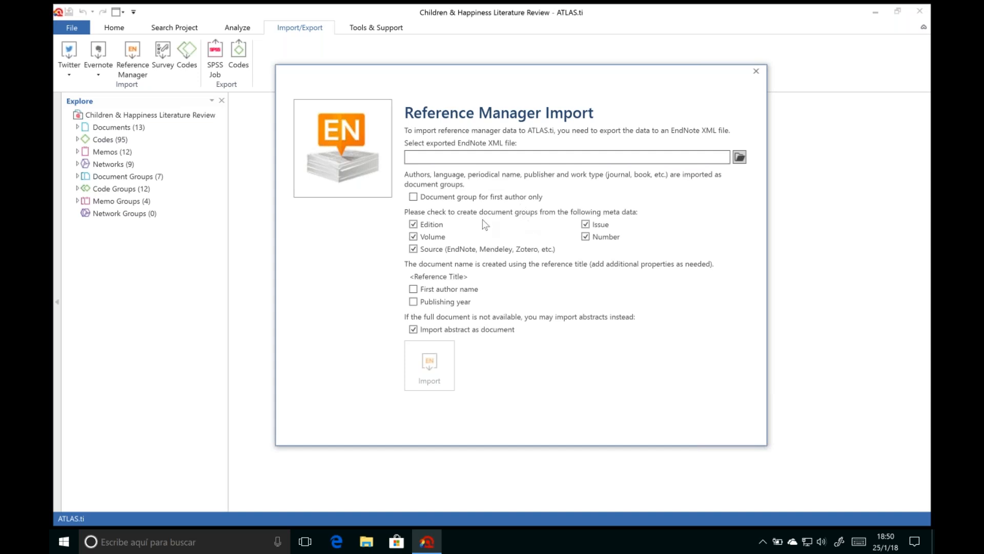
click(585, 237)
click(586, 224)
click(413, 248)
click(413, 289)
click(413, 302)
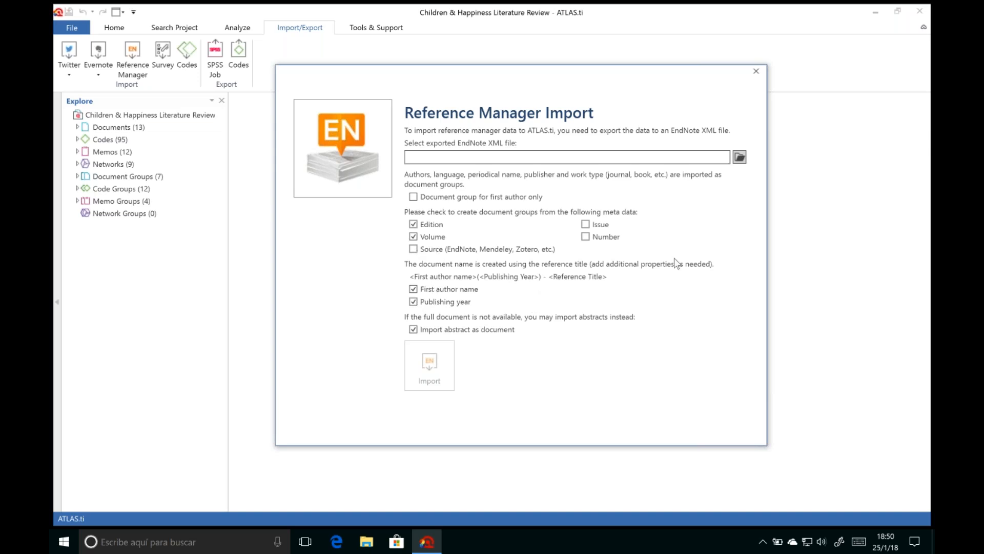
click(755, 75)
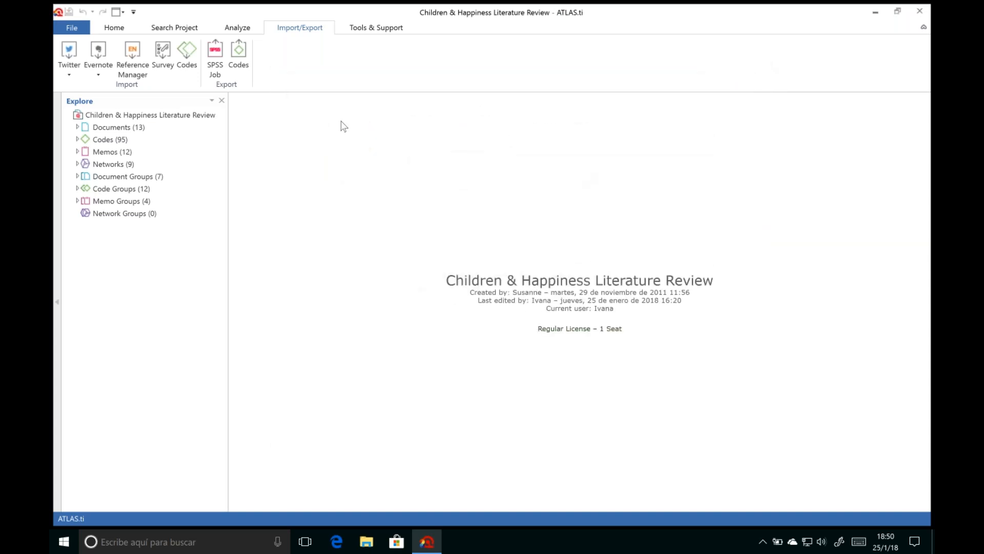
- Open document D 35, the paper on children and life satisfaction, from the project's documents
click(121, 32)
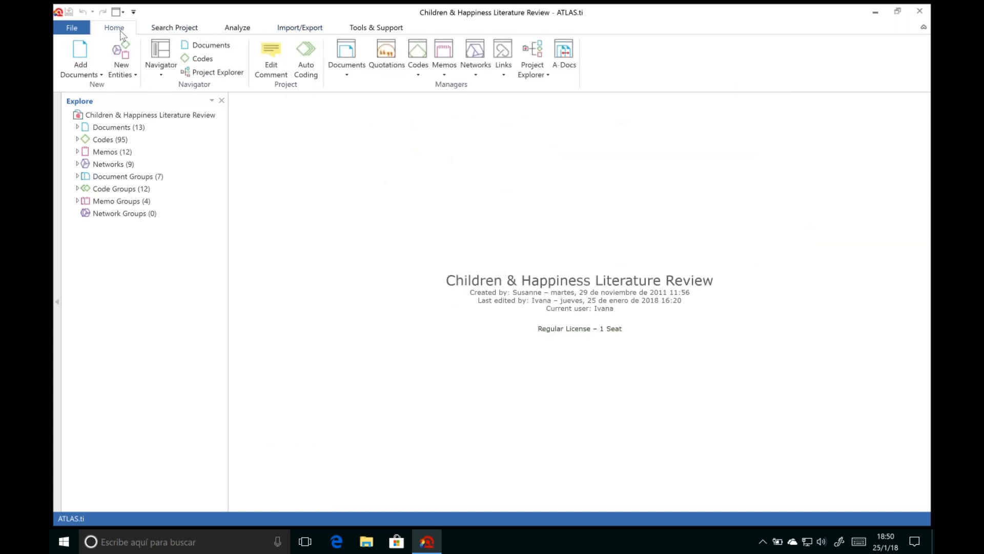
double_click(118, 127)
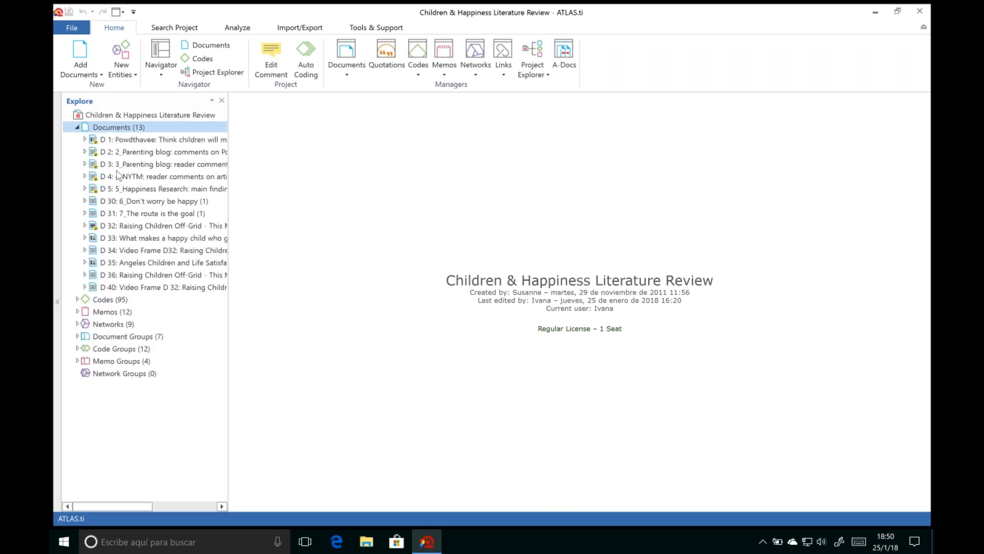
double_click(161, 263)
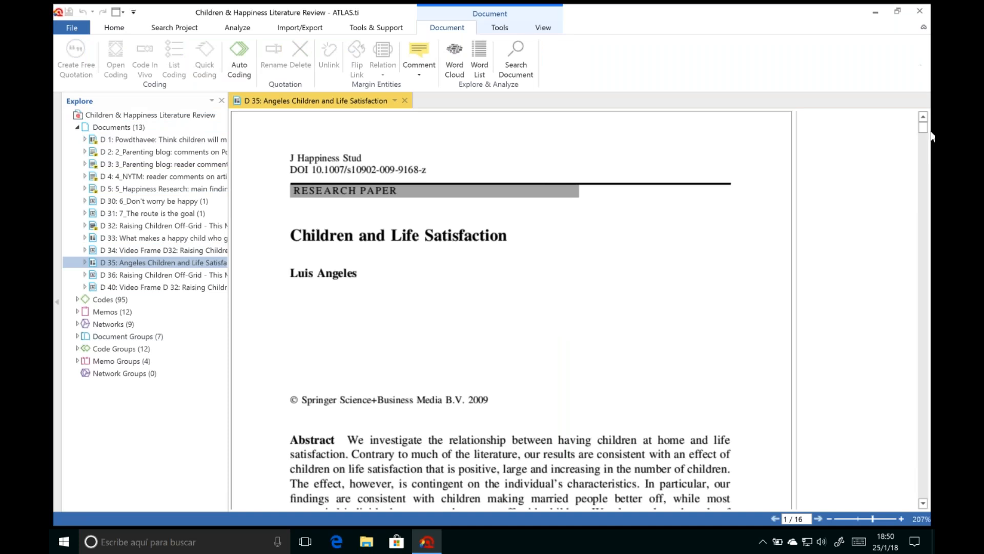
- Look over the coded passages on page 2 of the paper, including the one coded "ex: narcistic culture"
scroll(928, 134, down, 2)
scroll(927, 162, down, 10)
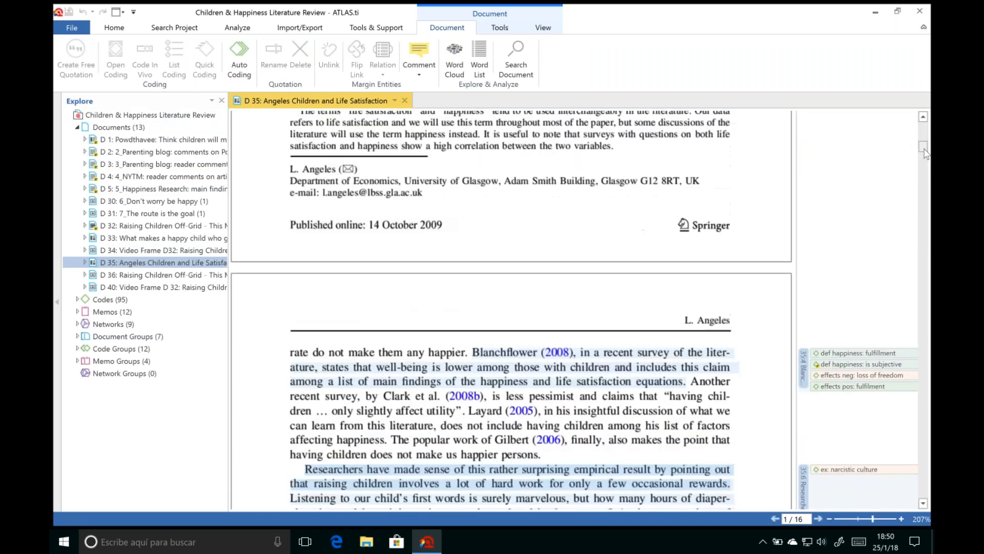
scroll(927, 162, down, 1)
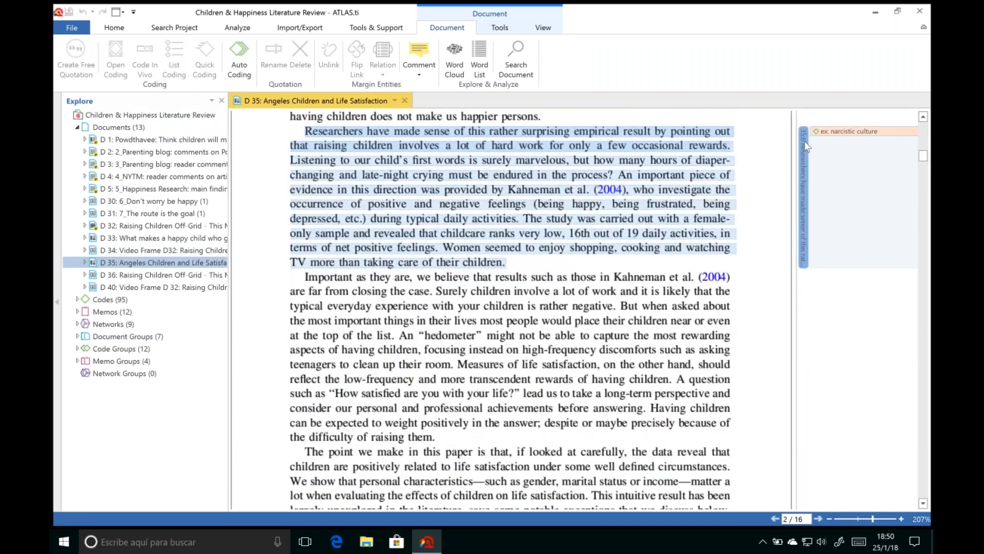
click(847, 131)
scroll(925, 164, down, 3)
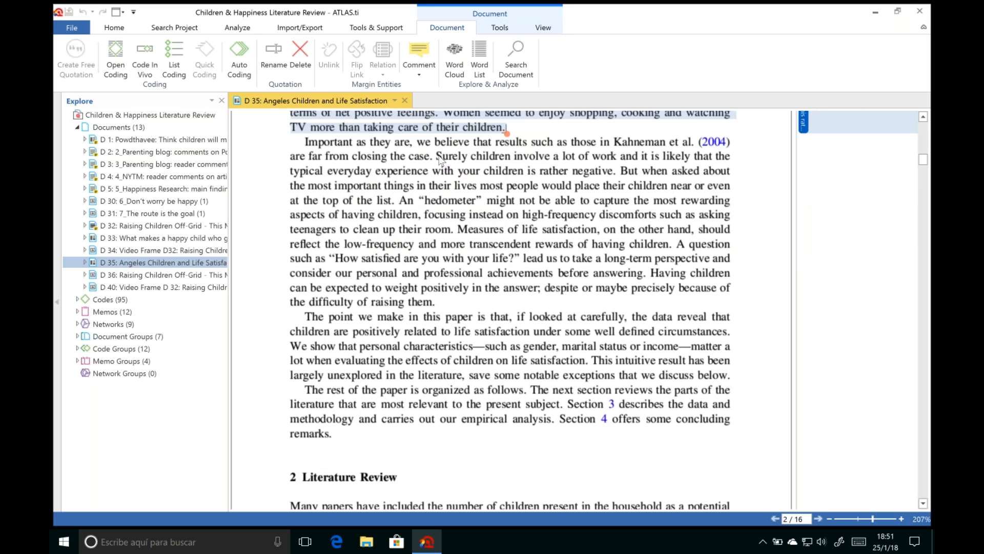
- Code the sentence from "Surely children involve a lot of work" to "rather negative." with the new open code "A lot of work"
key(super+Tab)
click(460, 193)
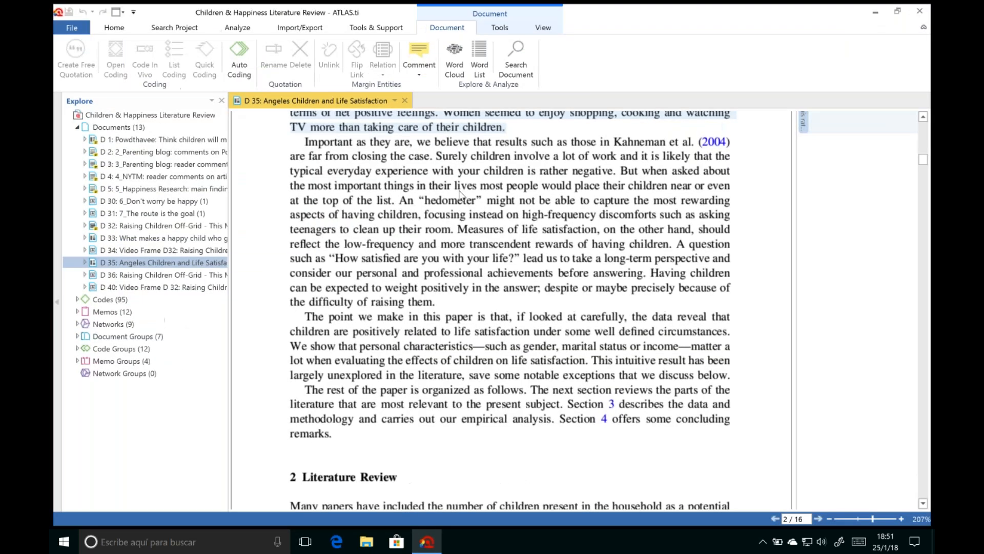
drag(437, 156, 617, 172)
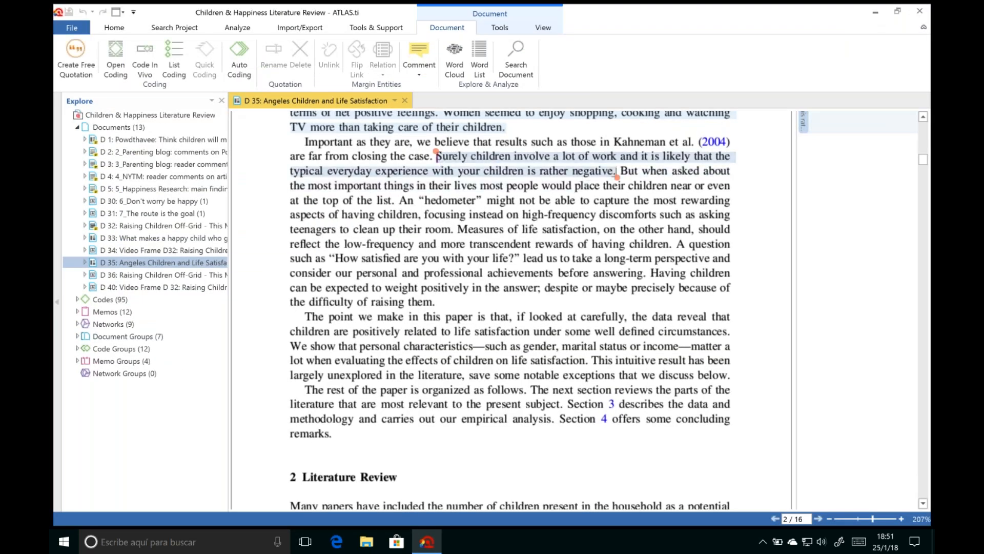
right_click(555, 160)
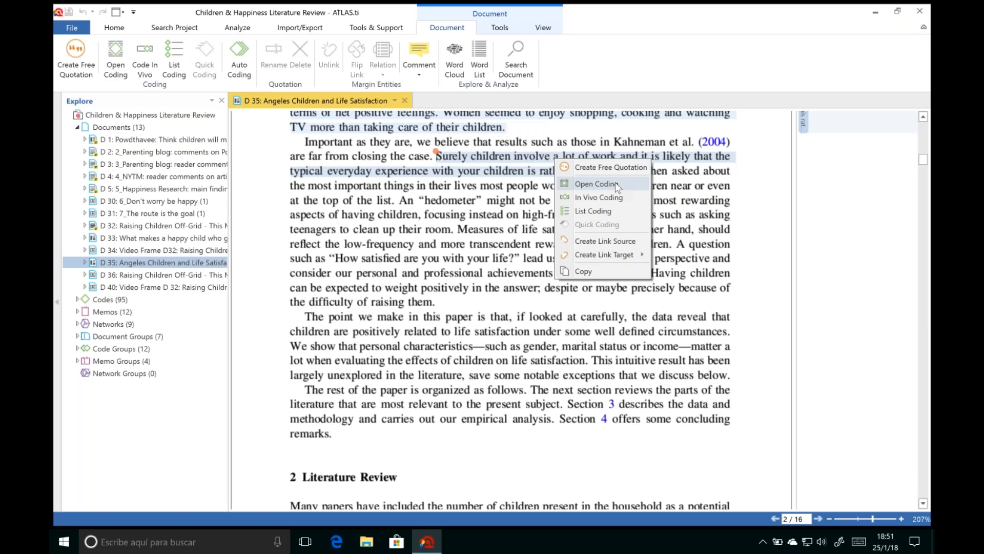
click(595, 184)
drag(318, 55, 338, 207)
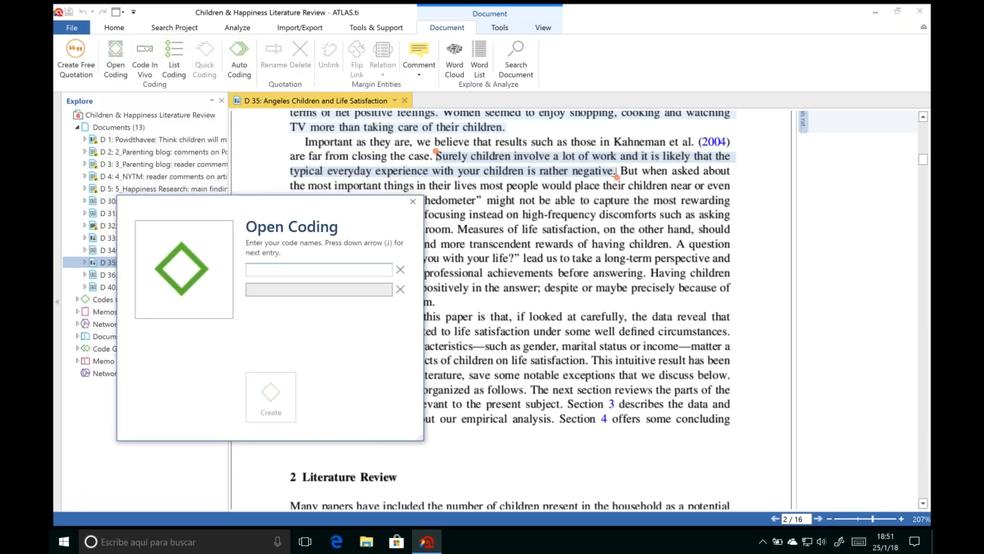
text(A lot of work)
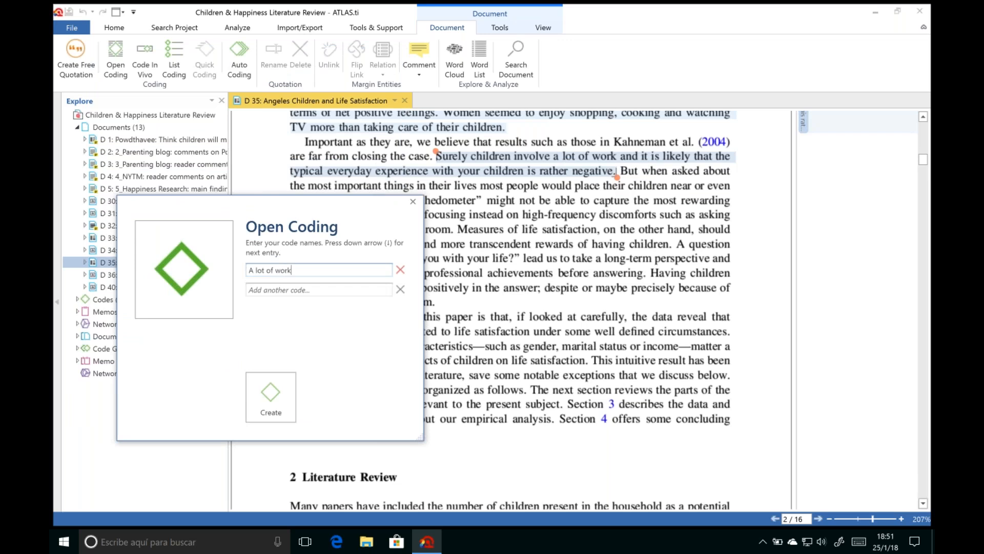
key(Return)
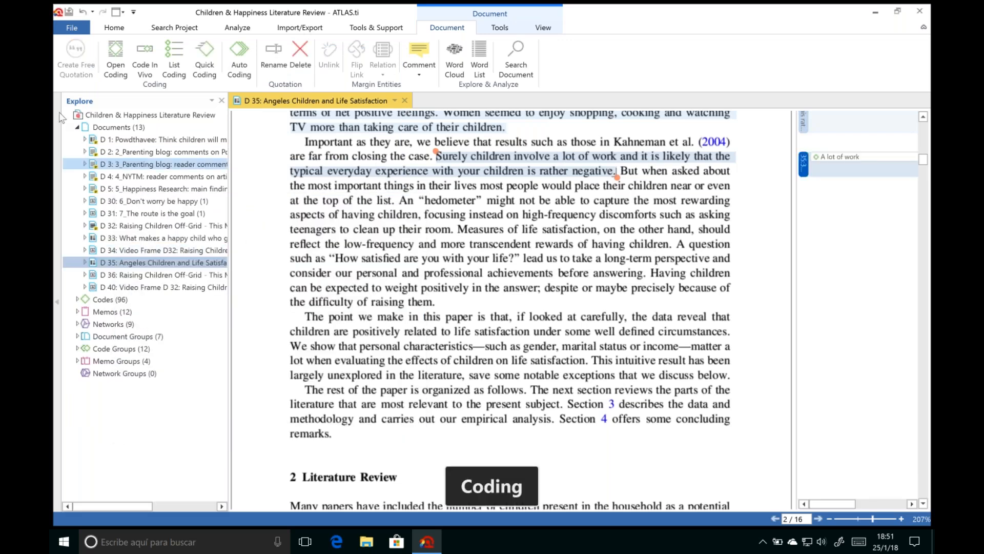
- Link the existing code "def happiness: long term view" from the project's code list to the "Surely children involve a lot of work" quotation
click(78, 127)
click(77, 140)
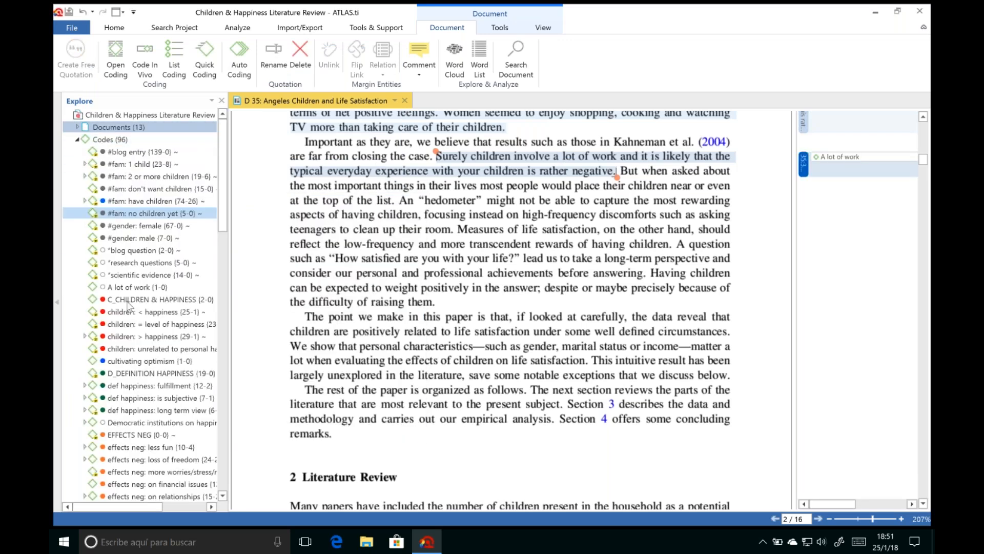
drag(225, 199, 226, 210)
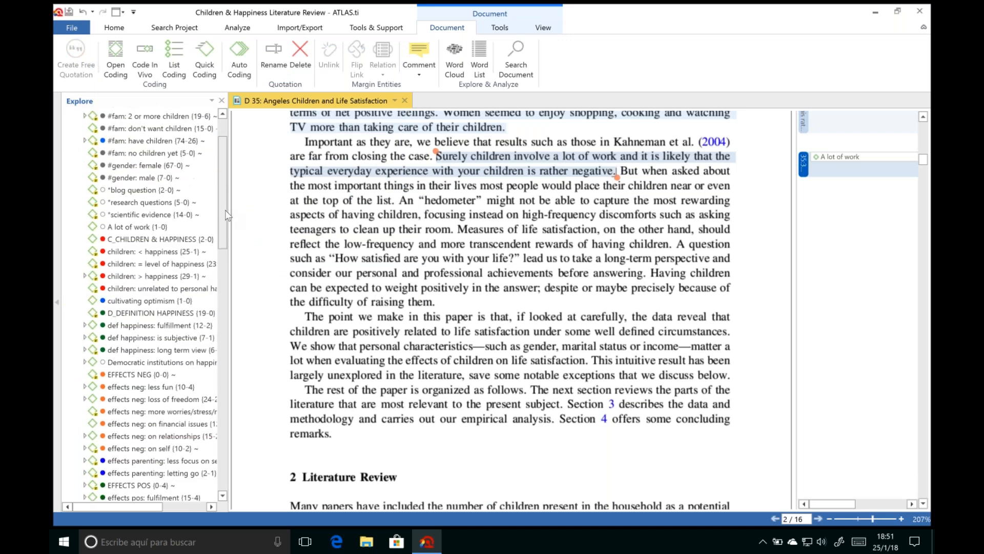
scroll(228, 216, down, 3)
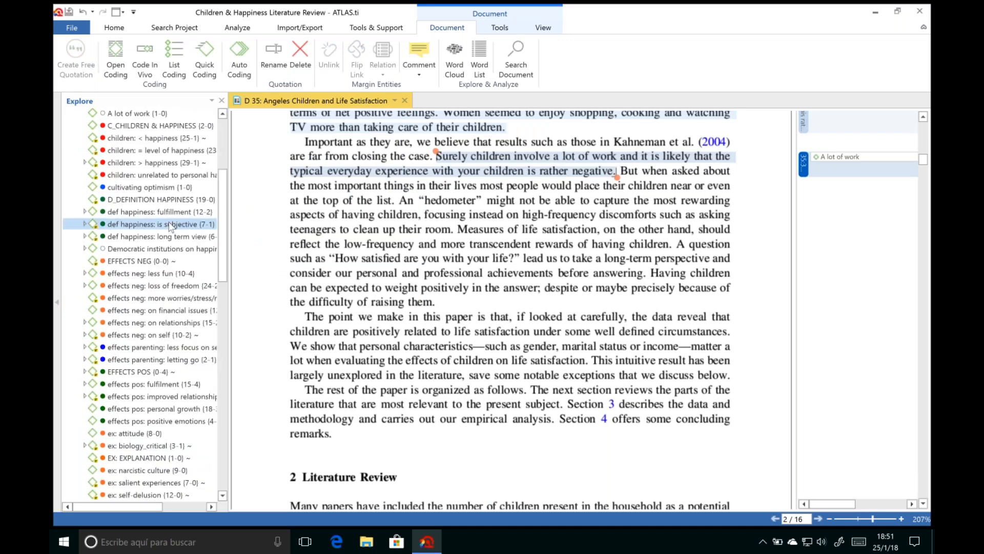
click(167, 237)
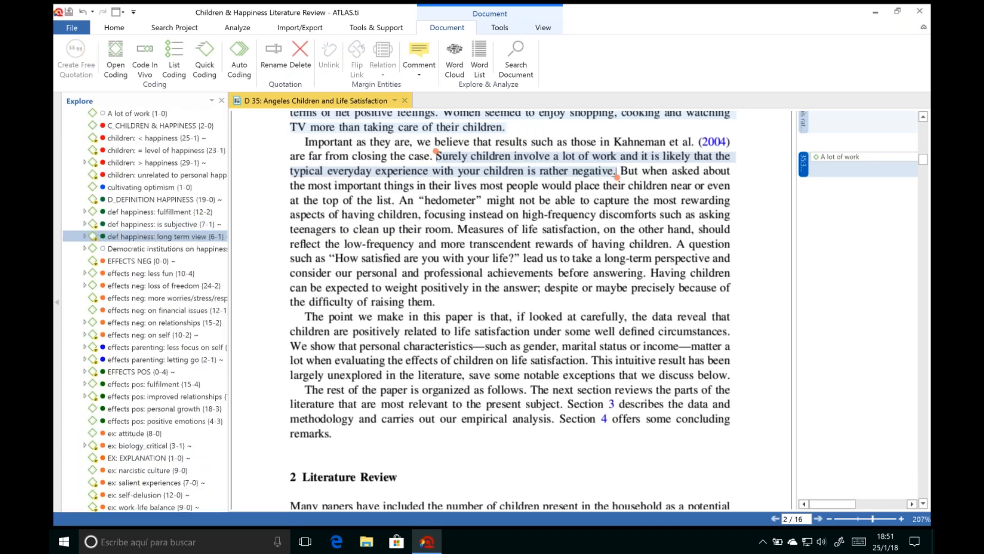
drag(476, 182, 477, 180)
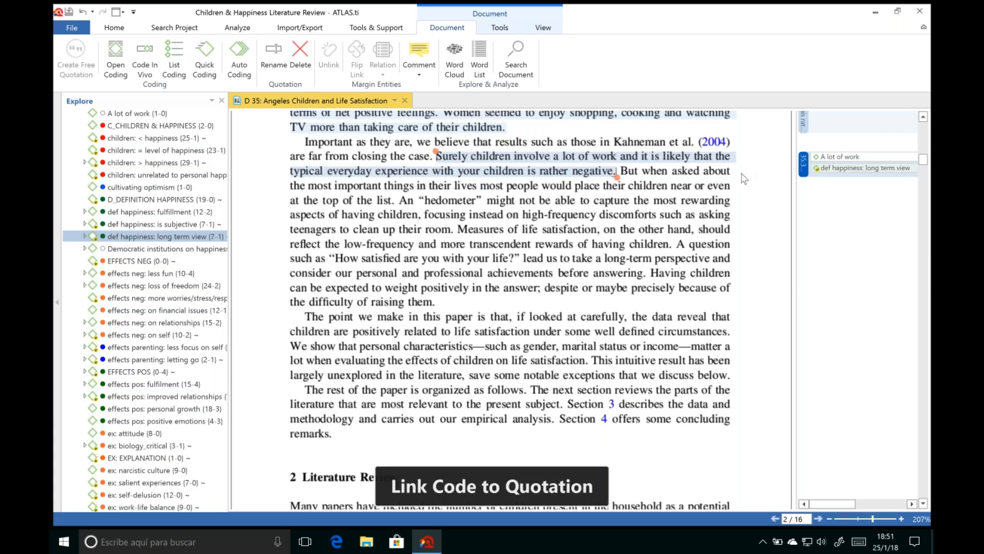
scroll(220, 149, up, 5)
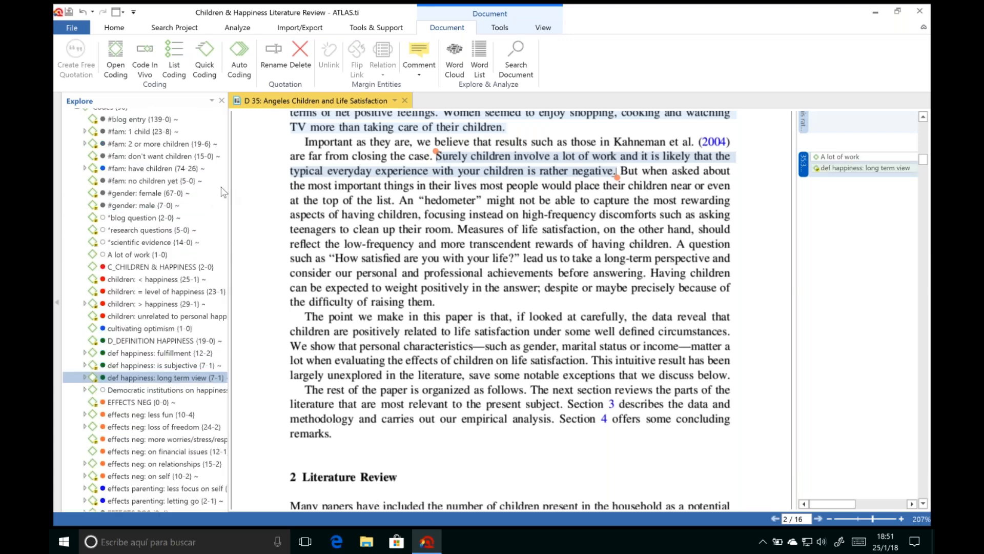
click(78, 140)
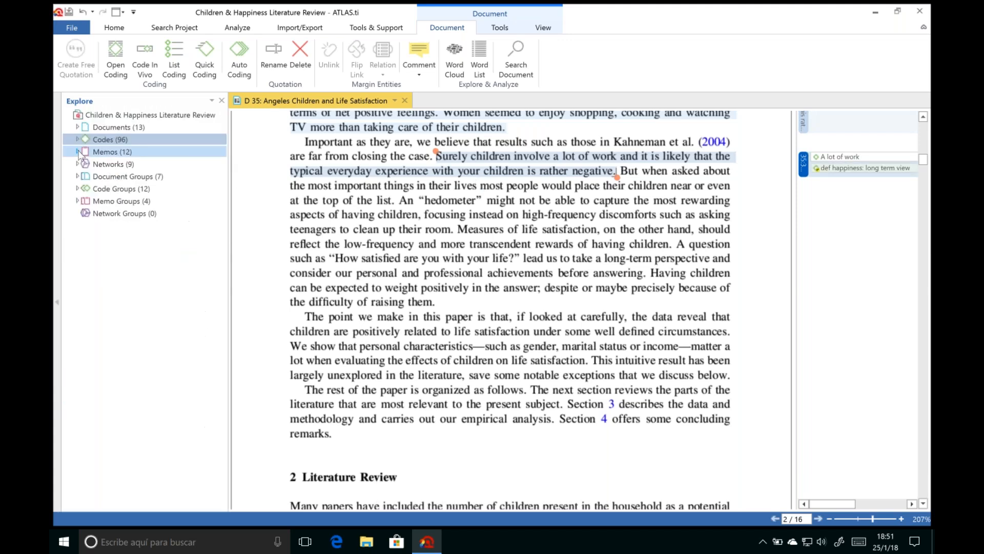
- Link the "Family Interview" memo to the same quotation and make the project explorer slightly narrower
click(77, 152)
click(149, 226)
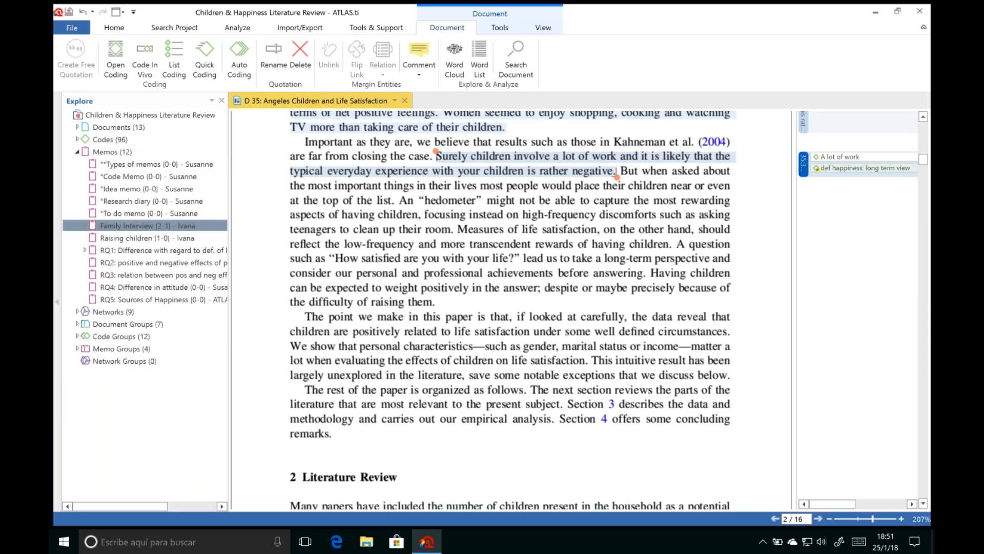
drag(686, 134, 687, 137)
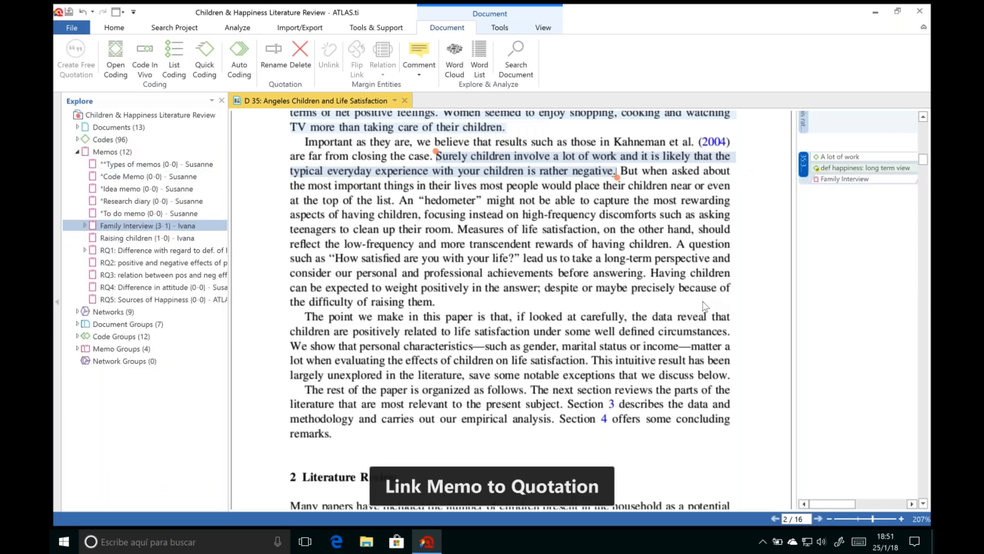
drag(230, 349, 222, 349)
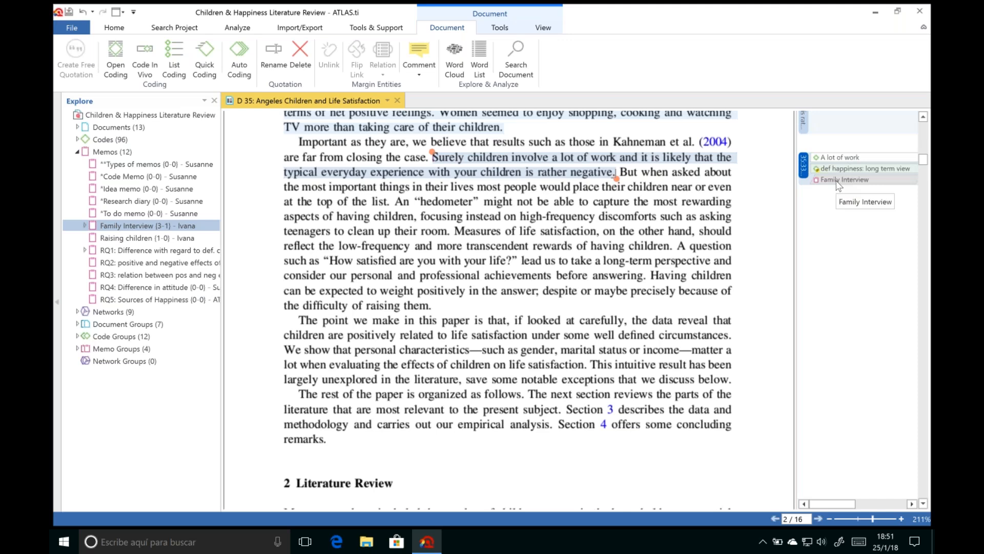
click(78, 152)
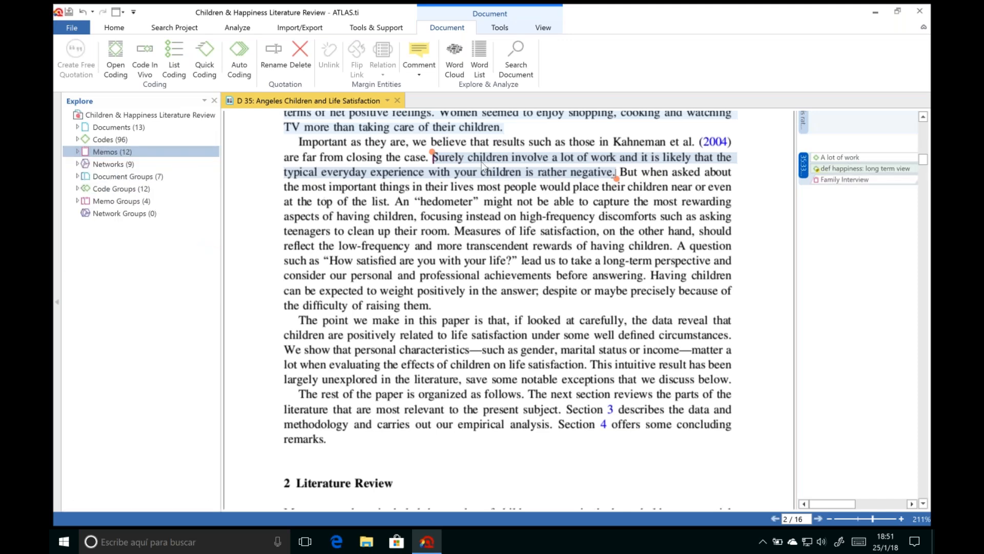
- Check the coding and linking options offered for the "Surely children involve a lot of work" quotation, and deselect it
right_click(460, 161)
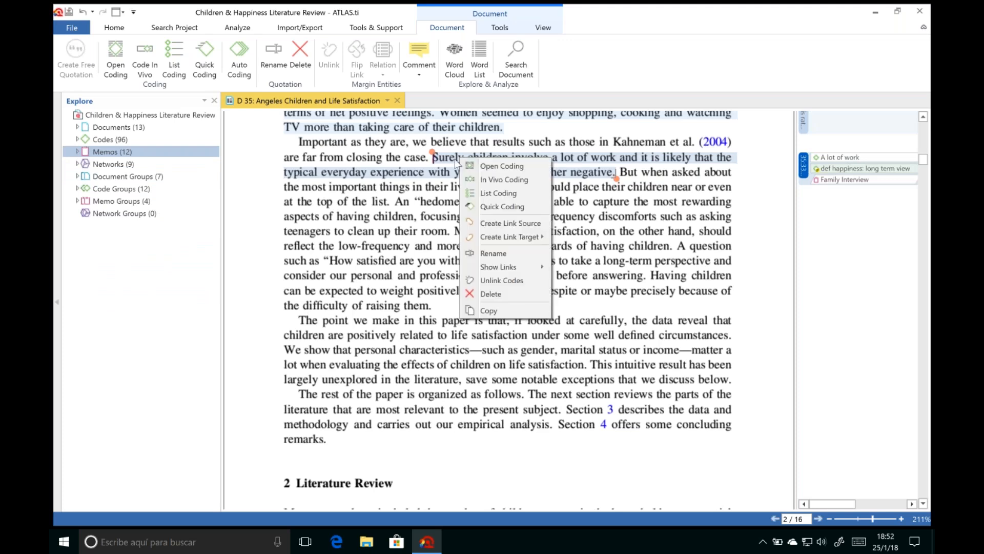
click(446, 155)
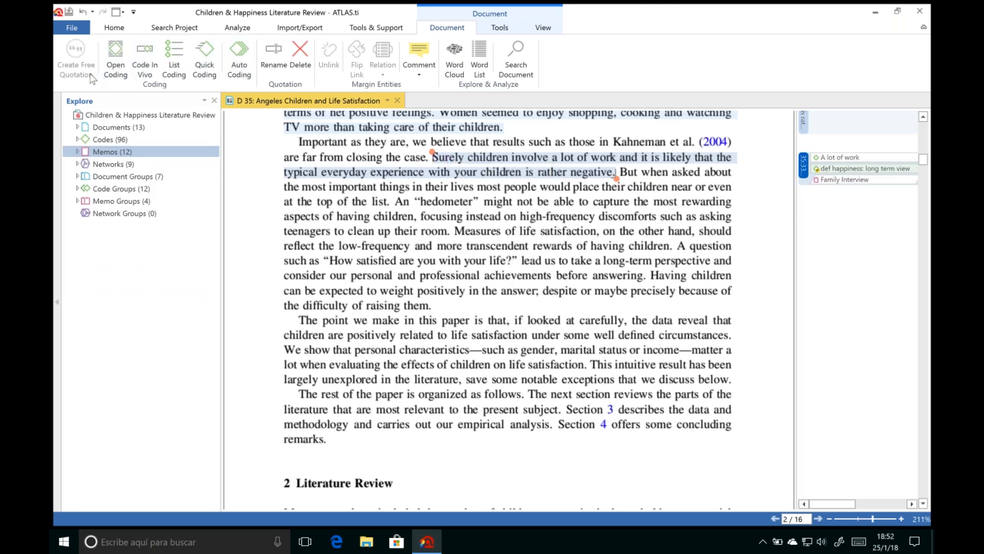
click(444, 375)
click(421, 298)
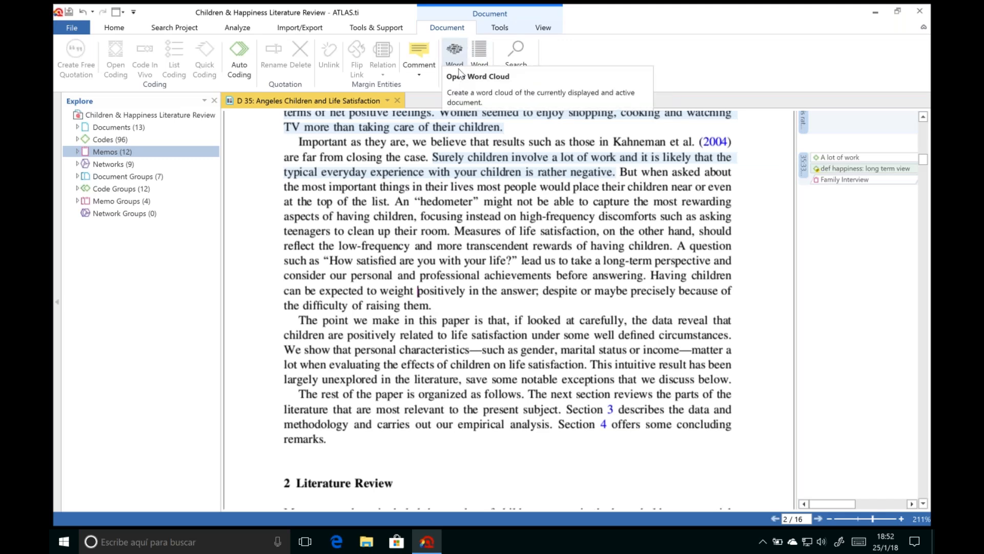
- Create a word cloud of document D 35 and remove the single-letter word "l" from it
click(459, 73)
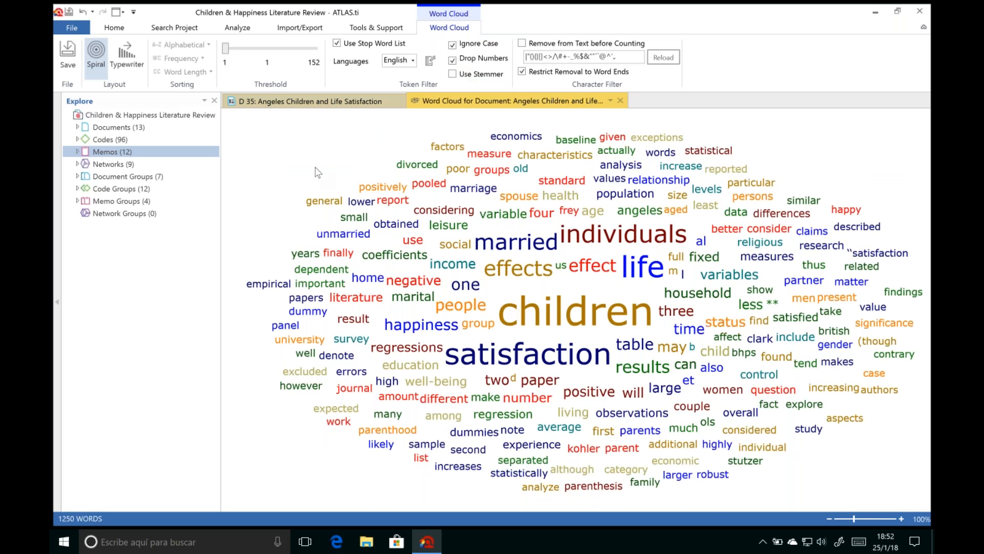
mouse_move(535, 352)
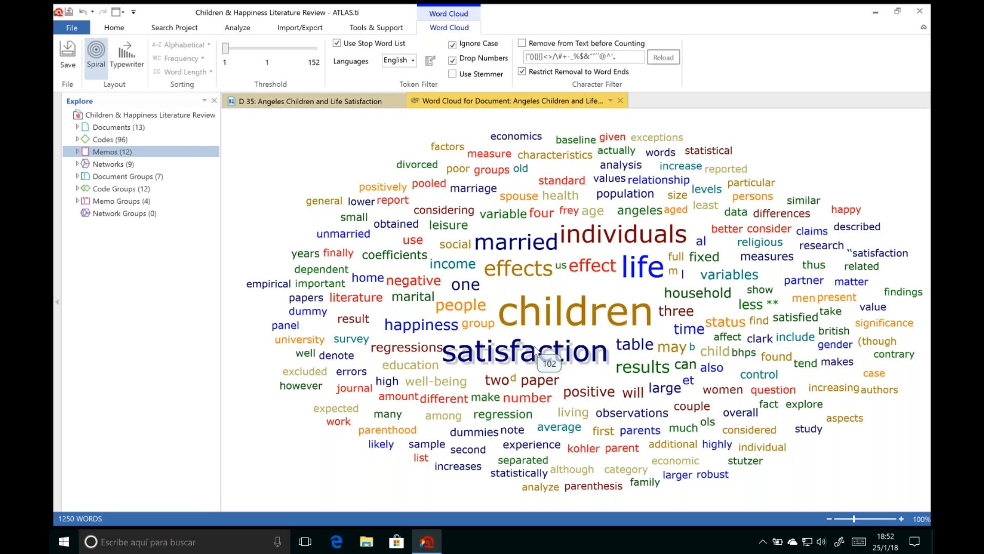
mouse_move(556, 244)
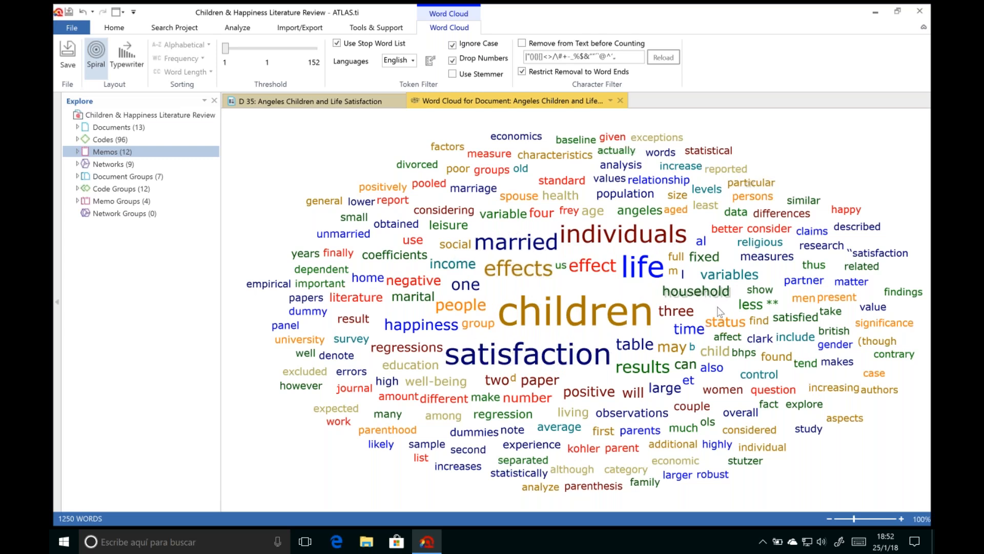
right_click(683, 277)
click(733, 283)
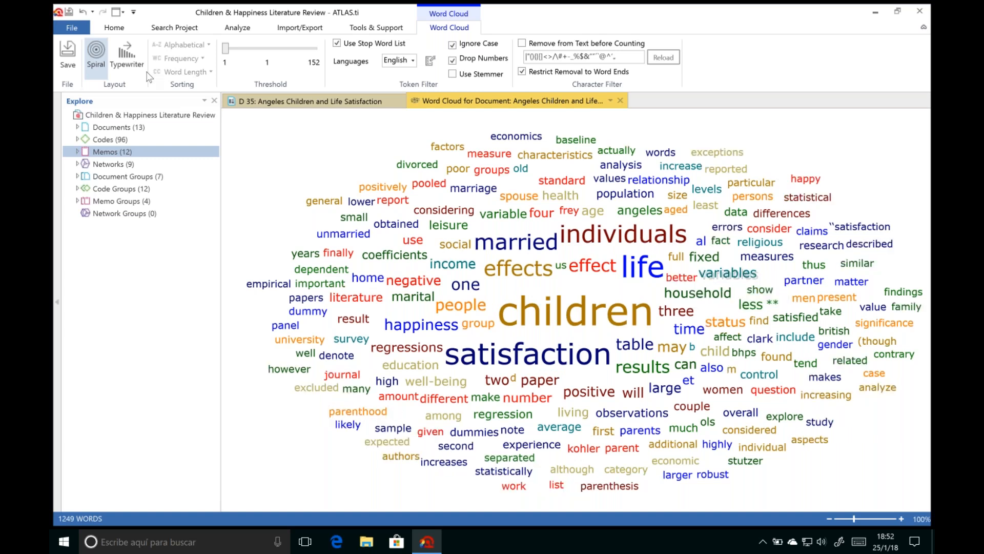
- Compare the word cloud's Typewriter layout with the Spiral layout and return to document D 35
click(127, 66)
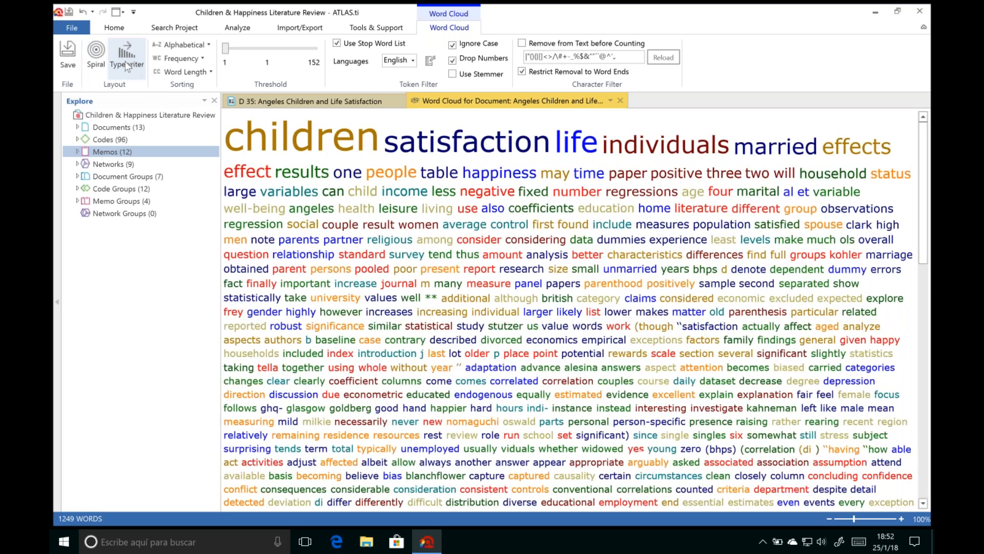
click(96, 64)
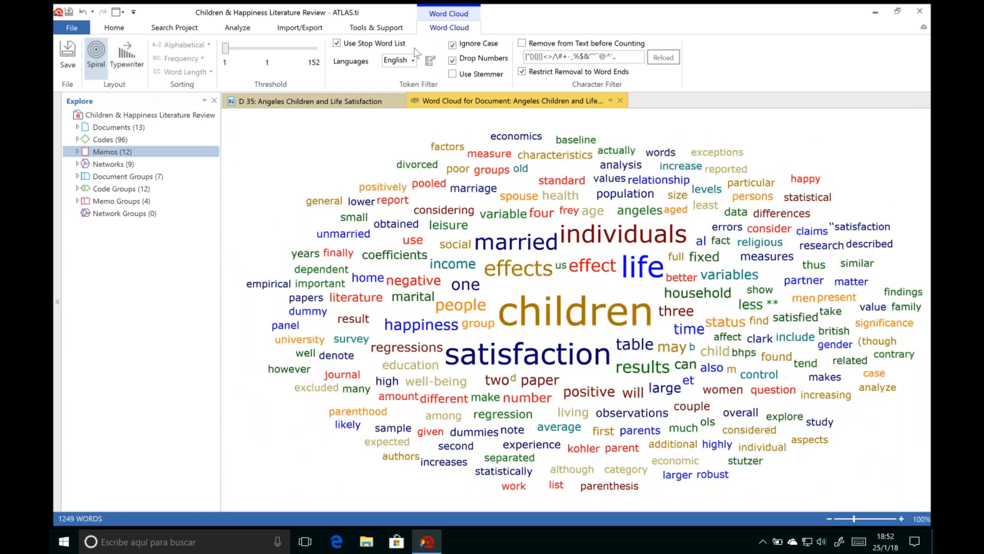
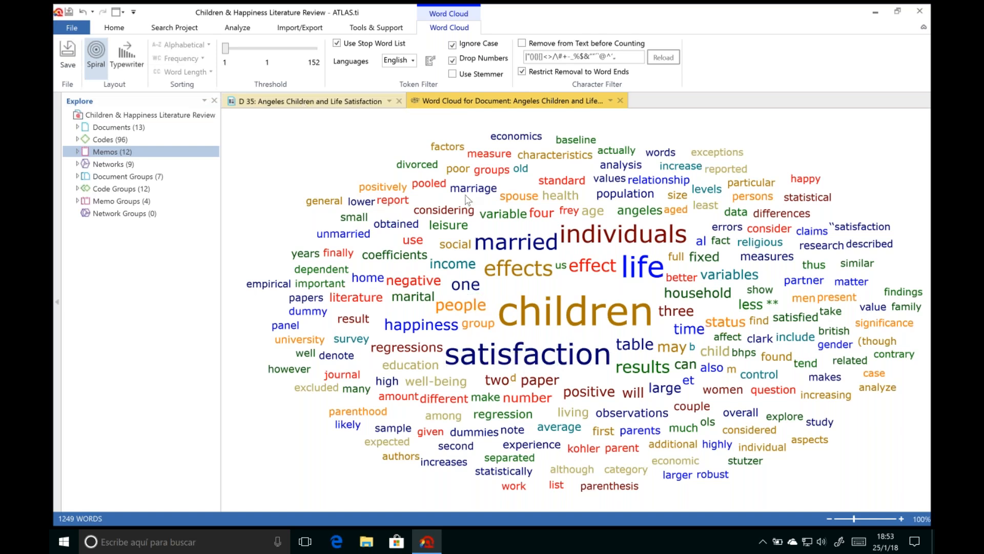
click(324, 105)
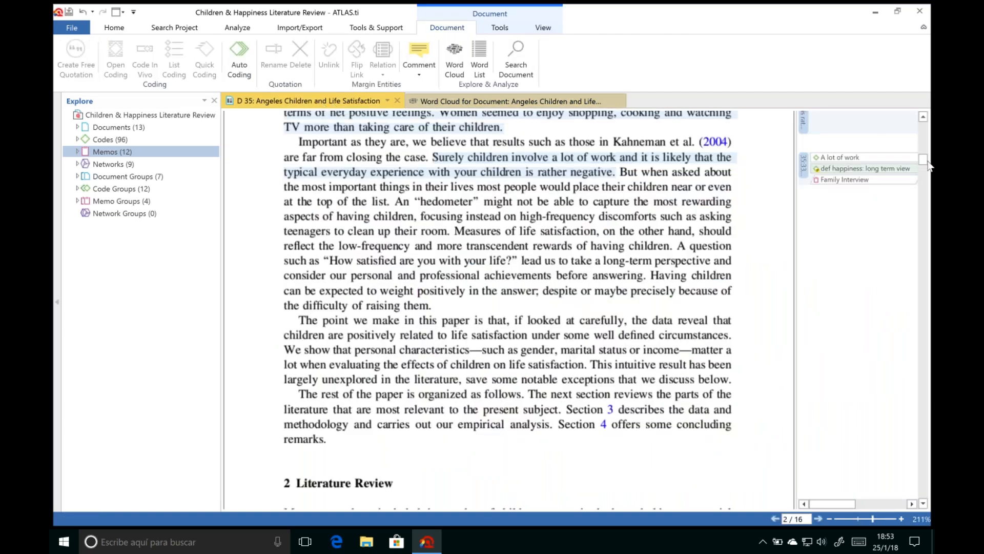
- Return to the start of the Children and Life Satisfaction document and set up Auto Coding to search for "satisfaction"
drag(922, 154, 923, 127)
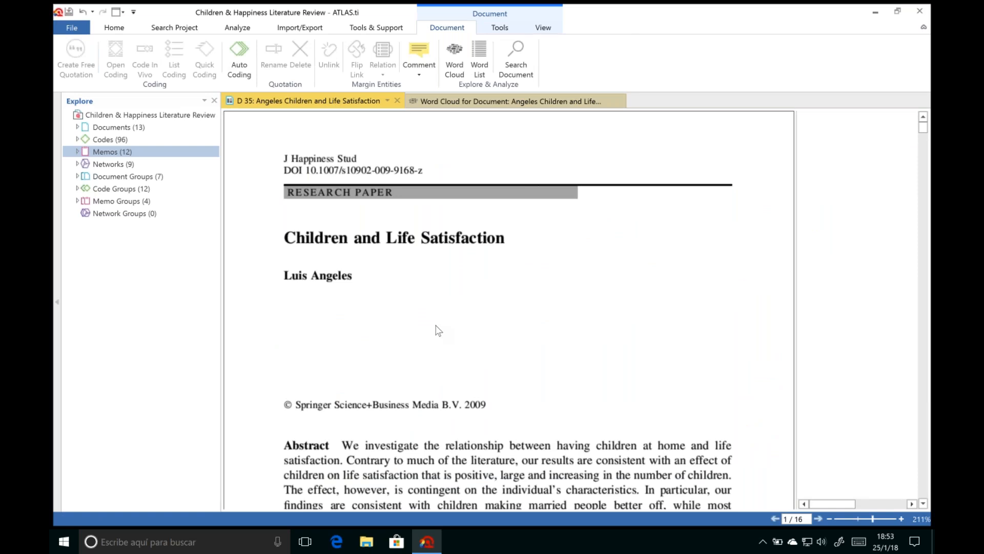
click(234, 65)
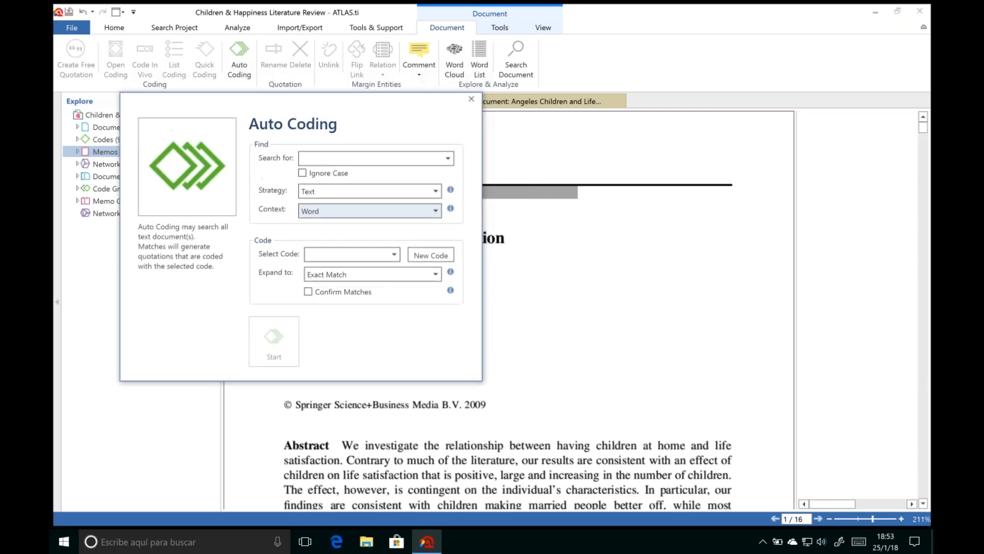
click(319, 158)
text(satisfaction)
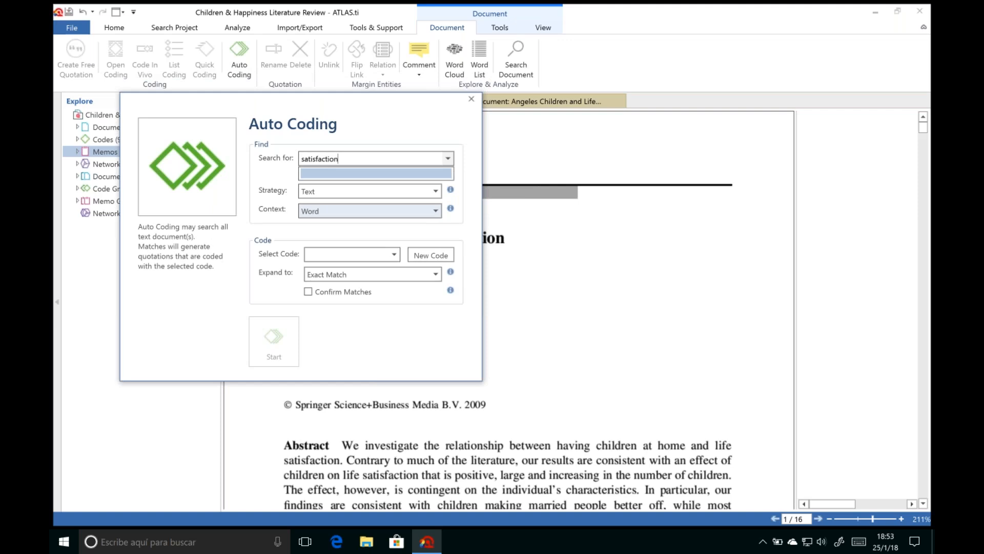
click(387, 134)
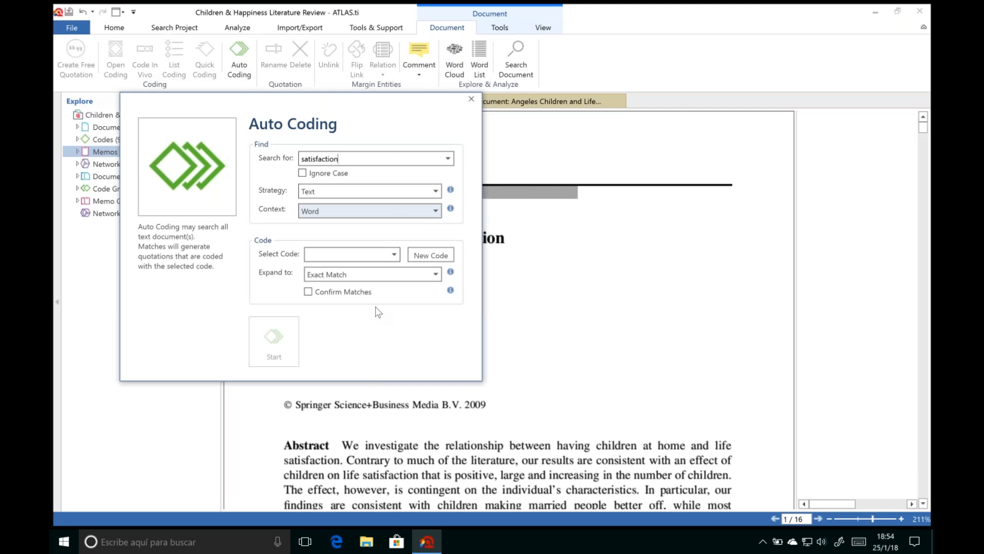
- Create a new code named "Satisfaction" as the code to apply in Auto Coding
click(395, 254)
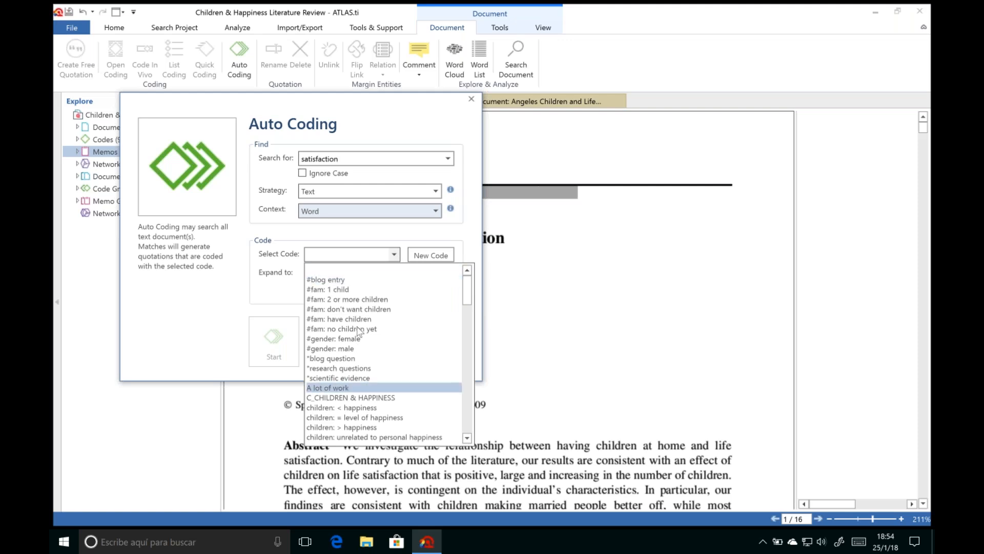
click(403, 255)
click(430, 255)
text(Satisfaction)
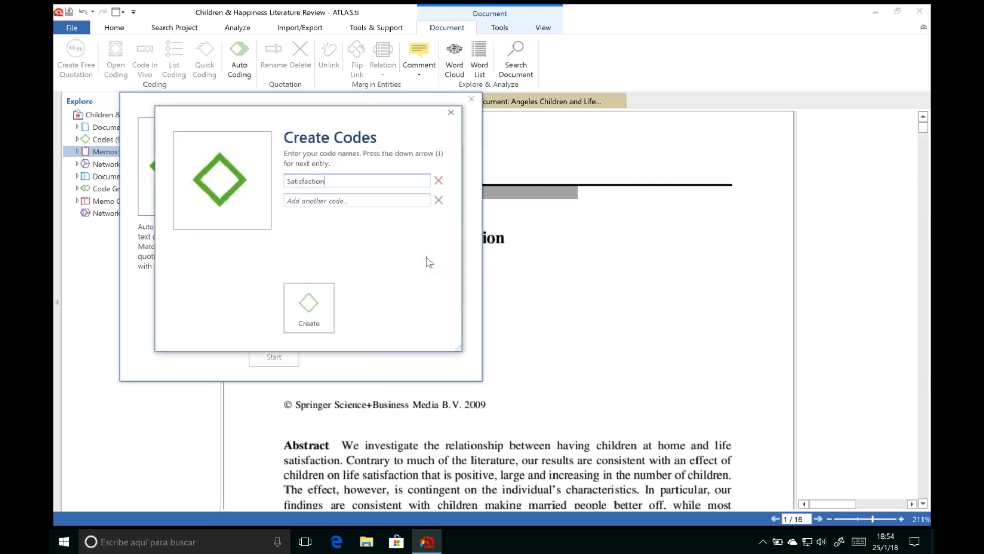
key(Return)
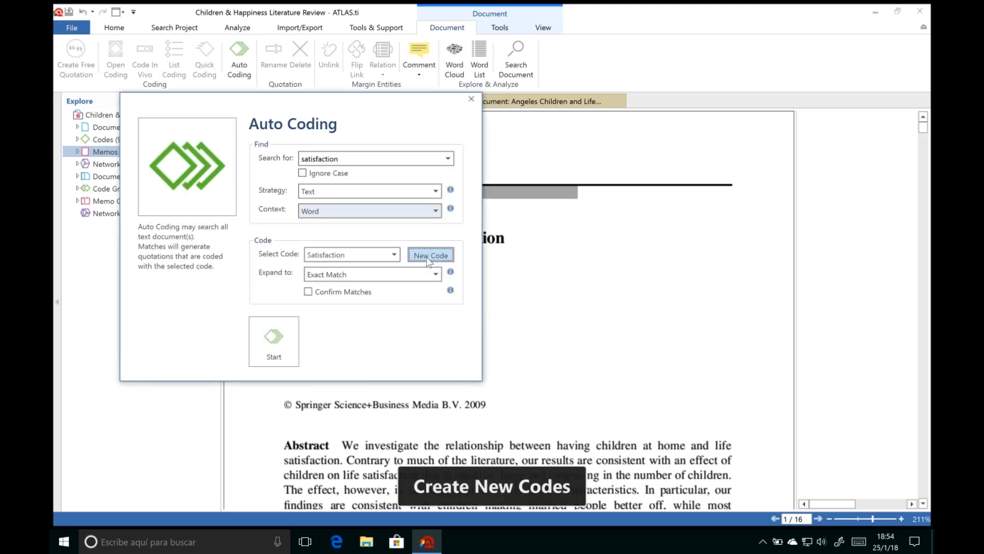
- Expand the coded matches to Sentence, enable Confirm Matches, and start the auto coding run
click(436, 275)
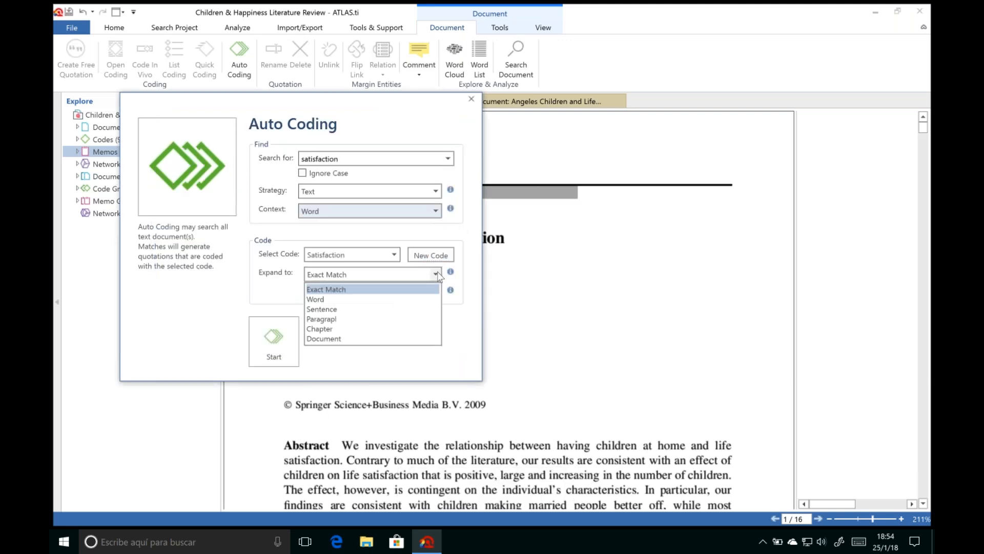
click(339, 309)
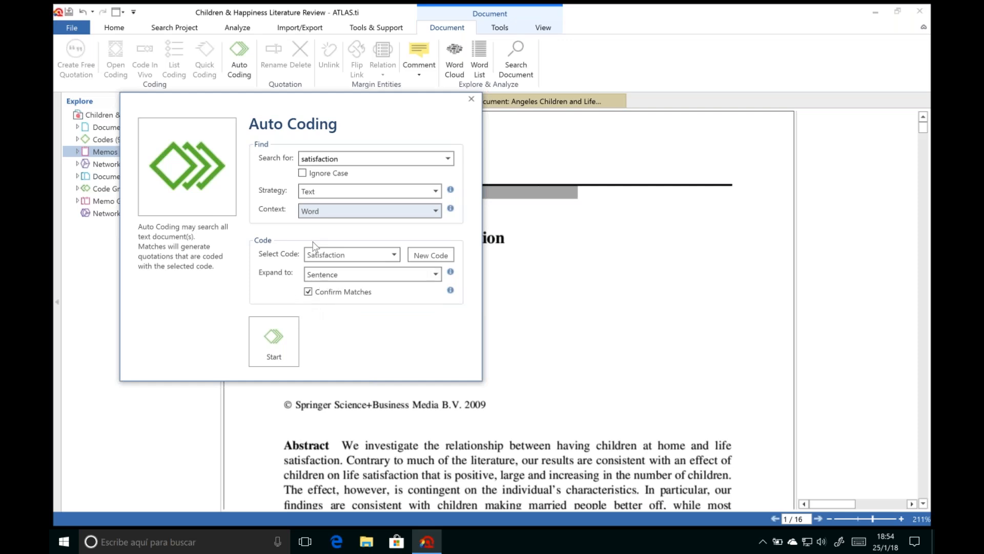
drag(386, 117, 343, 50)
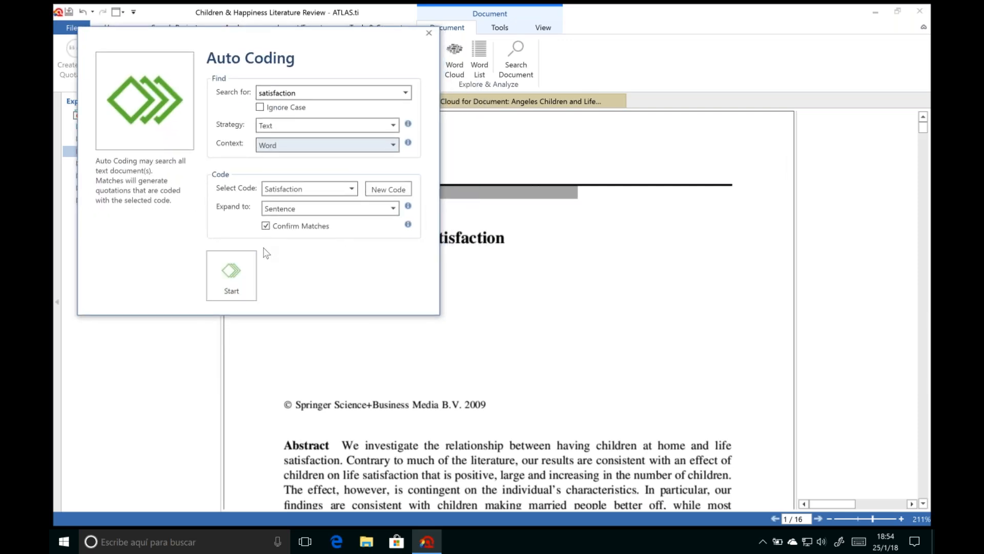
click(238, 284)
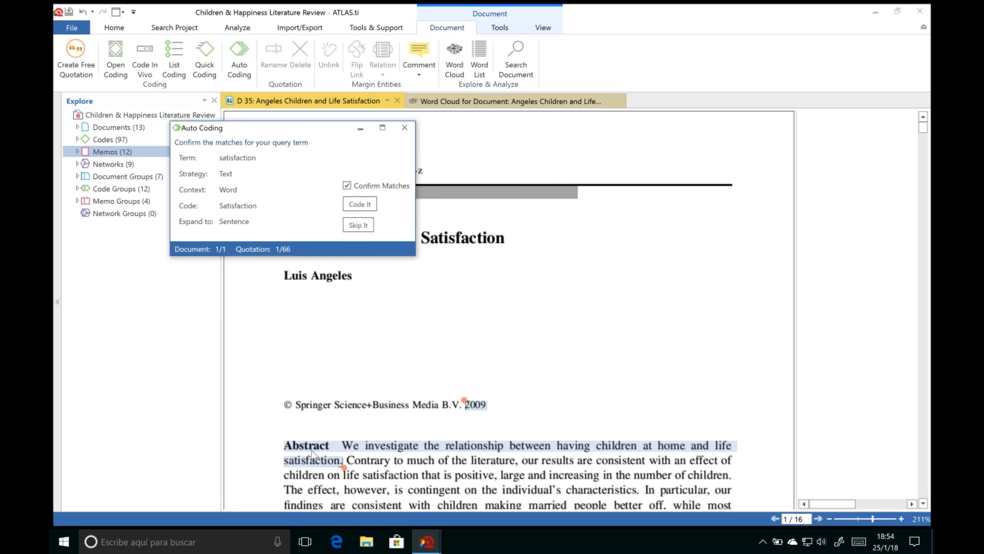
- Skip the first three proposed matches for "satisfaction", keeping the confirmation window clear of the highlighted text
click(922, 129)
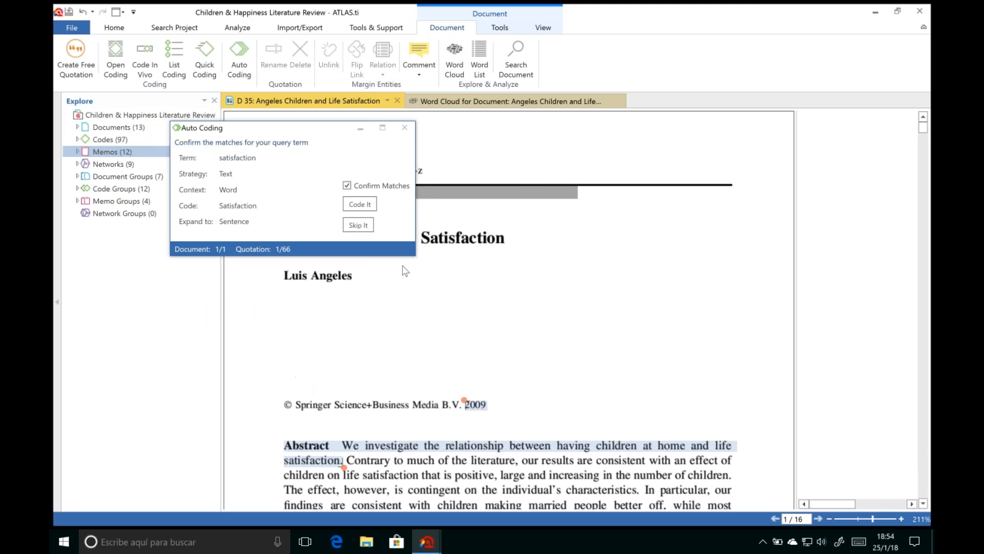
click(358, 226)
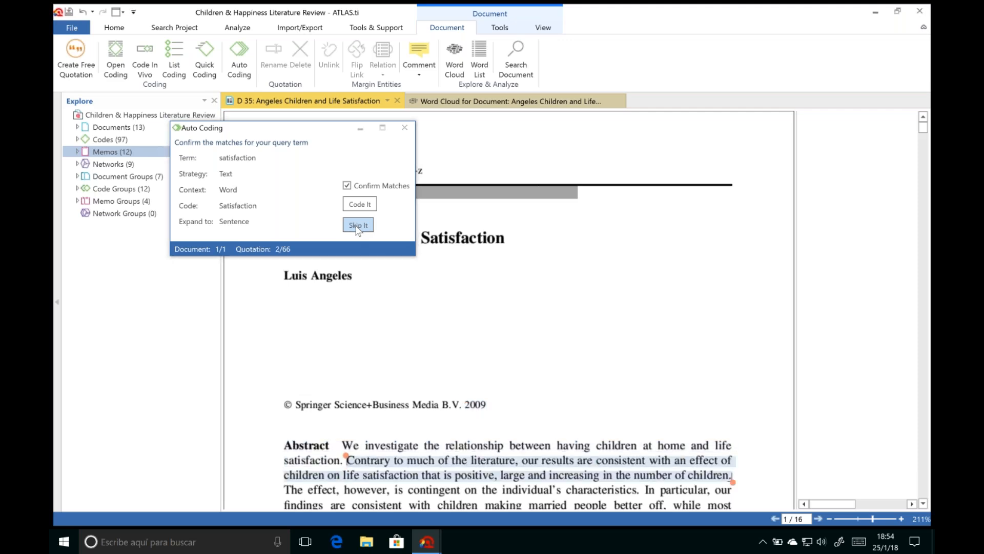
click(358, 225)
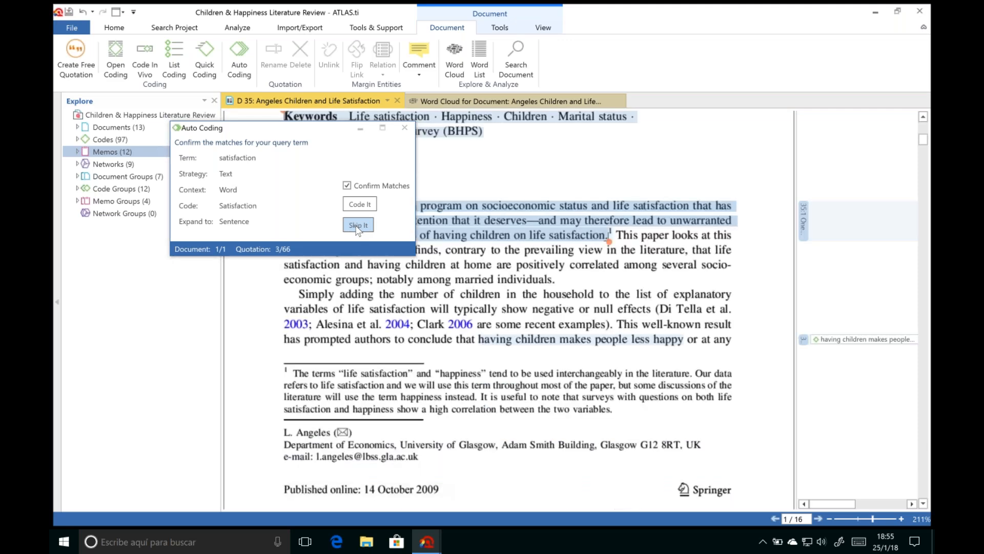
drag(334, 134, 336, 218)
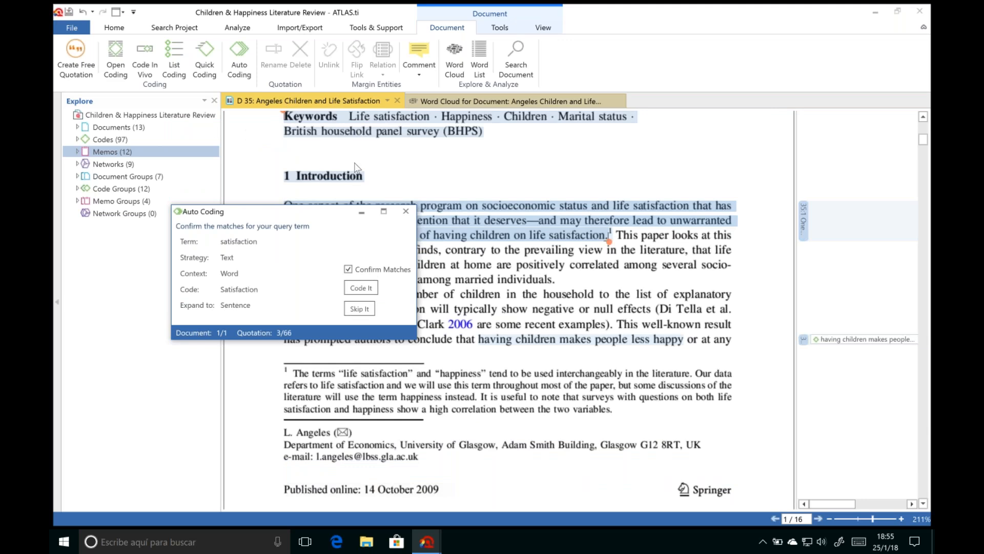
drag(322, 215, 285, 177)
click(322, 268)
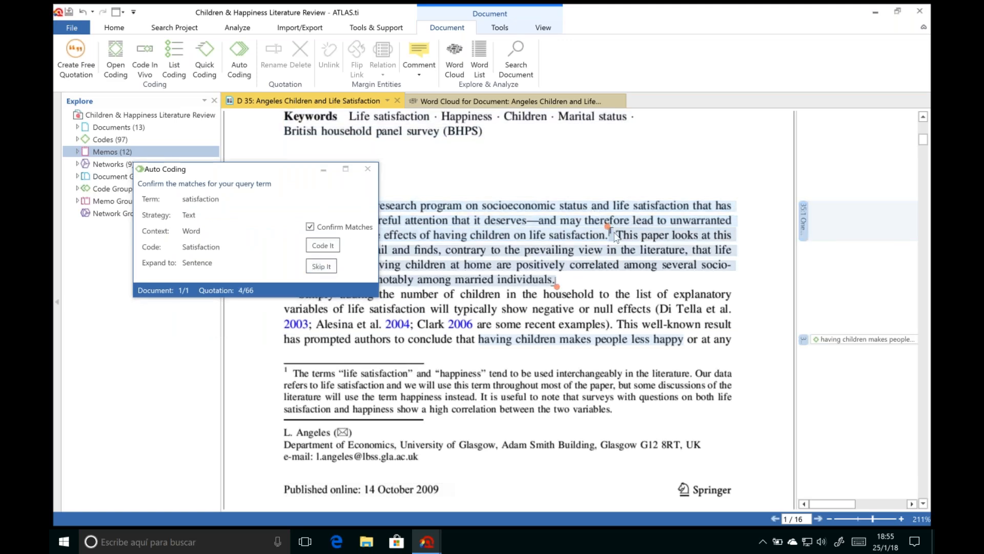
- Code the fourth and fifth matches with Satisfaction, and skip the following three
drag(295, 170, 447, 88)
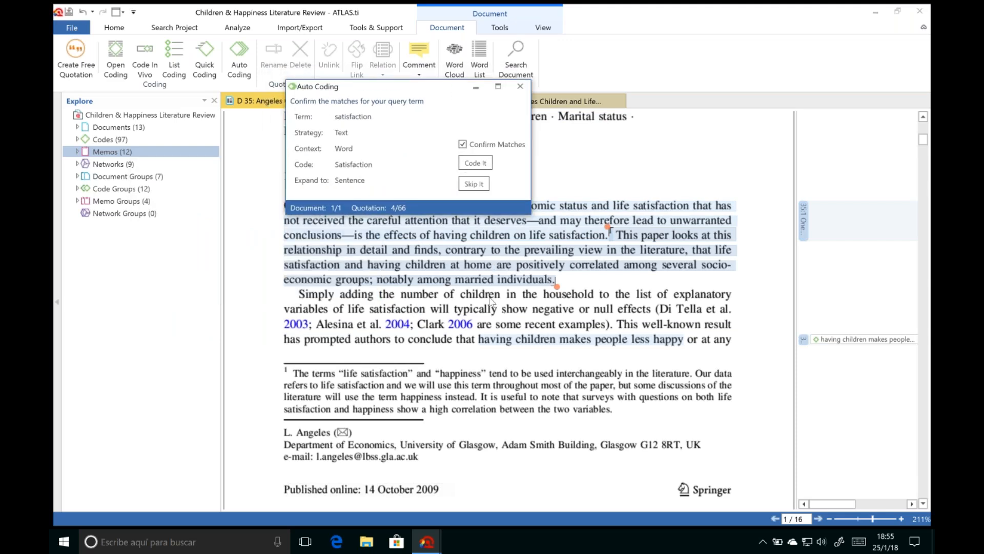
click(487, 164)
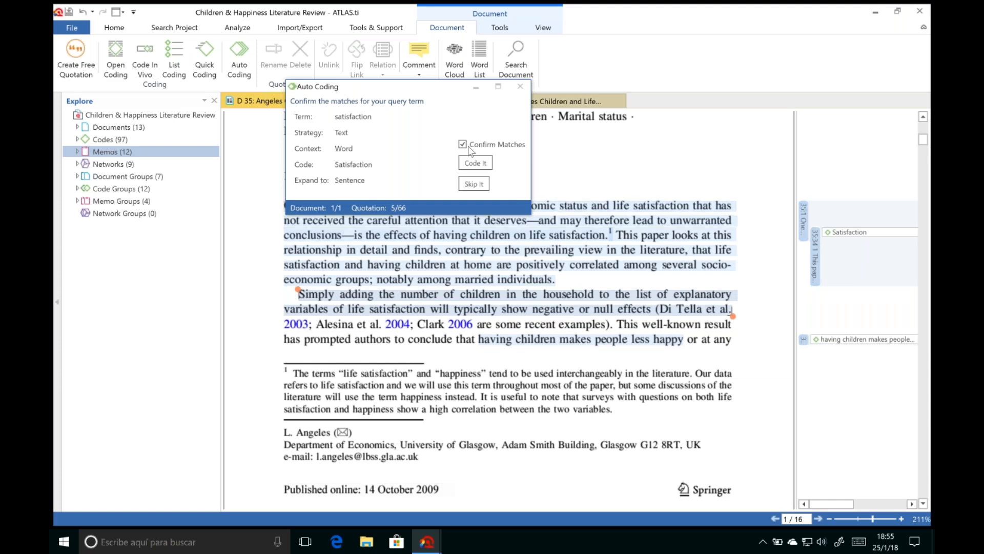
click(475, 163)
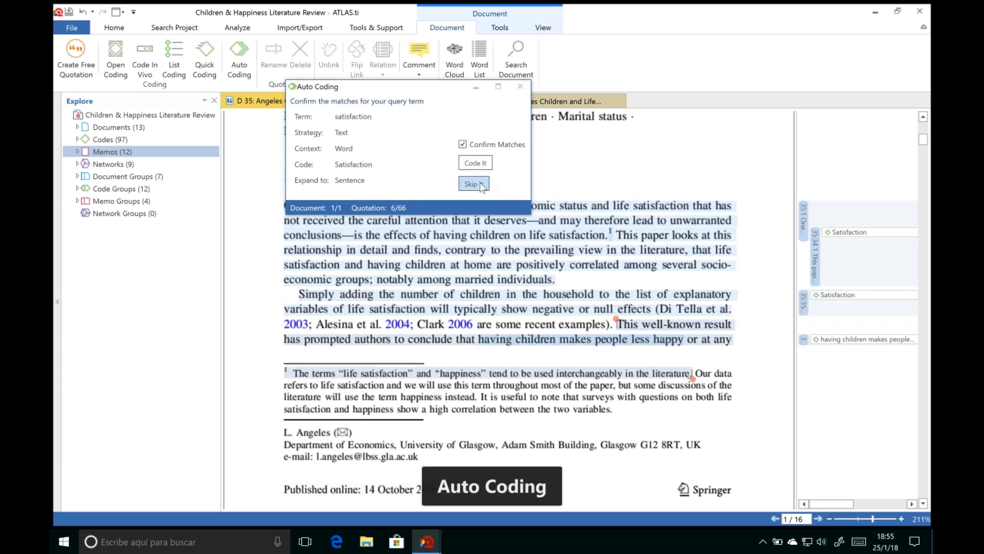
click(474, 184)
click(474, 184)
click(474, 184)
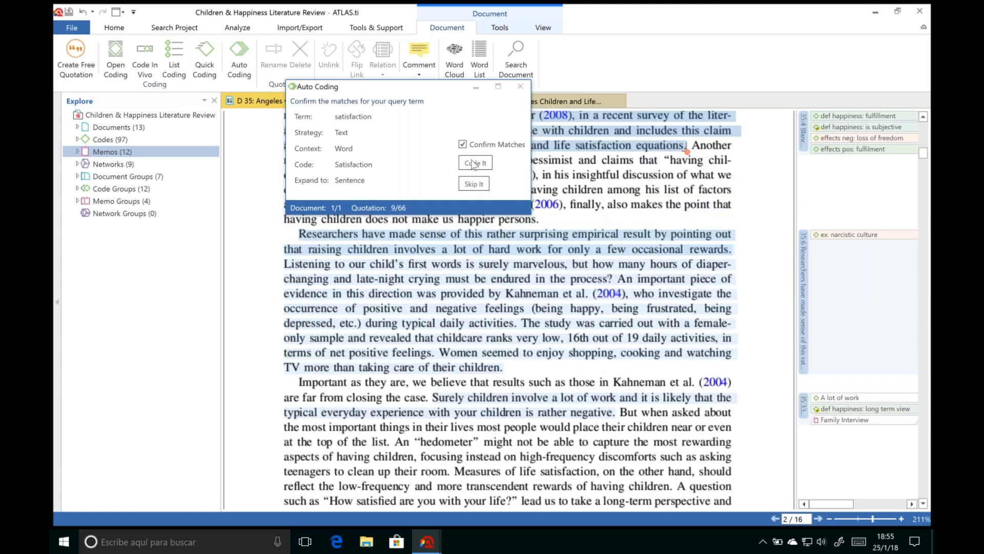
- Code matches 9 to 12 with Satisfaction, skip the Literature Review heading match, and code the following two
click(473, 163)
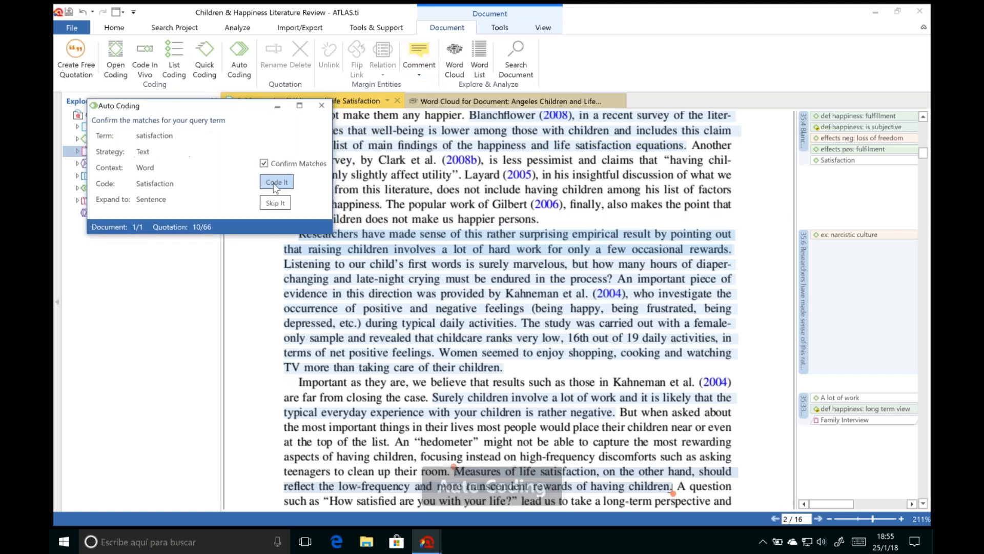
click(276, 183)
click(276, 183)
click(276, 183)
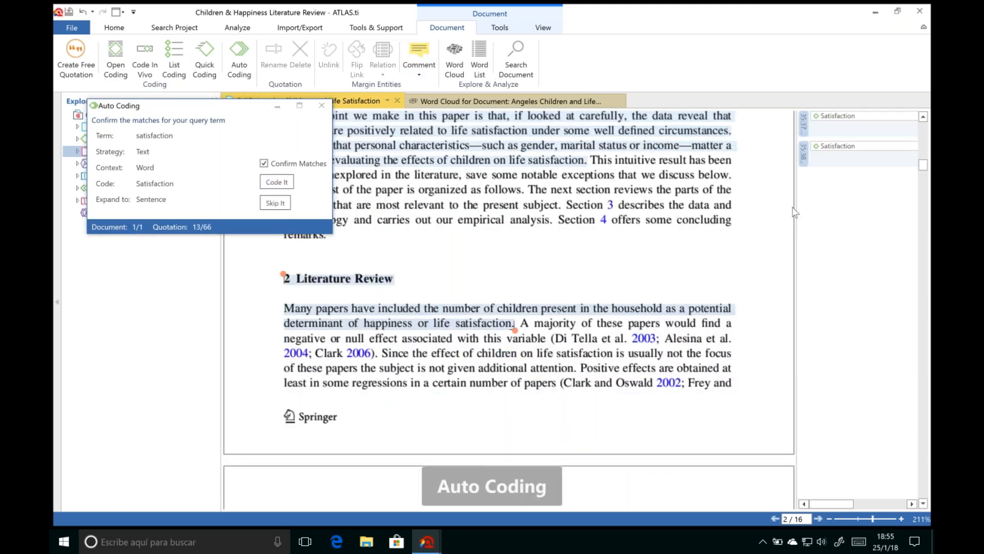
click(274, 205)
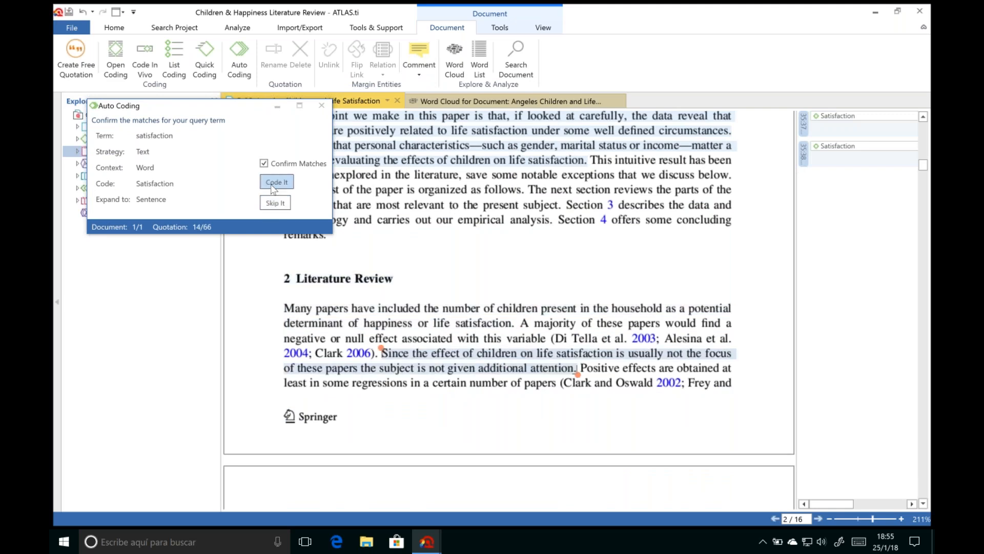
click(273, 185)
click(273, 183)
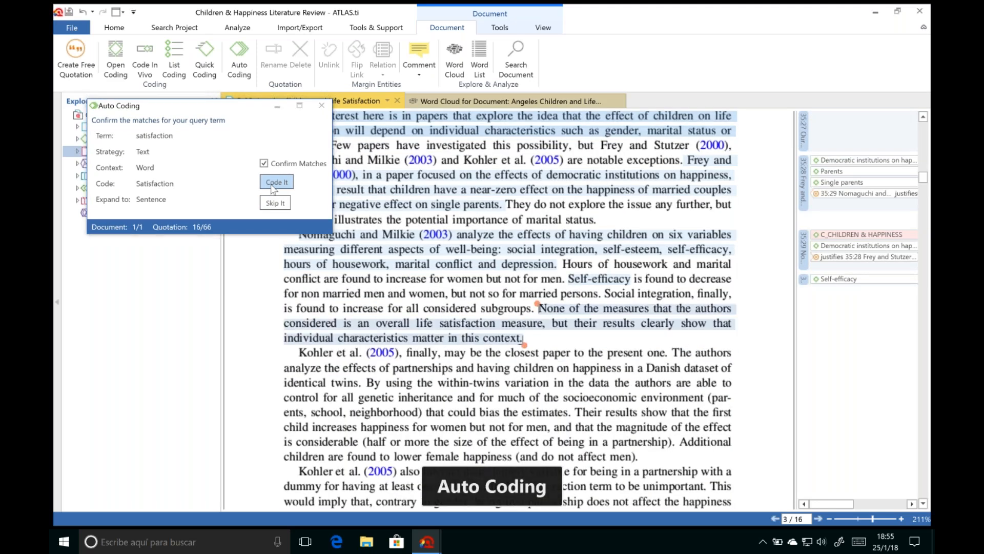
- Disable Confirm Matches and code all remaining matches automatically with Satisfaction
click(264, 164)
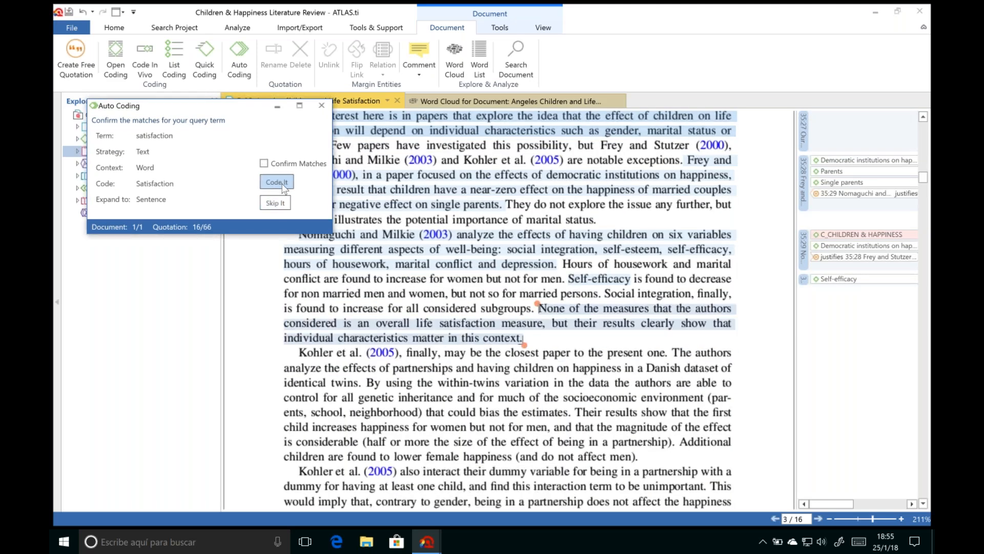
click(275, 183)
key(super+Tab)
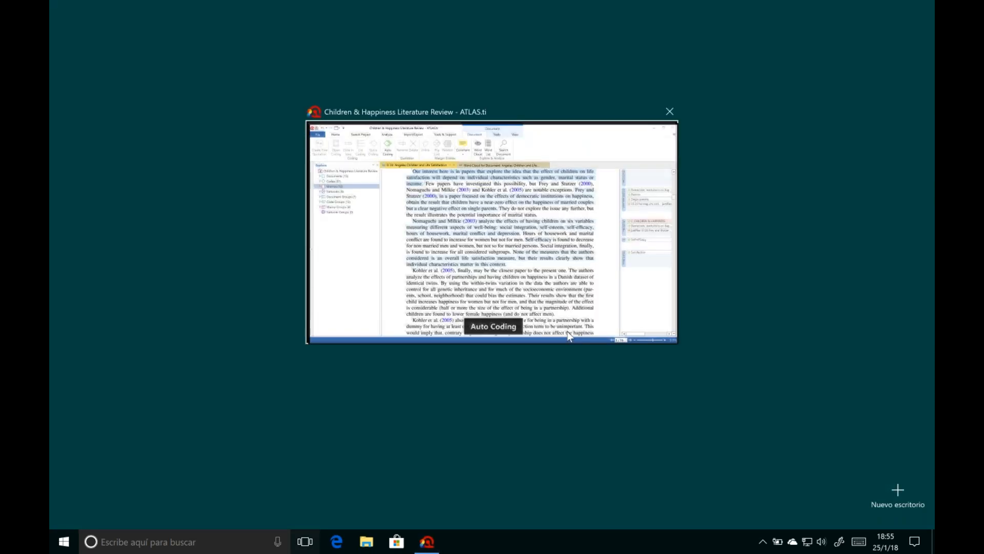
click(561, 267)
- Review the quotations auto-coded with Satisfaction on pages 5 and 4, highlighting their passages in the text
drag(923, 183, 928, 232)
click(803, 322)
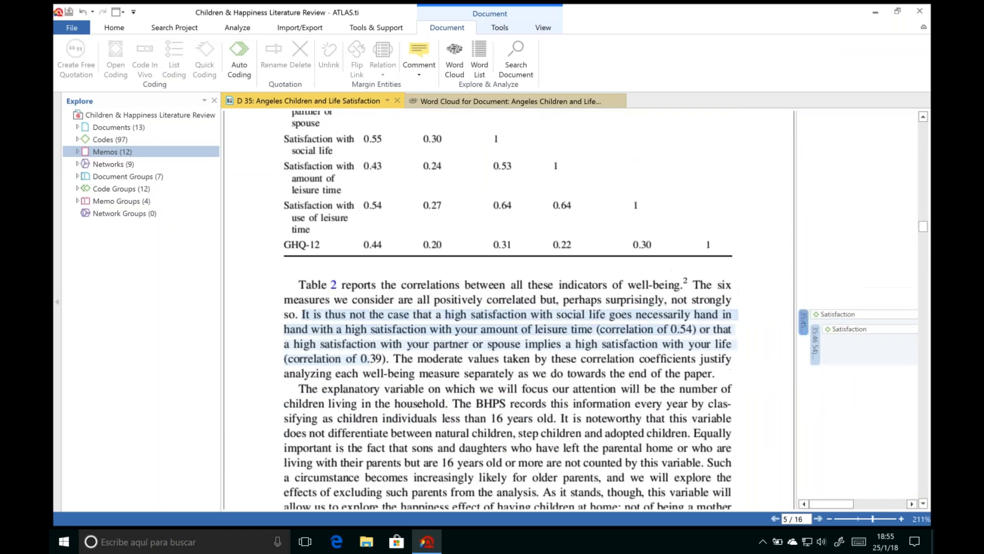
click(811, 345)
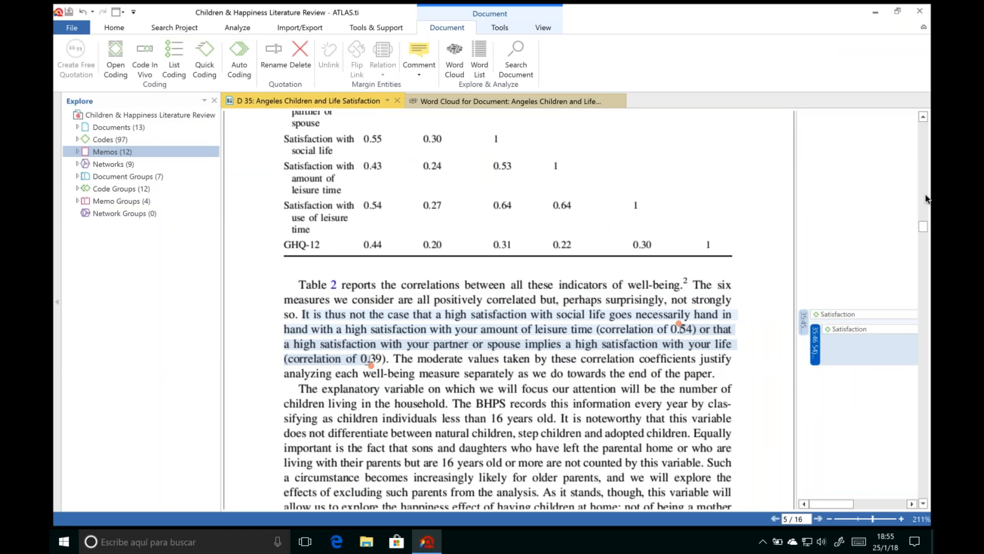
click(923, 117)
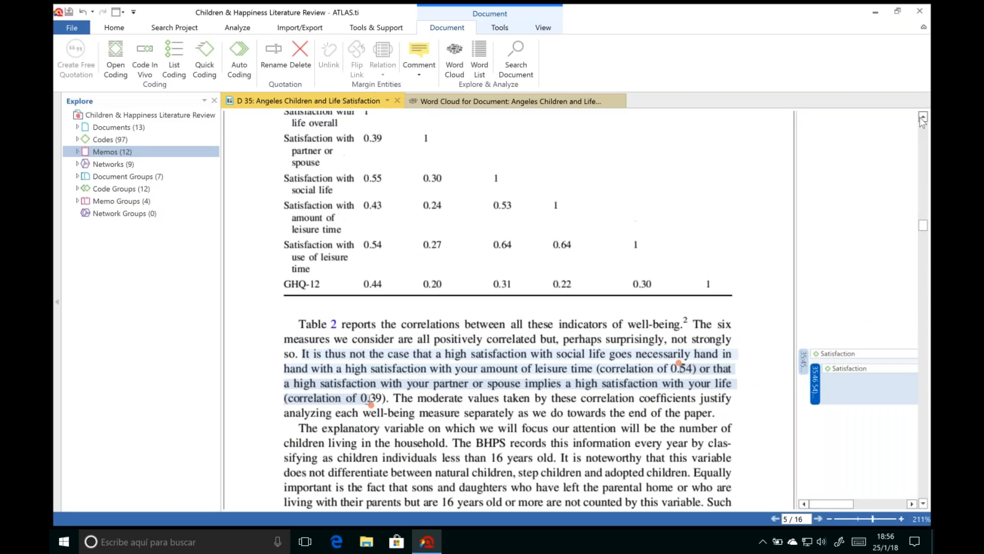
click(922, 118)
click(923, 118)
click(923, 118)
click(805, 341)
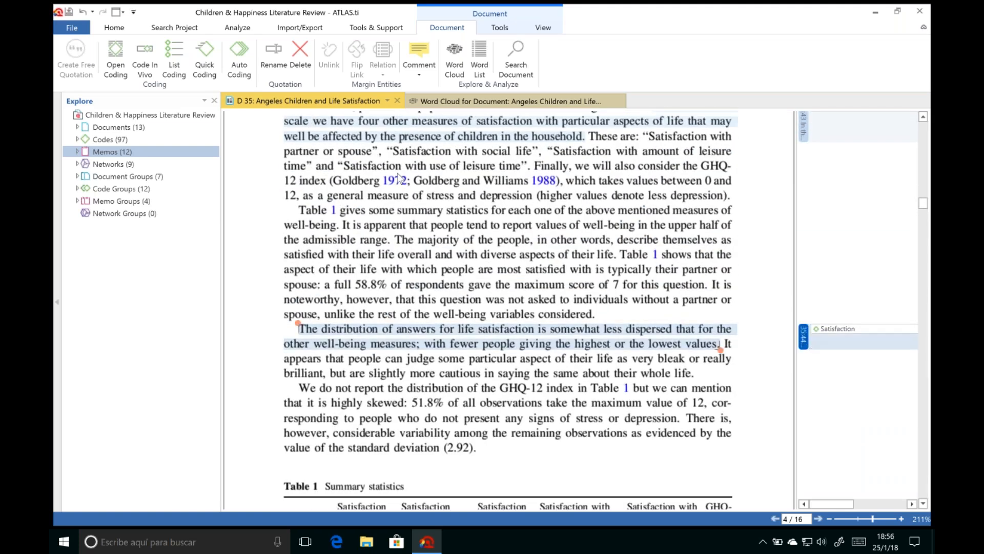
- Close the Children and Life Satisfaction document and its word cloud
click(398, 101)
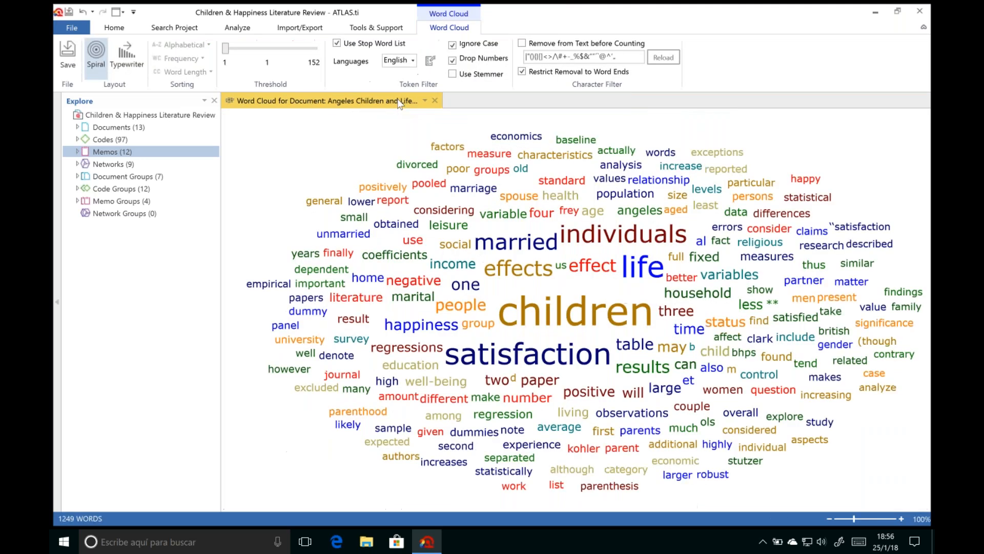
click(434, 102)
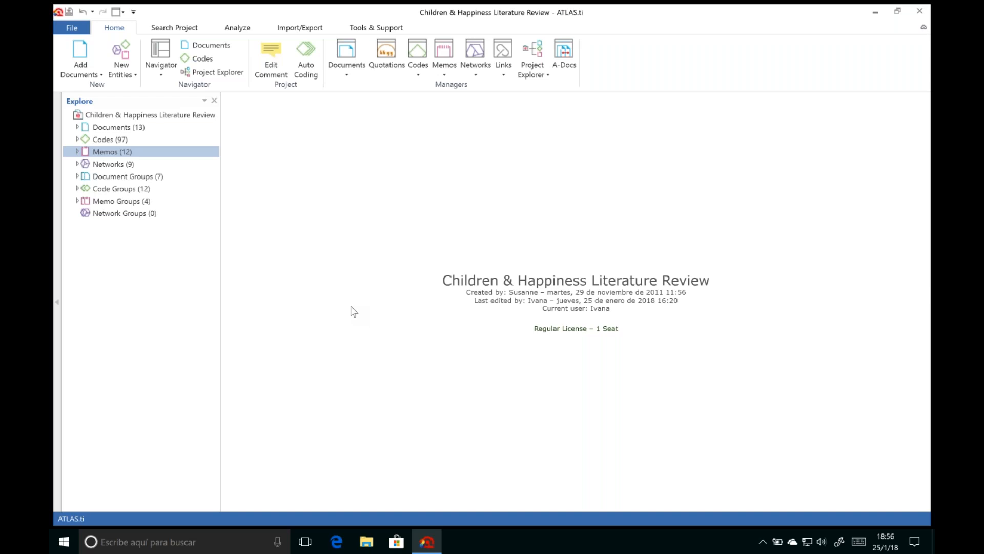
- Look through the project's list of memos and collapse it again
click(77, 151)
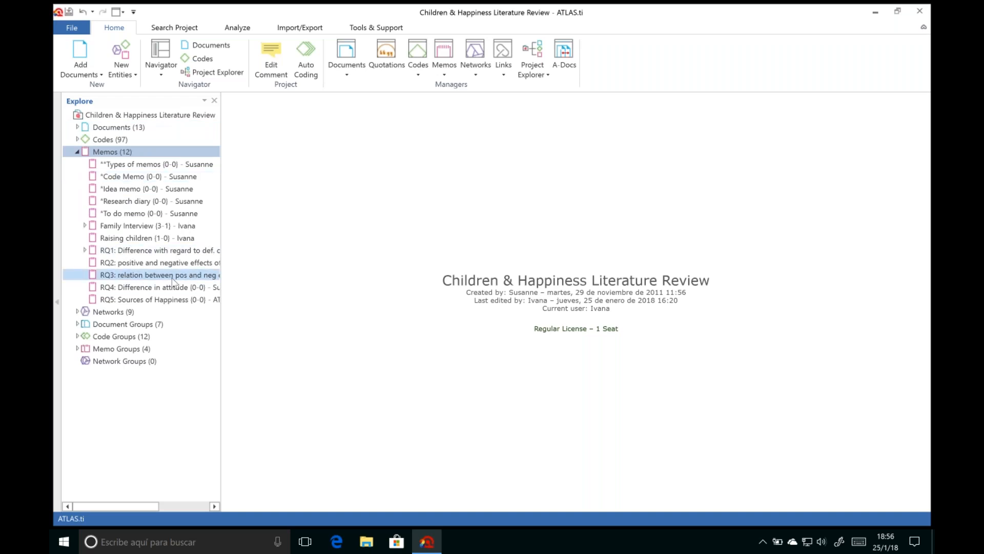
click(78, 153)
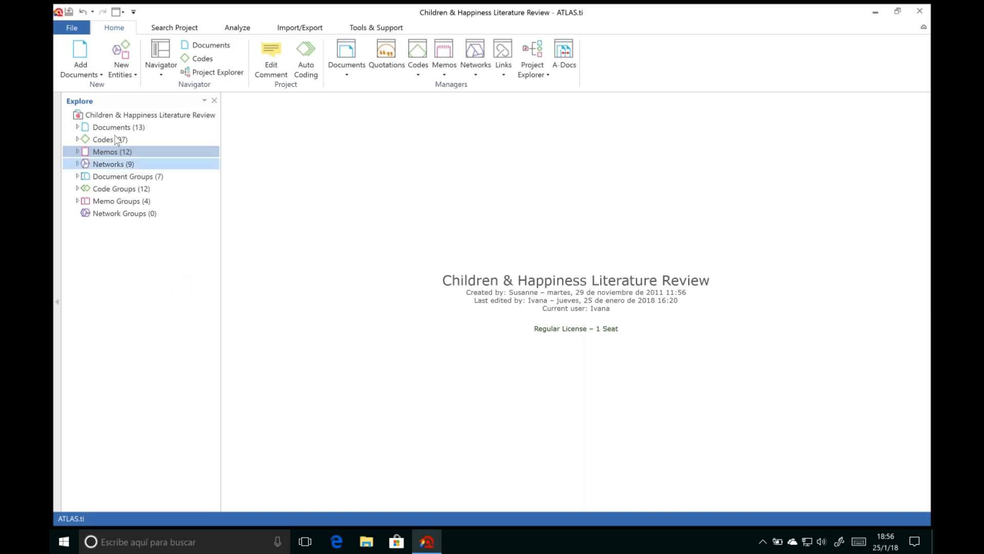
- Create a new network named Definition of Happiness
click(127, 59)
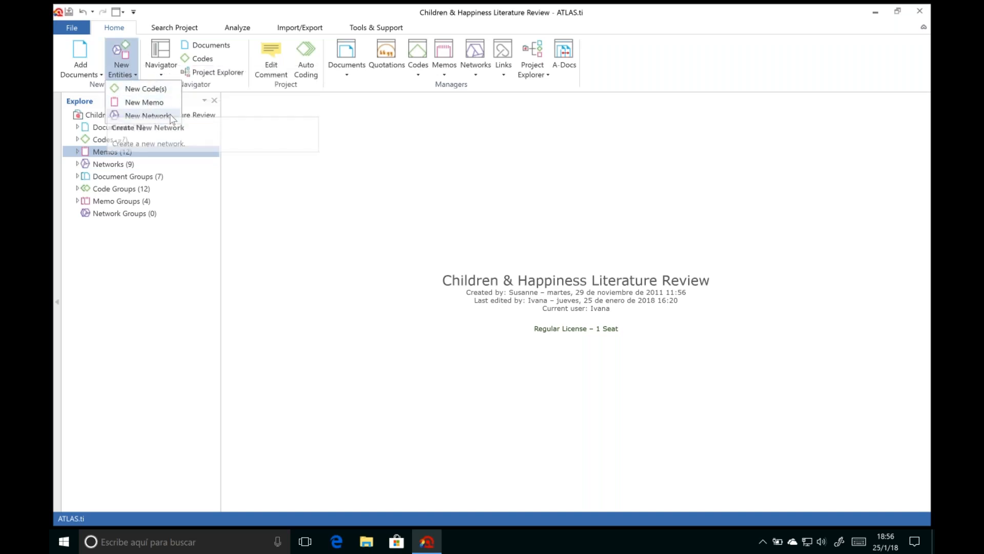
click(172, 117)
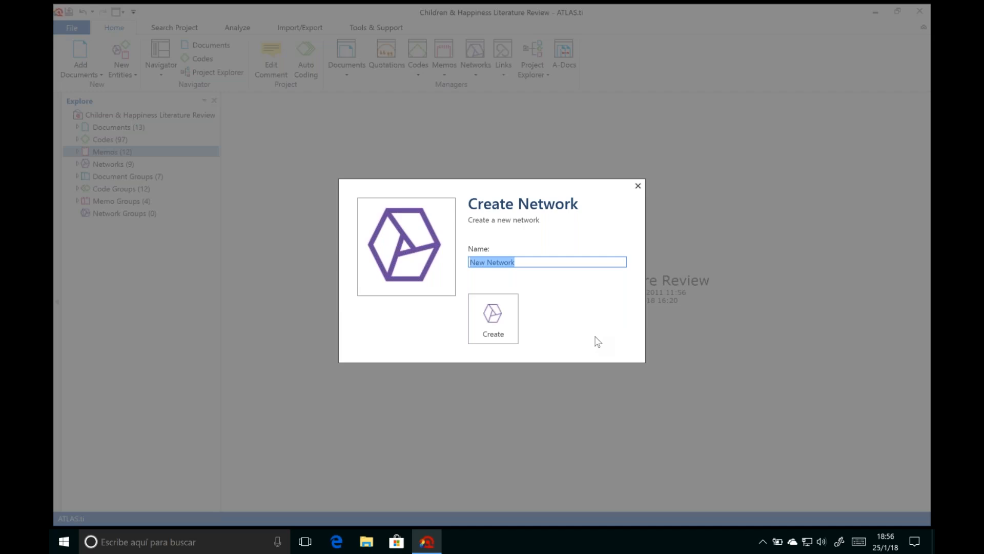
text(Definition of Happiness)
key(Return)
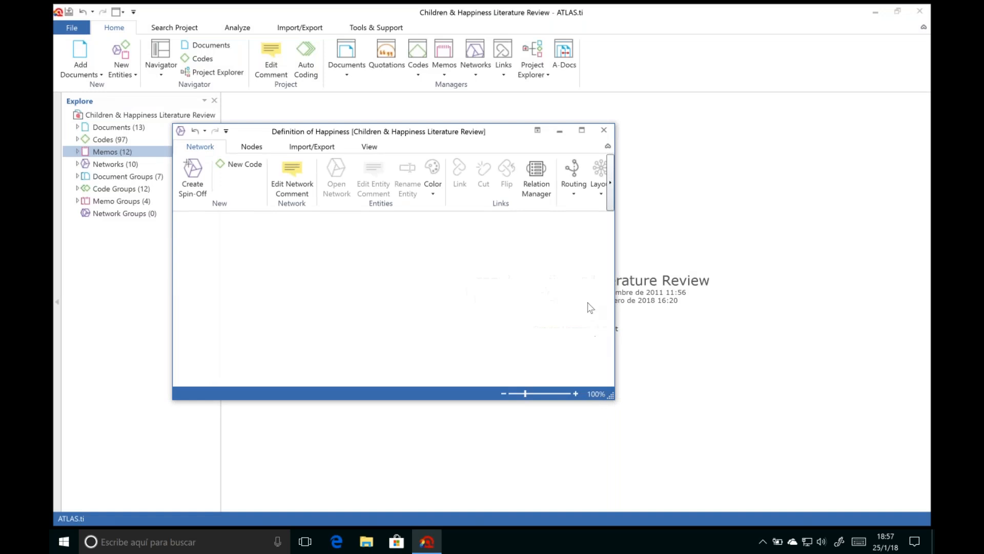
- Reposition the floating Definition of Happiness network window and dock it in the main workspace, trying its floating mode once more
drag(280, 134, 370, 112)
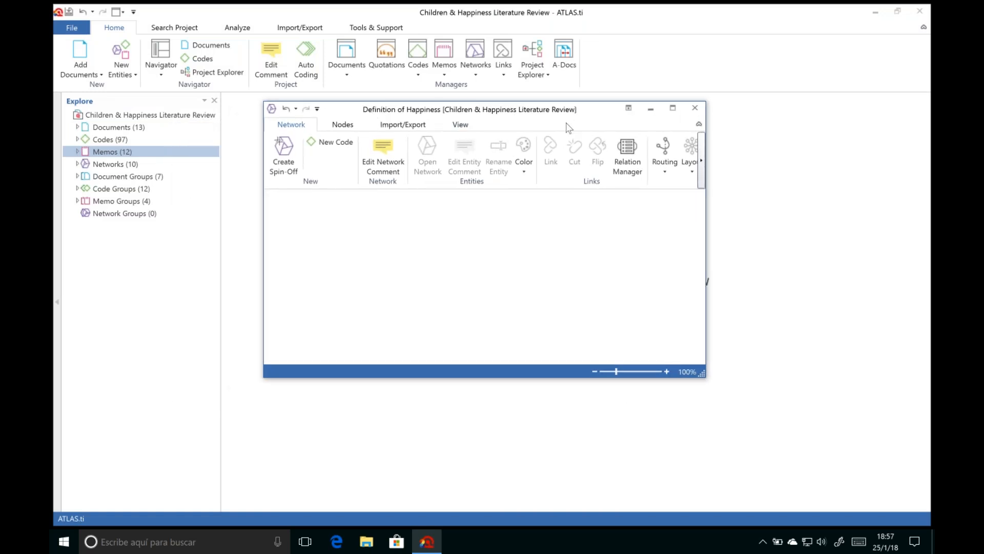
drag(597, 115, 623, 124)
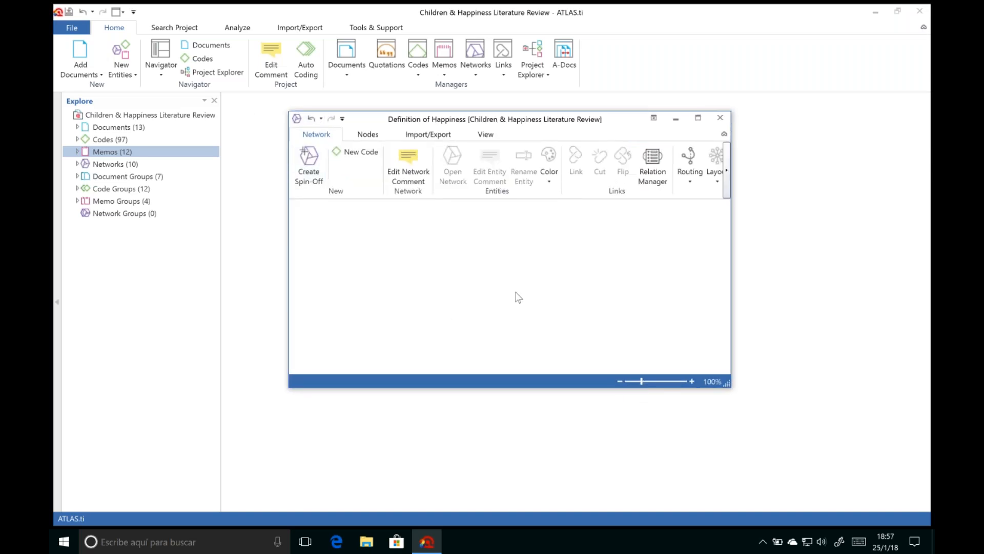
drag(623, 126, 621, 148)
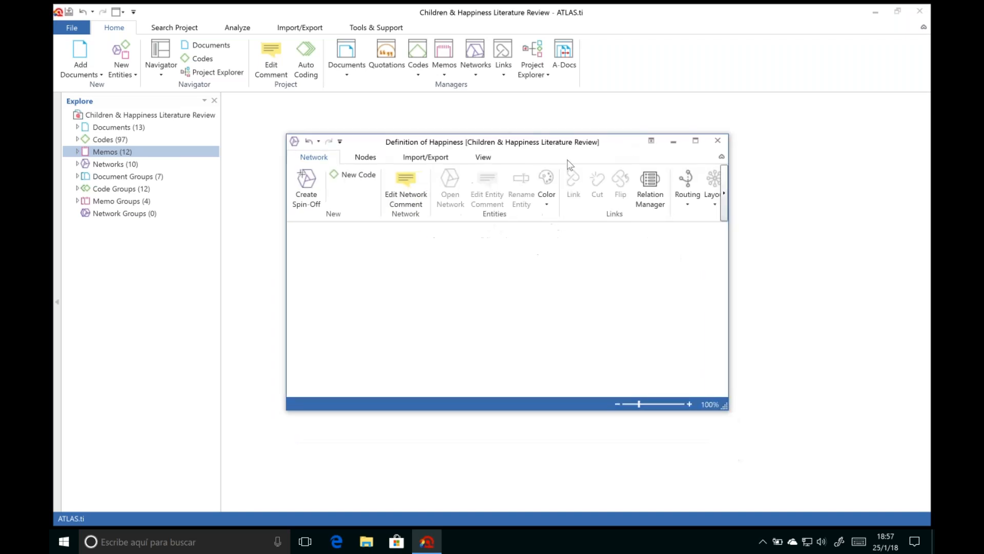
click(656, 146)
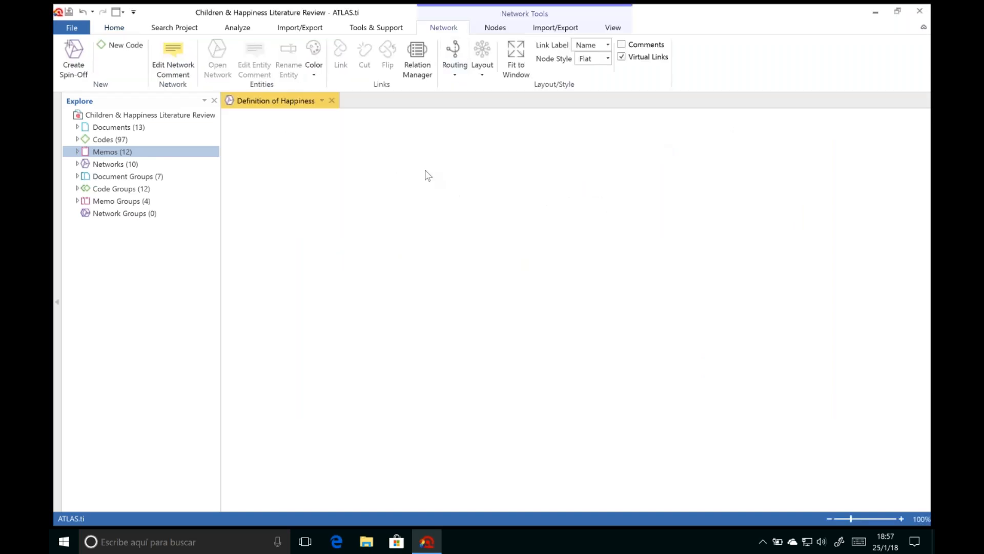
click(321, 100)
click(360, 158)
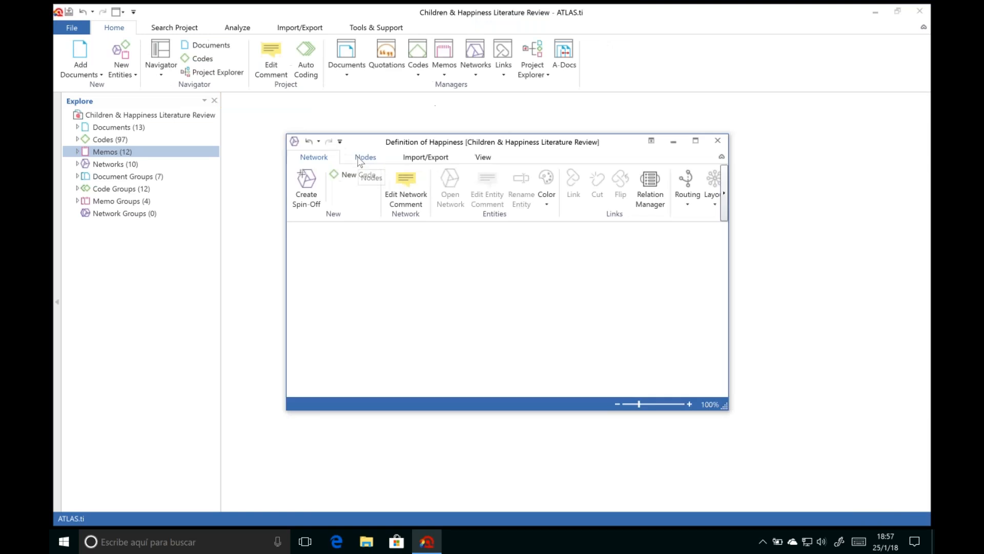
click(651, 141)
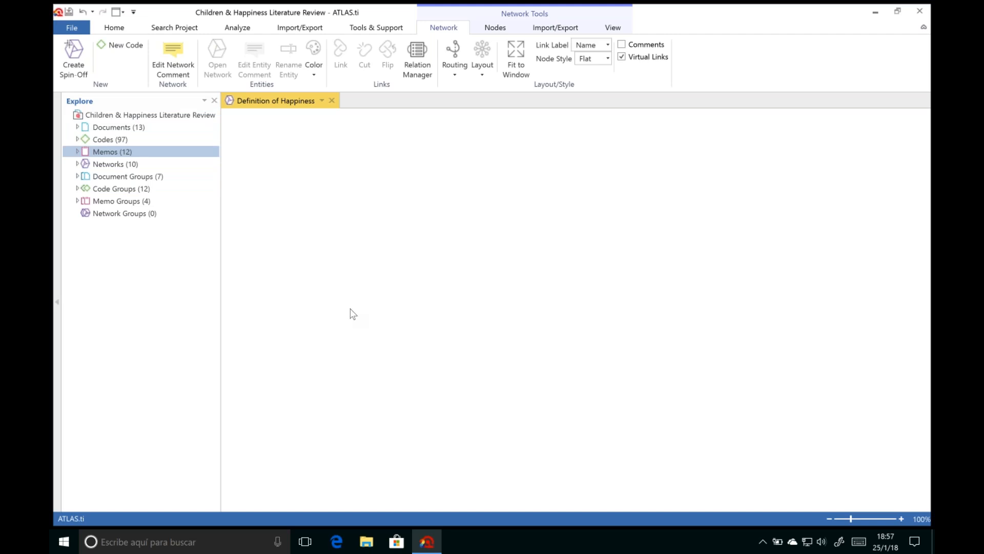
- Expand the project's codes and add D_DEFINITION HAPPINESS to the network
click(72, 138)
click(77, 140)
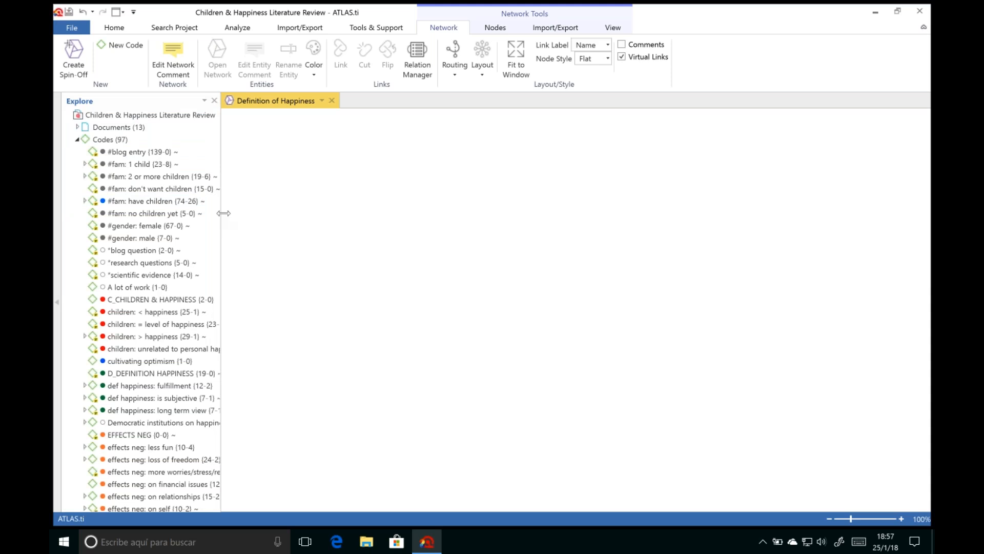
scroll(143, 308, down, 4)
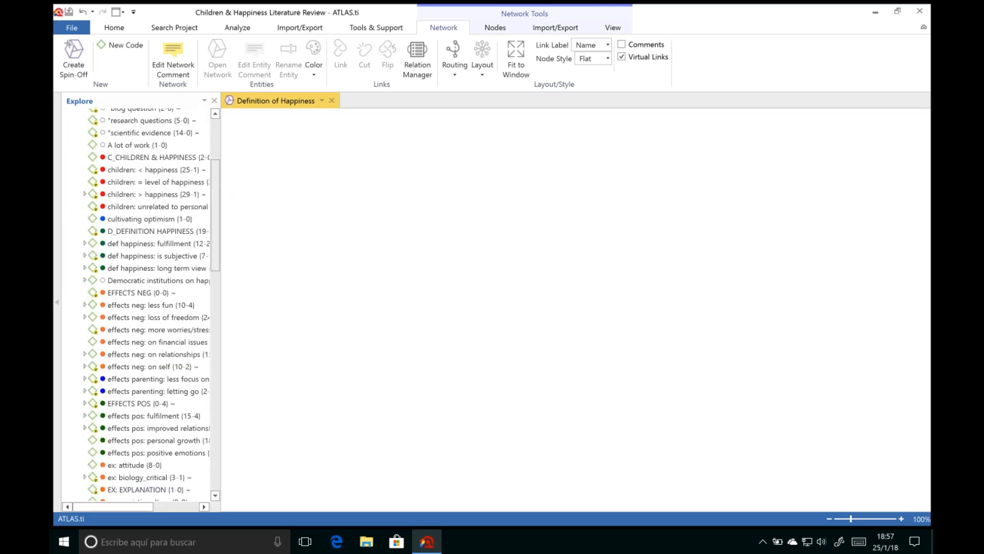
click(157, 232)
drag(157, 232, 446, 195)
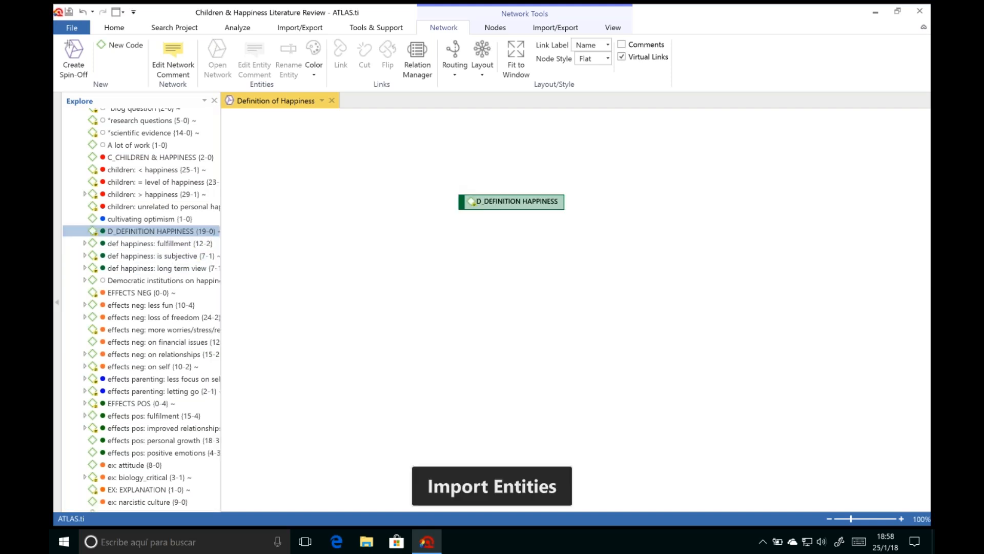
- Add the codes def happiness: fulfillment, def happiness: is subjective and def happiness: long term view to the network, below D_DEFINITION HAPPINESS
click(162, 245)
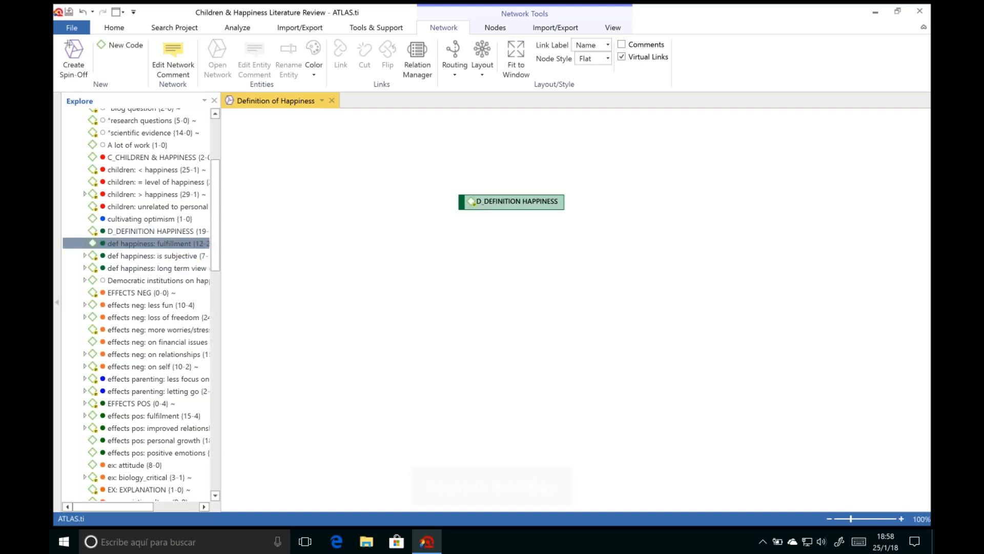
drag(162, 246, 376, 254)
click(162, 255)
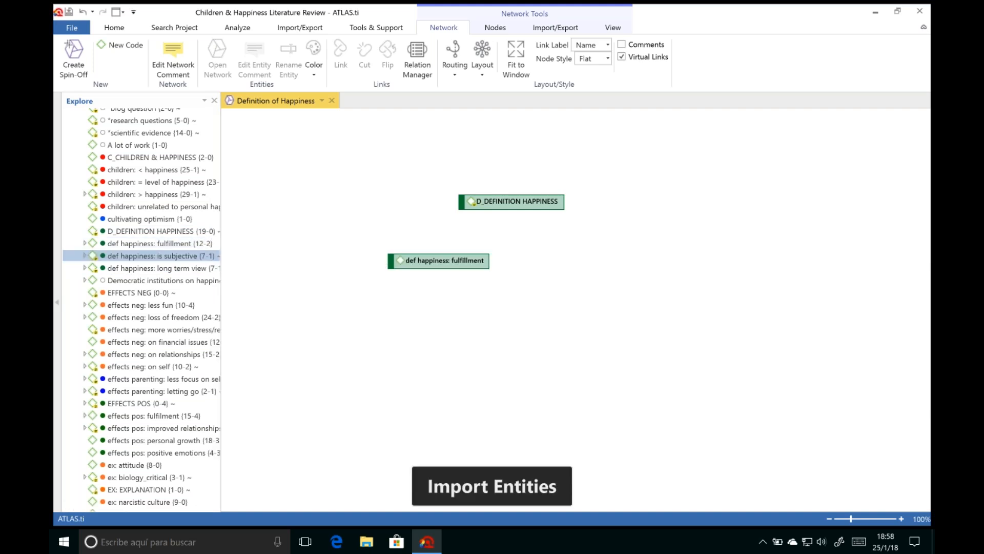
drag(162, 255, 493, 304)
drag(192, 270, 621, 249)
- Arrange the four nodes with D_DEFINITION HAPPINESS centred on top and the three def happiness codes spread out beneath it
drag(513, 200, 564, 172)
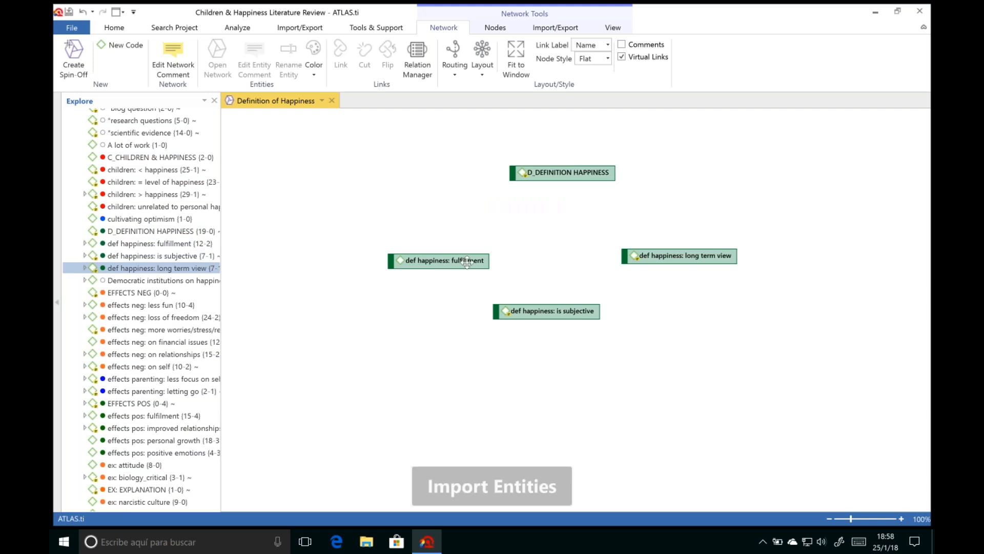
drag(463, 261, 441, 254)
drag(505, 311, 491, 295)
drag(634, 255, 609, 253)
drag(546, 169, 517, 170)
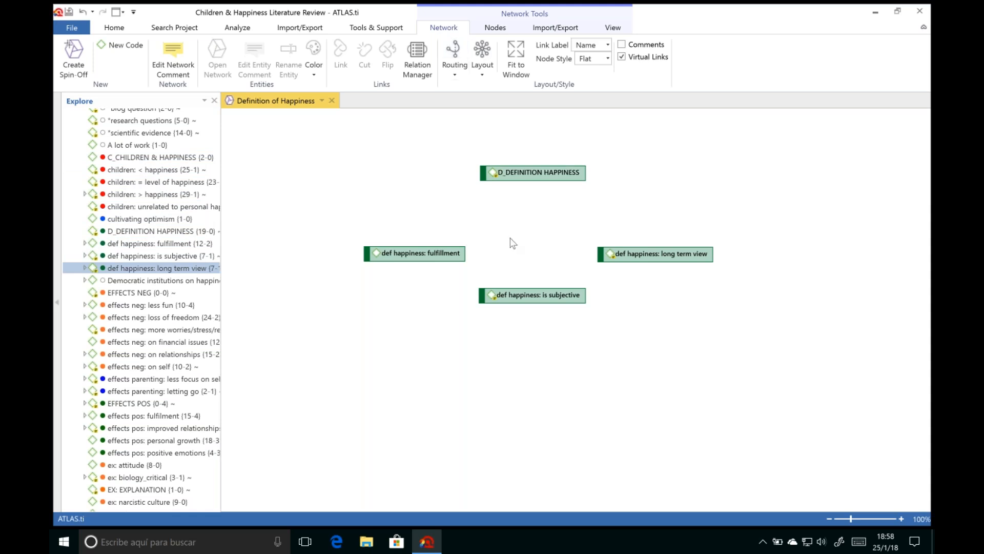
click(160, 231)
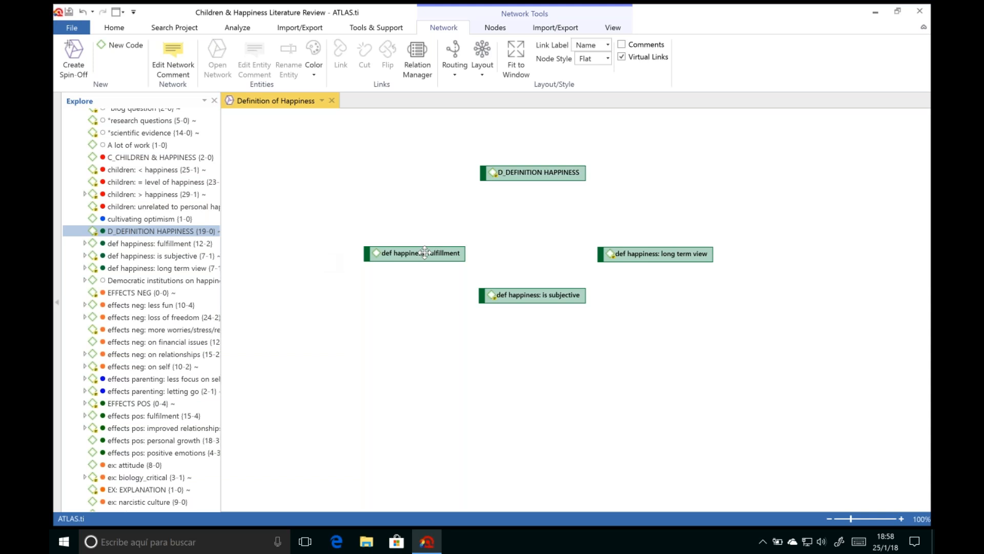
drag(424, 252, 425, 253)
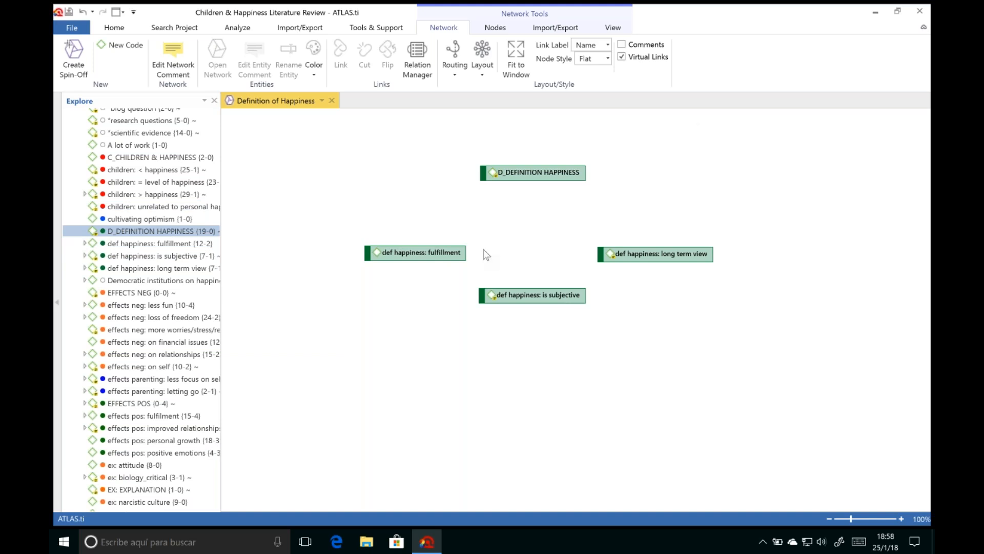
right_click(536, 171)
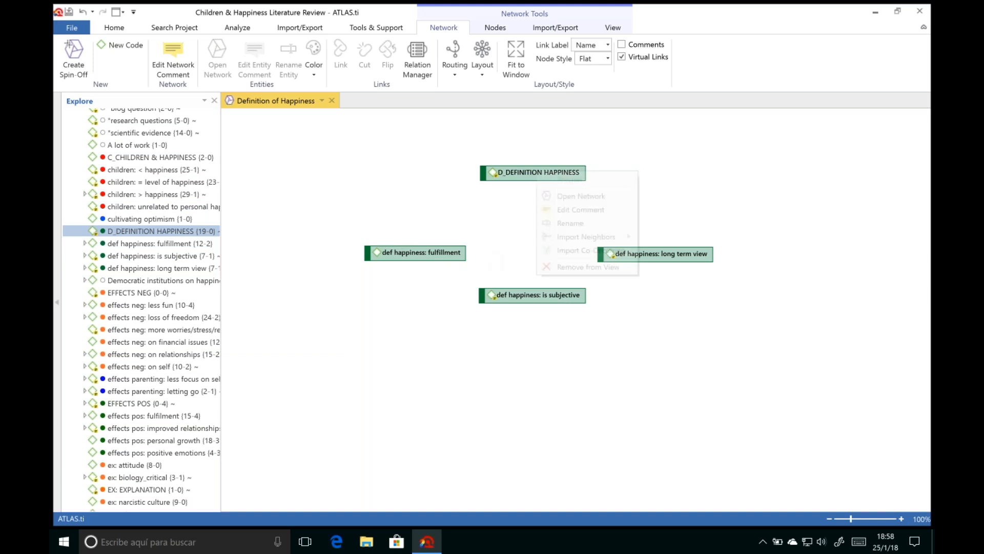
click(390, 218)
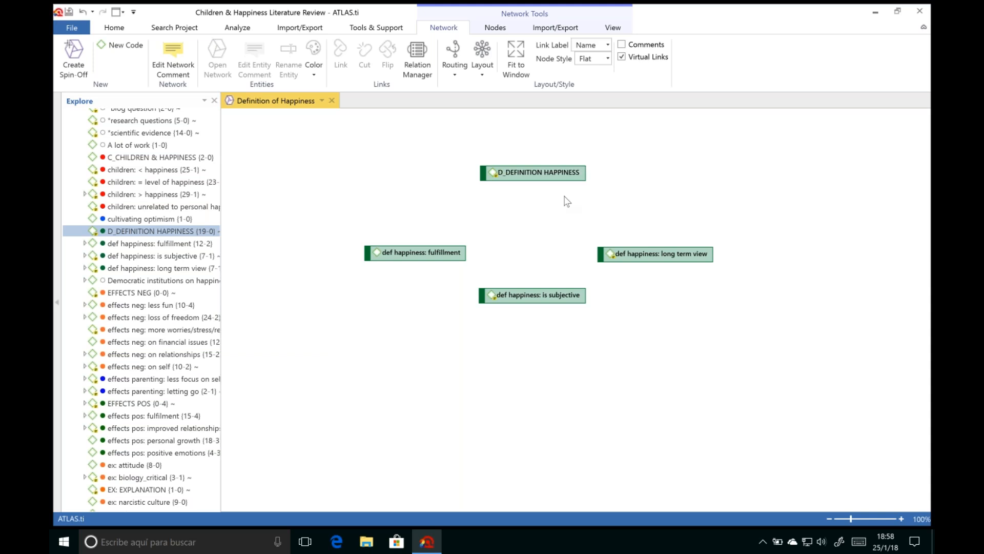
- Link def happiness: fulfillment to D_DEFINITION HAPPINESS with the relation "is part of"
click(419, 250)
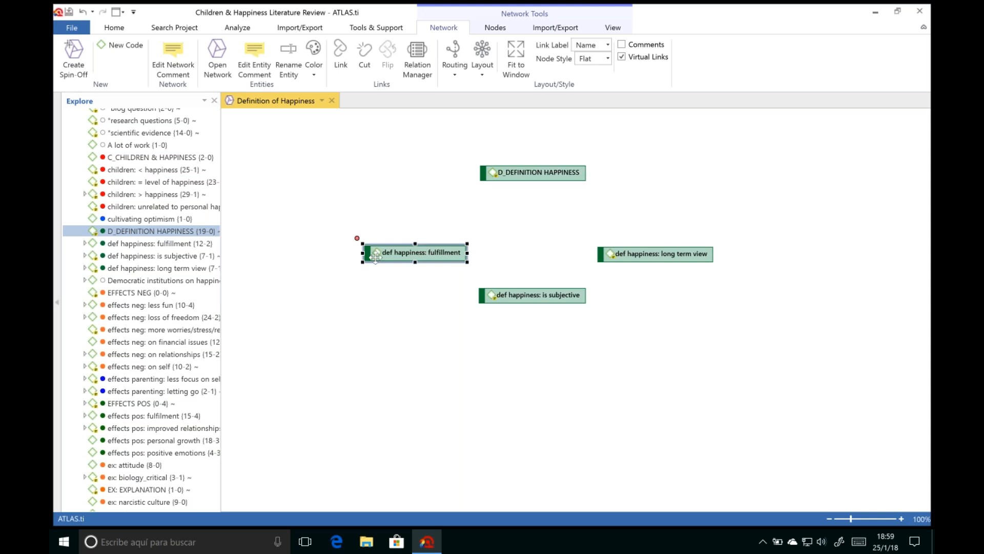
drag(358, 239, 534, 178)
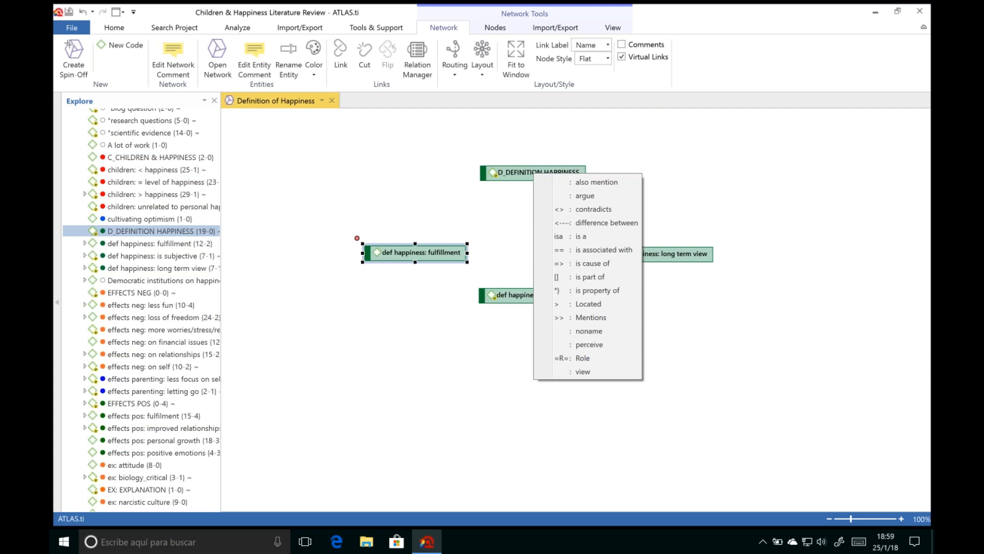
click(589, 277)
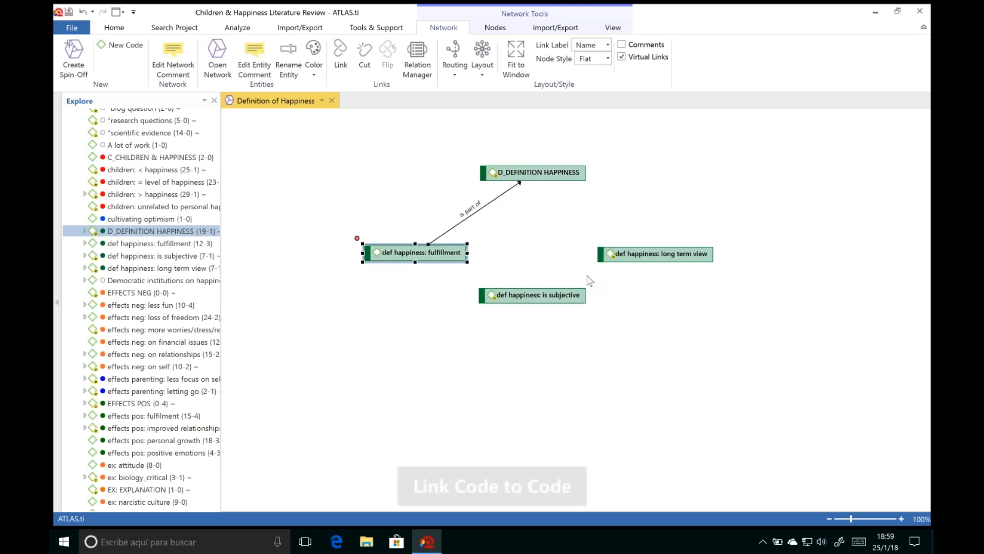
- Link def happiness: is subjective and def happiness: long term view to D_DEFINITION HAPPINESS, each with the relation "is part of"
click(547, 293)
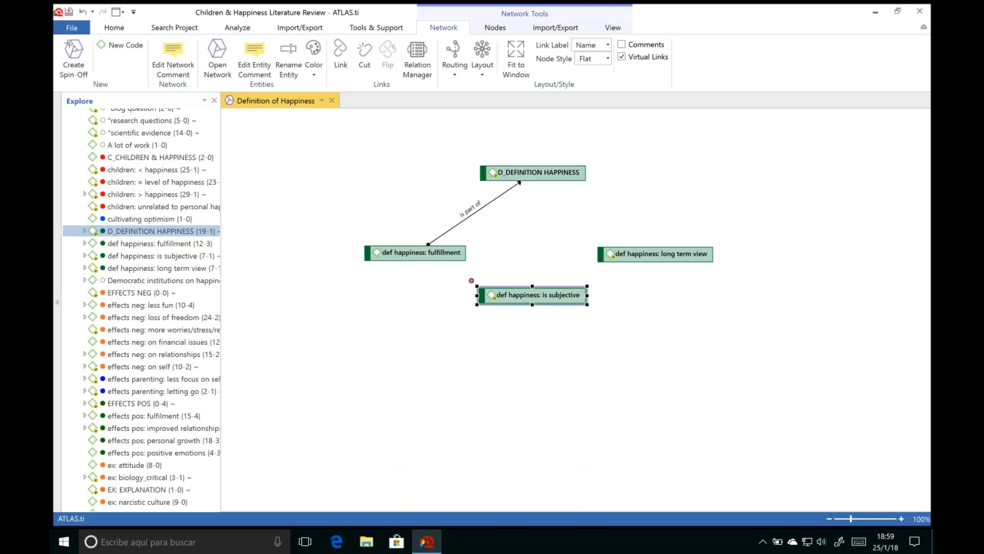
drag(471, 280, 538, 177)
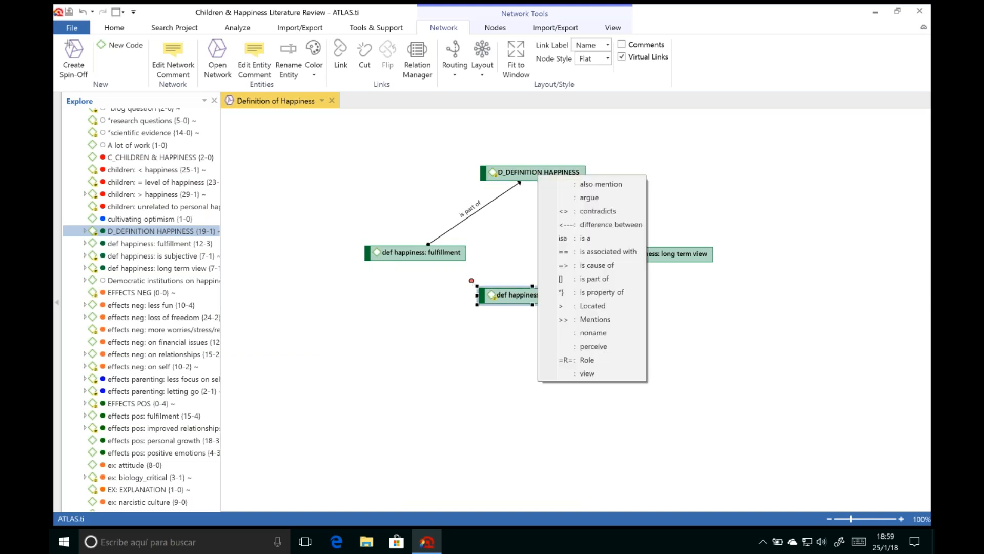
click(622, 278)
click(626, 256)
drag(590, 239, 550, 180)
click(620, 279)
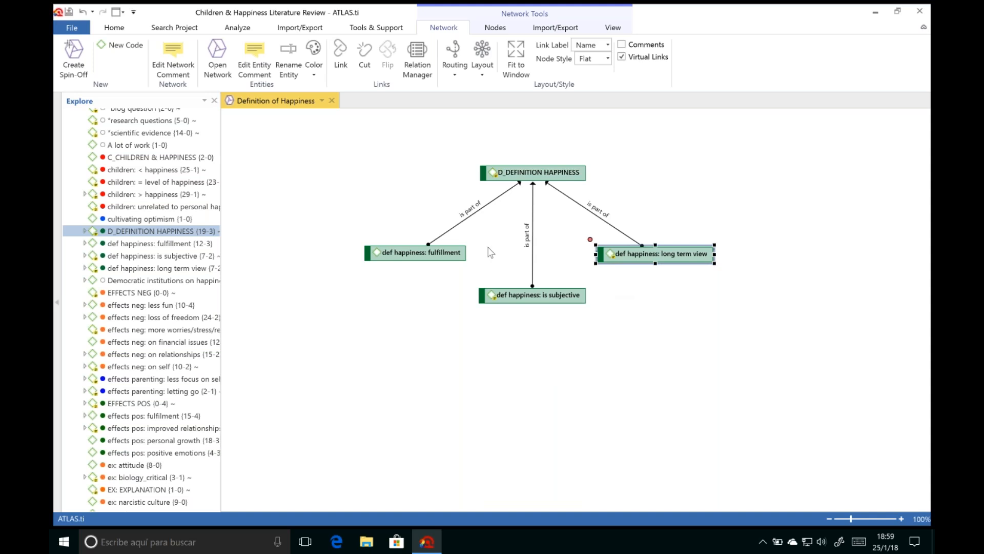
click(539, 349)
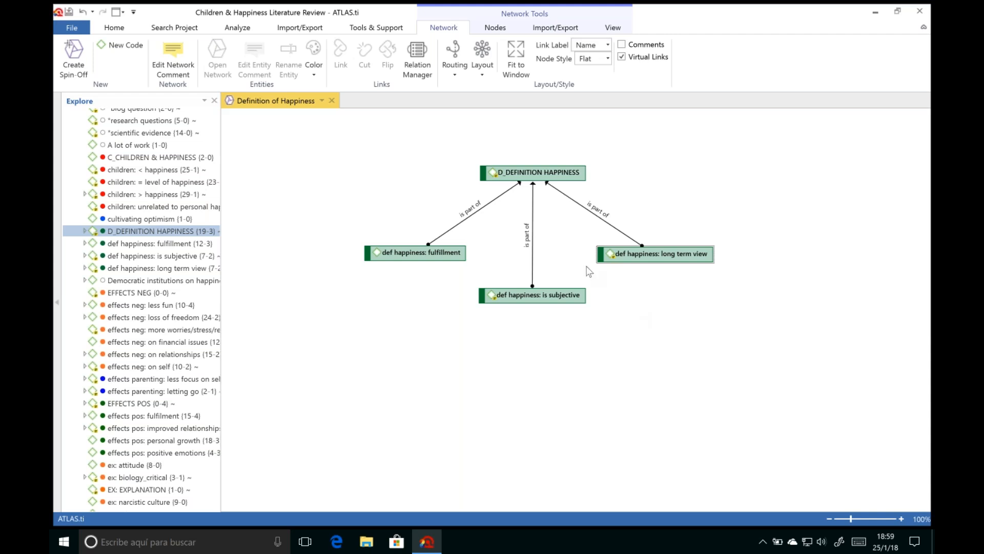
- Display the code comments in the network nodes and move the enlarged nodes further apart
click(613, 29)
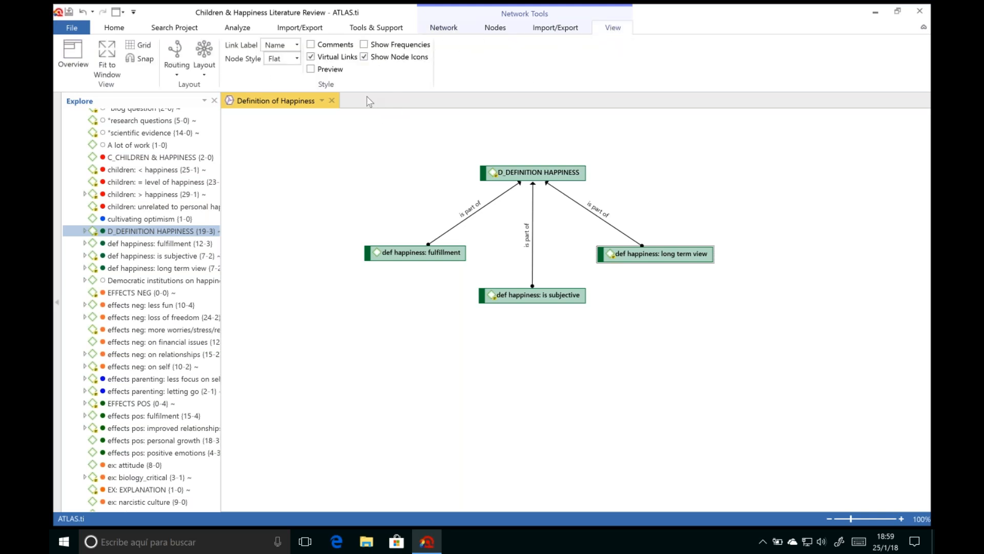
click(311, 45)
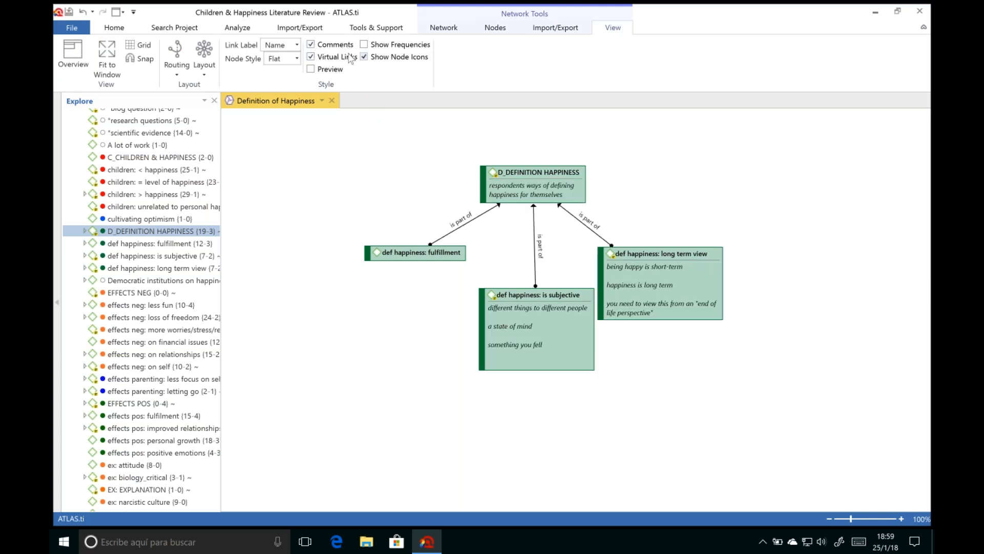
drag(523, 183, 523, 157)
drag(524, 307, 519, 303)
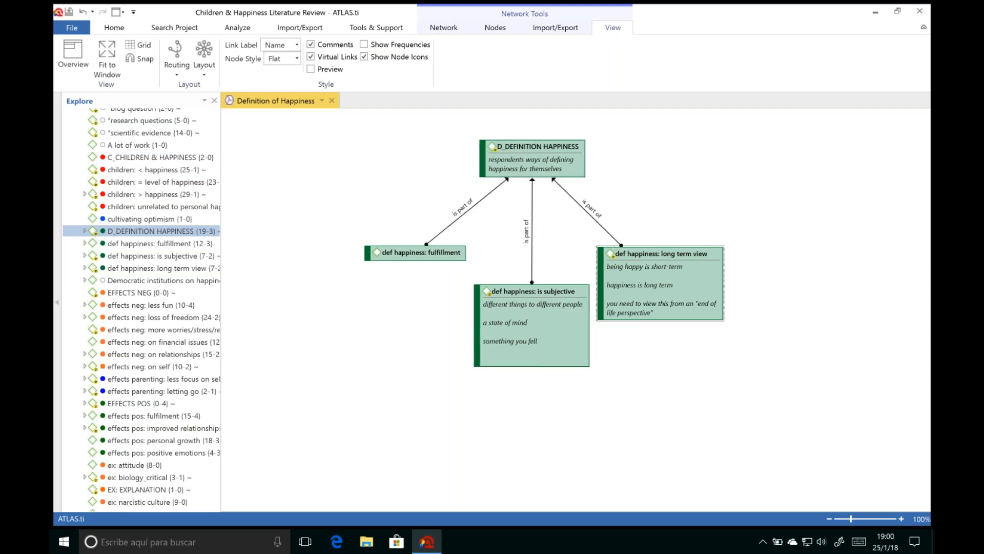
drag(645, 262, 662, 259)
click(311, 44)
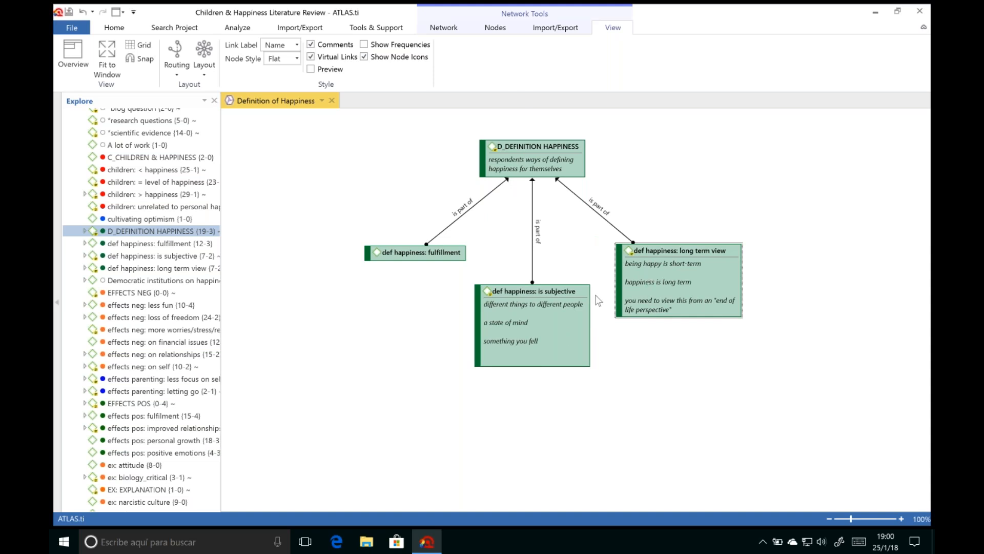
- Show the frequencies in the network nodes and space out the three def happiness nodes to fit
click(364, 45)
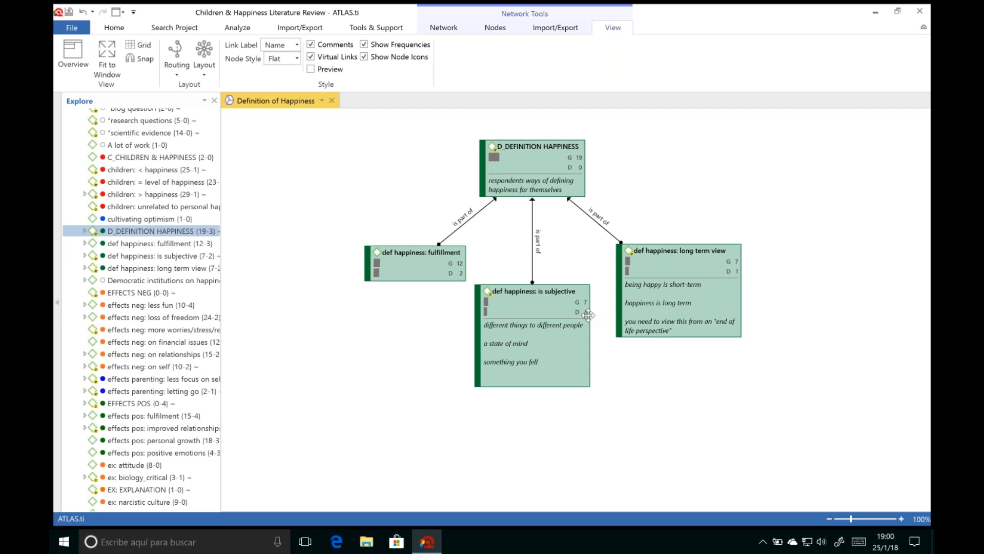
drag(588, 314, 588, 330)
drag(421, 263, 405, 272)
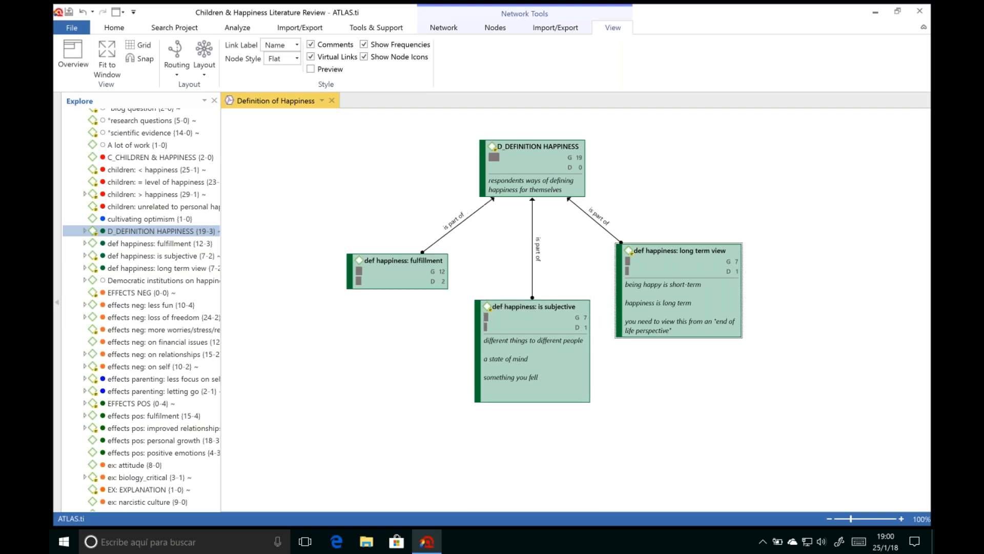
drag(647, 254, 653, 256)
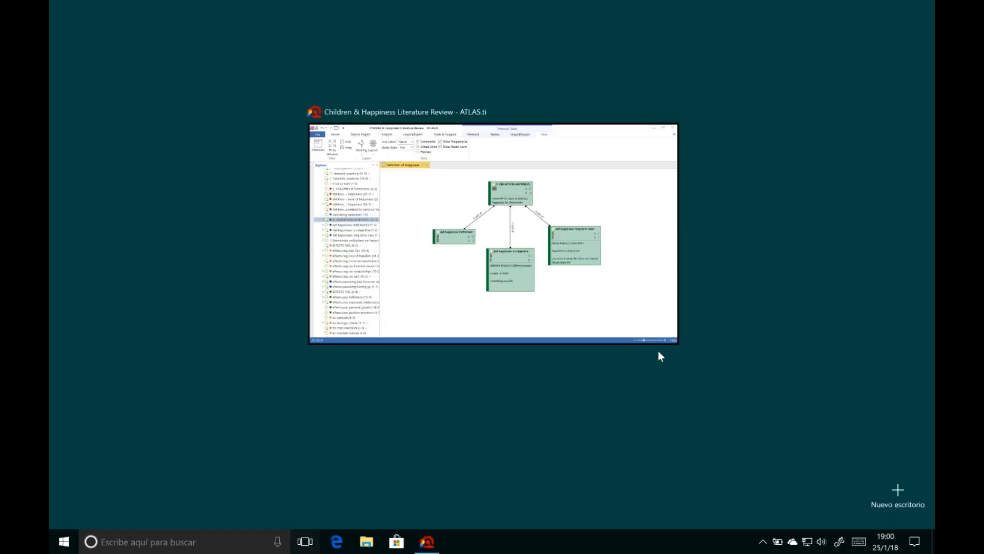
click(646, 340)
scroll(568, 360, down, 1)
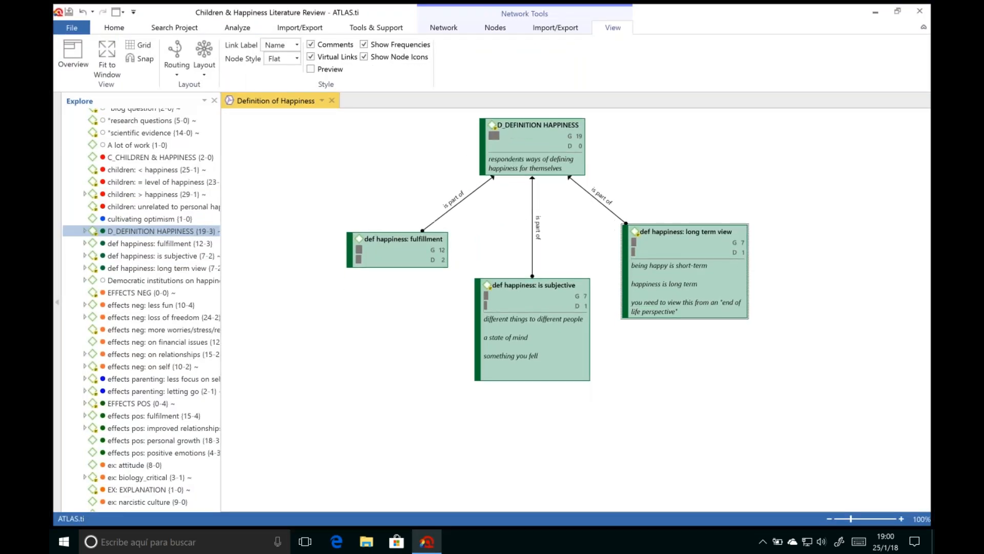
- Import the quotation neighbors of the def happiness: is subjective node into the network
scroll(523, 294, up, 1)
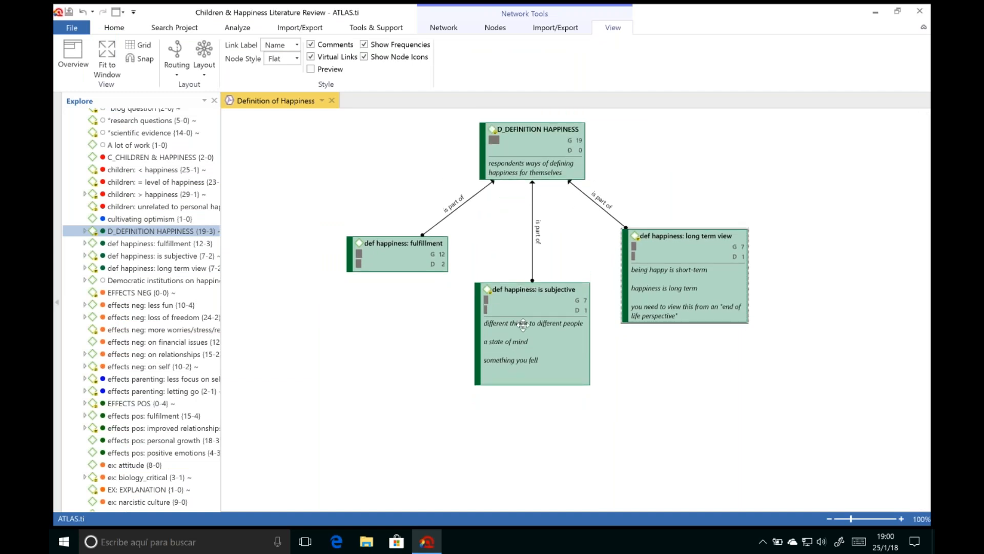
scroll(514, 353, down, 1)
scroll(544, 344, down, 1)
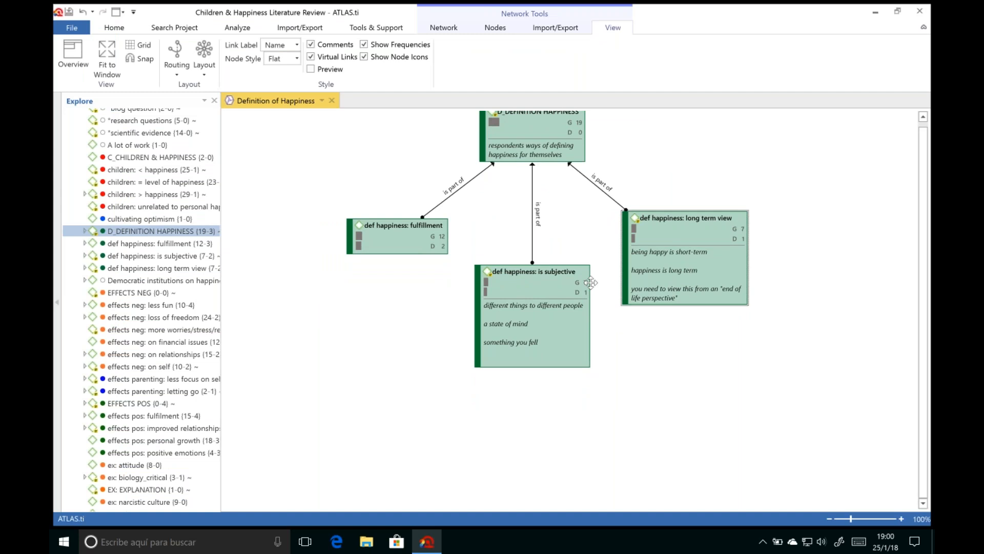
scroll(590, 283, down, 1)
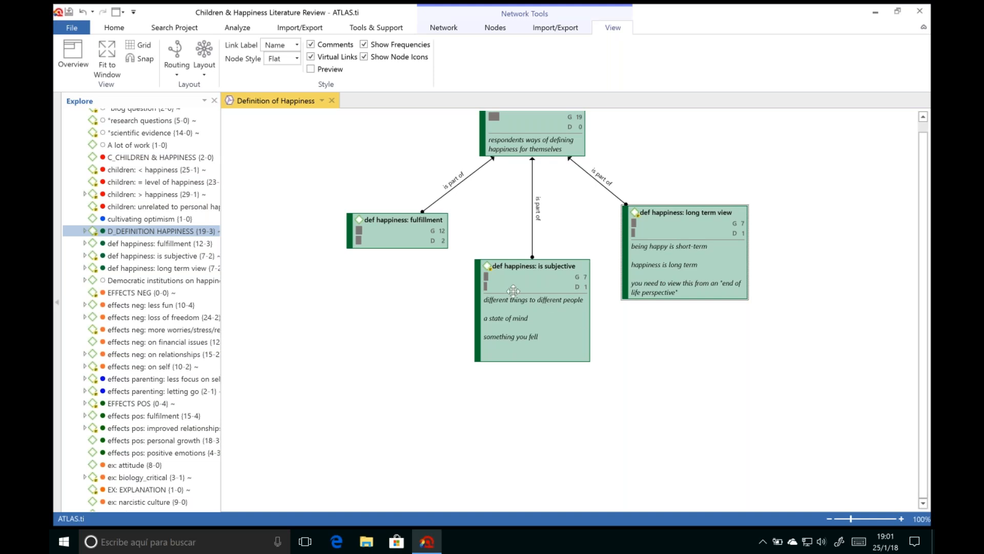
right_click(533, 288)
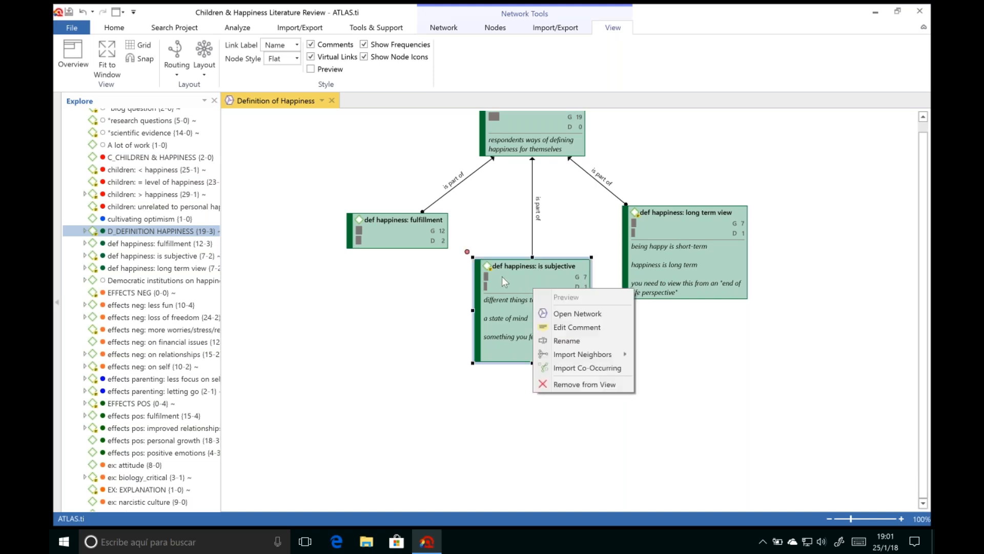
mouse_move(566, 356)
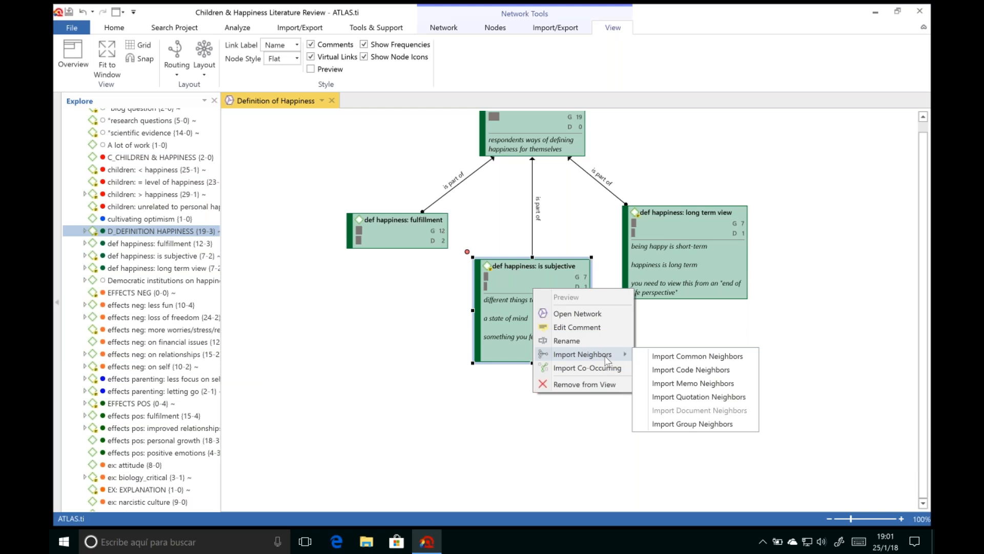
click(684, 398)
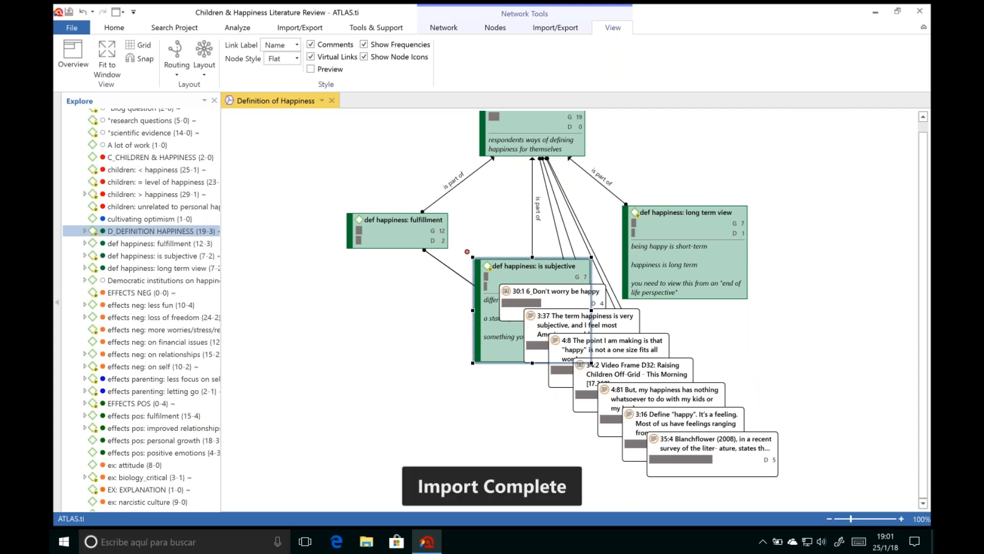
- Spread quotations 35:4, 3:16, 4:81 and 34:2 out below the def happiness nodes
scroll(688, 425, down, 1)
drag(689, 432, 756, 390)
drag(661, 405, 341, 373)
drag(636, 399, 443, 448)
drag(363, 377, 337, 368)
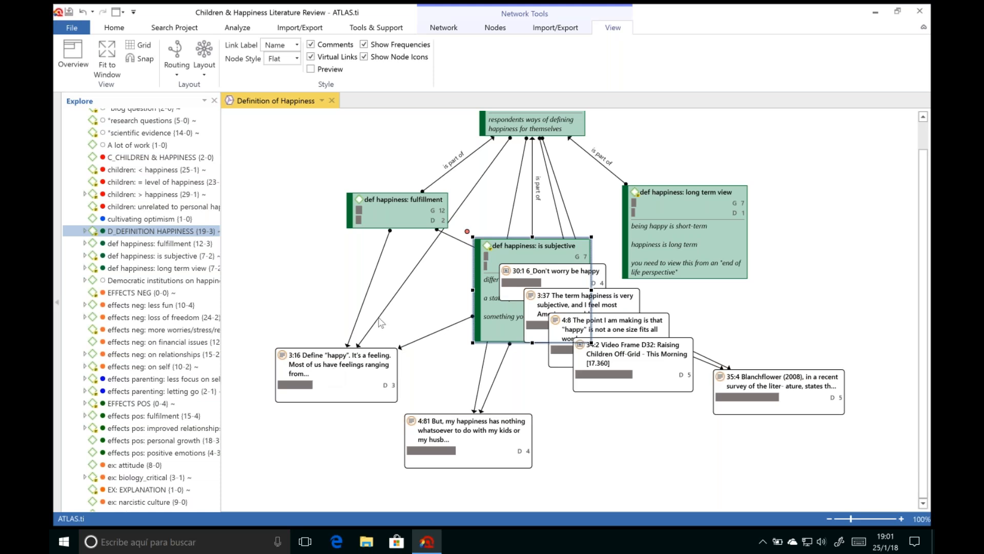
drag(518, 420, 488, 409)
drag(636, 350, 671, 432)
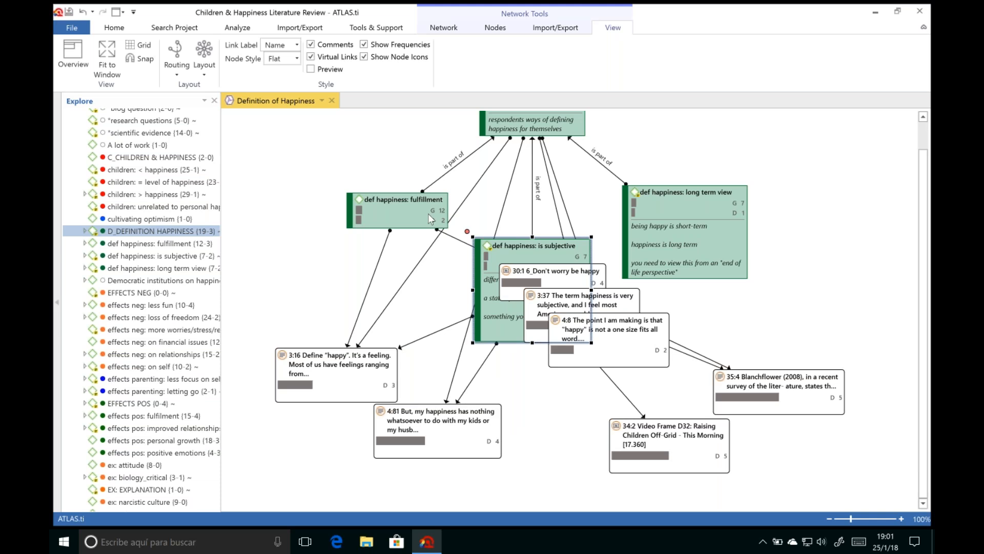
- Separate quotations 4:8, 3:37 and 30:1 from the def happiness: is subjective node and even out the spacing around 4:81
drag(605, 341, 599, 435)
drag(573, 298, 562, 216)
drag(595, 289, 316, 440)
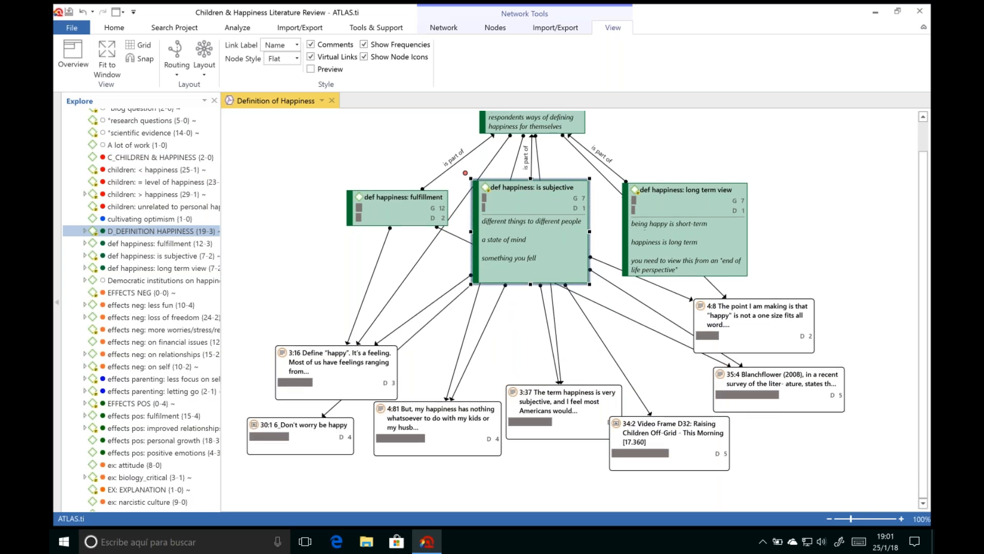
scroll(547, 353, down, 2)
drag(544, 344, 534, 310)
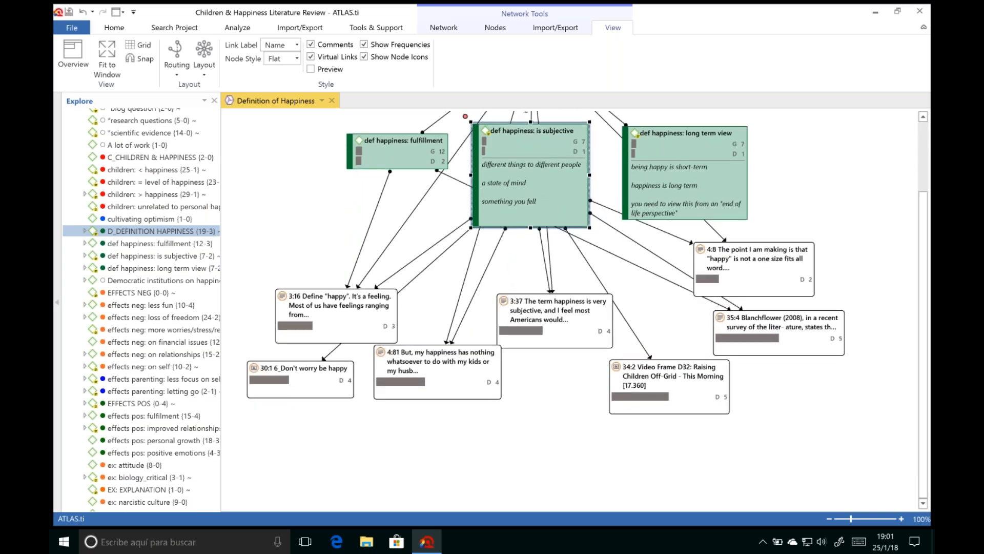
drag(456, 360, 456, 376)
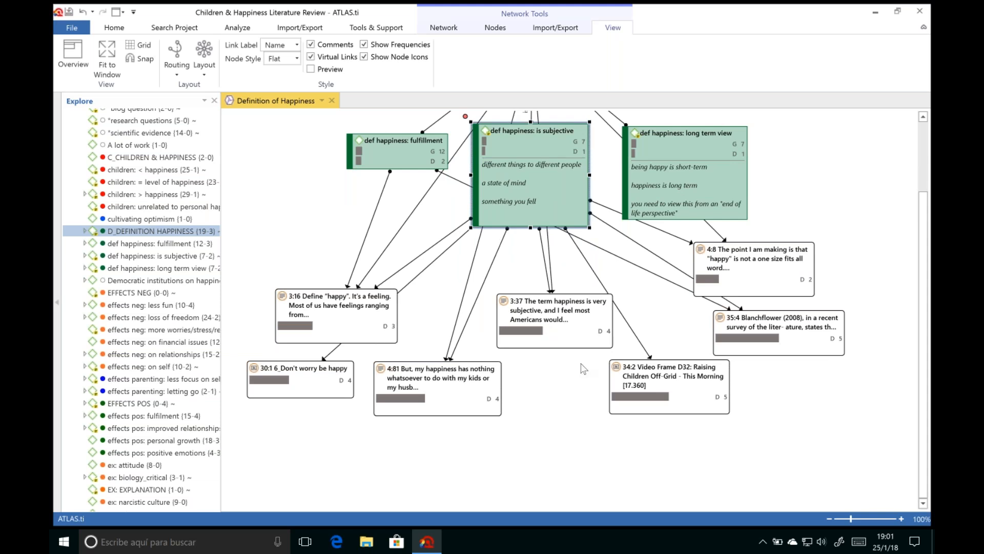
- Show content previews in the network nodes and rearrange the enlarged quotation nodes to reduce their overlap
click(311, 69)
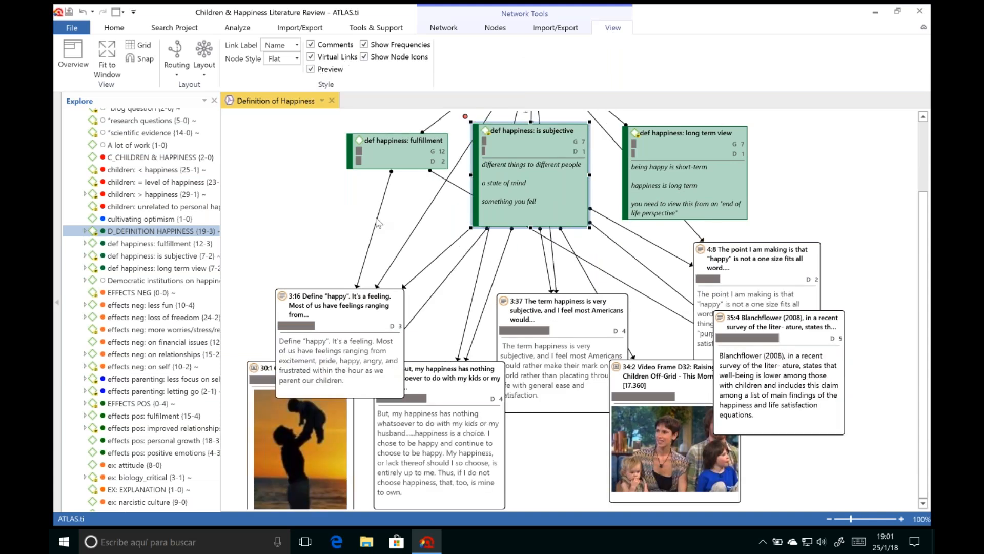
scroll(379, 223, down, 1)
drag(341, 260, 336, 200)
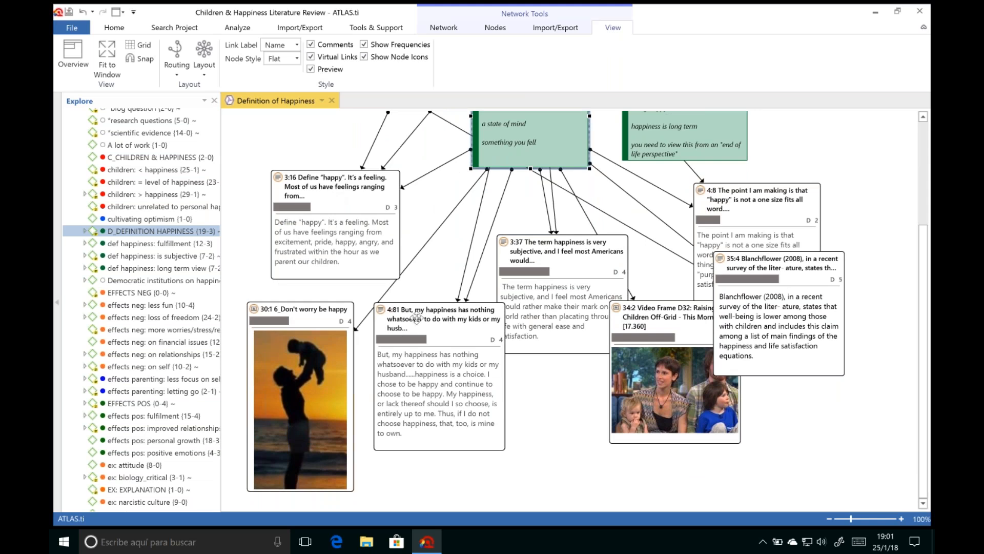
drag(416, 318, 408, 318)
drag(569, 254, 585, 253)
drag(625, 323, 389, 463)
drag(436, 303, 443, 287)
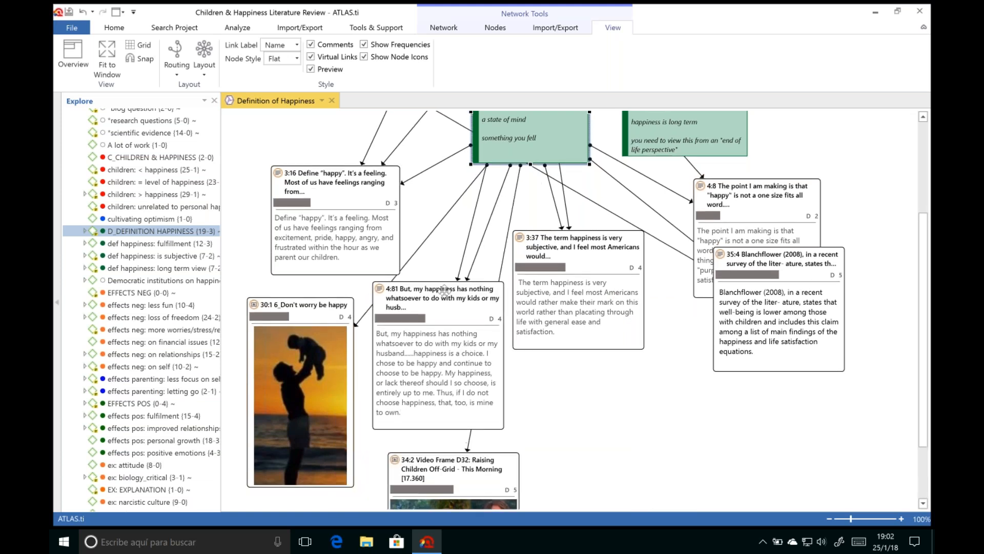
drag(564, 242, 593, 268)
- Move quotation 35:4 clear of 4:8 and adjust the spacing of quotations 4:8 and 3:37
scroll(465, 192, up, 3)
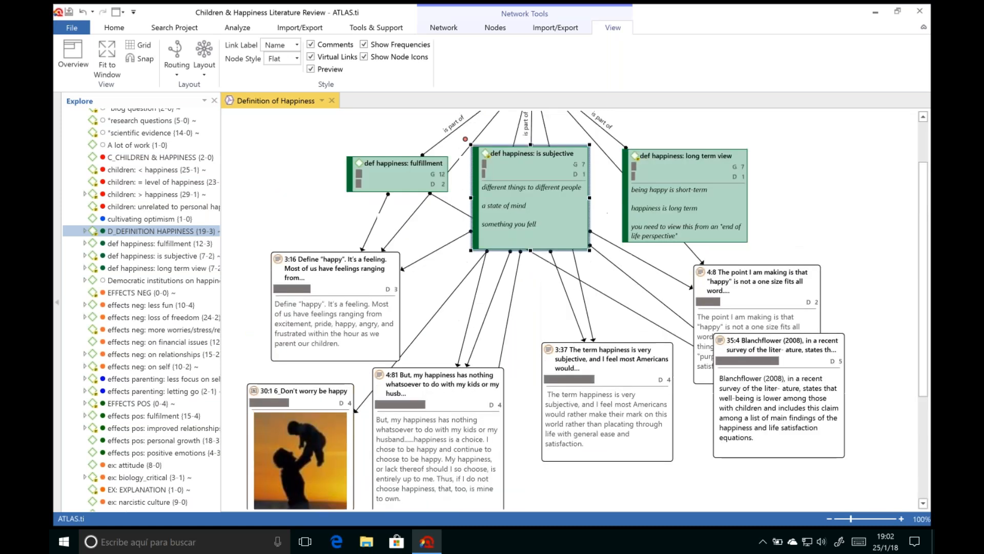
scroll(564, 205, up, 1)
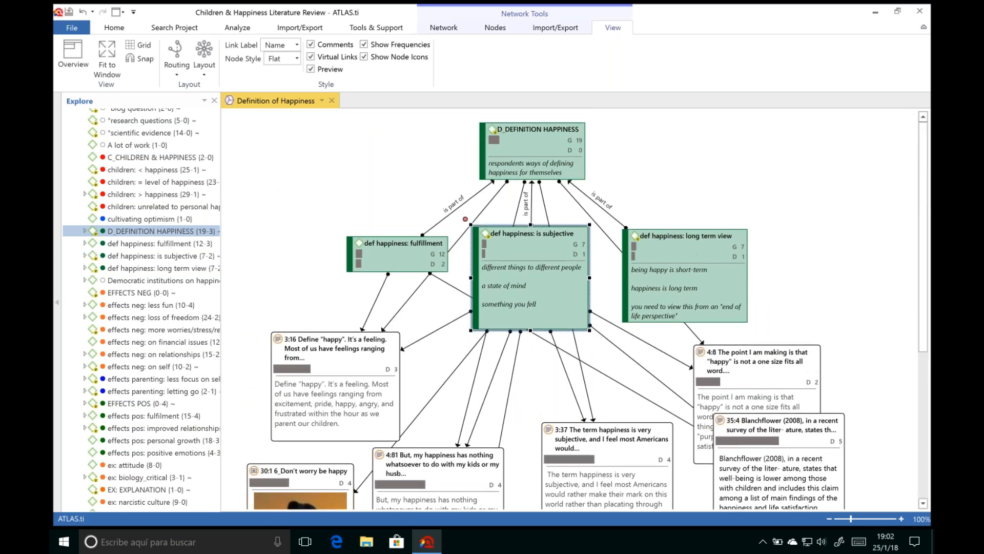
scroll(566, 163, down, 2)
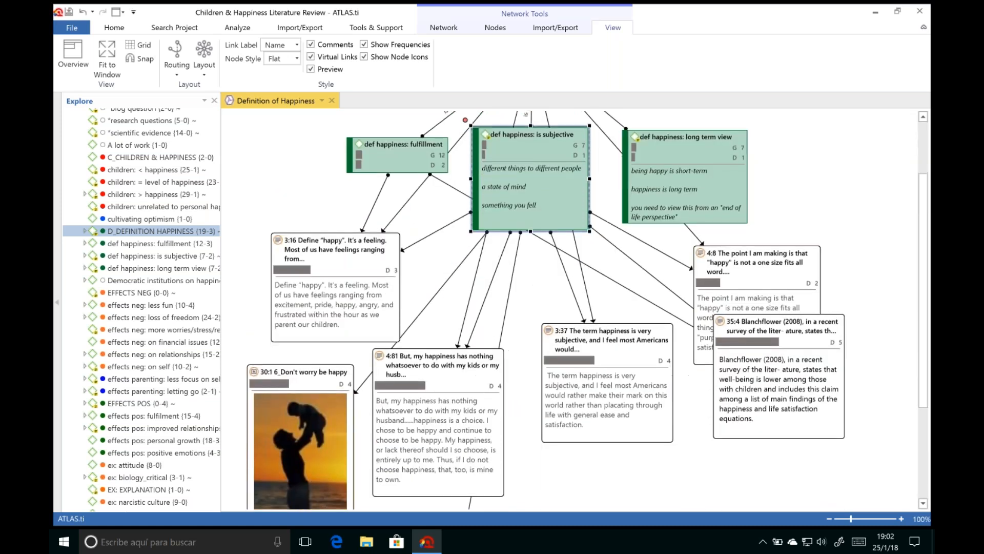
drag(790, 327, 773, 395)
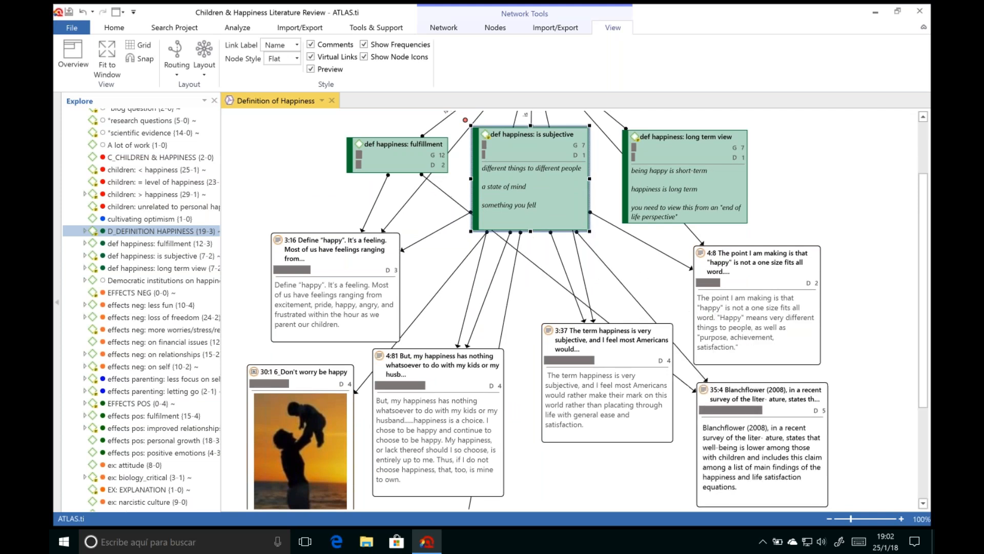
drag(750, 272, 783, 270)
drag(608, 350, 587, 349)
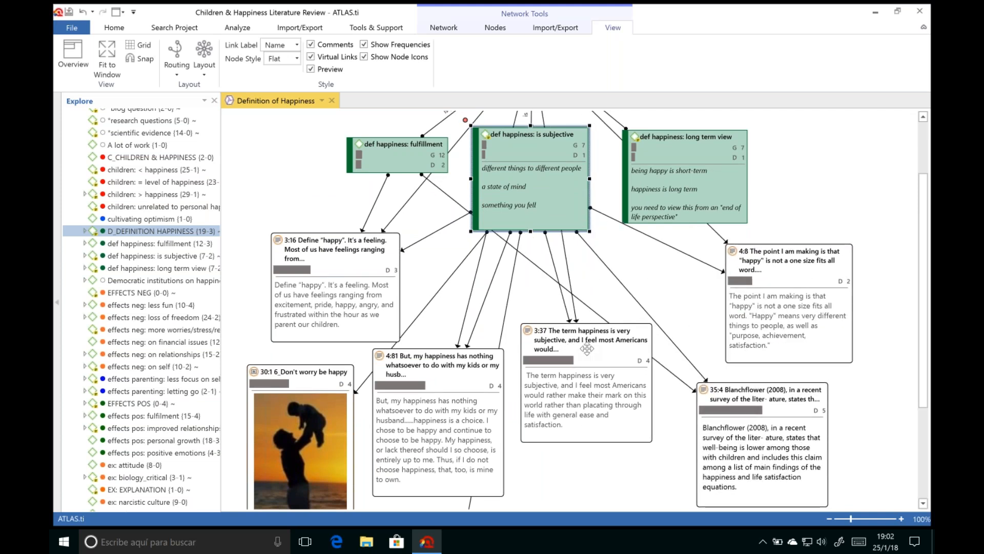
- Fit the whole network in the window and try the Circular and Organic layouts
click(440, 30)
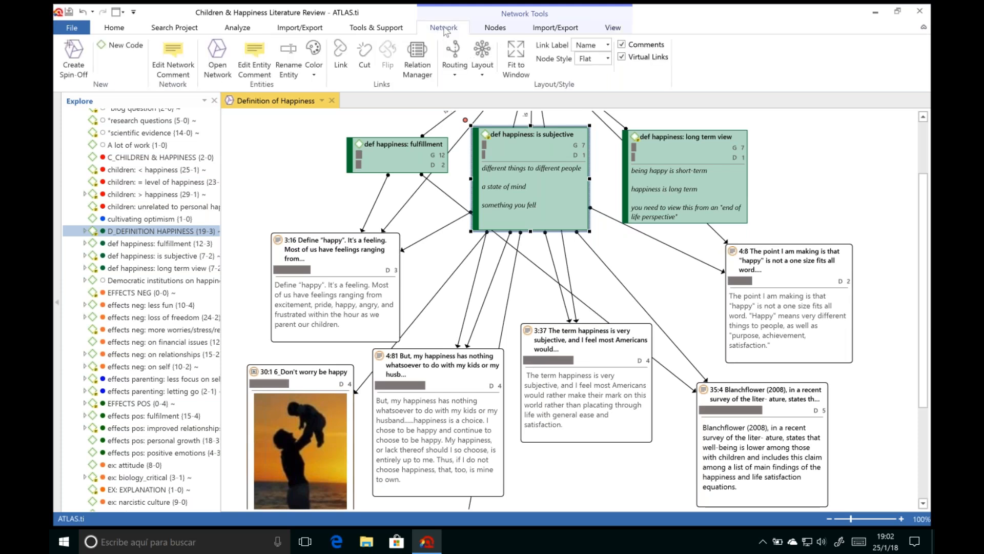
click(514, 54)
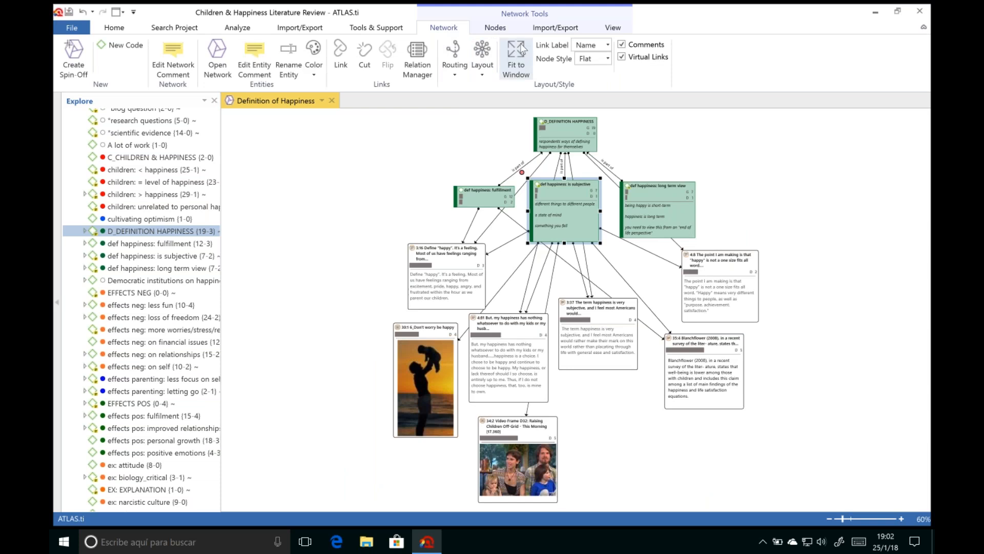
click(522, 172)
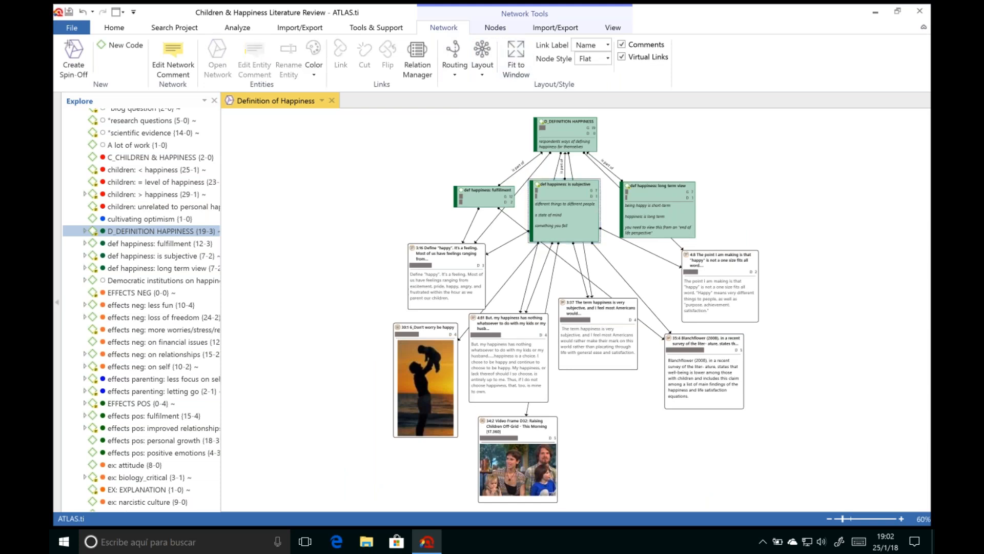
click(482, 74)
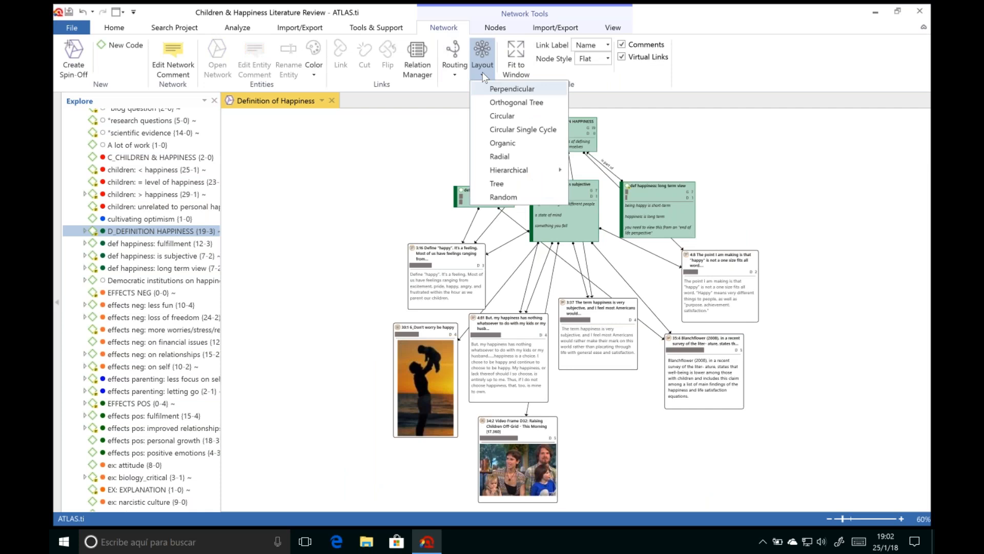
click(513, 117)
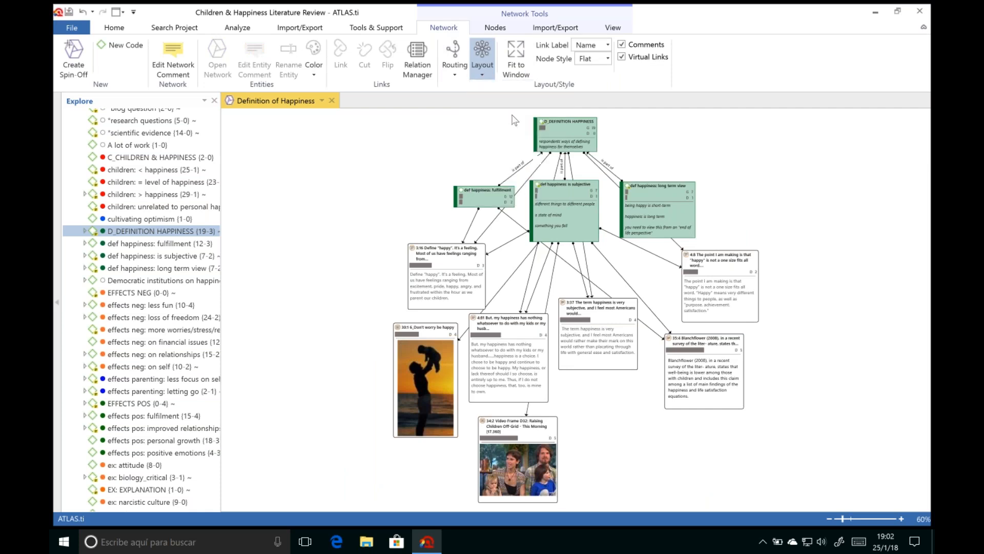
click(482, 73)
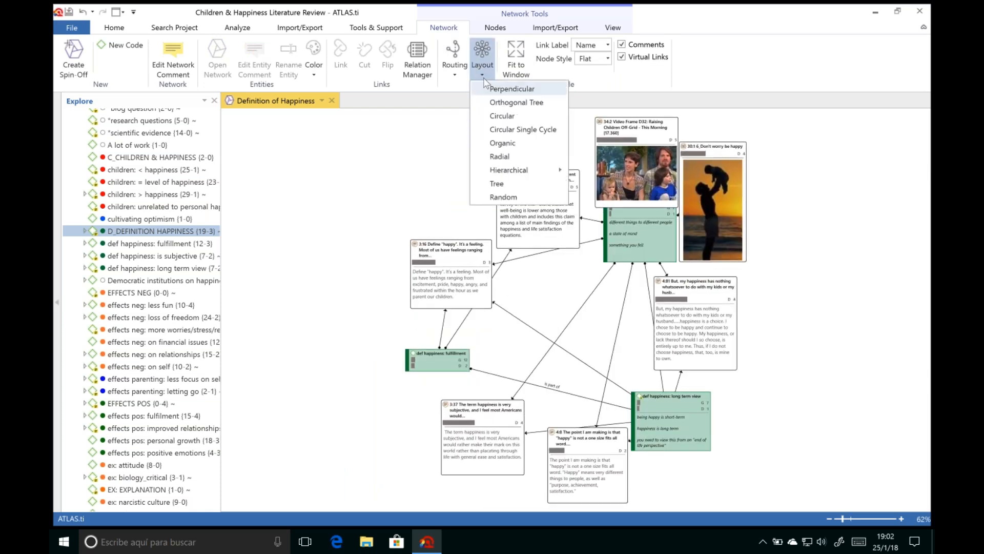
click(513, 143)
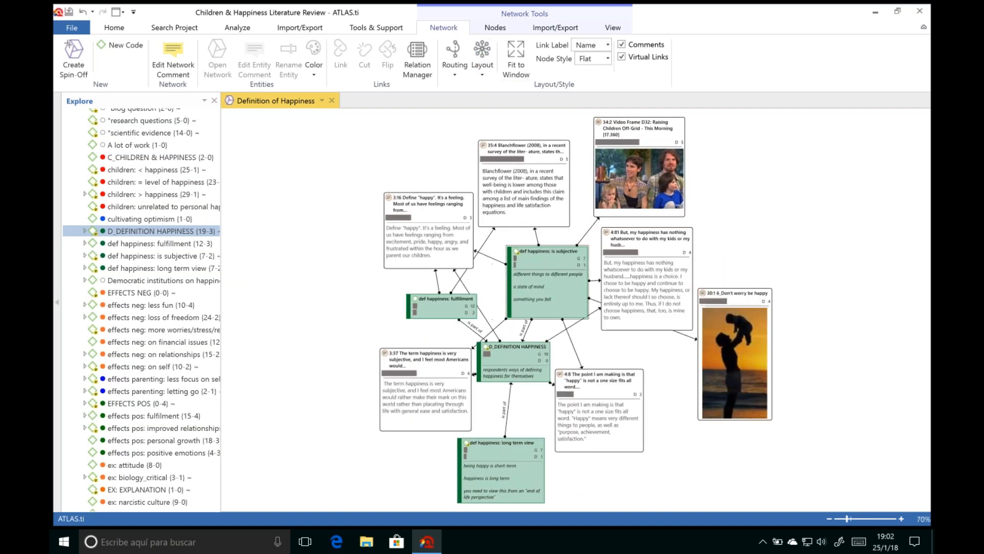
- Arrange the network with the Hierarchical Top-Down layout
click(482, 73)
mouse_move(539, 174)
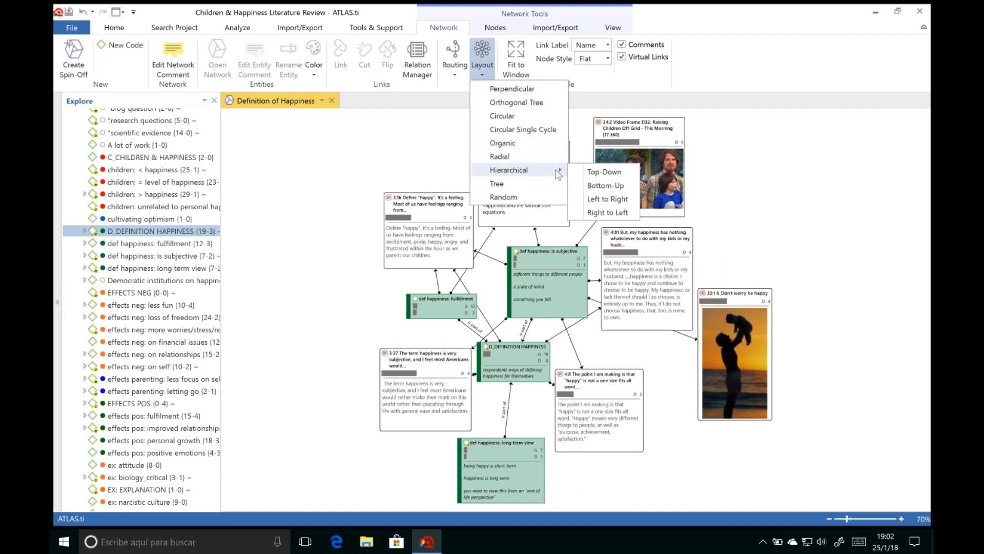
click(595, 171)
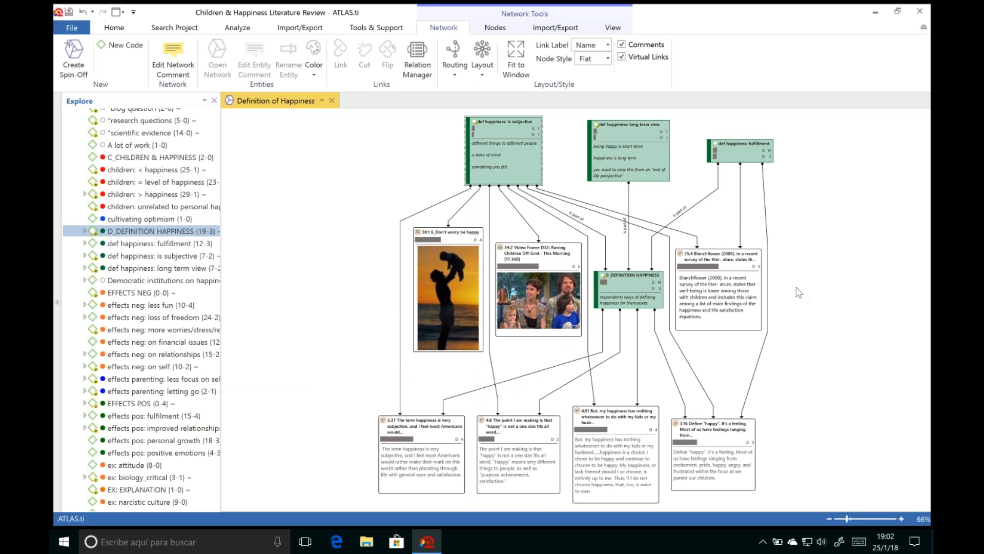
- Return the network to 100% zoom and widen the gap between quotations 3:37 and 4:8
scroll(798, 292, down, 3)
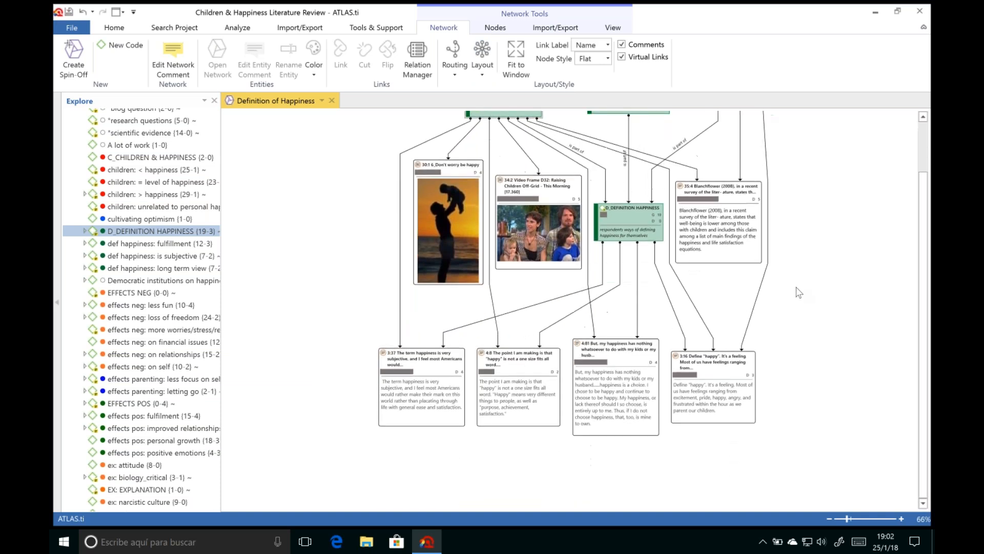
click(900, 519)
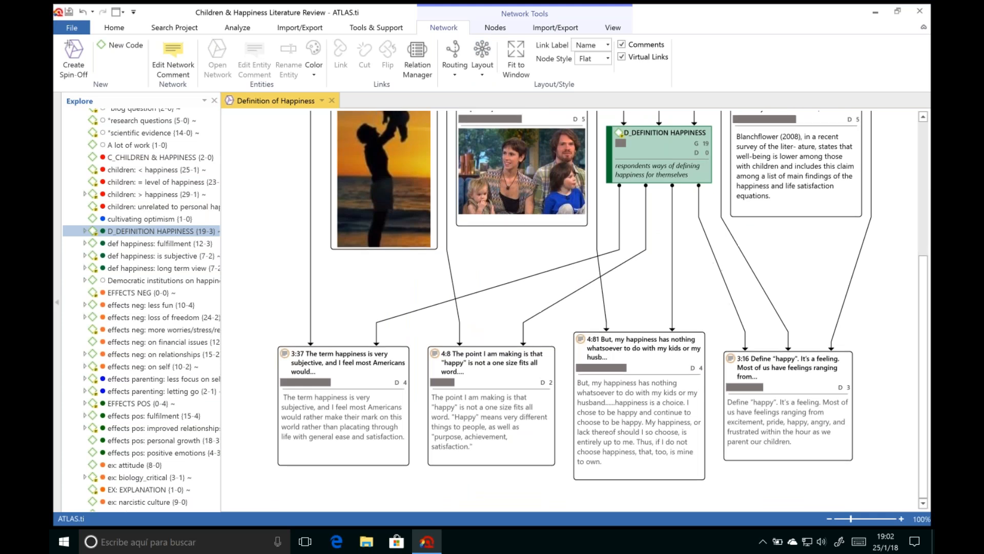
scroll(528, 362, down, 2)
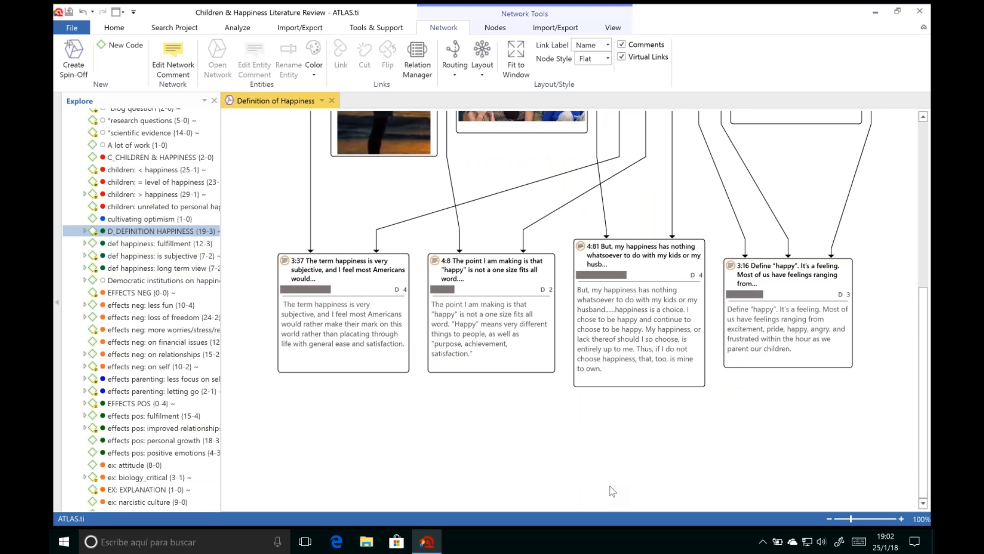
drag(331, 262, 290, 260)
drag(464, 269, 464, 274)
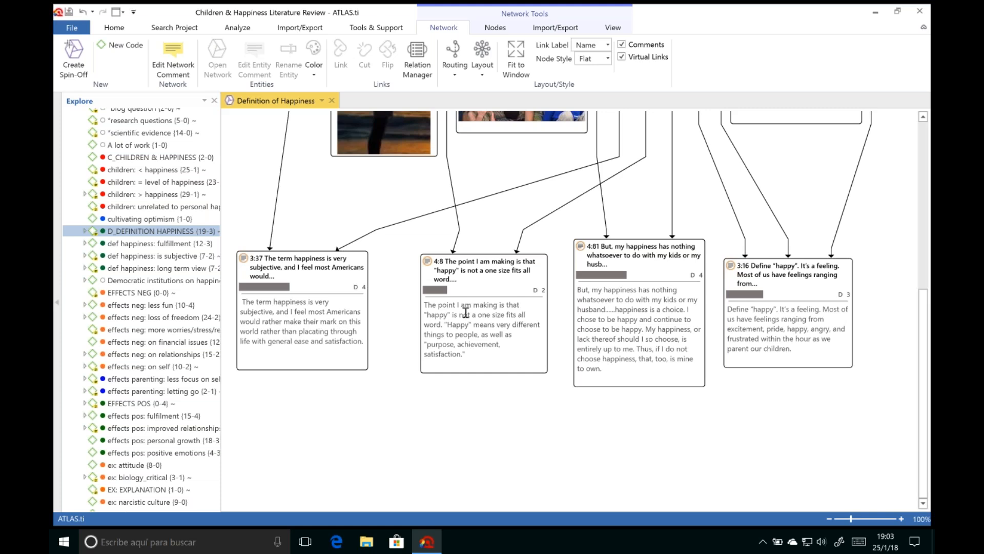
- Link quotation 3:37 to quotation 4:8 with the relation "contradicts"
click(362, 308)
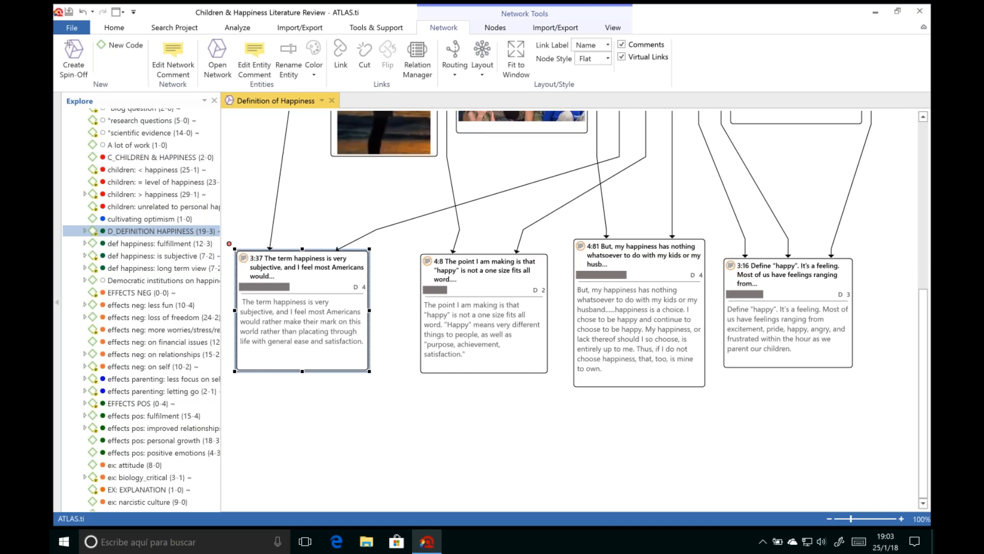
drag(231, 245, 453, 312)
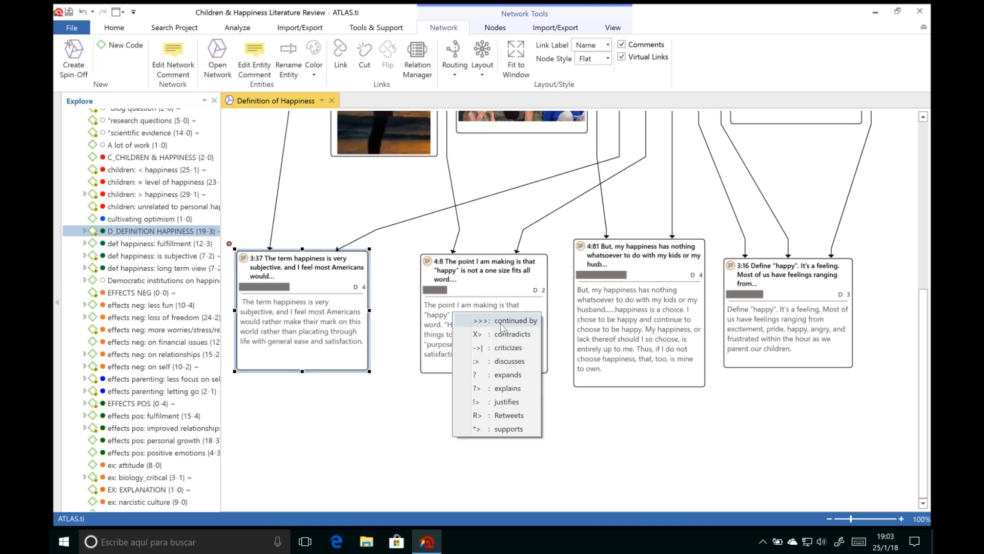
click(512, 333)
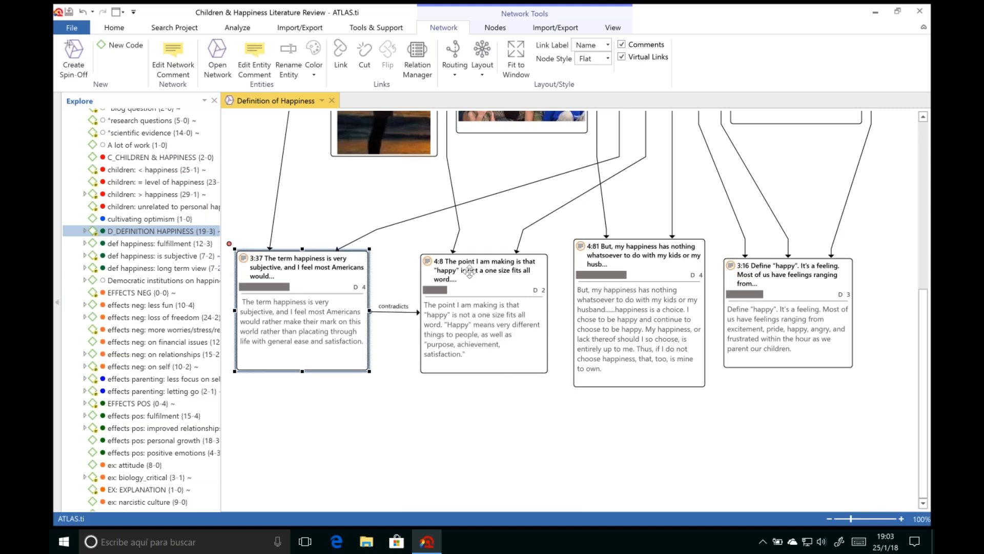
- Link quotation 4:81 to quotation 4:8 with the relation "justifies" and move 4:81 up beneath D_DEFINITION HAPPINESS
drag(545, 262, 555, 262)
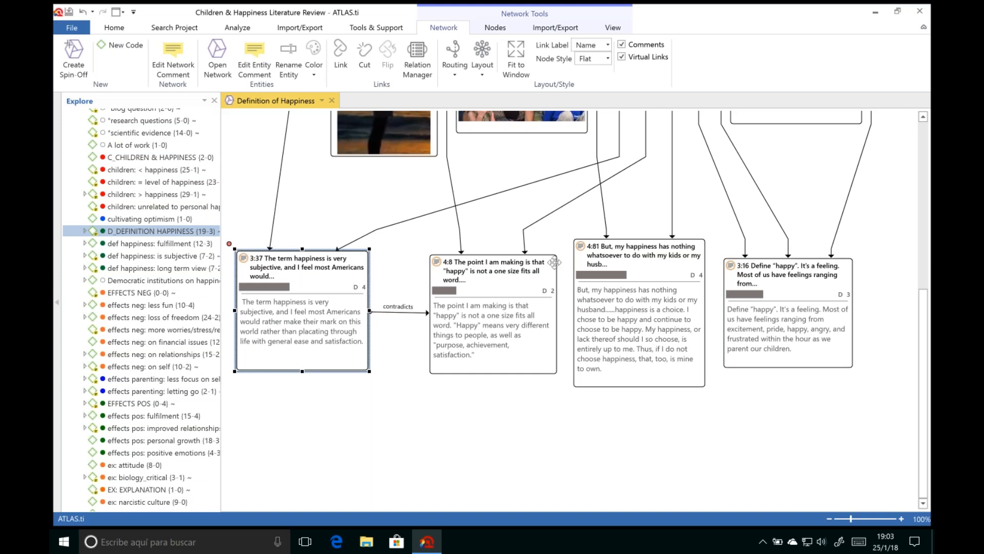
click(399, 336)
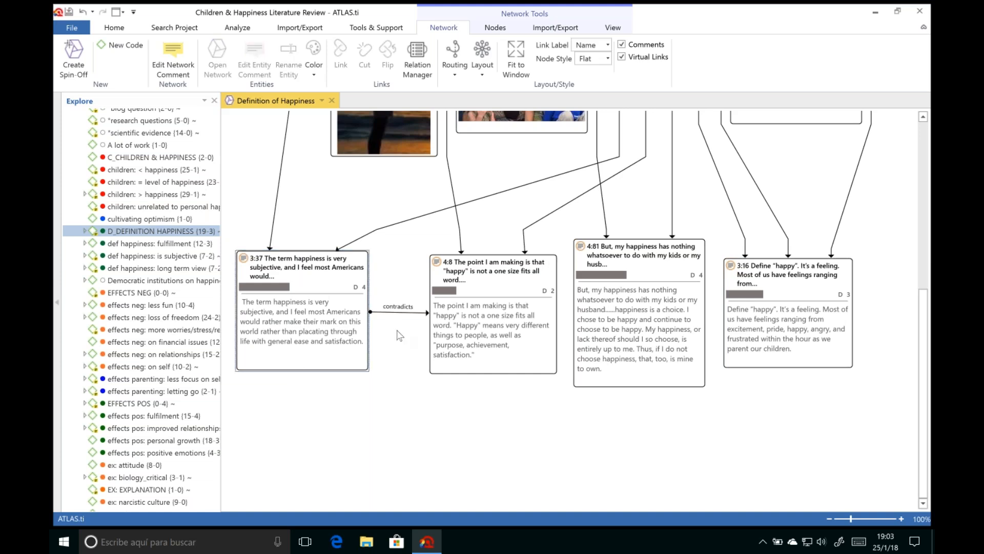
scroll(512, 308, up, 1)
click(620, 282)
drag(566, 253, 520, 323)
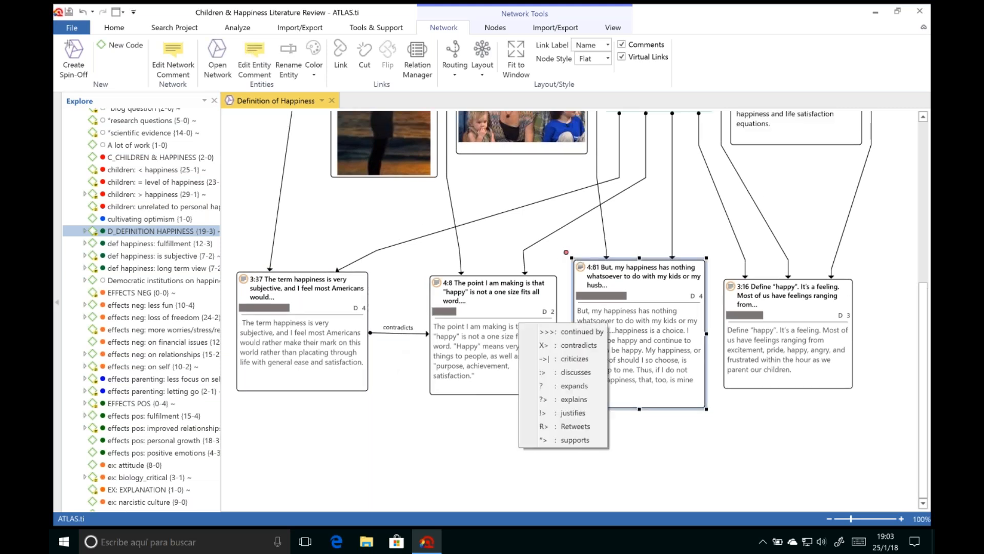
click(583, 413)
drag(625, 288, 644, 197)
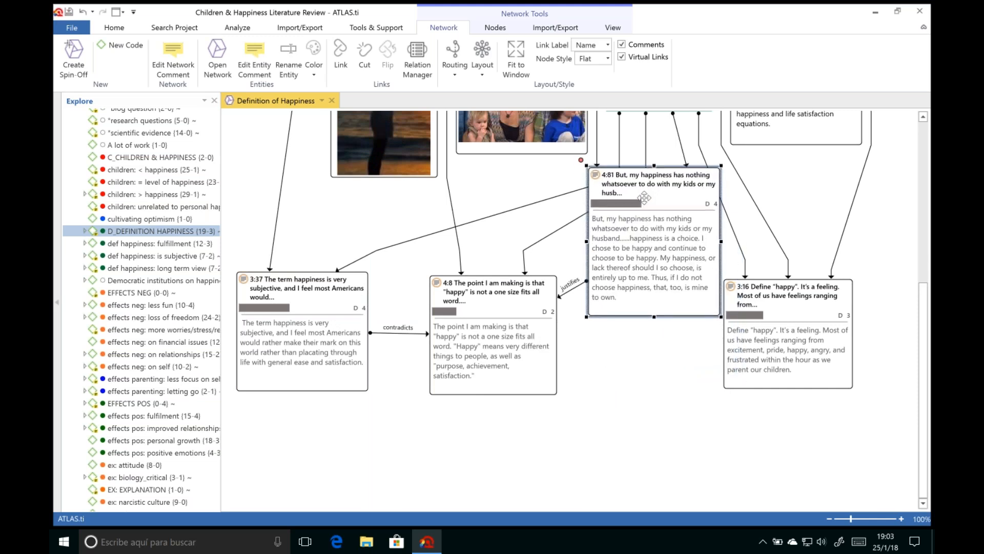
- Examine the definition codes in the network and the quotations and relations attached to them
scroll(644, 197, up, 2)
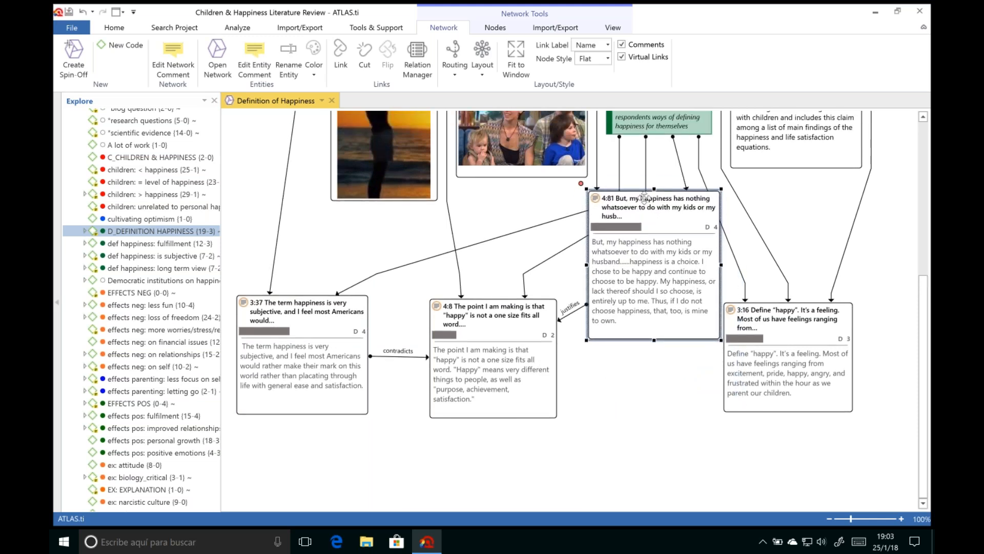
scroll(644, 198, up, 10)
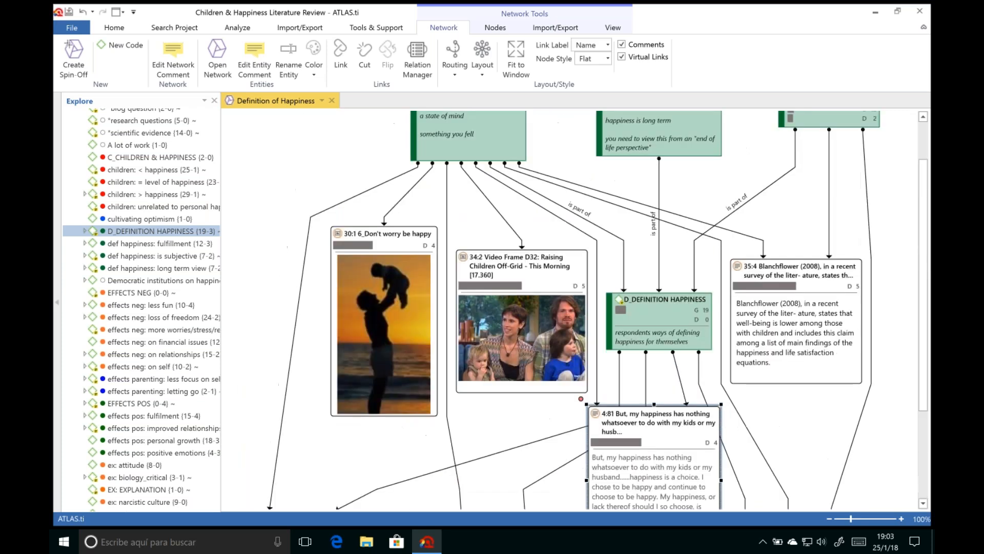
scroll(644, 198, up, 5)
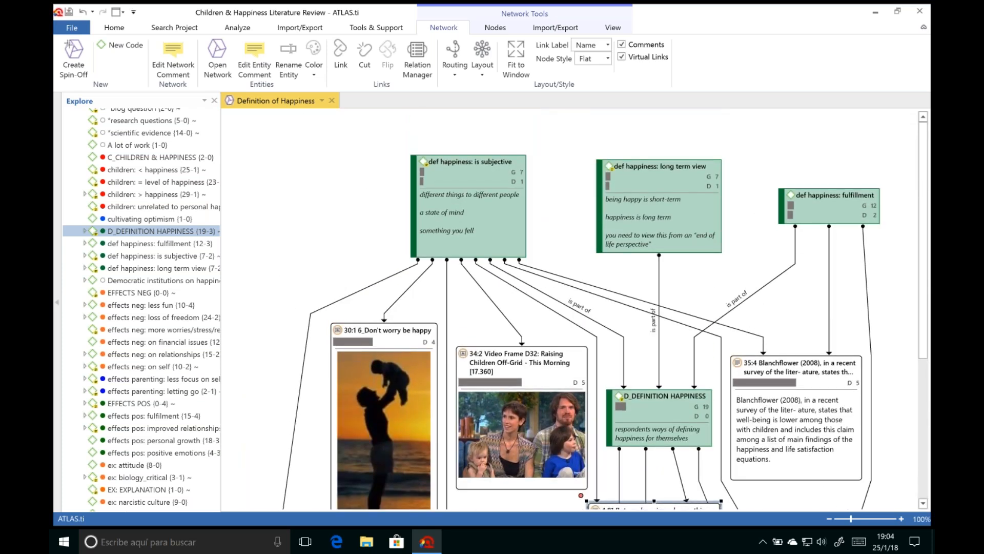
scroll(605, 327, down, 1)
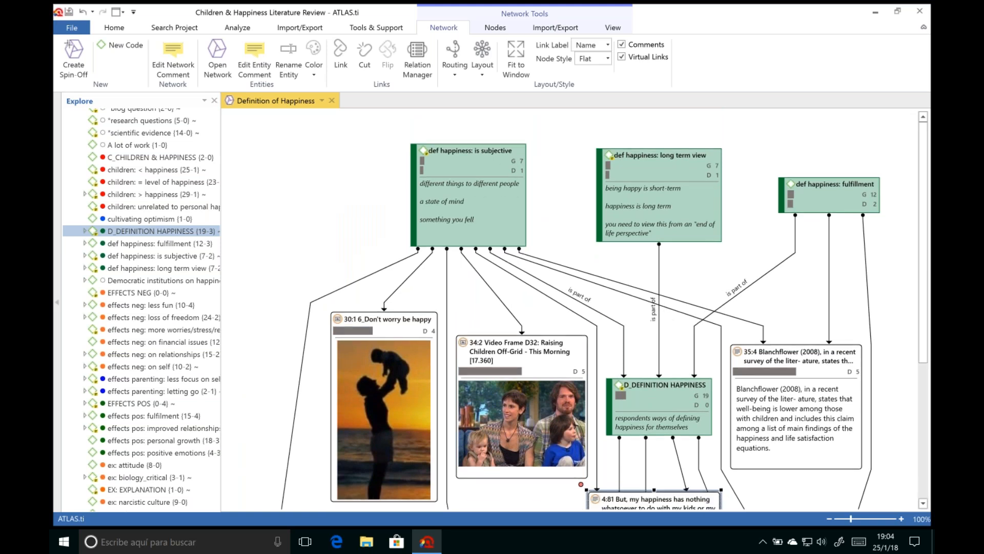
scroll(605, 326, down, 2)
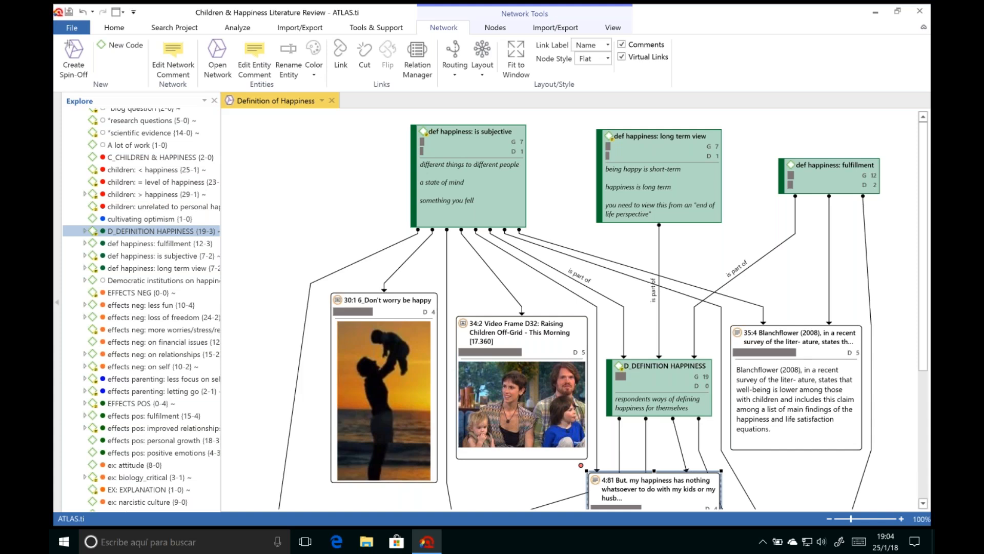
scroll(614, 305, down, 1)
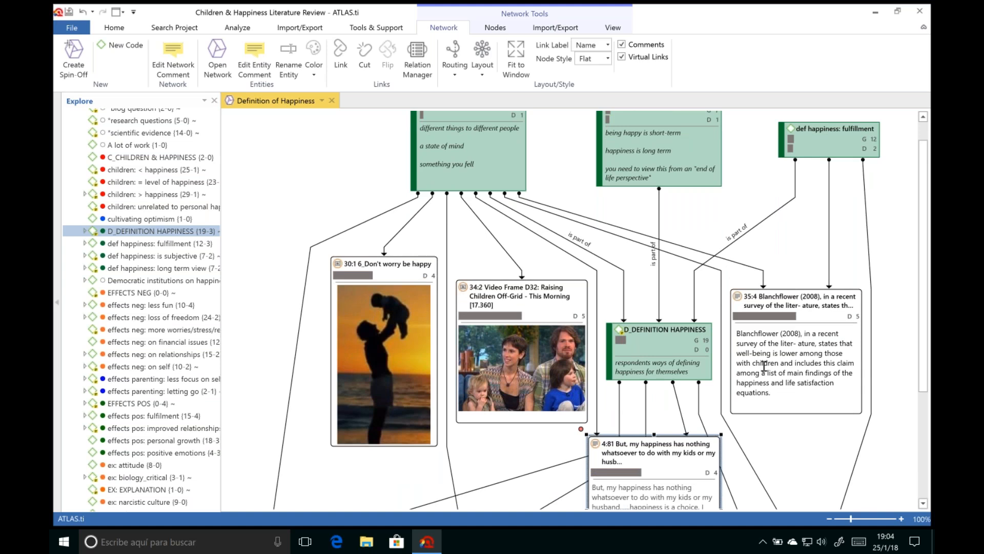
scroll(764, 366, up, 1)
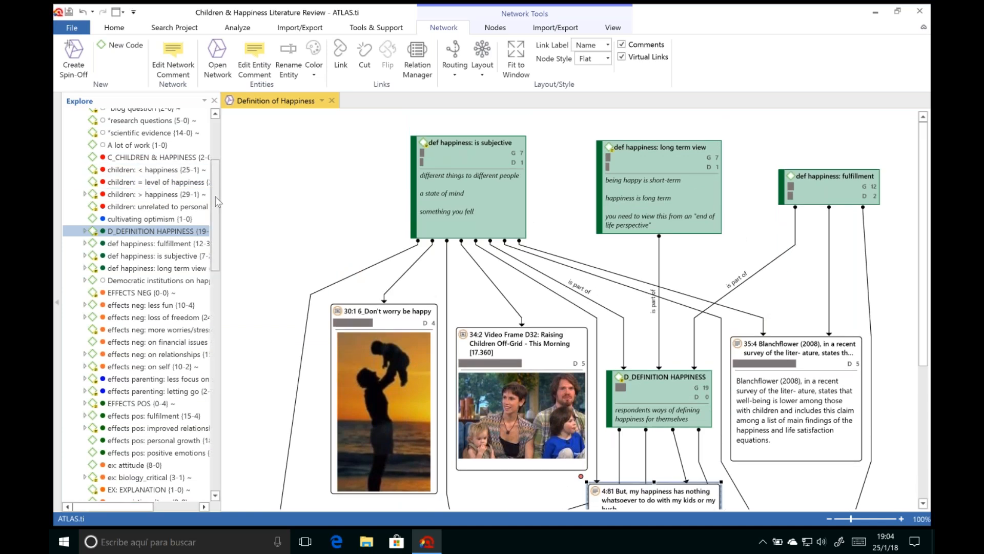
- Add the memo "Raising children" to the network beside the code "def happiness: is subjective"
scroll(216, 196, up, 4)
click(77, 140)
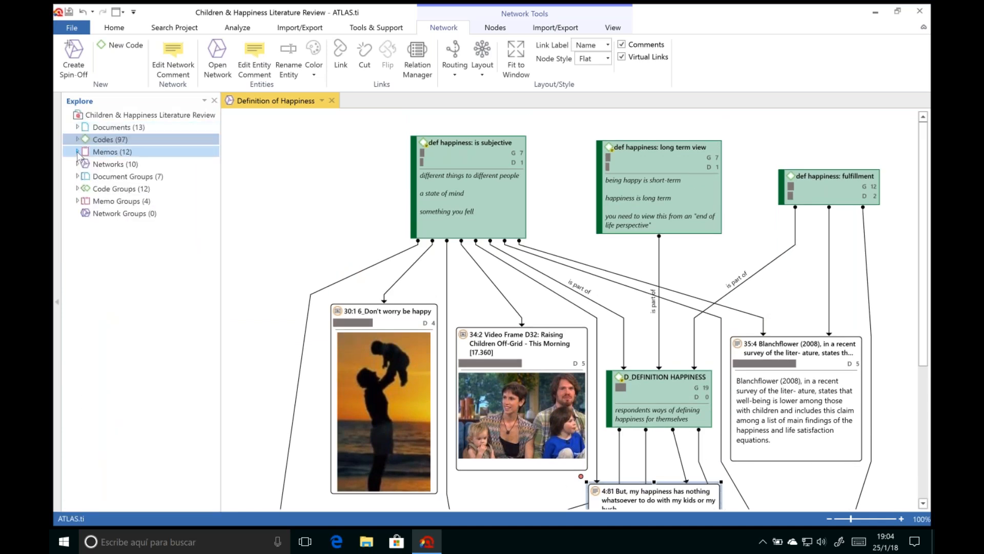
click(77, 152)
drag(138, 237, 263, 157)
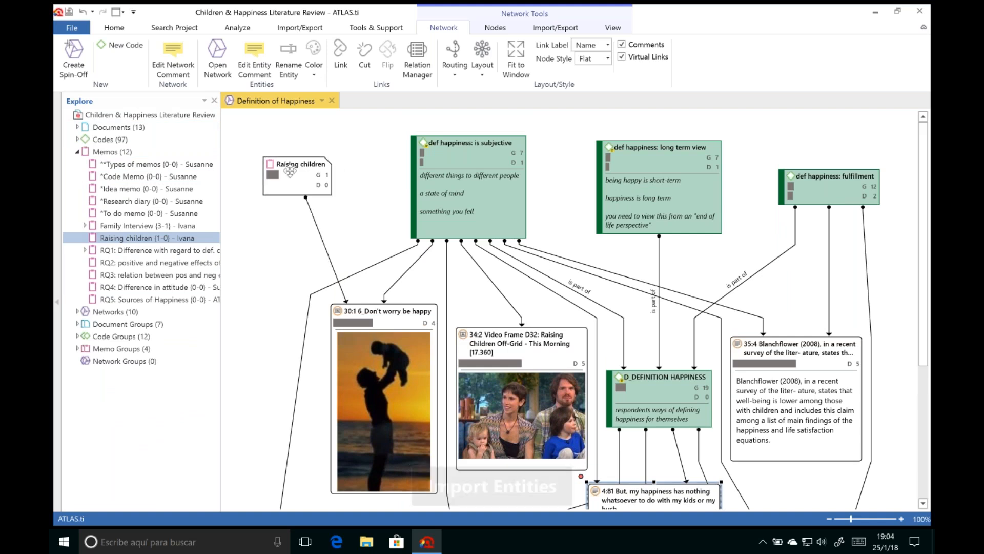
- Display the content preview of the memo "Raising children" and move its node away from quotation 30:1
click(612, 28)
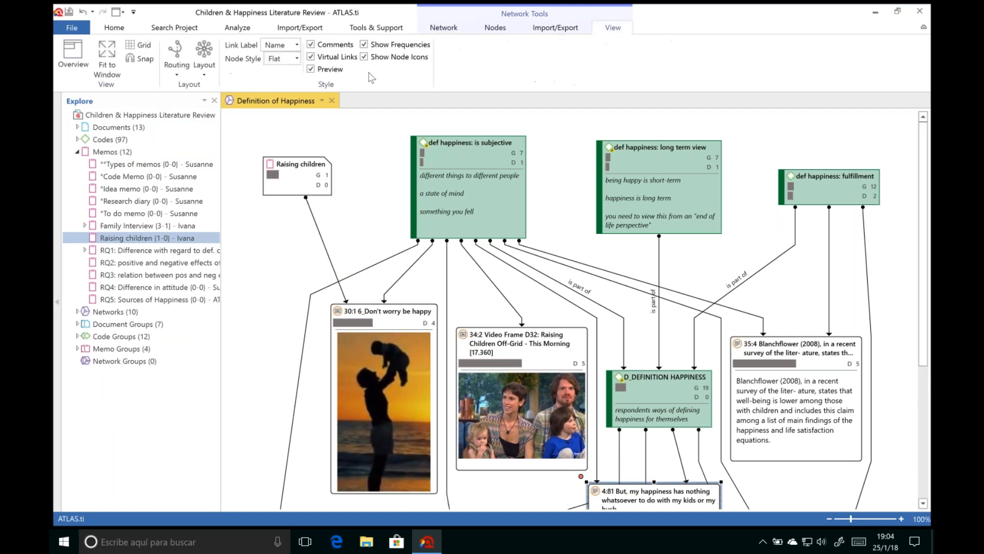
click(311, 70)
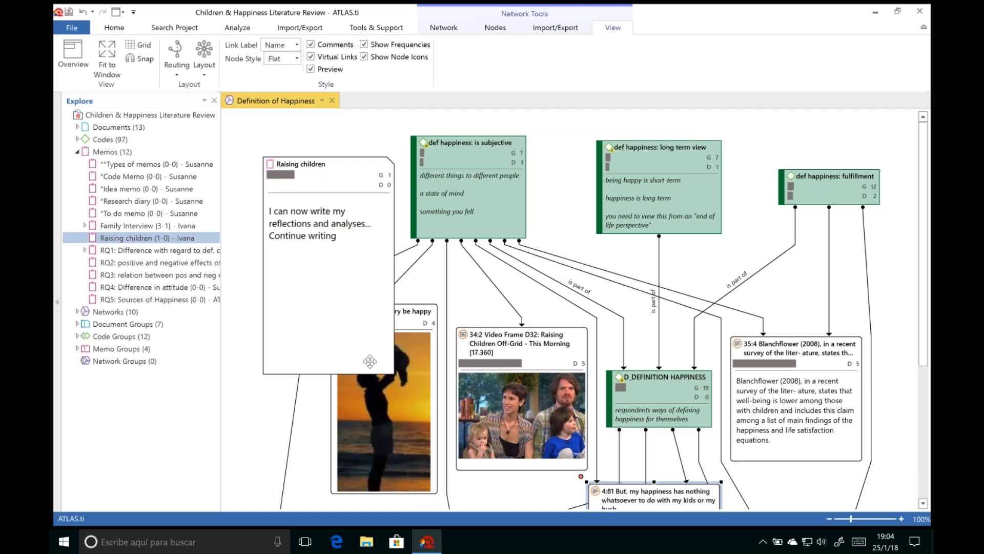
drag(344, 205, 277, 121)
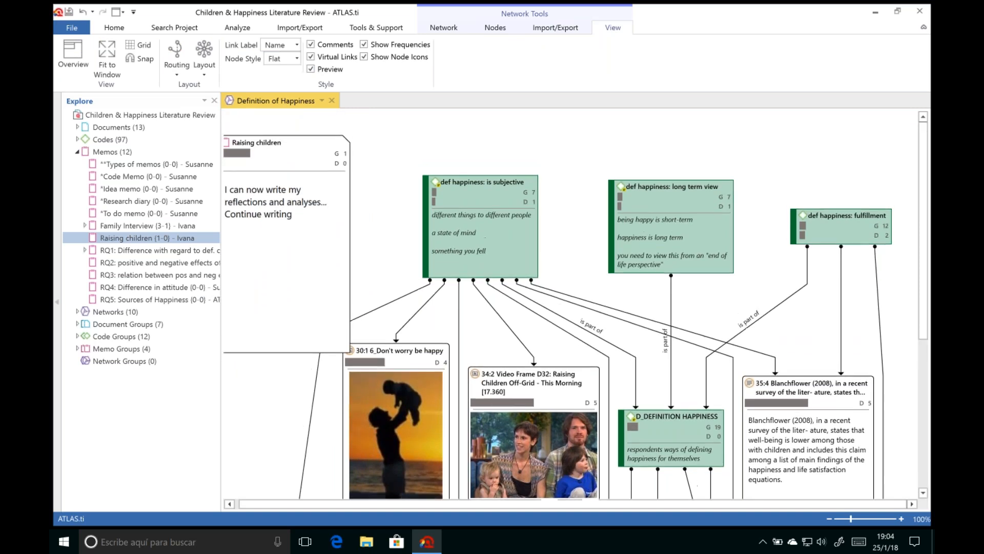
- Fit the whole network in the window and move the memo "Raising children" clear of the other nodes
click(443, 27)
click(526, 57)
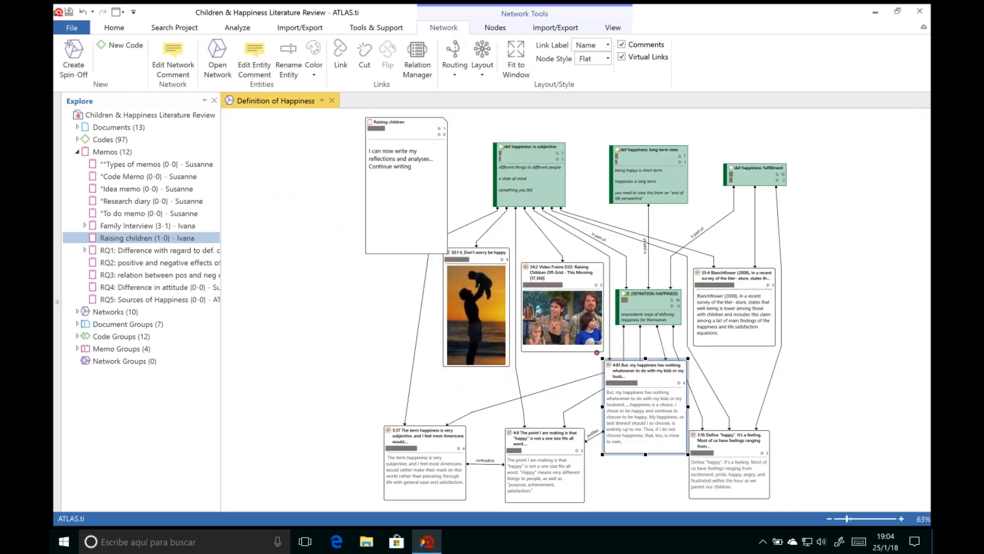
drag(382, 139, 324, 142)
scroll(486, 340, down, 1)
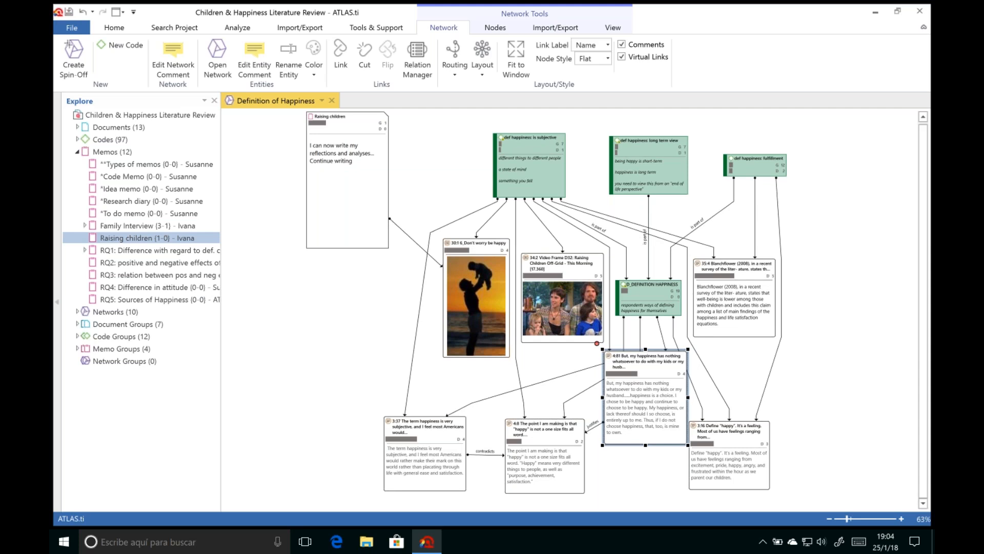
- View the network's export options, collapse the project's memo list and close the Definition of Happiness network
click(567, 29)
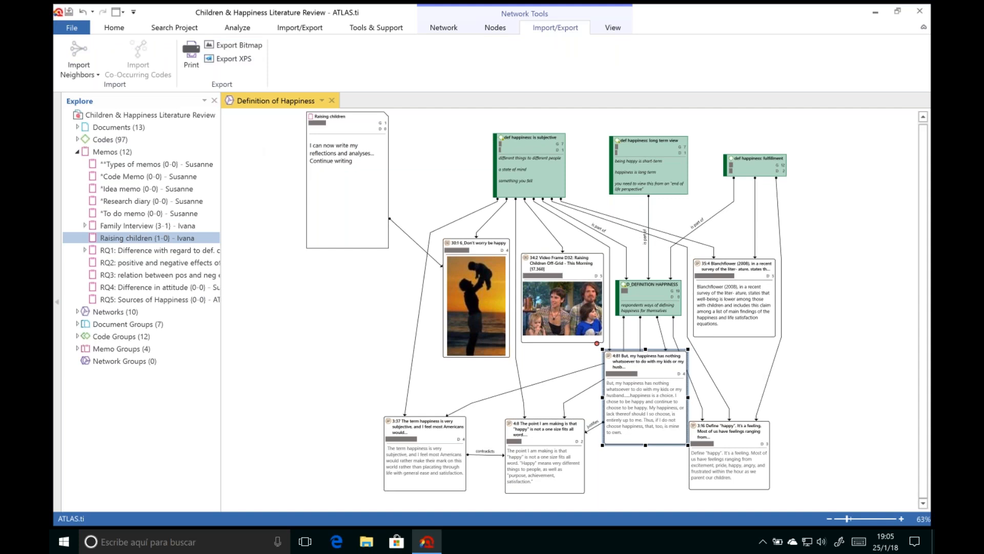
click(81, 153)
click(78, 152)
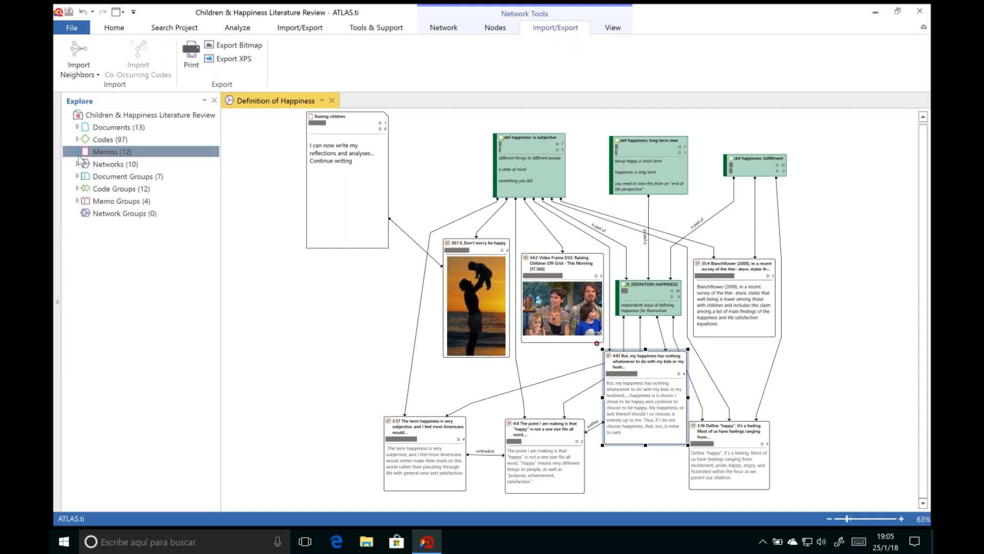
click(332, 101)
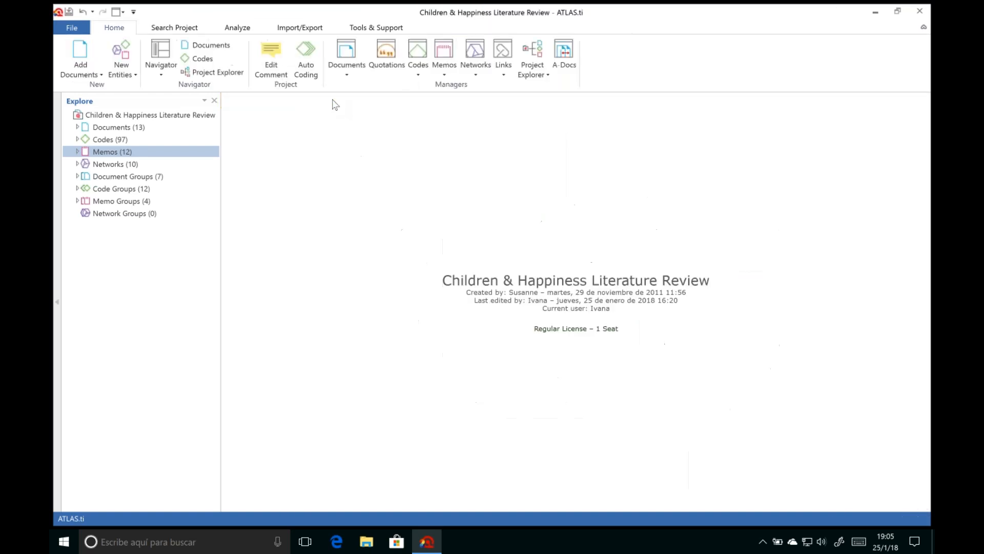
- Open the Code-Document Table and float it in its own enlarged window
click(238, 32)
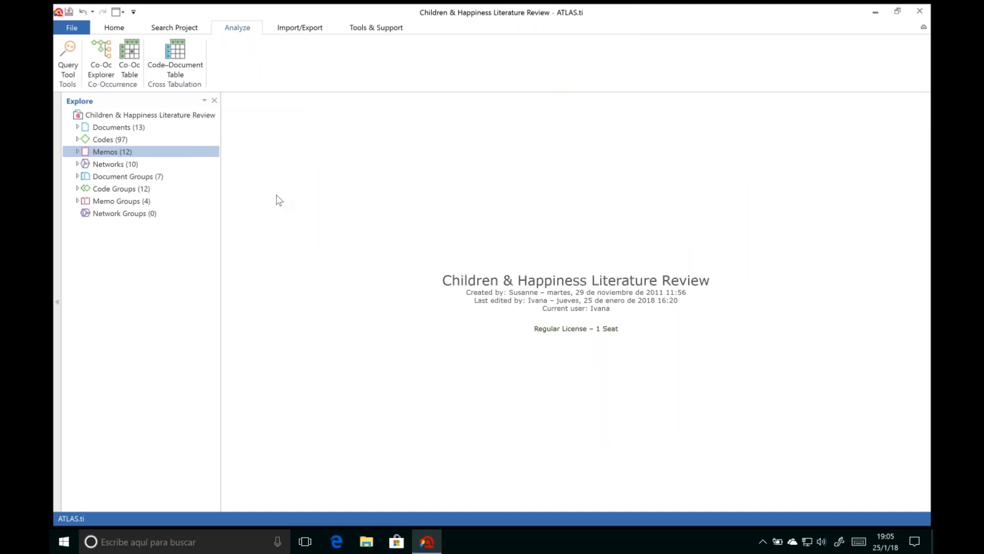
click(188, 74)
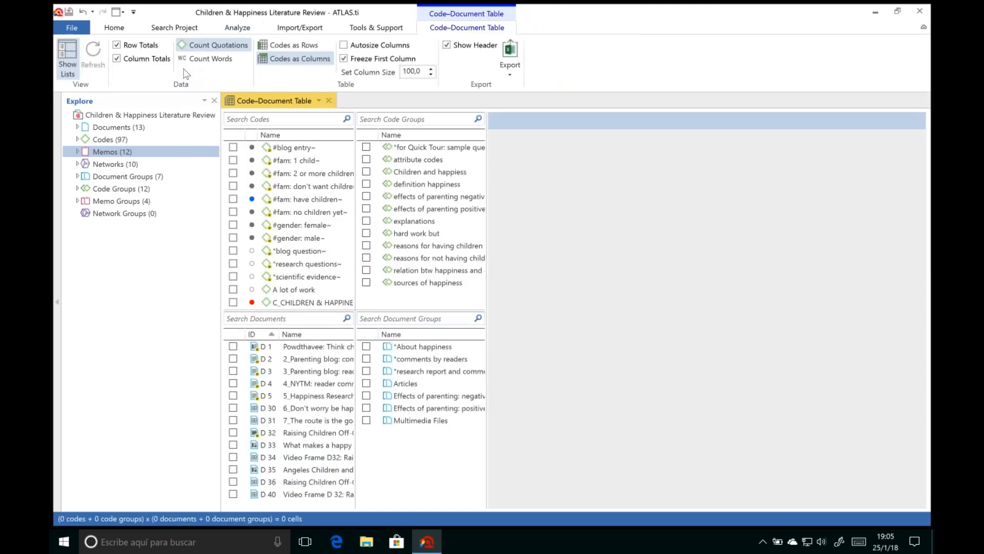
click(318, 102)
click(353, 157)
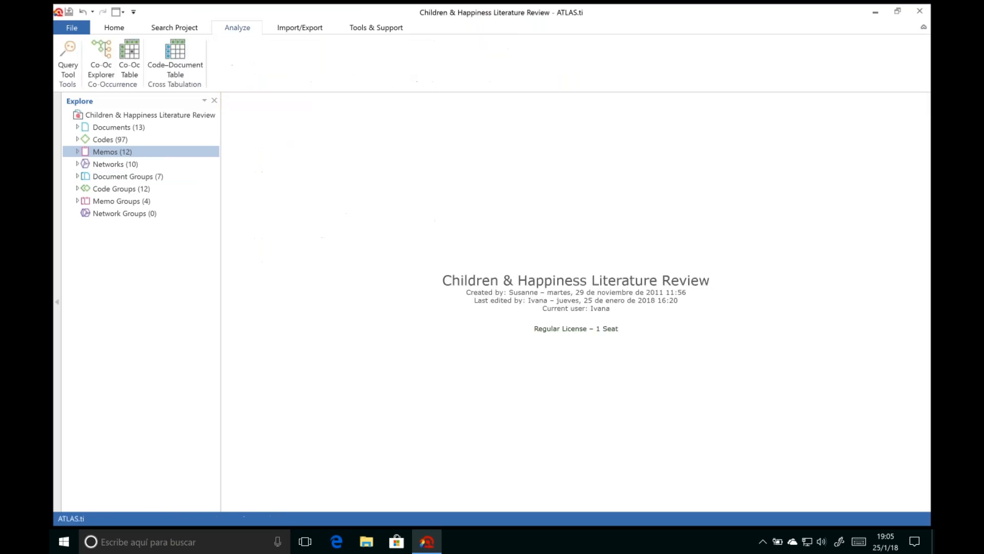
drag(350, 107, 313, 77)
drag(549, 327, 869, 482)
drag(618, 73, 618, 61)
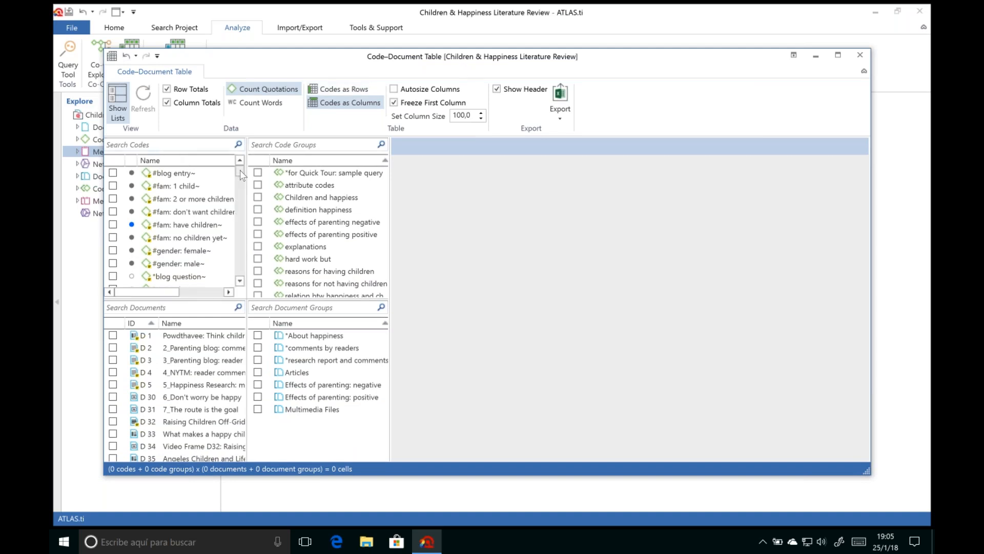
- Include the four "children:" codes, from "children: < happiness" to "children: unrelated to personal...", in the table
drag(241, 174, 243, 188)
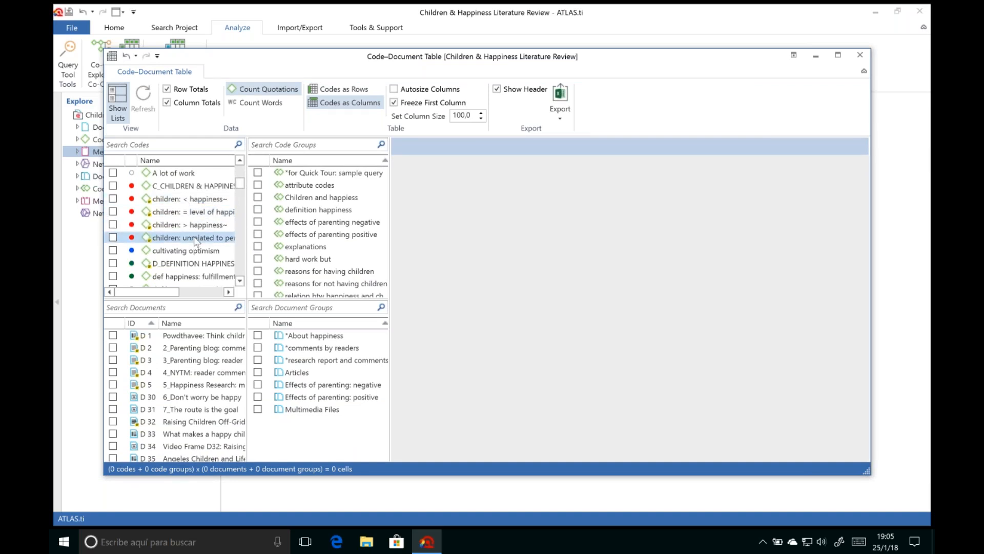
drag(195, 241, 182, 202)
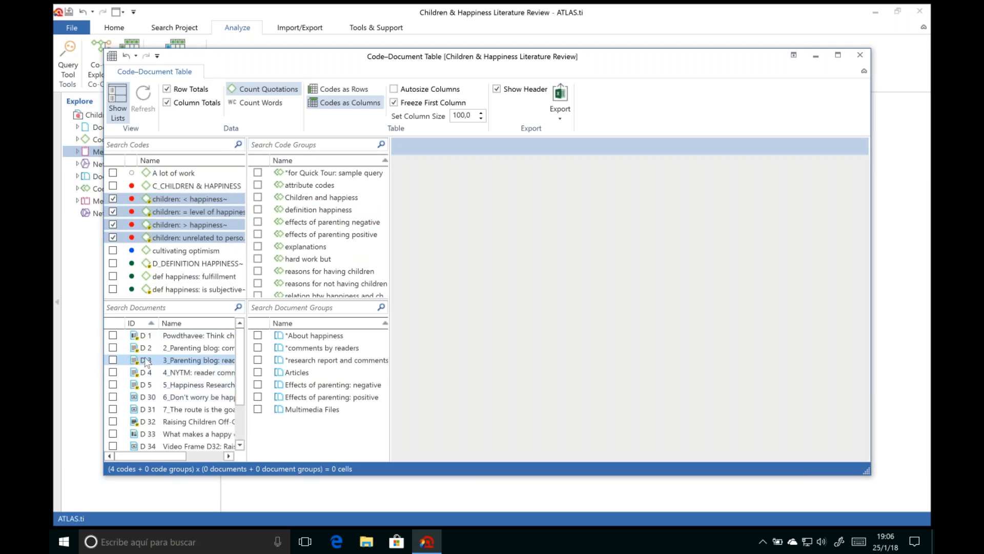
key(super+Tab)
click(366, 301)
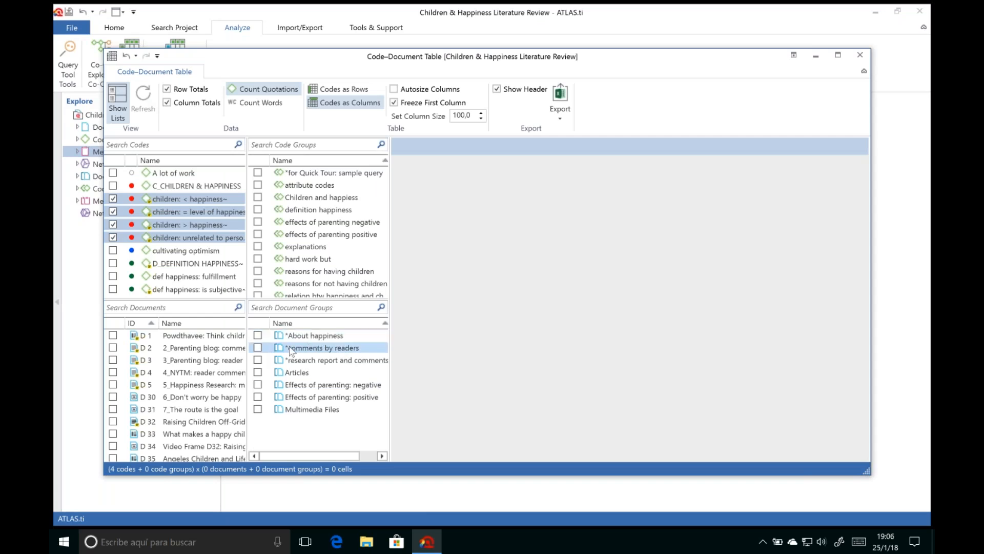
- Add the document groups "*comments by readers" and "*research report and comments" to the table and show the codes as rows
click(258, 348)
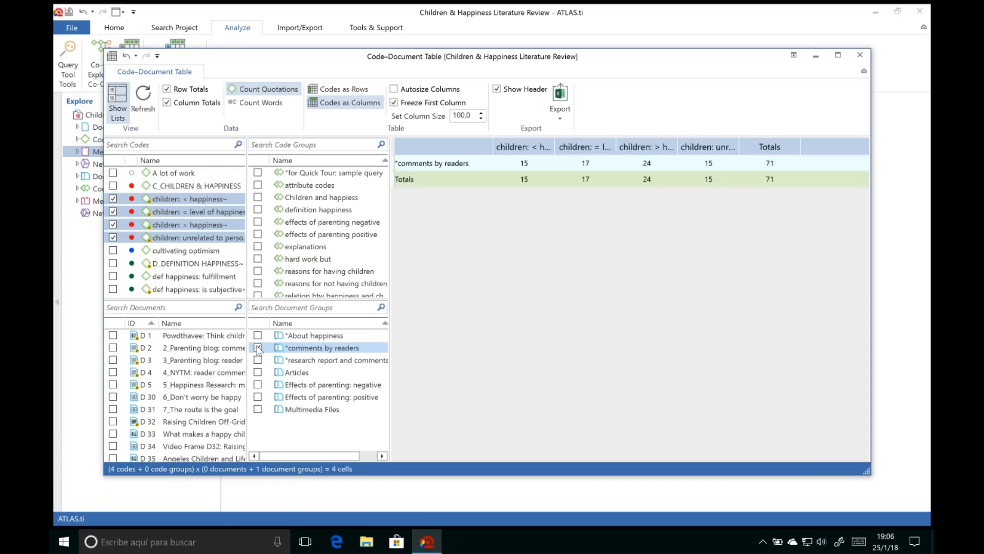
click(258, 360)
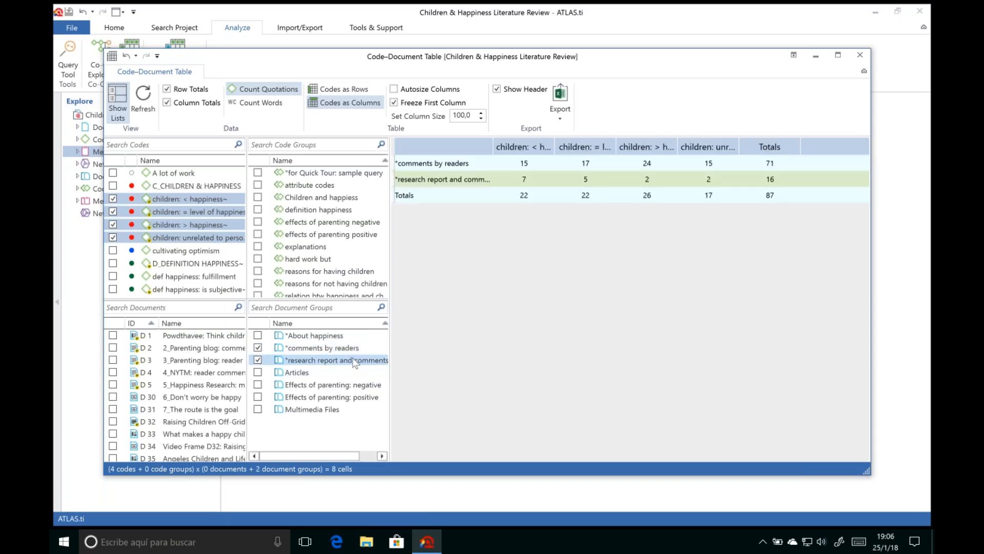
click(328, 348)
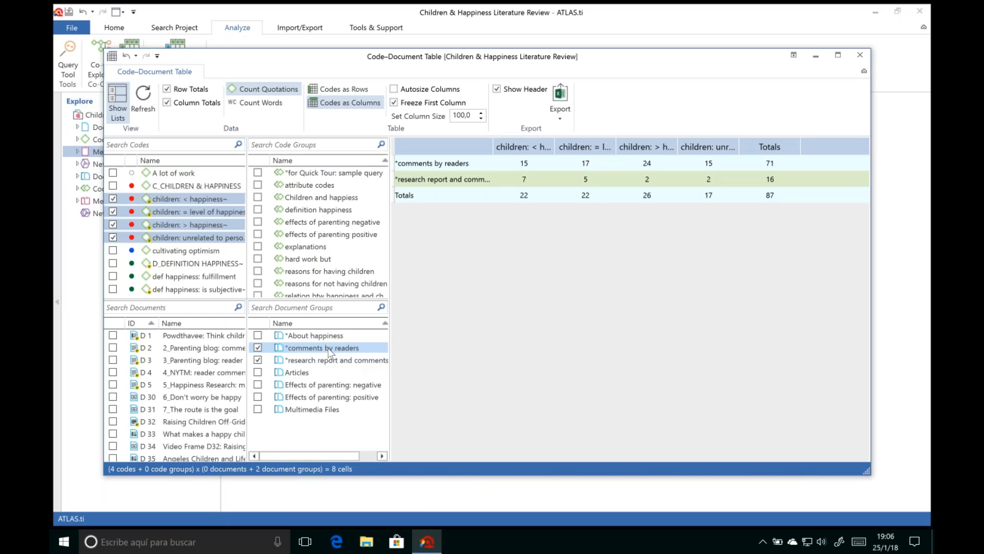
click(298, 360)
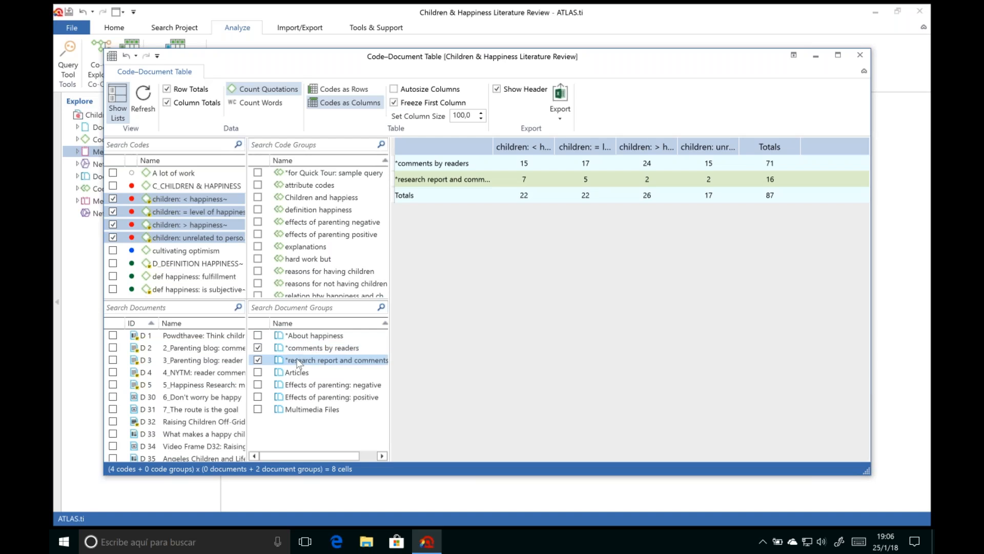
click(317, 367)
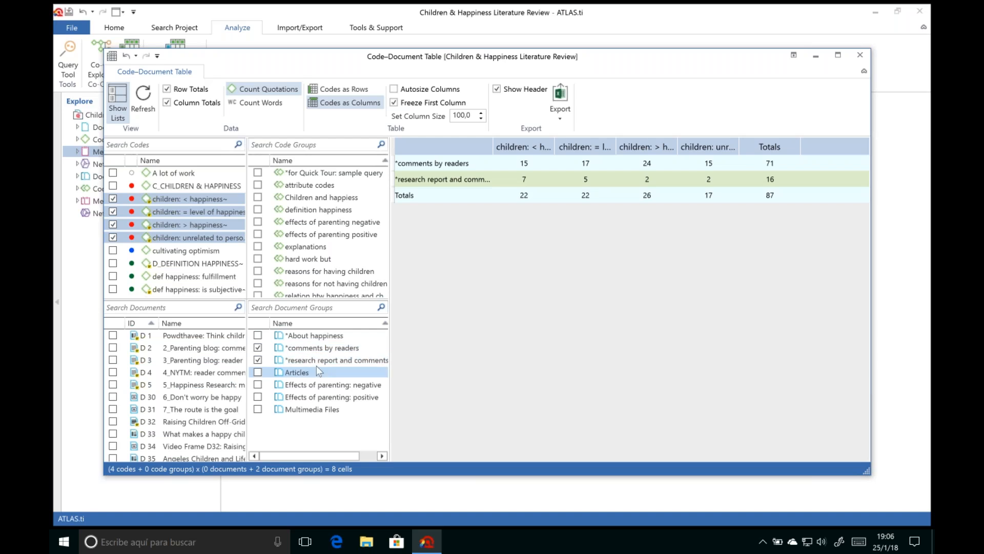
click(128, 360)
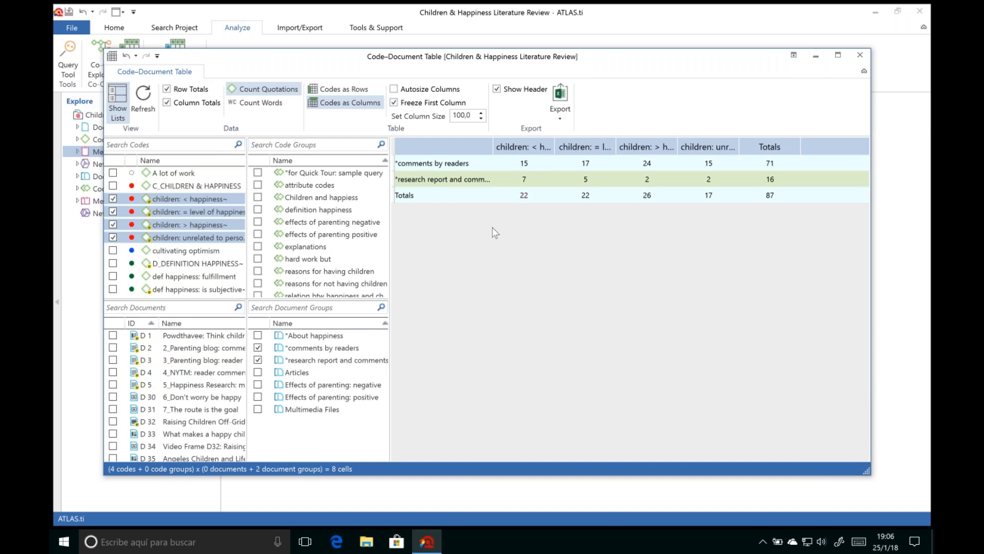
click(344, 88)
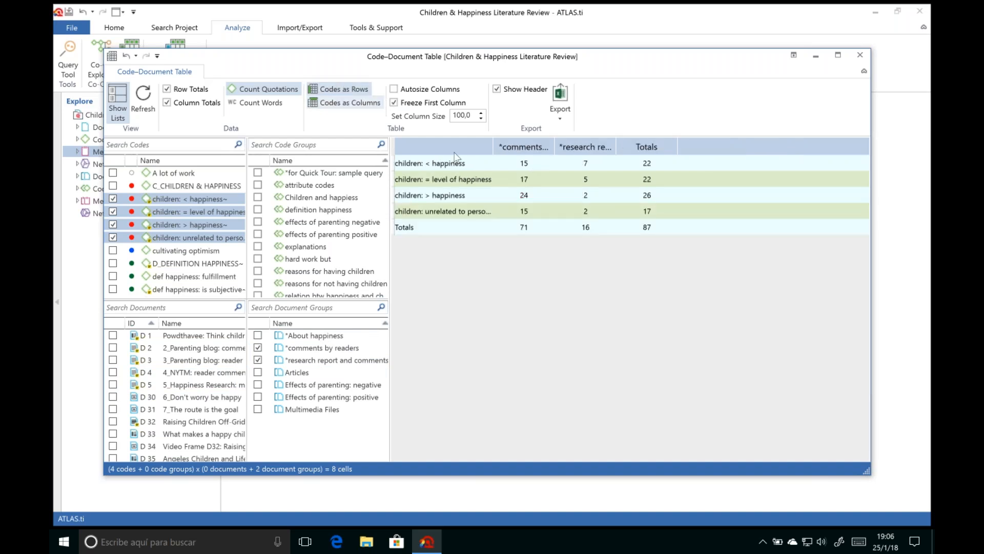
- Widen the "*comments by readers" and "*research report and comments" columns to fit their full names and close the Code-Document Table
double_click(553, 149)
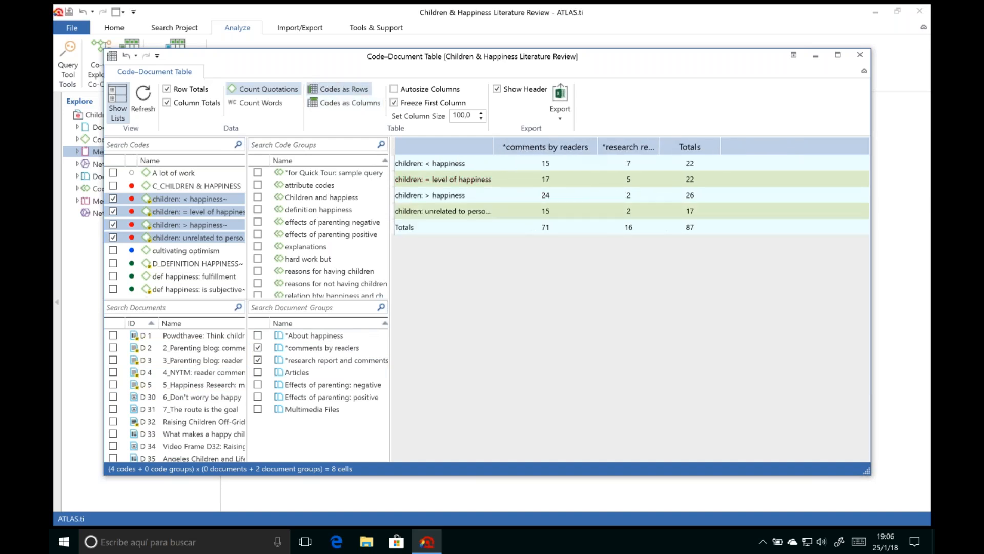
drag(659, 147, 754, 147)
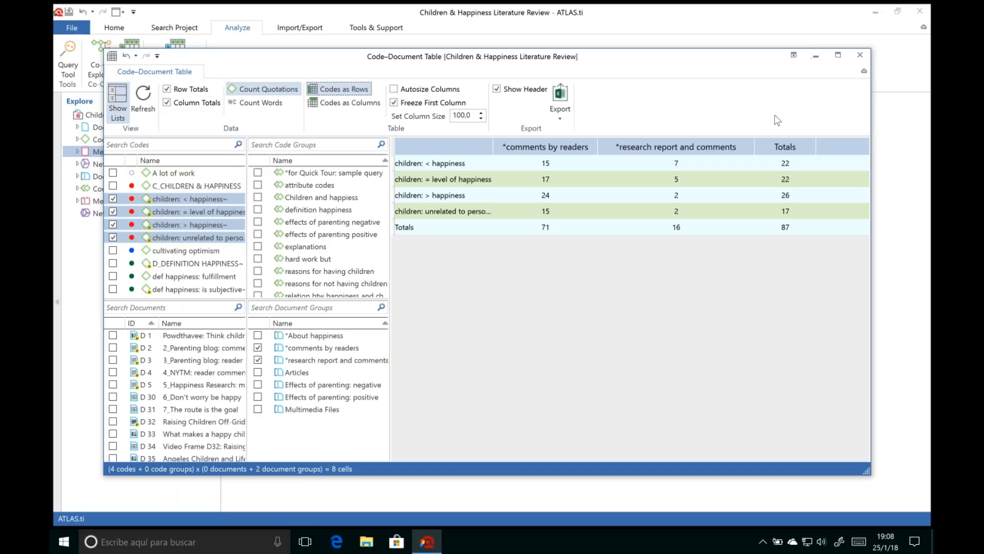
click(861, 57)
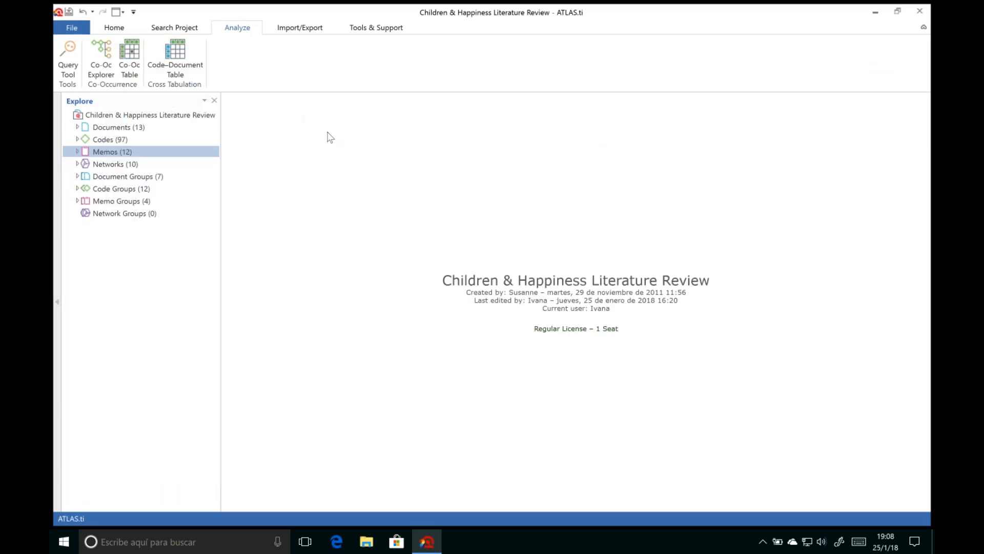
- Open the Code Co-Occurrence Table and float it in its own enlarged window
click(121, 55)
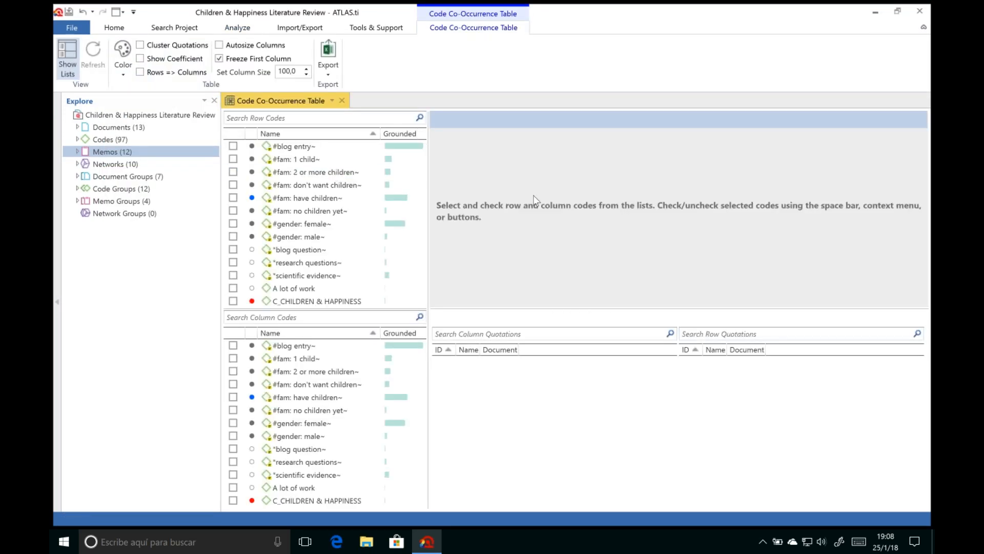
right_click(328, 103)
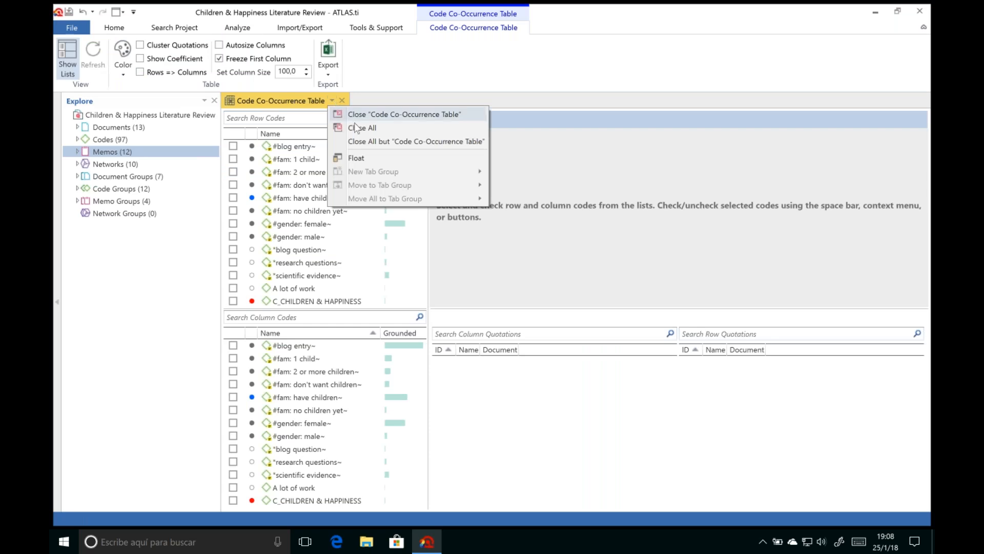
click(358, 159)
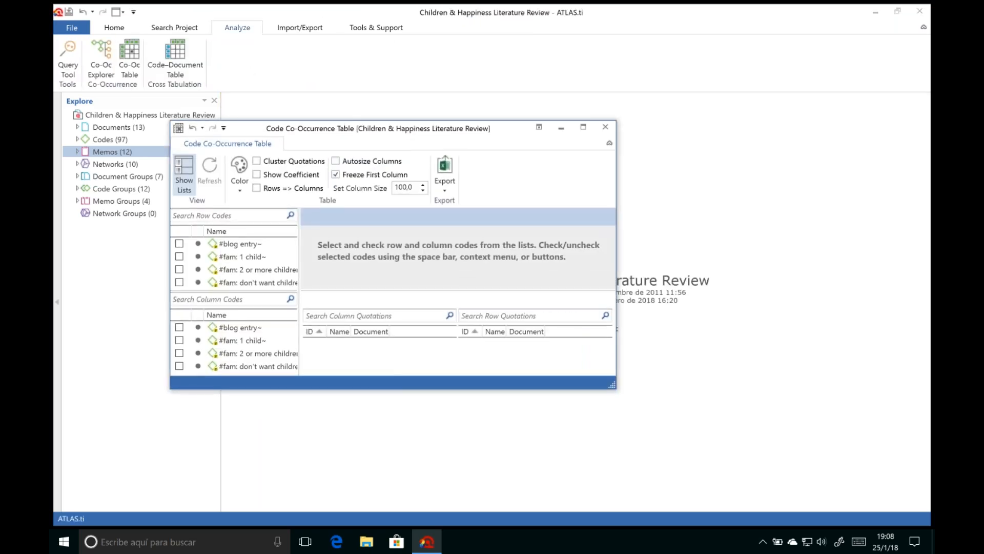
drag(551, 318, 877, 496)
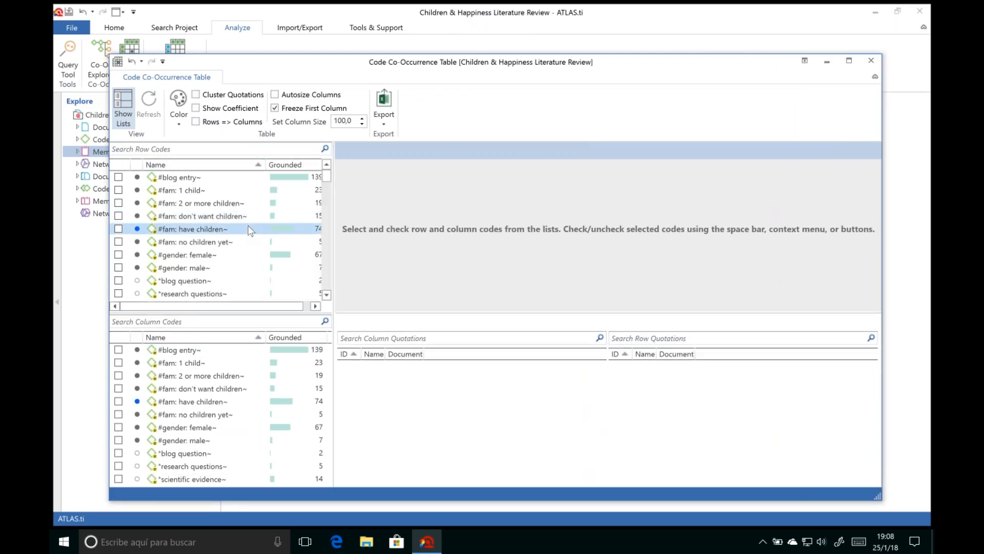
- Filter the row codes by "pos" and include the four codes from "effects pos: fulfilment" to "effects pos: positive emotions"
click(169, 148)
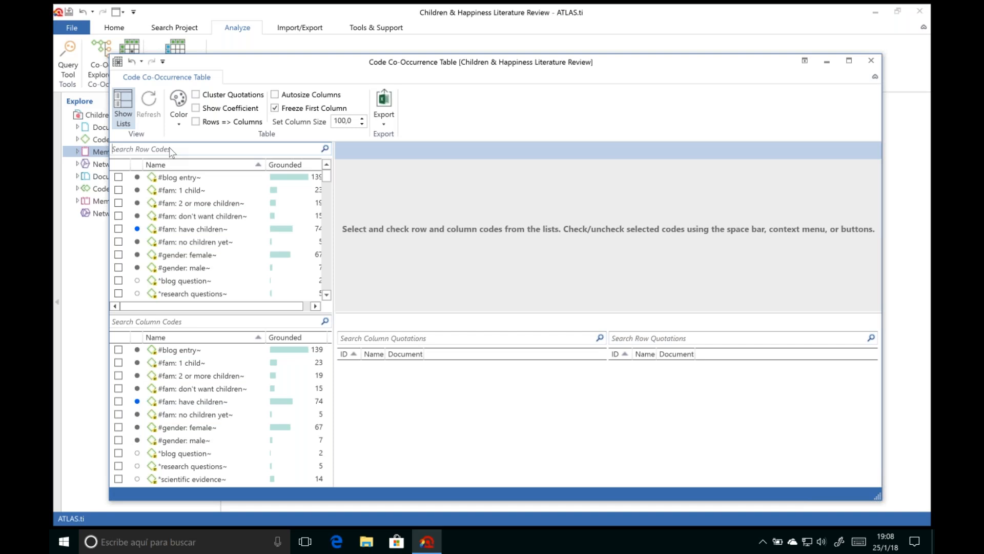
text(pos)
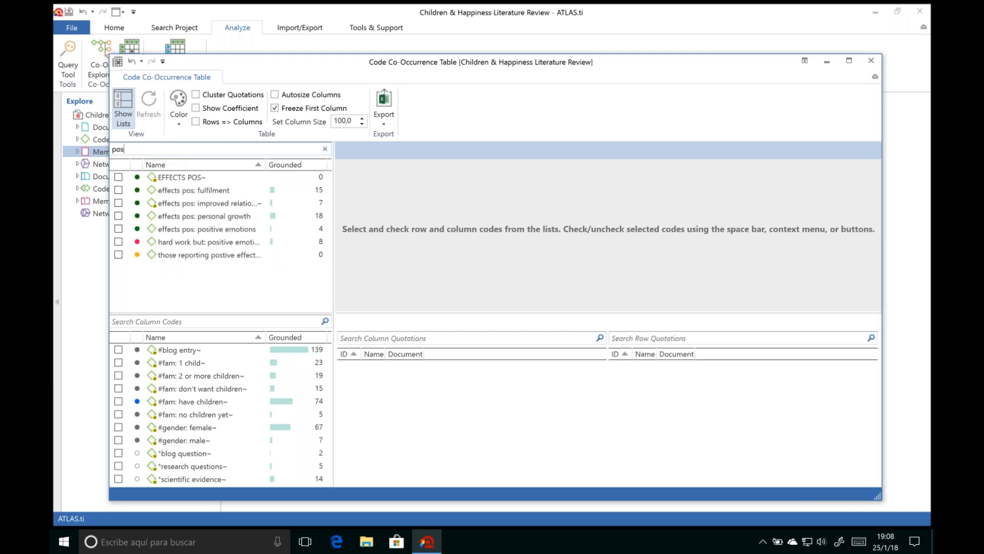
click(189, 194)
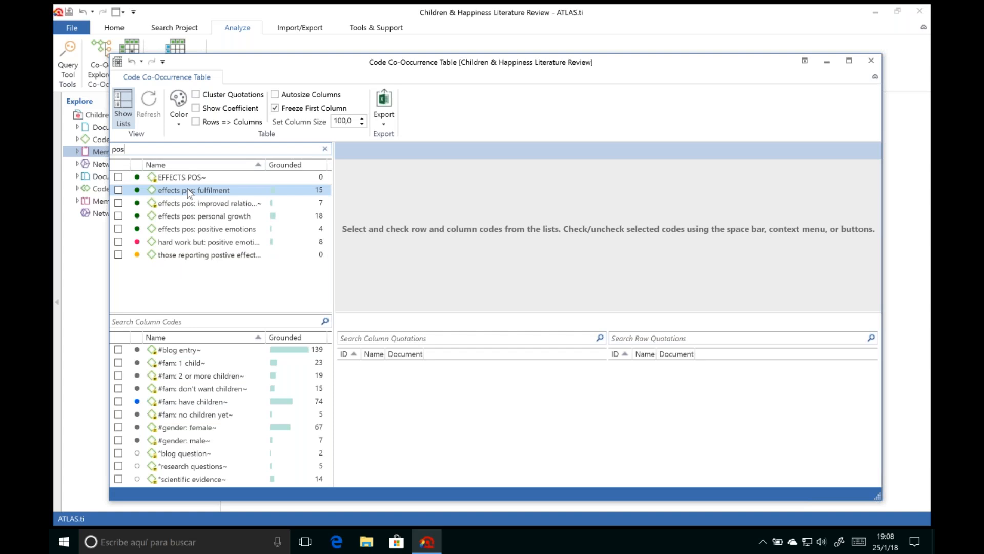
click(189, 194)
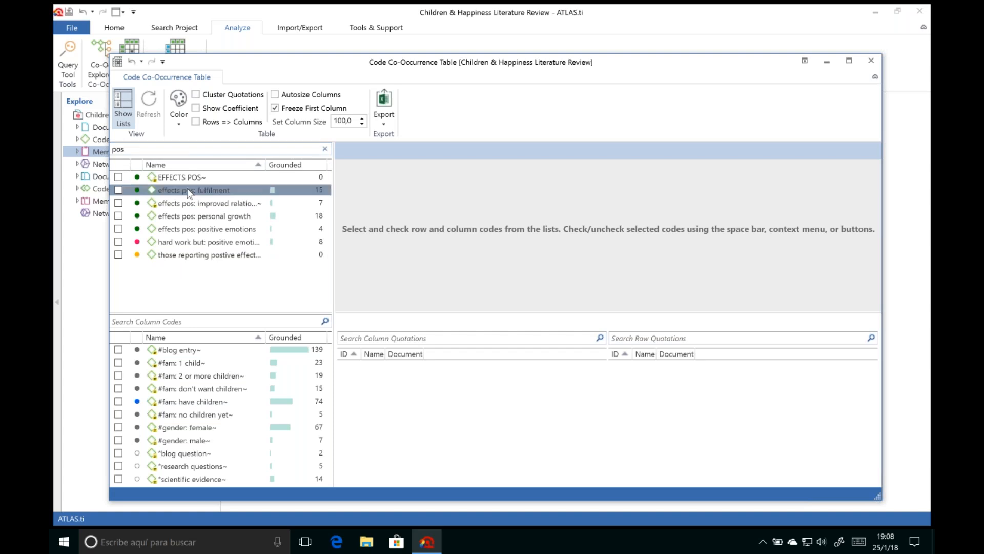
shift+click(192, 233)
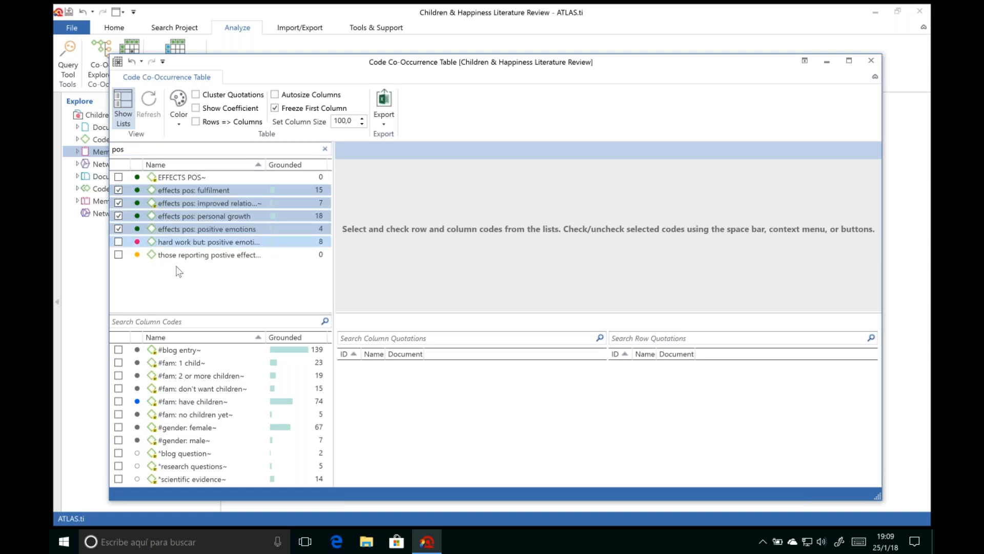
- Filter the column codes by "neg" and include the six codes from "effects neg: less fun" to "effects neg: on self"
click(178, 323)
text(neg)
click(190, 362)
shift+click(183, 428)
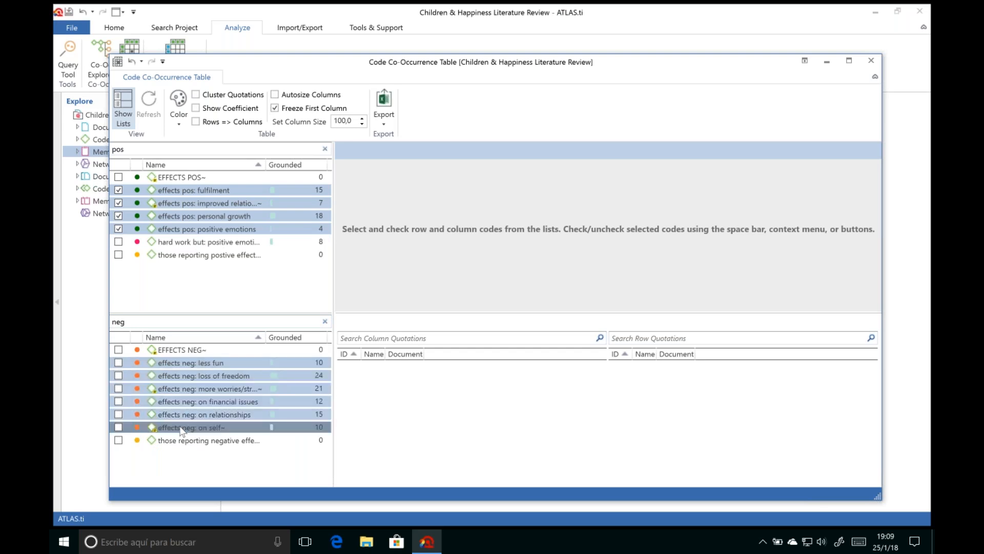
key(space)
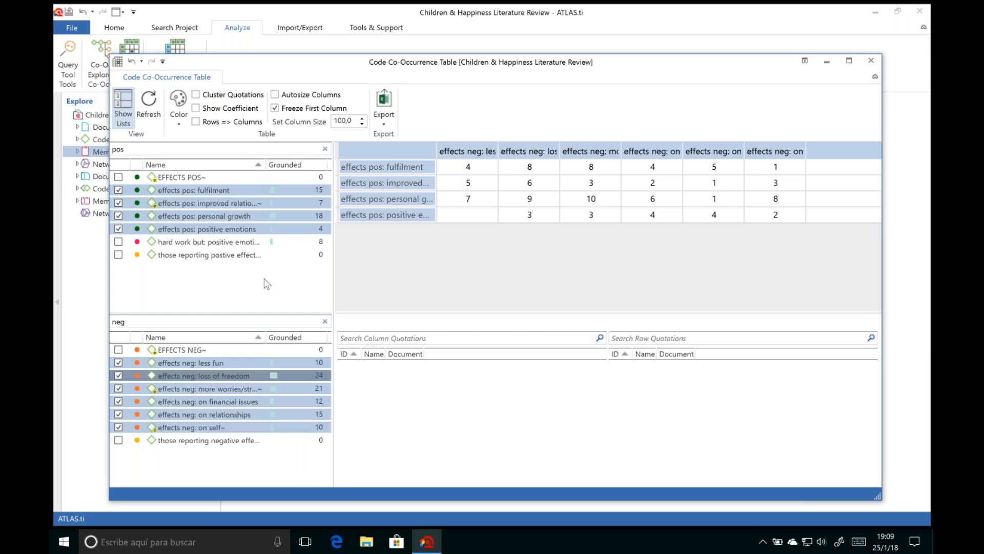
- List the quotations where "effects pos: fulfilment" co-occurs with "effects neg: less fun" and view quotation 3:17 in its document
click(469, 168)
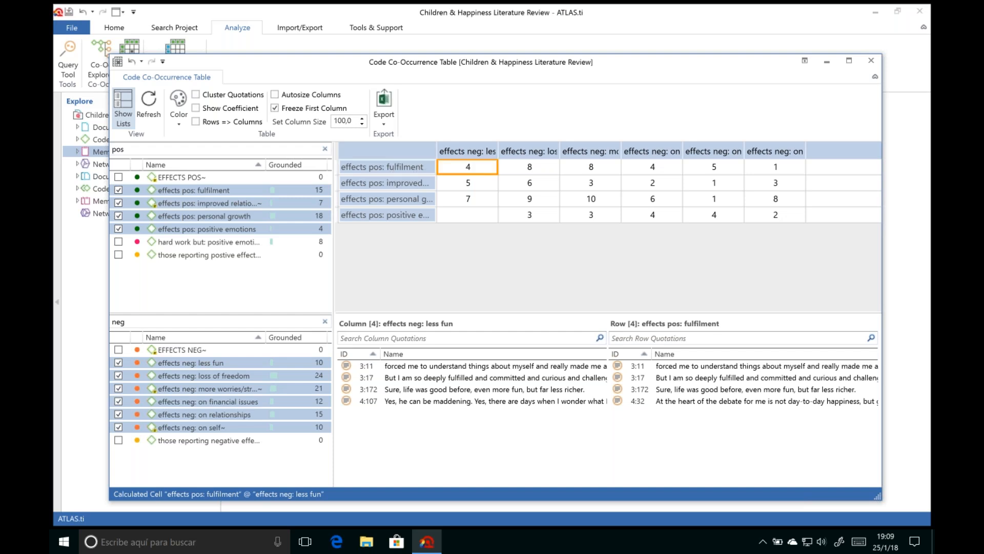
drag(498, 149, 539, 148)
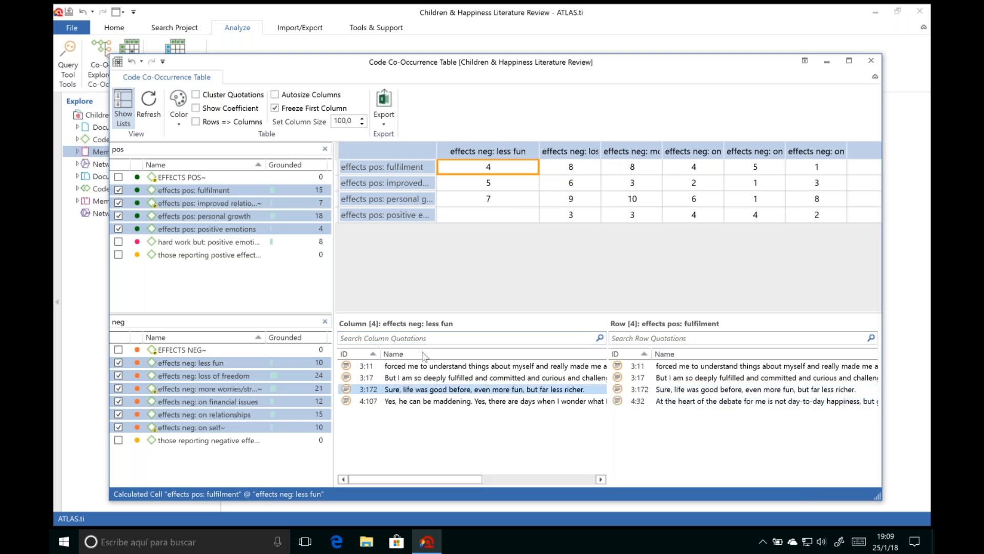
double_click(458, 378)
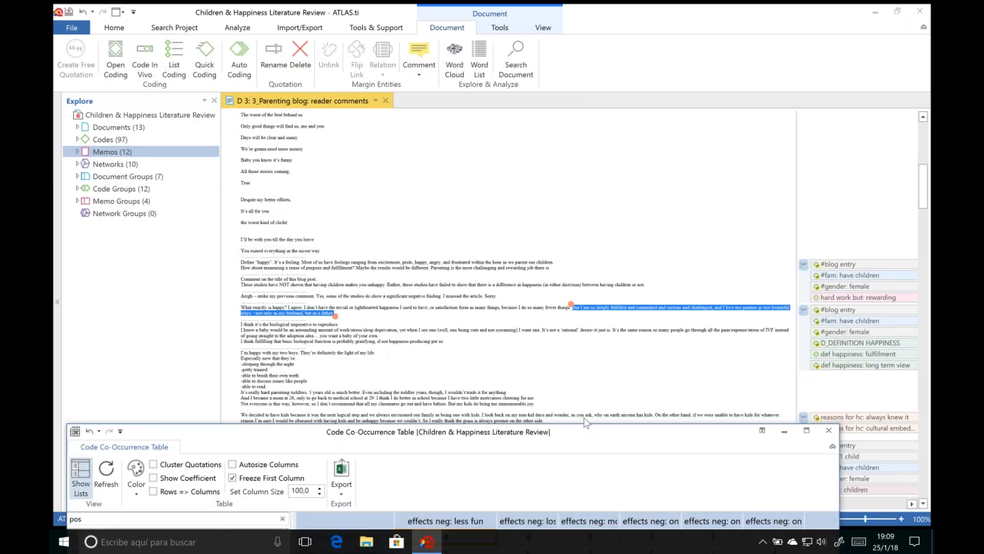
drag(586, 431, 618, 37)
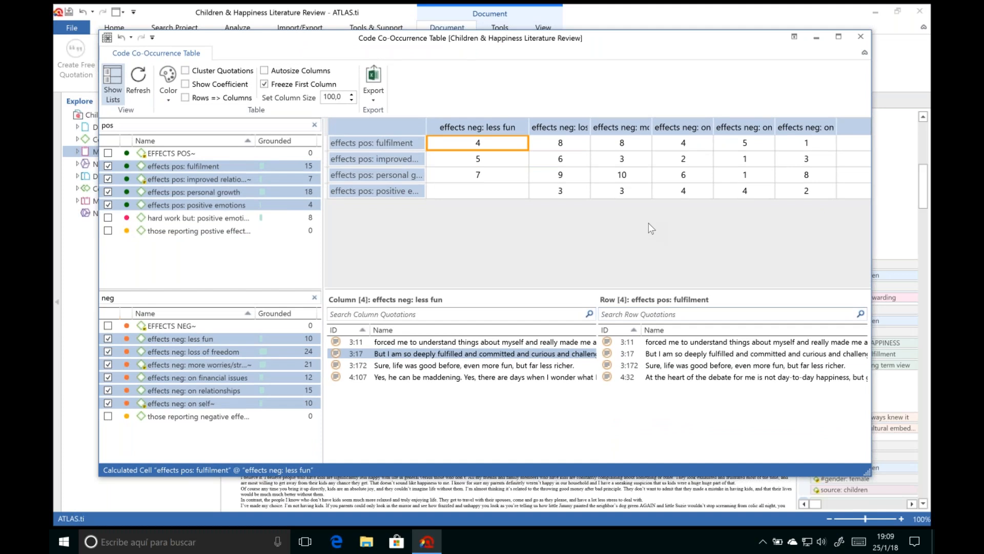
- List the quotations shared by "effects pos: personal growth" and "effects neg: more worries/stress/responsibilities", then close the table and the reader comments document
click(624, 176)
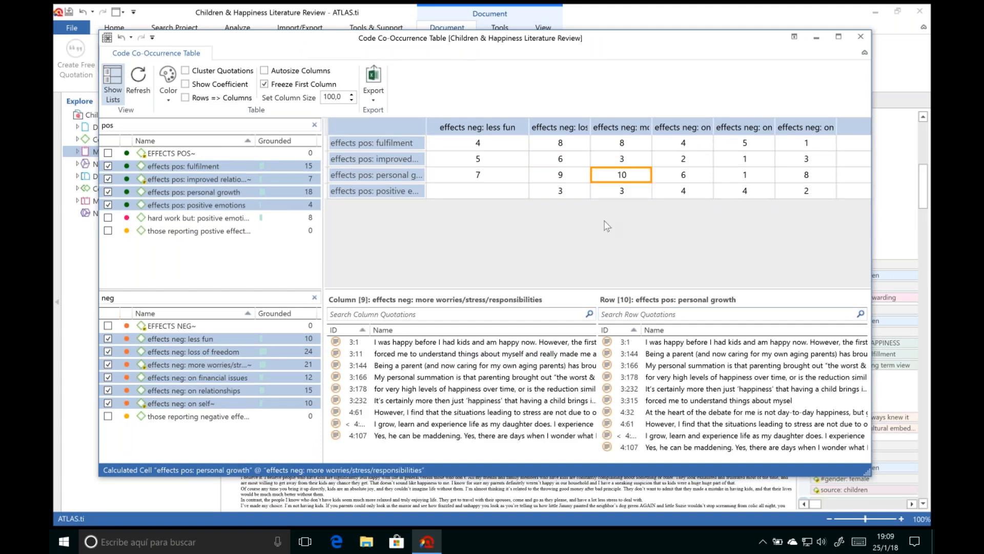
drag(651, 123, 729, 120)
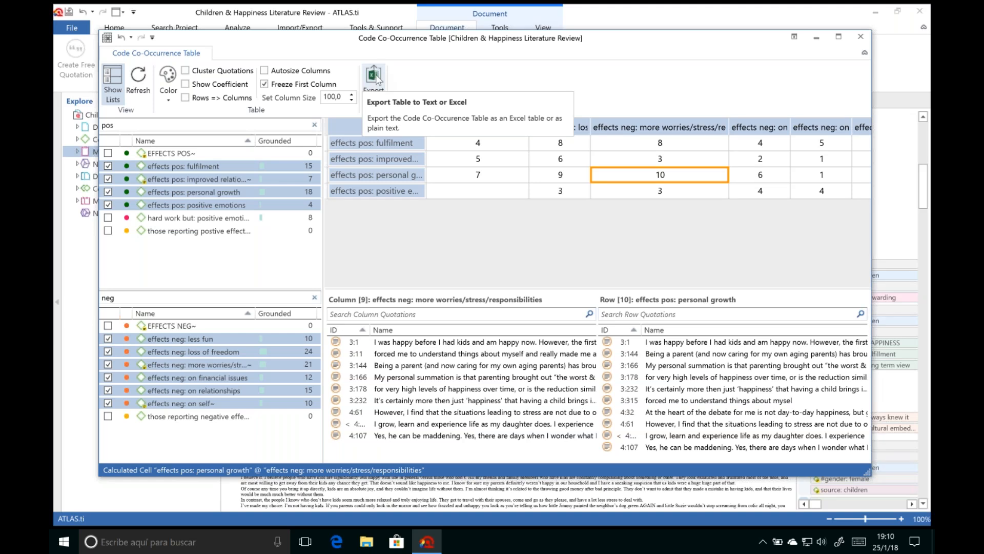
click(862, 39)
click(389, 100)
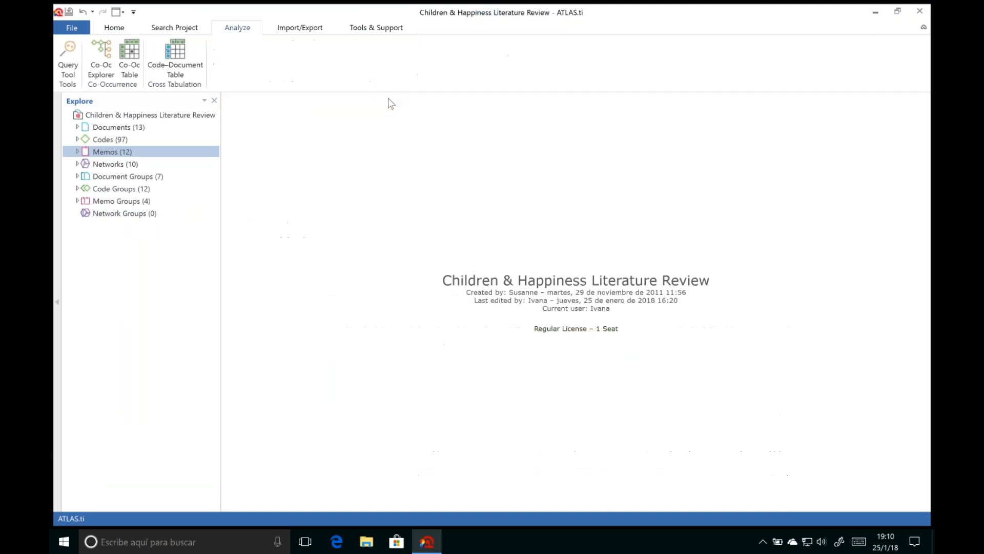
- Open the Query Tool, float it in its own enlarged window and narrow its code lists to widen the query area
click(66, 63)
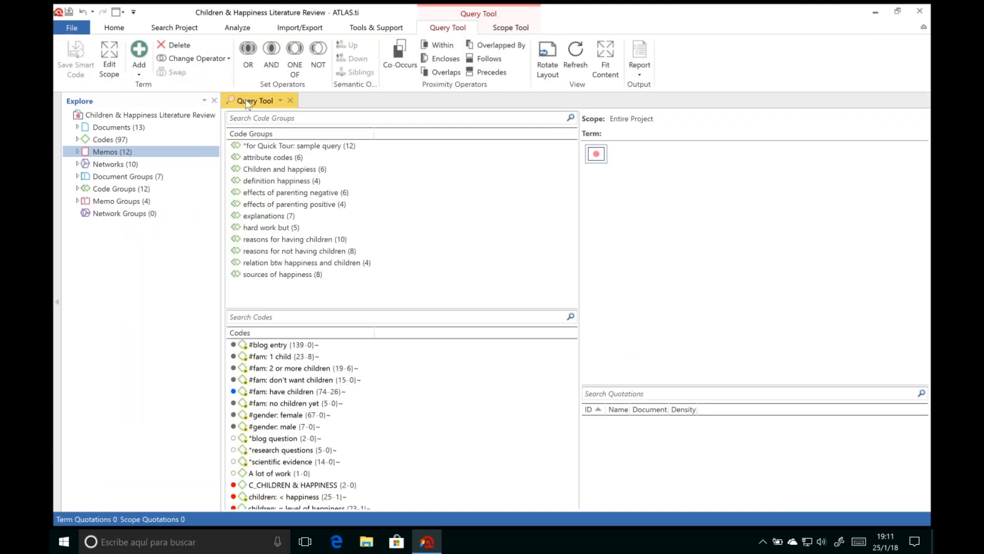
click(280, 101)
click(306, 158)
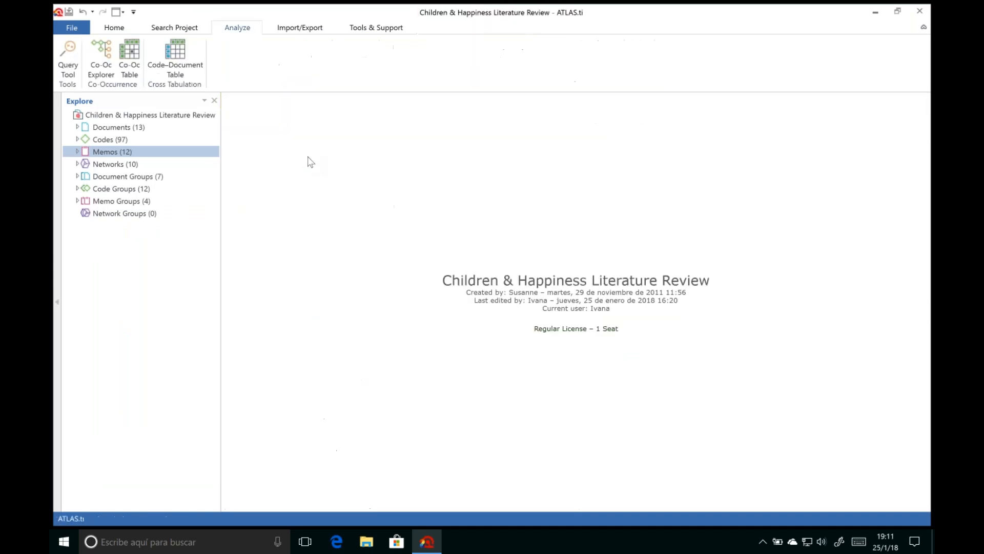
drag(506, 280, 867, 499)
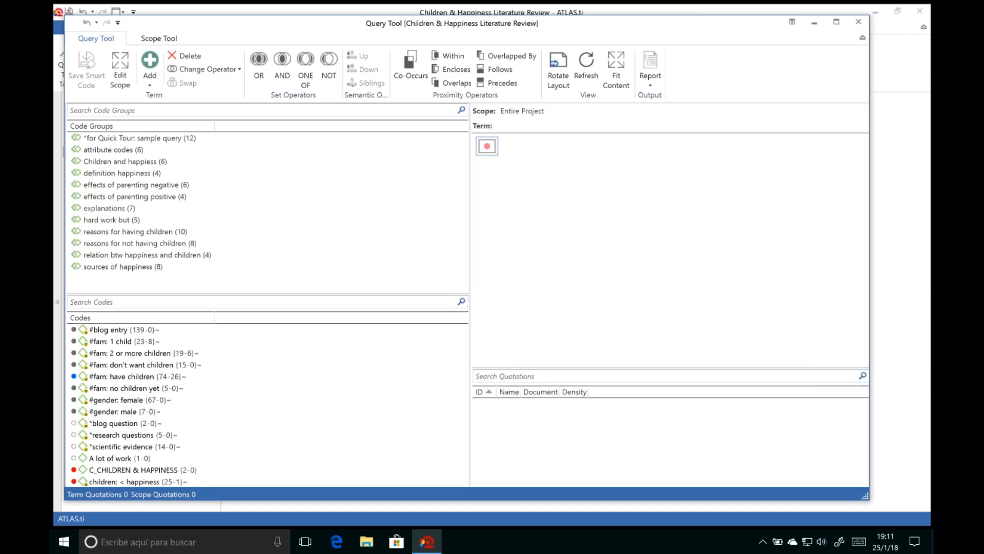
drag(470, 249, 359, 249)
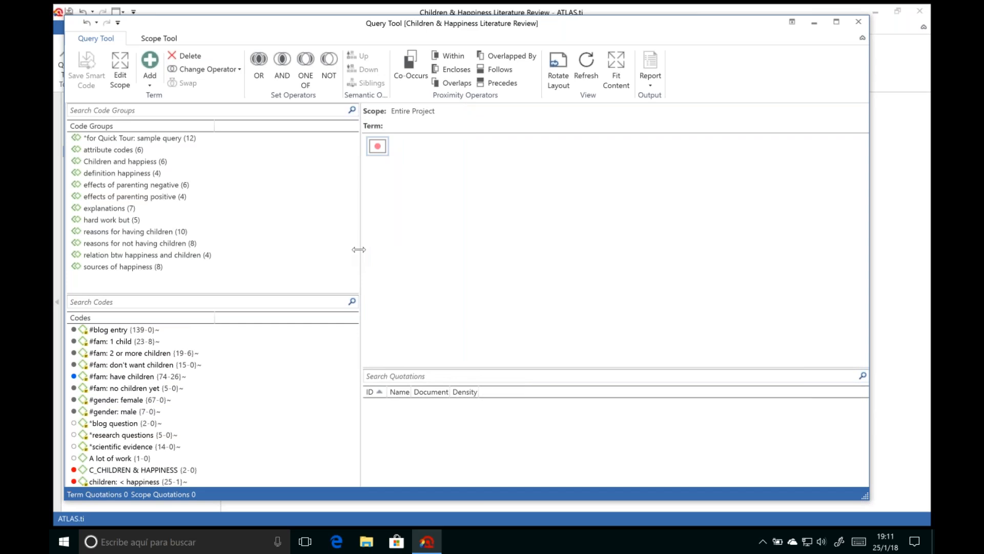
drag(564, 32, 585, 33)
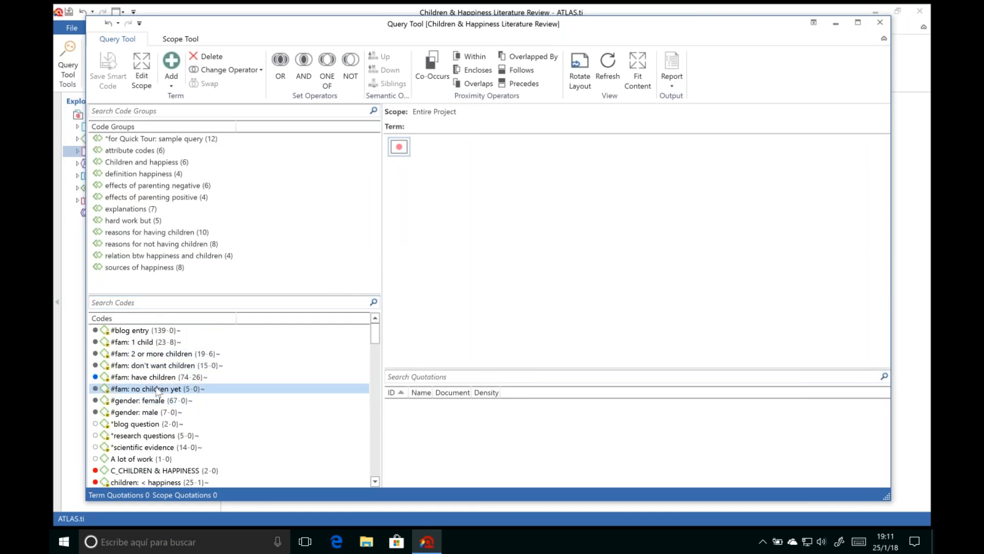
- Build a query combining the code "#fam: have children" AND the code group "relation btw happiness and children", and list its matching quotations
drag(153, 382, 426, 146)
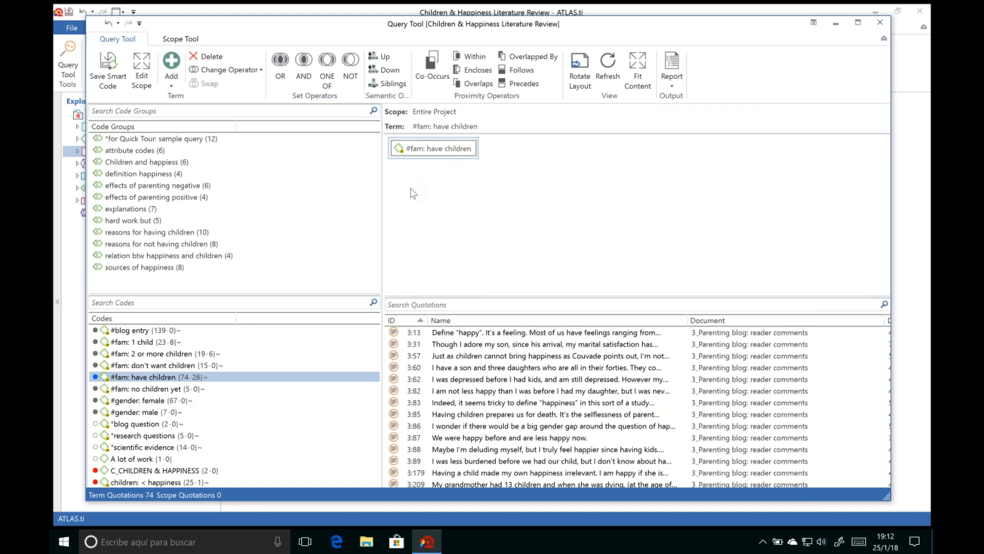
click(306, 71)
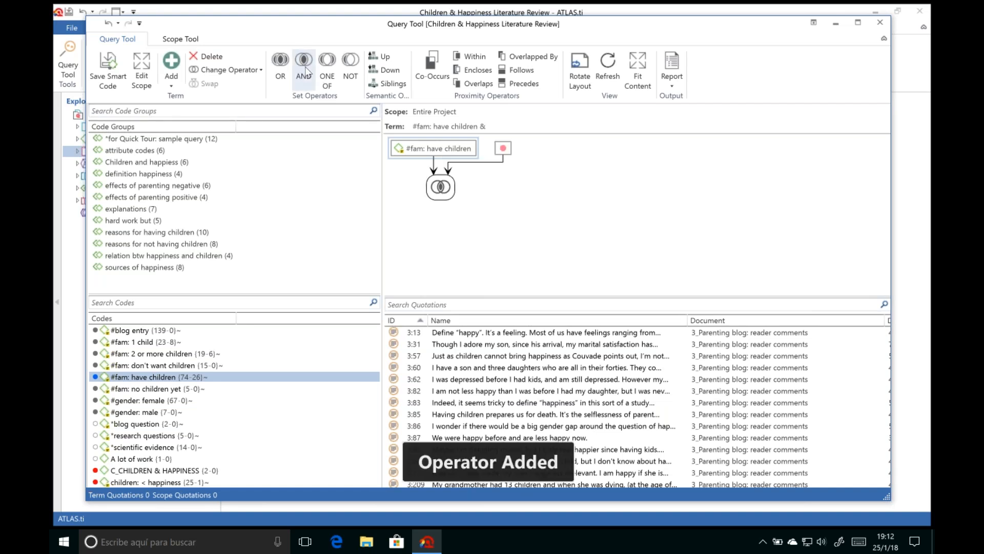
double_click(158, 257)
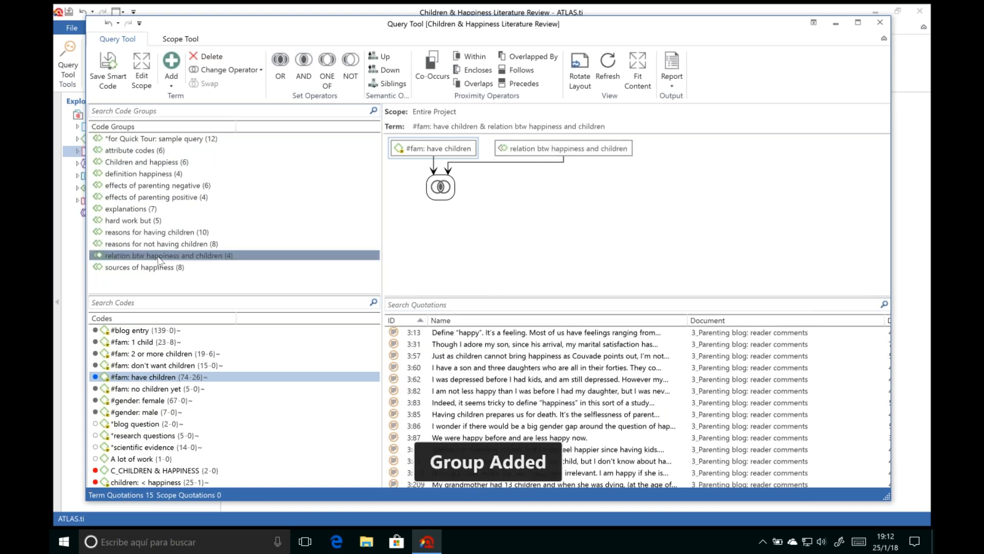
key(super+Tab)
click(377, 215)
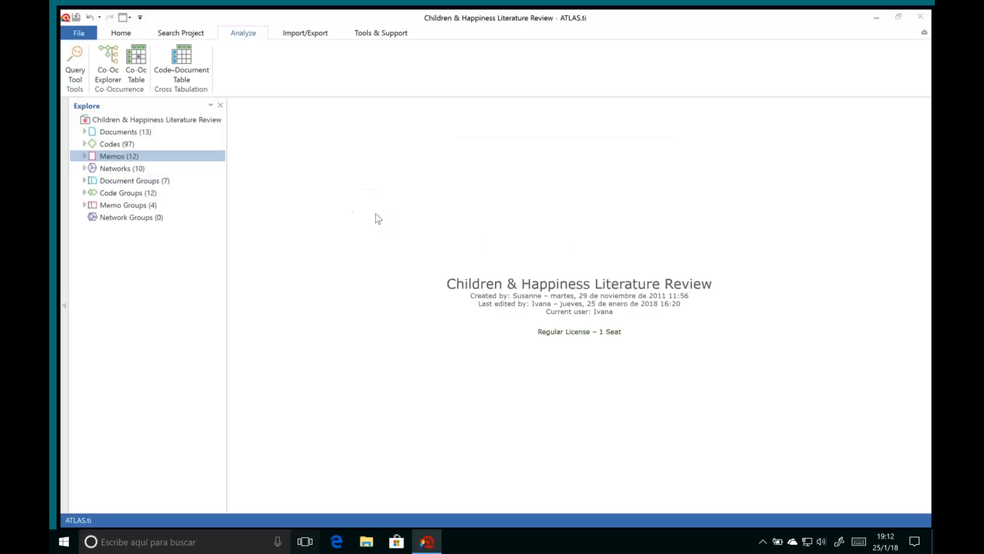
click(444, 189)
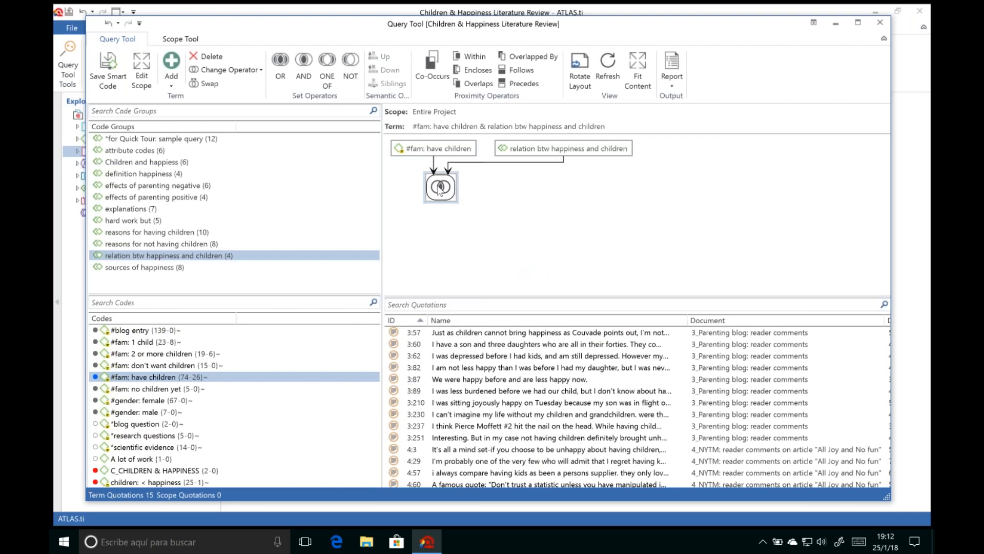
scroll(528, 419, down, 1)
scroll(528, 420, up, 1)
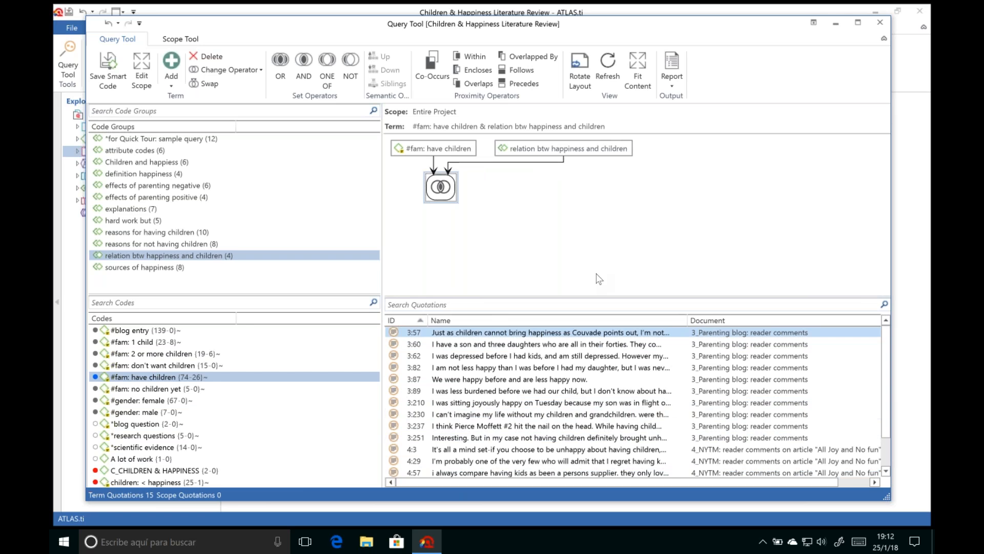
- View the report types and report options available for the query results, closing the options without creating a report
click(673, 83)
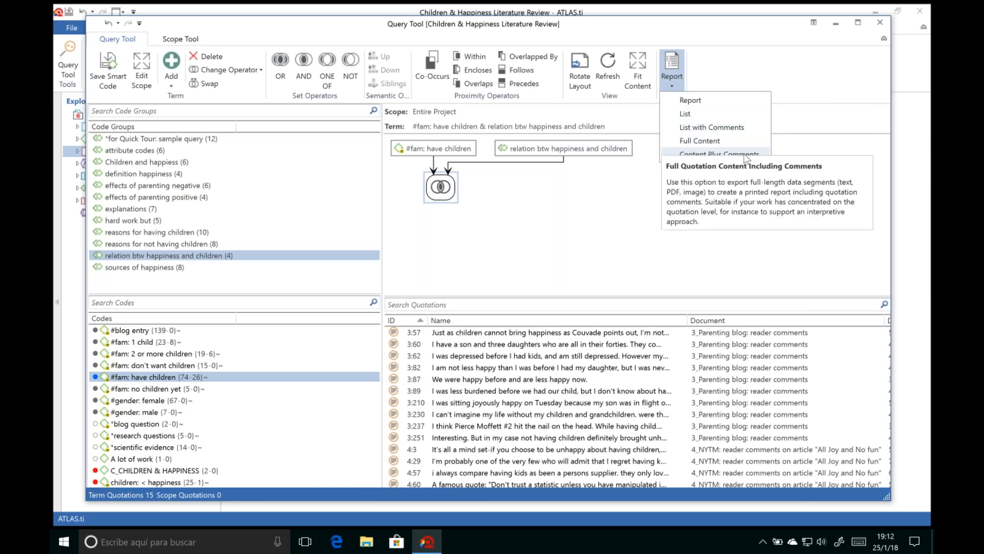
click(739, 113)
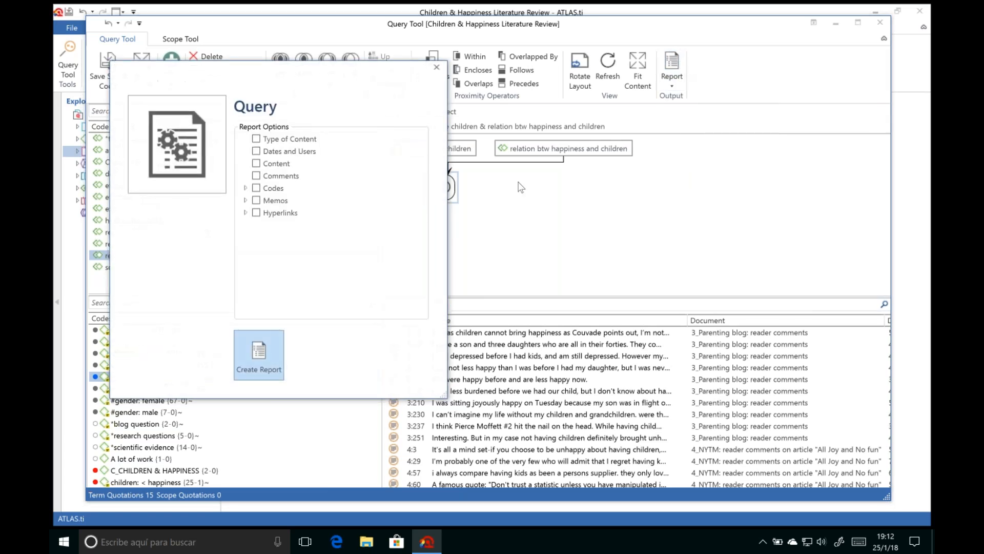
click(437, 67)
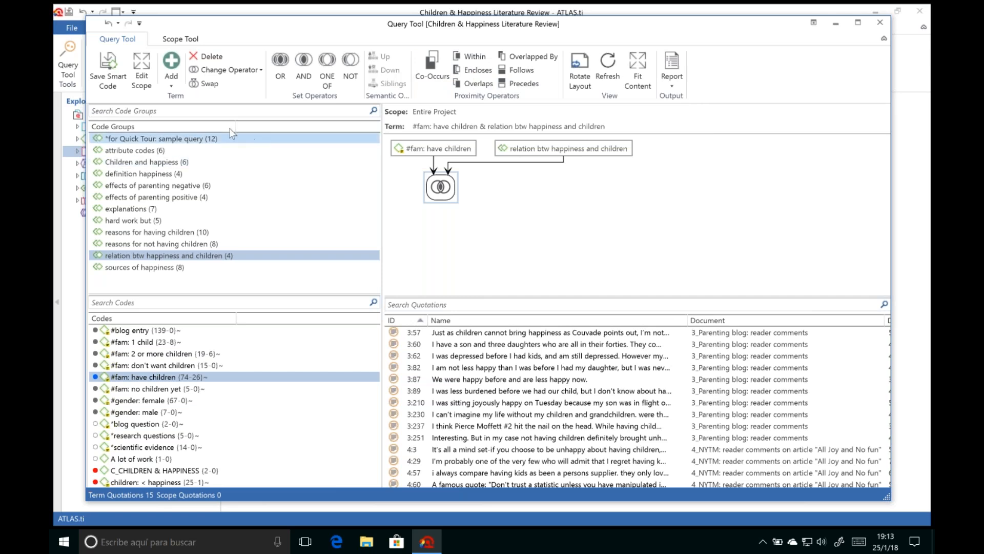
- Restrict the query scope to the document group "*comments by readers", leave scope editing and close the Query Tool
click(151, 86)
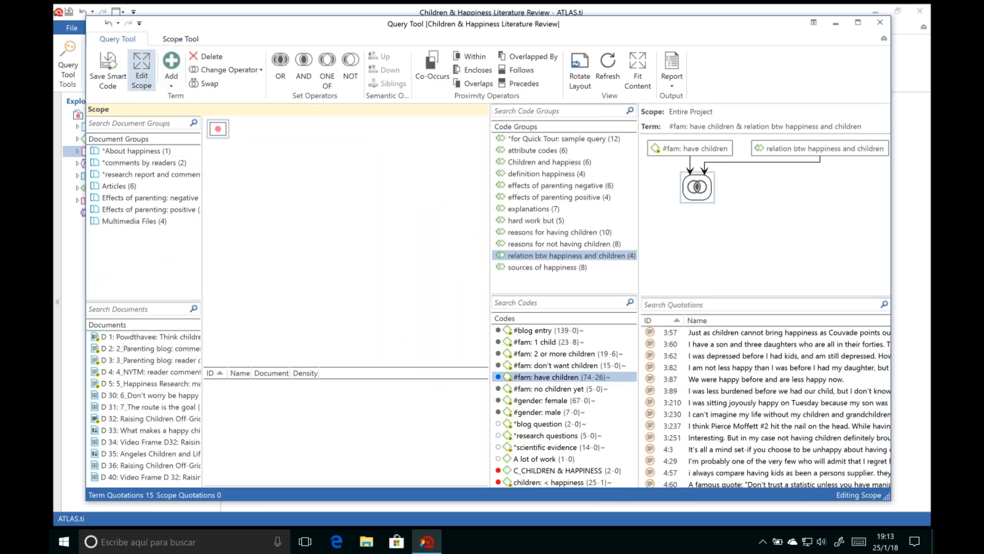
click(134, 371)
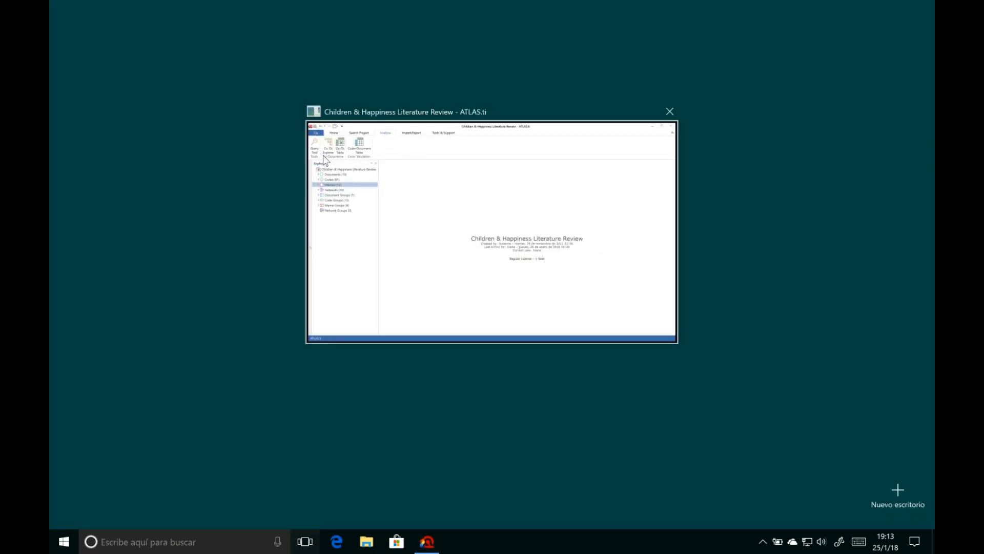
drag(135, 166, 261, 149)
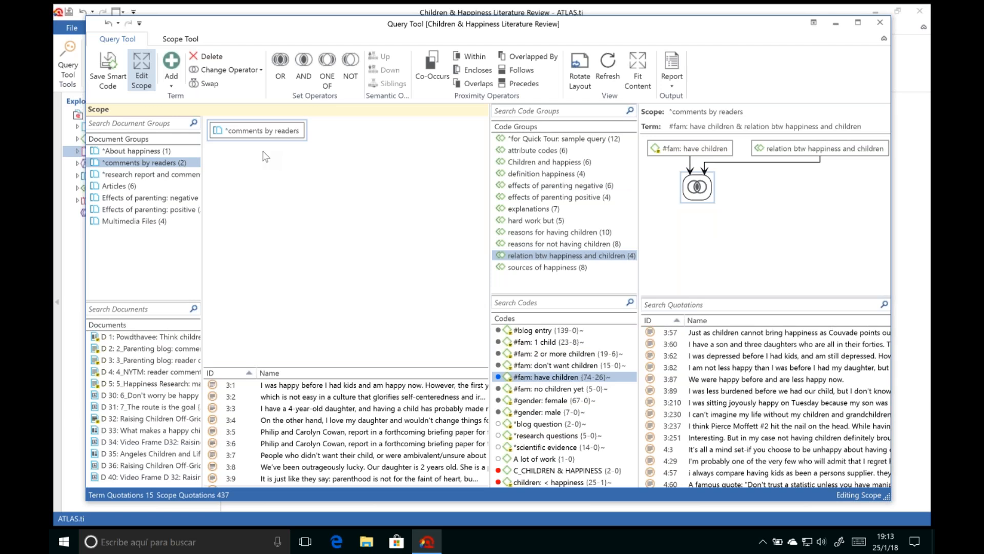
click(151, 82)
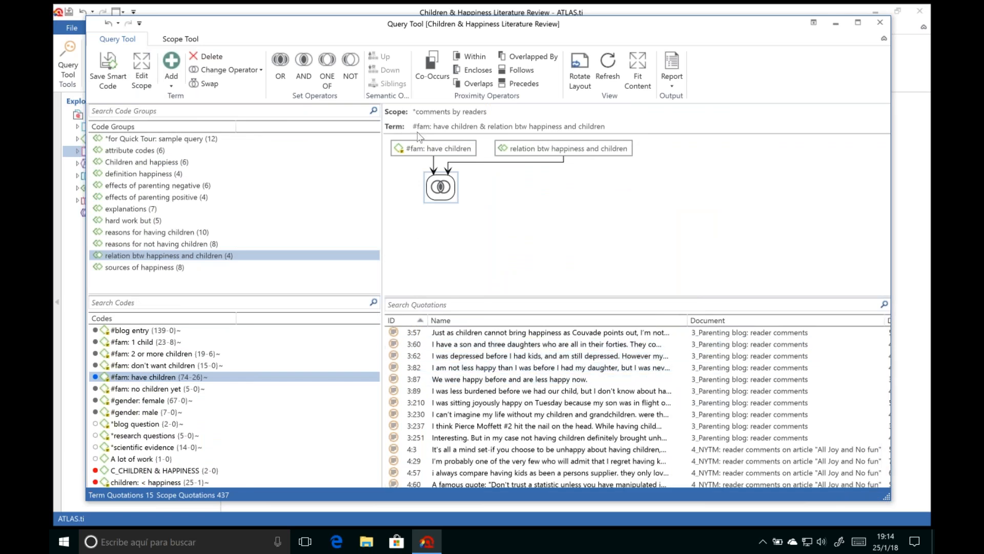
click(880, 23)
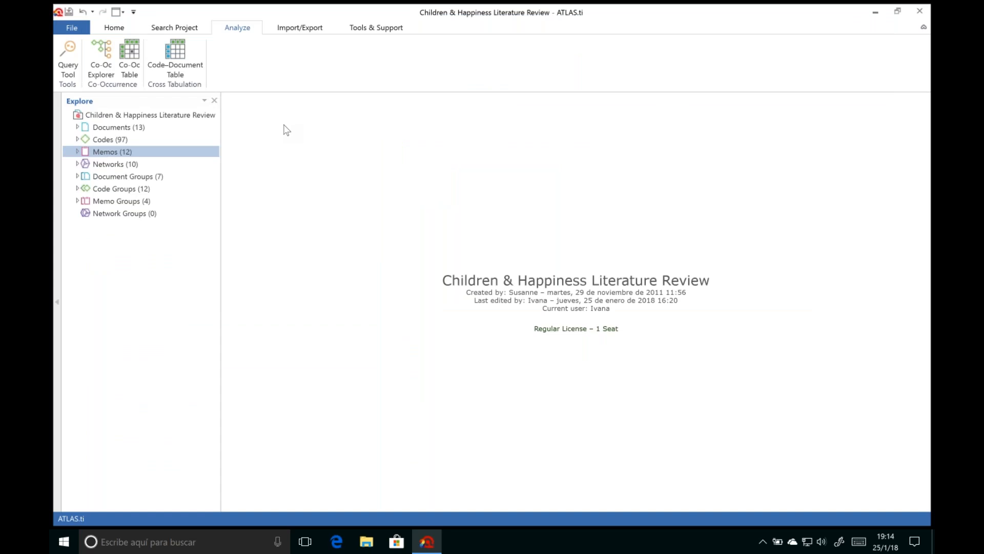
- View the import/export commands, the support and user management tools, and the list of useful links, closing the list without opening any
click(292, 31)
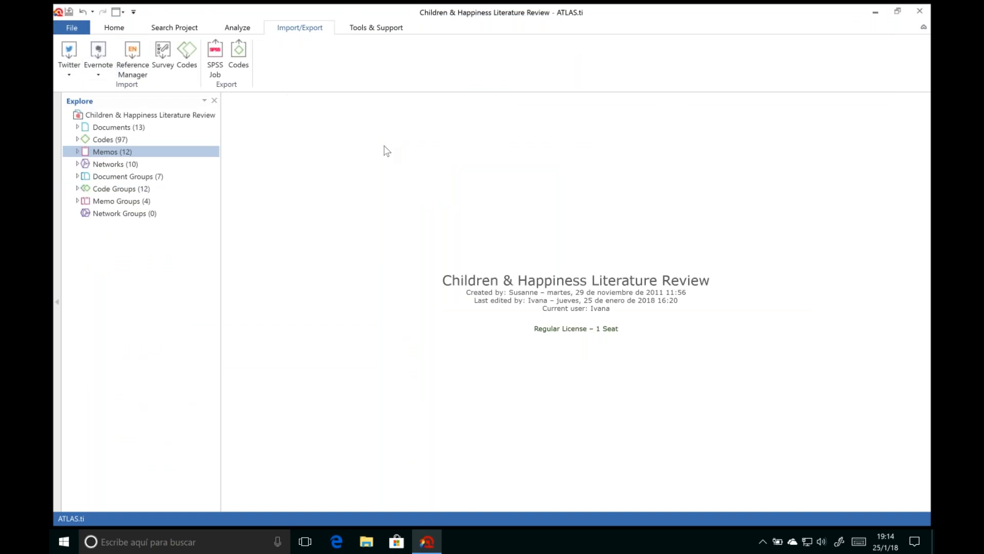
click(372, 28)
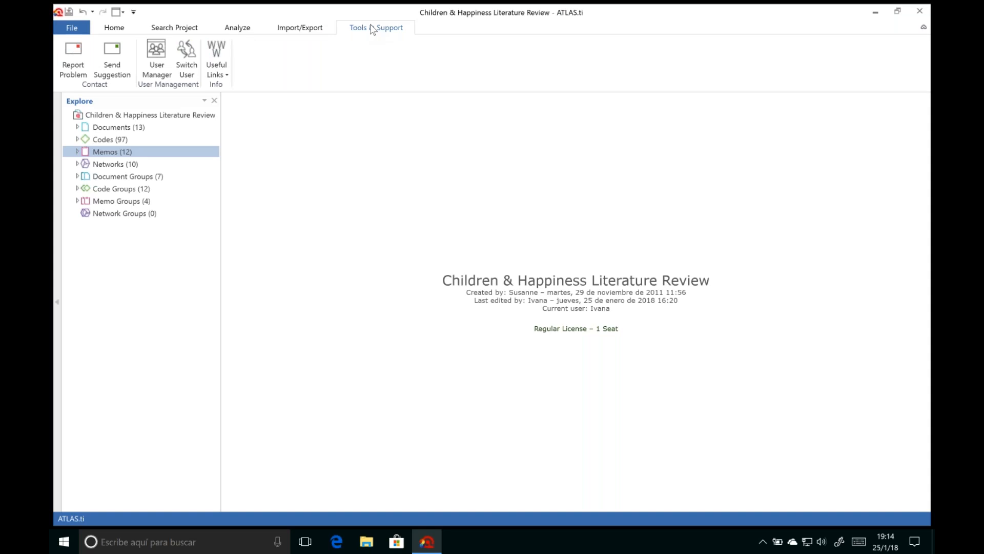
click(227, 66)
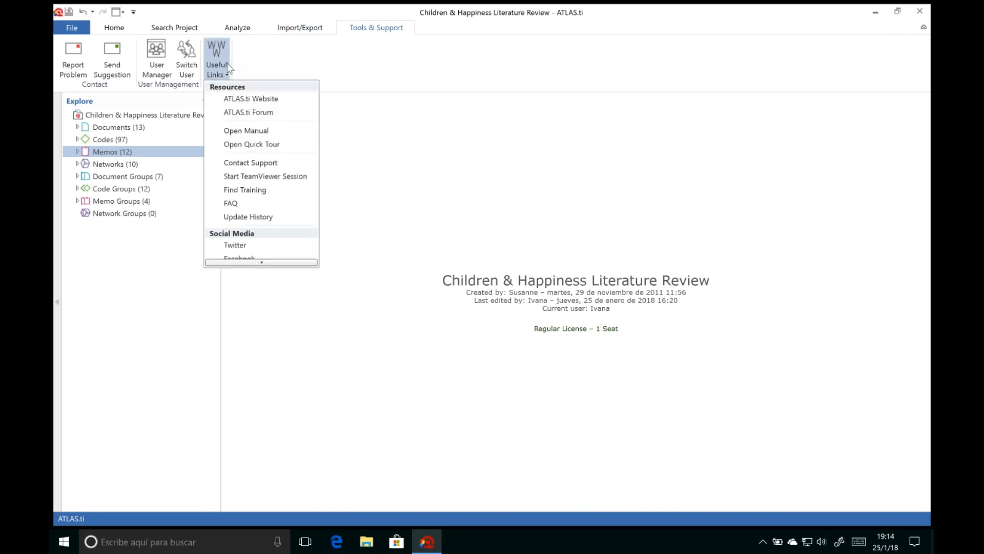
mouse_move(256, 260)
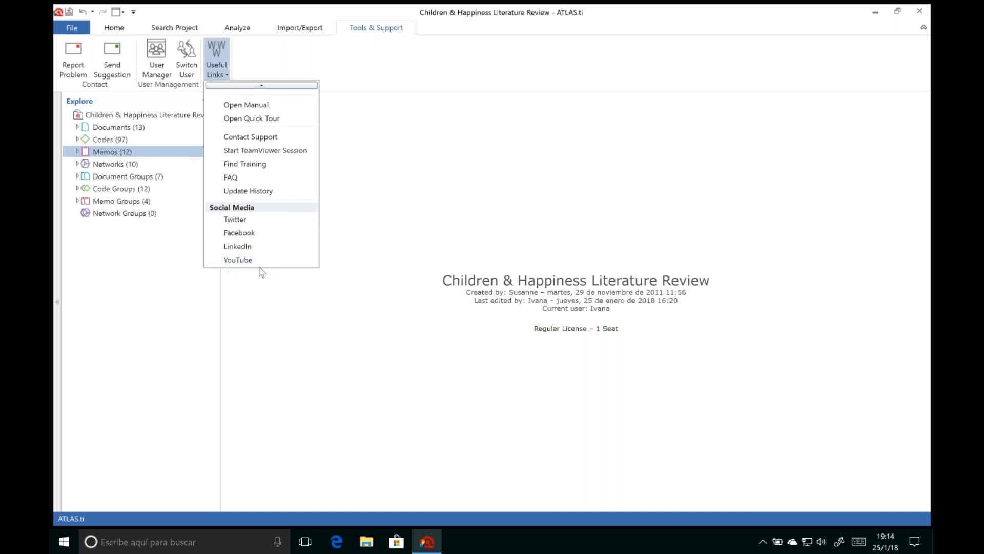
click(446, 259)
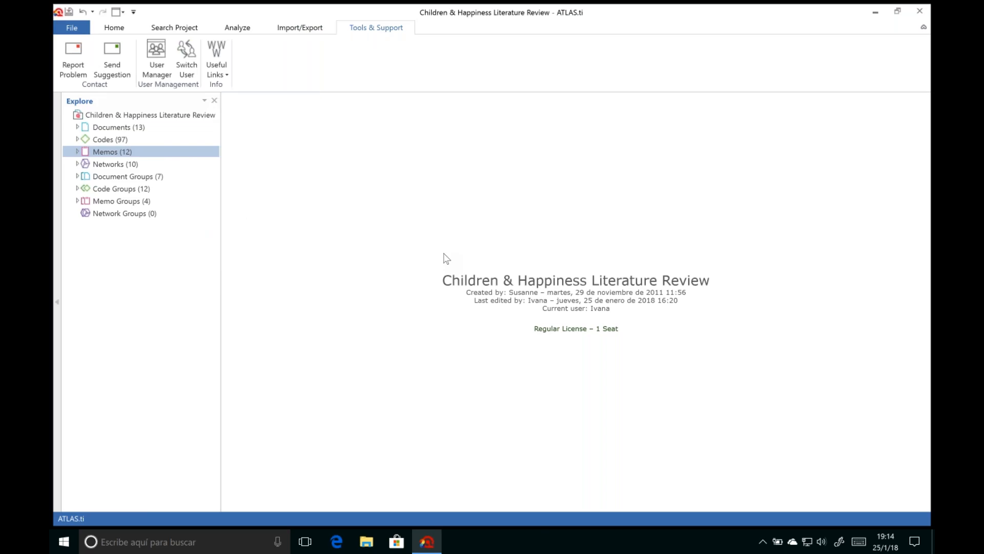
- Switch to the PowerPoint presentation "LR Webinar Windows and Mac English" and go back to its first slides
key(ctrl+Left)
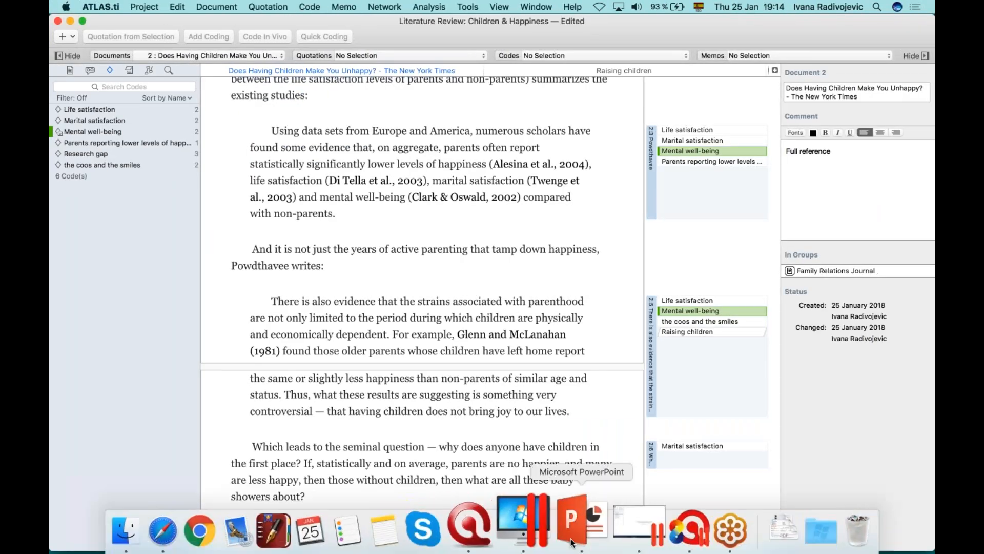
click(571, 538)
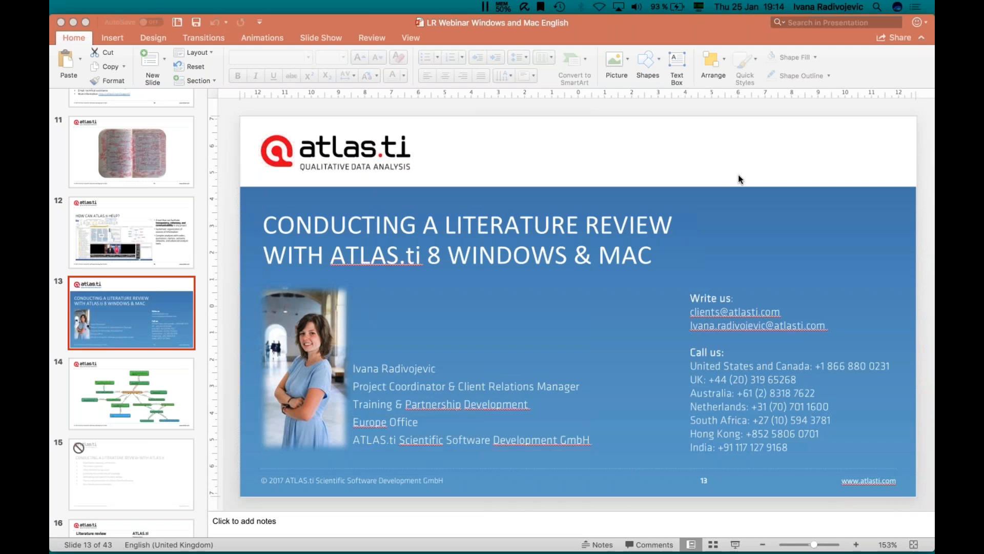
scroll(112, 205, up, 15)
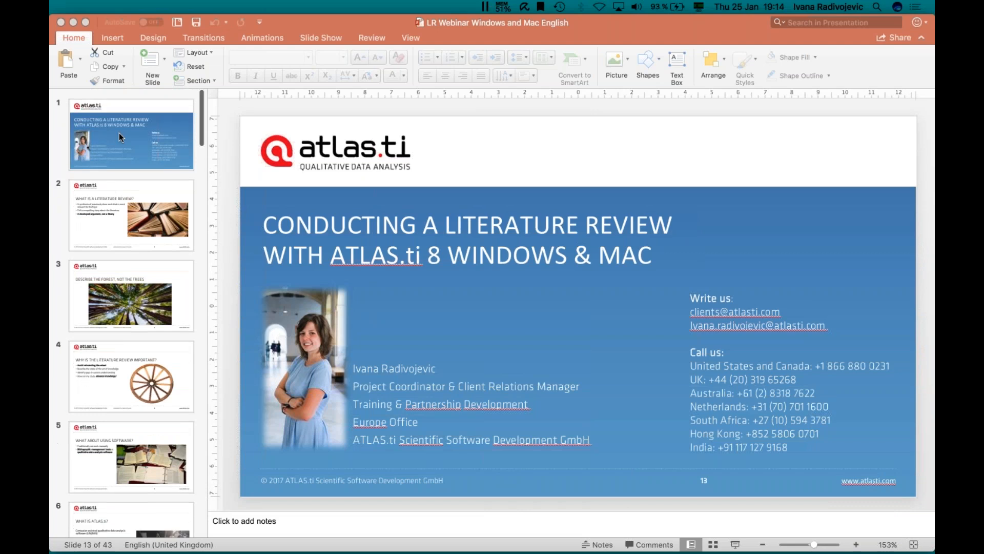
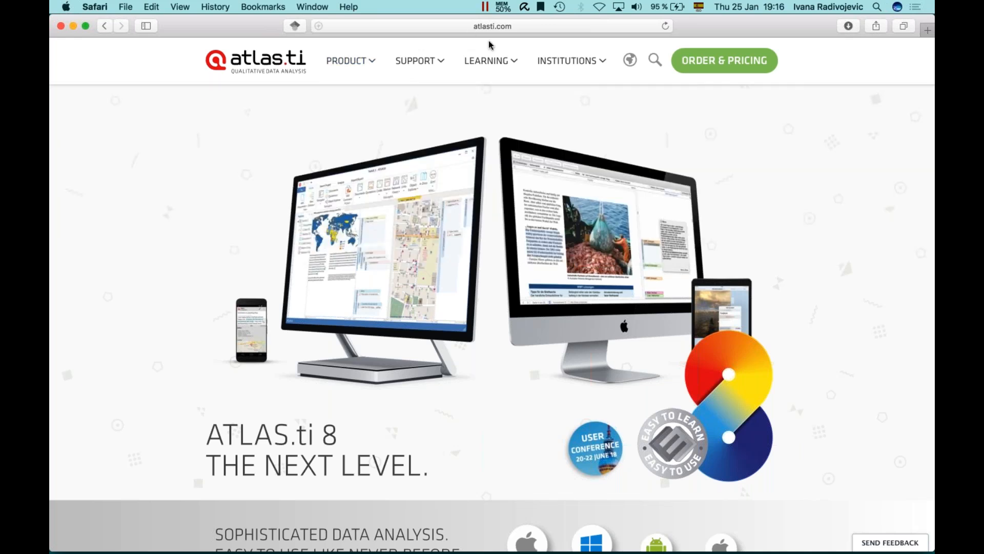
- Open the Video Tutorials page among the learning resources on atlasti.com and look through the ATLAS.ti 8 Windows English tutorials
mouse_move(495, 62)
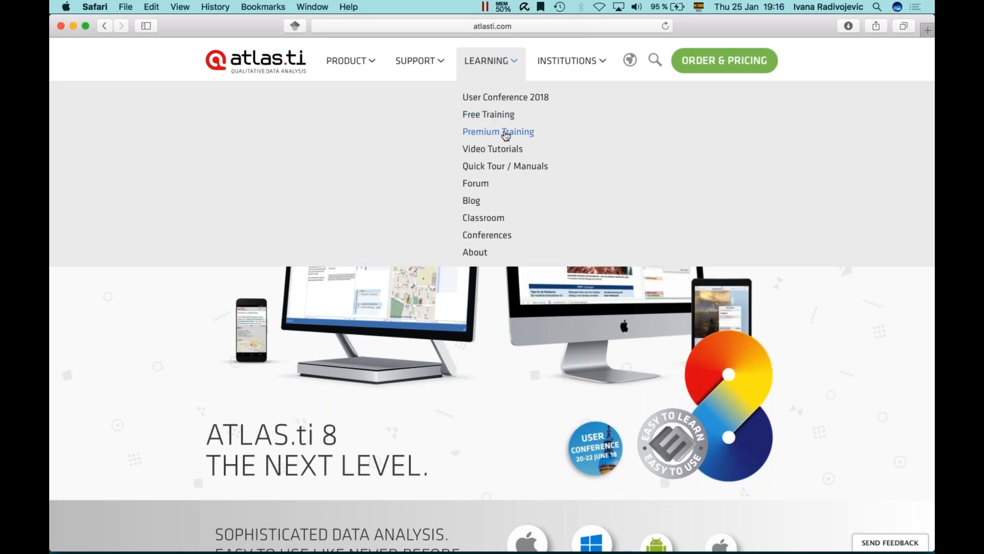
click(485, 152)
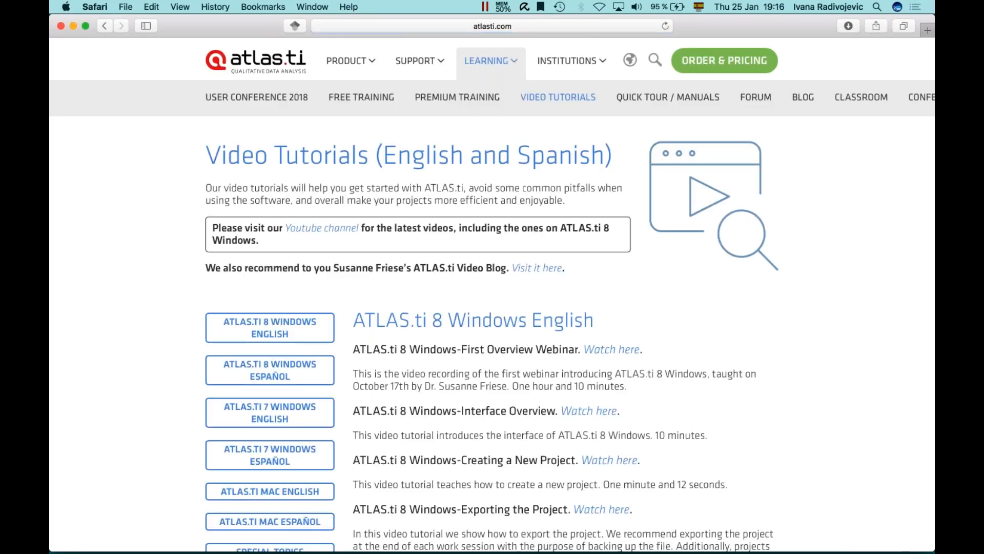
scroll(465, 180, down, 5)
scroll(492, 292, down, 10)
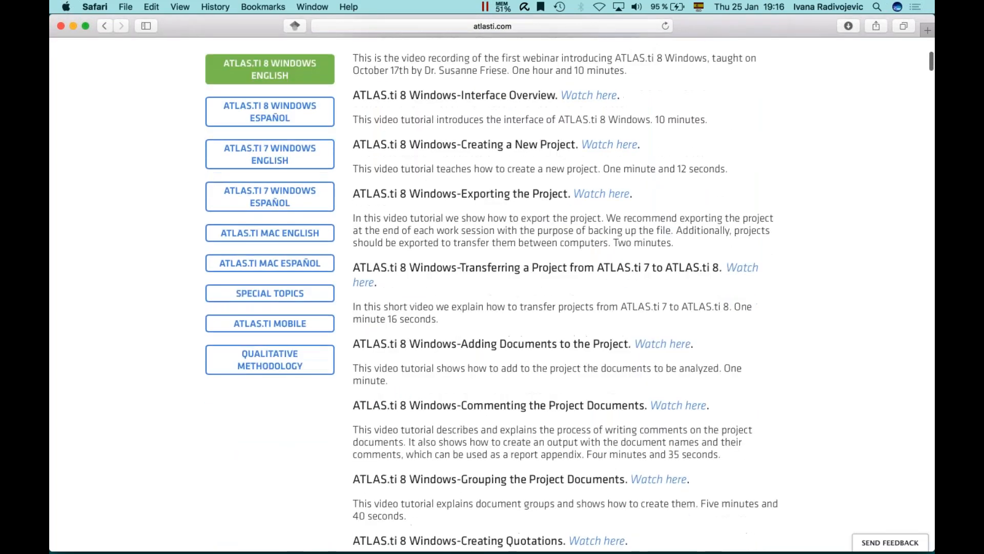
scroll(492, 293, up, 15)
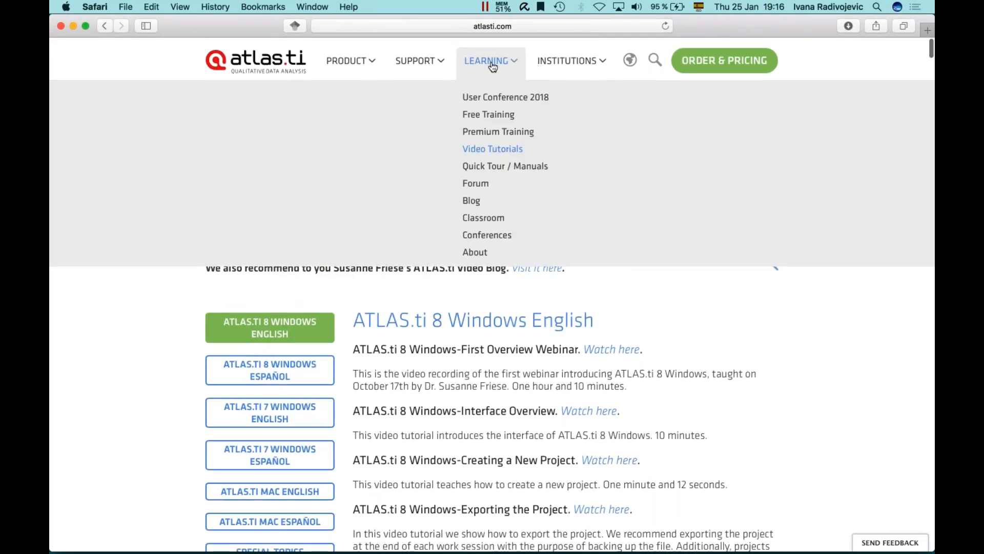
- Switch back to the ATLAS.ti Windows project, expand the Documents branch in the project explorer and select document D 1
key(super+Tab)
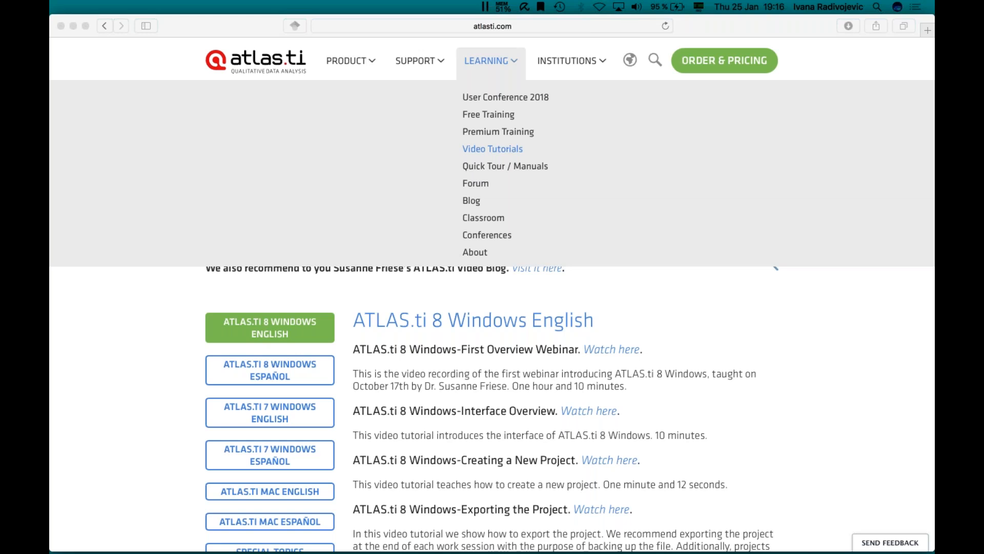
key(ctrl+Right)
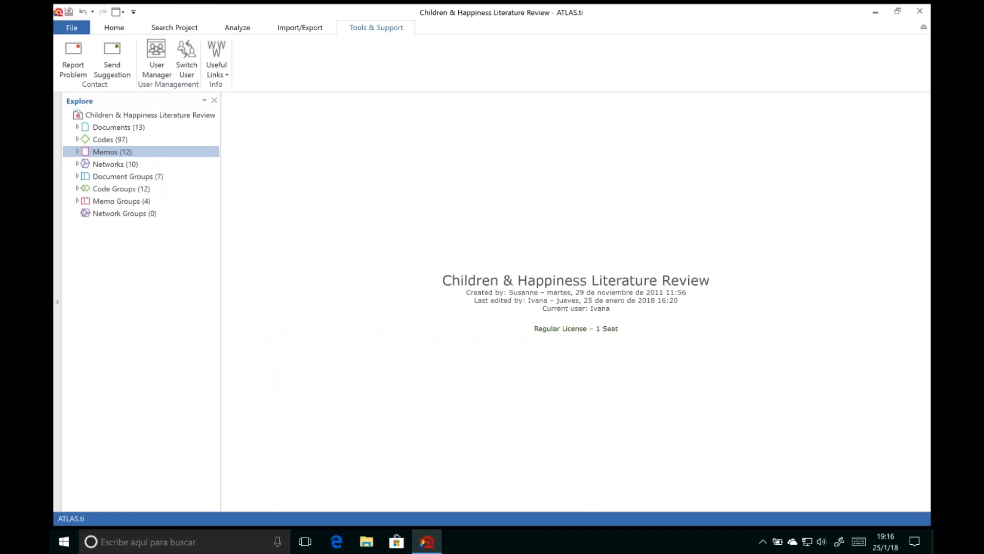
click(113, 28)
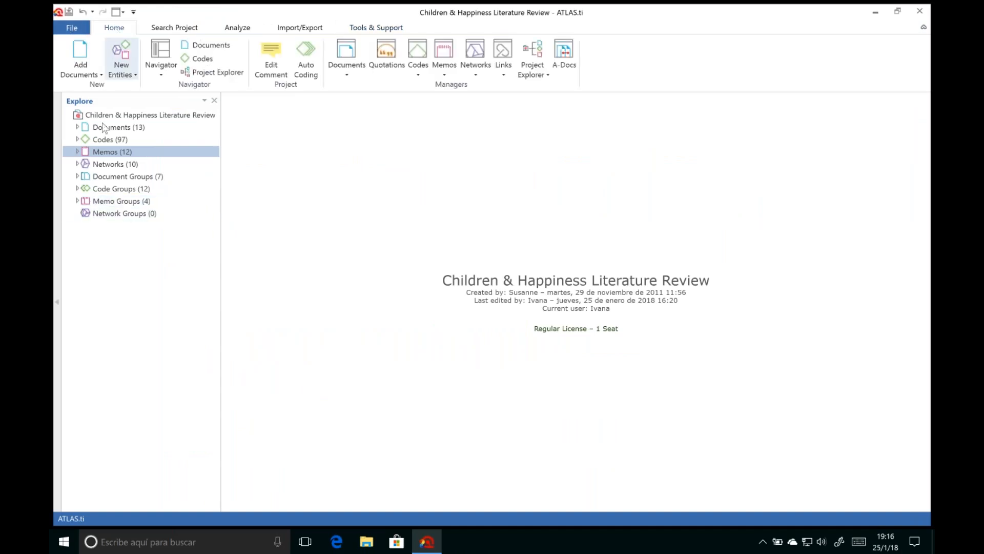
click(77, 128)
click(137, 139)
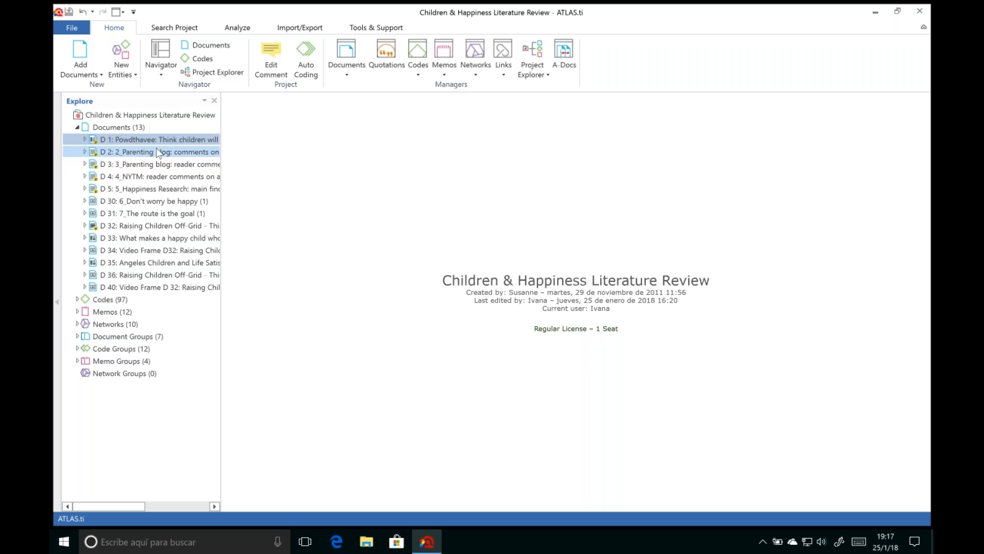
- Return to the browser and review the Video Tutorials page on atlasti.com once more
key(super+Tab)
key(super+Tab)
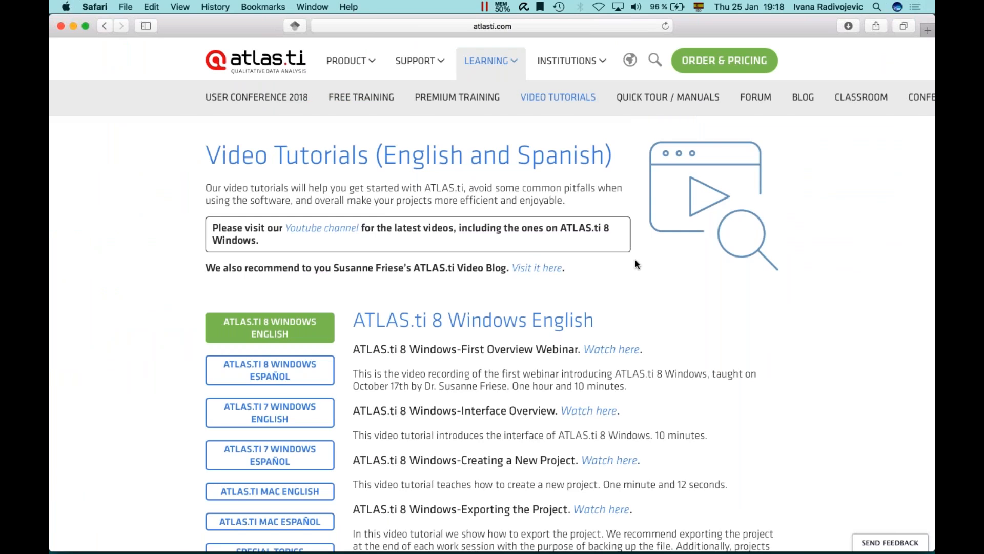
mouse_move(492, 65)
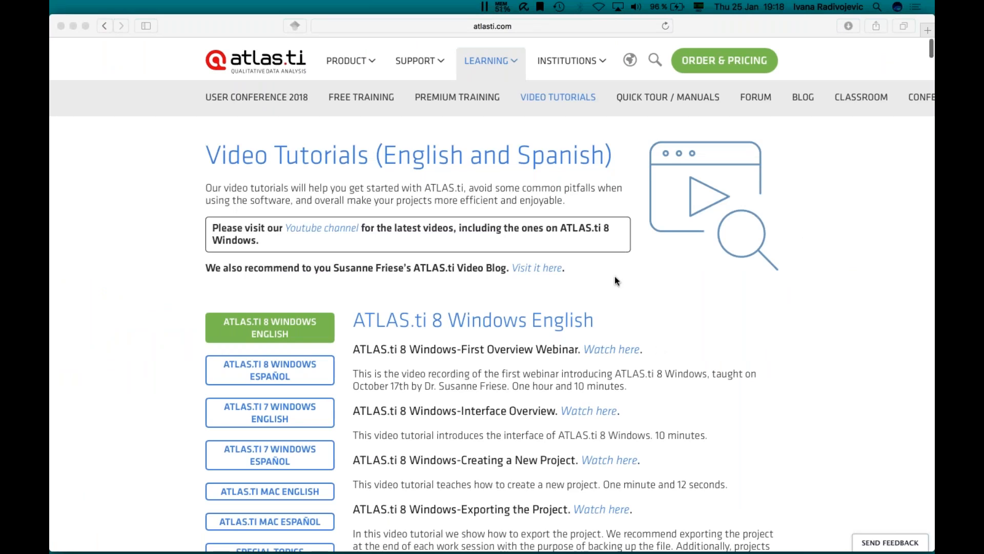
scroll(615, 277, down, 5)
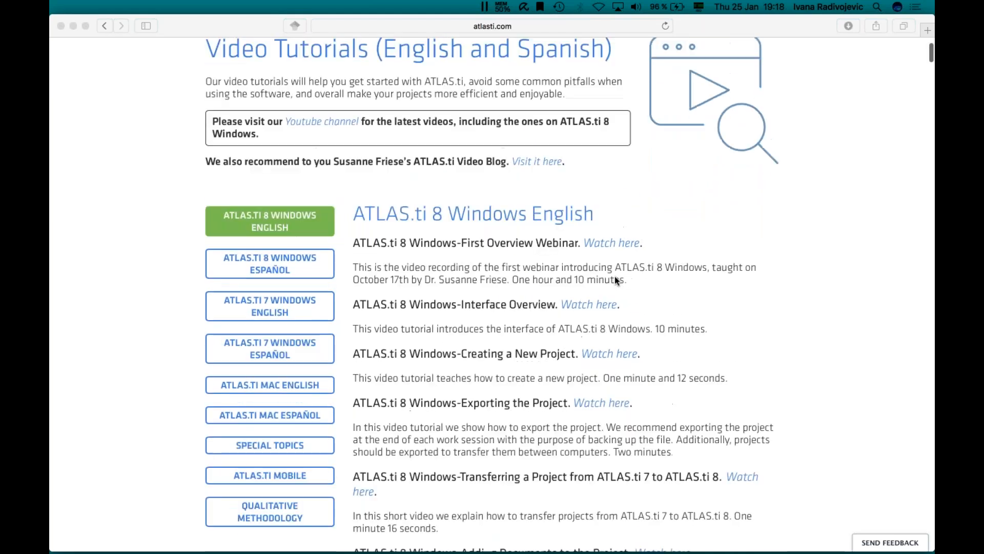
scroll(614, 276, up, 3)
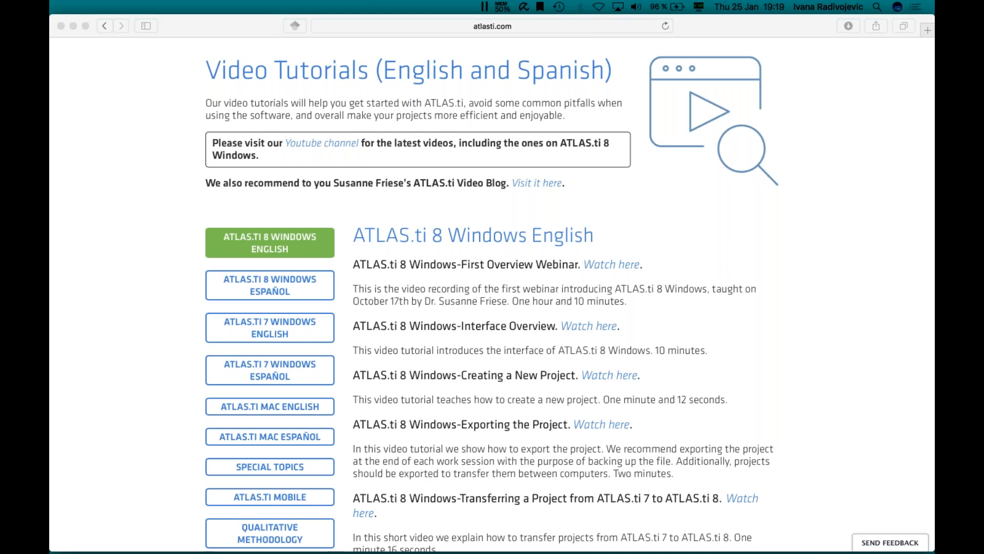
- Switch back to ATLAS.ti and widen the project explorer so that the document names fit
key(ctrl+Right)
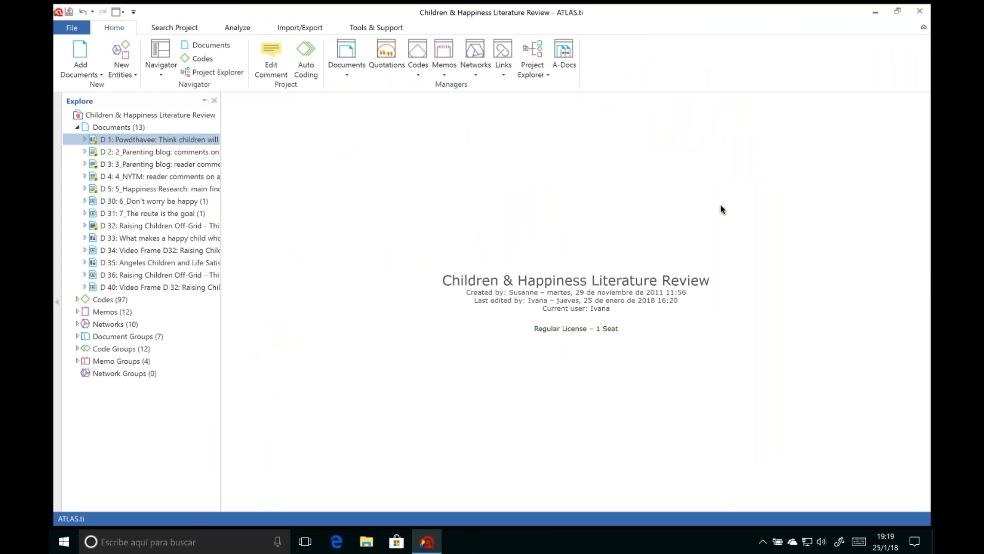
click(217, 359)
drag(221, 381, 320, 382)
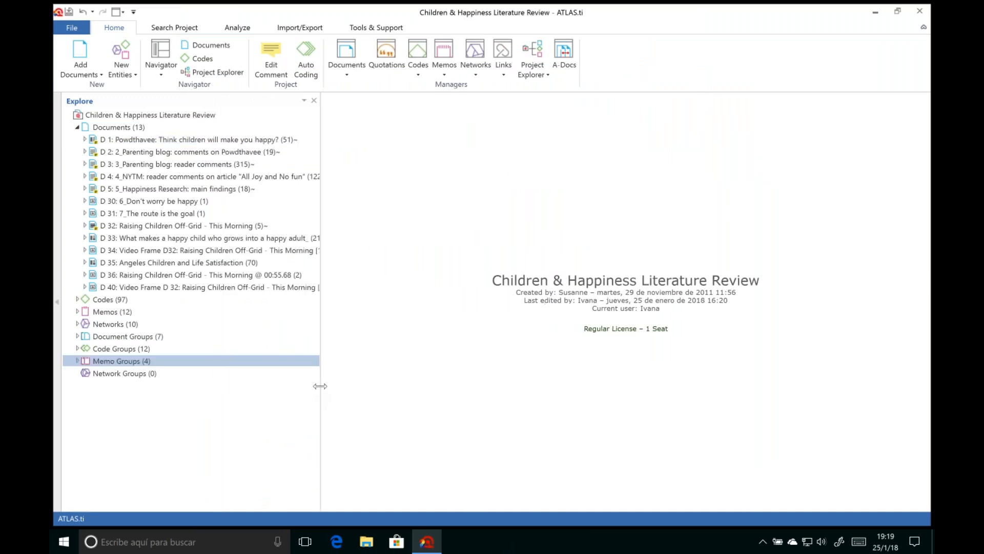
- Expand document D 1 in the project explorer, including its quotation 1:1, to view the code linked to it
click(85, 139)
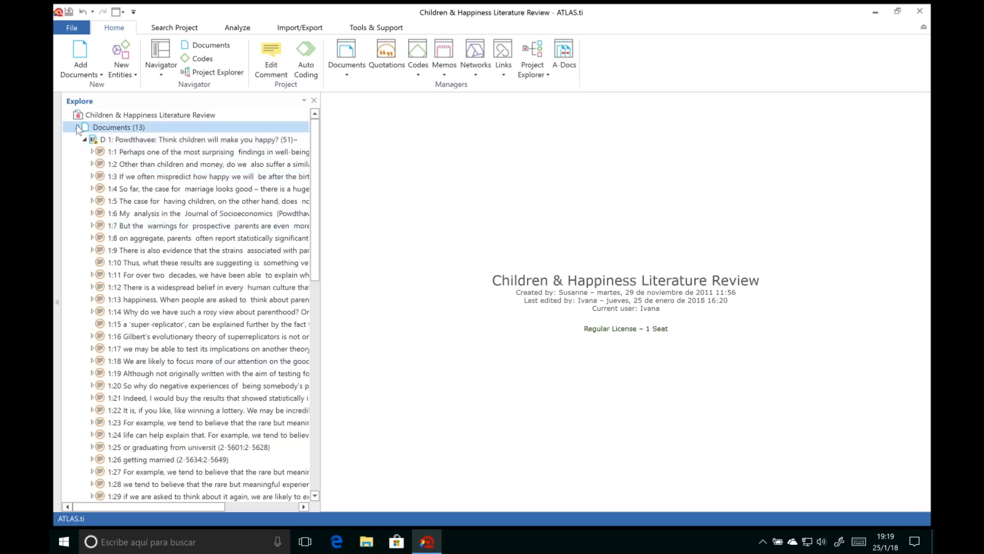
click(94, 141)
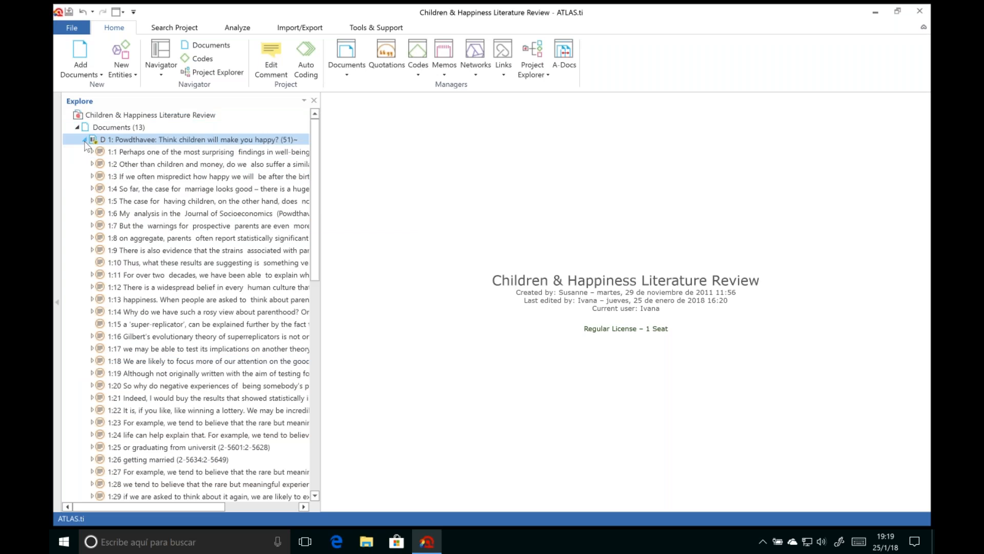
click(85, 140)
click(85, 140)
click(154, 152)
click(92, 152)
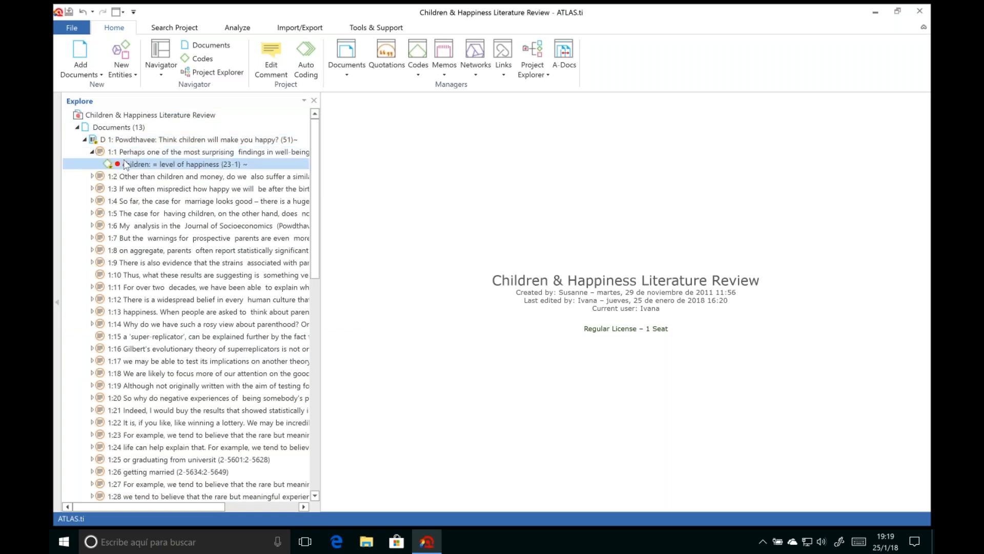
- Expand quotation 1:2 through "reasons for hc: focusing illusion" and "#fam: have children" down to the code linked to the memo "Family Interview"
click(92, 177)
click(99, 204)
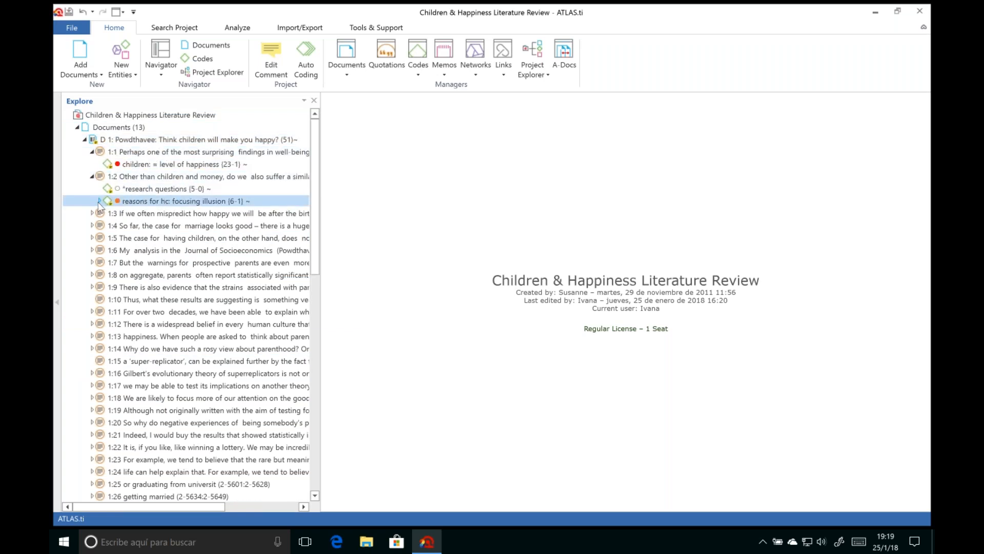
click(99, 201)
key(Down)
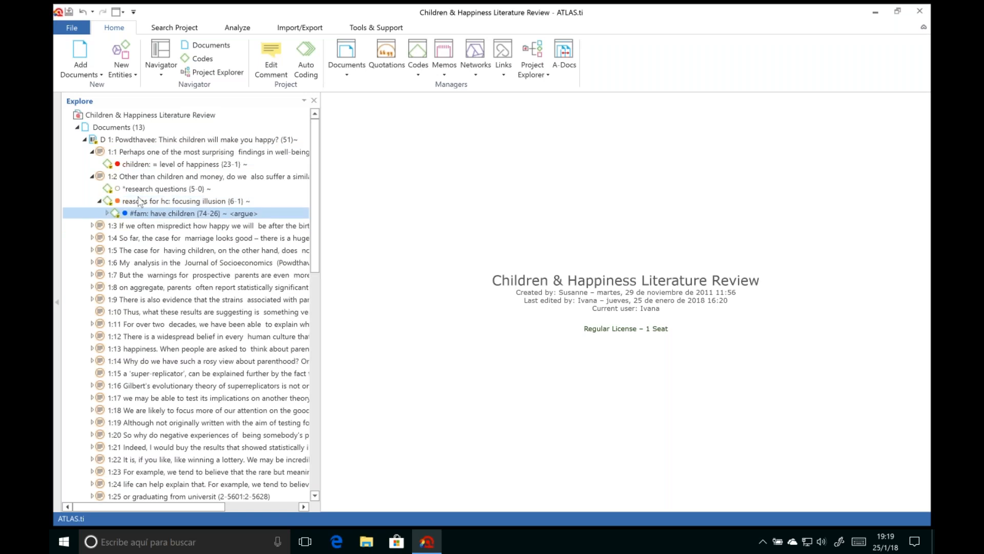
click(107, 213)
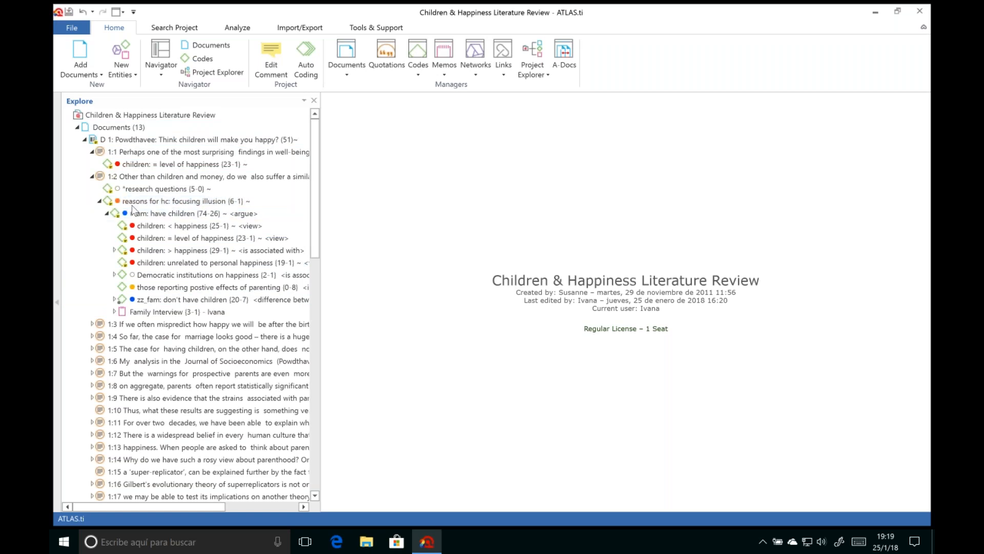
click(114, 311)
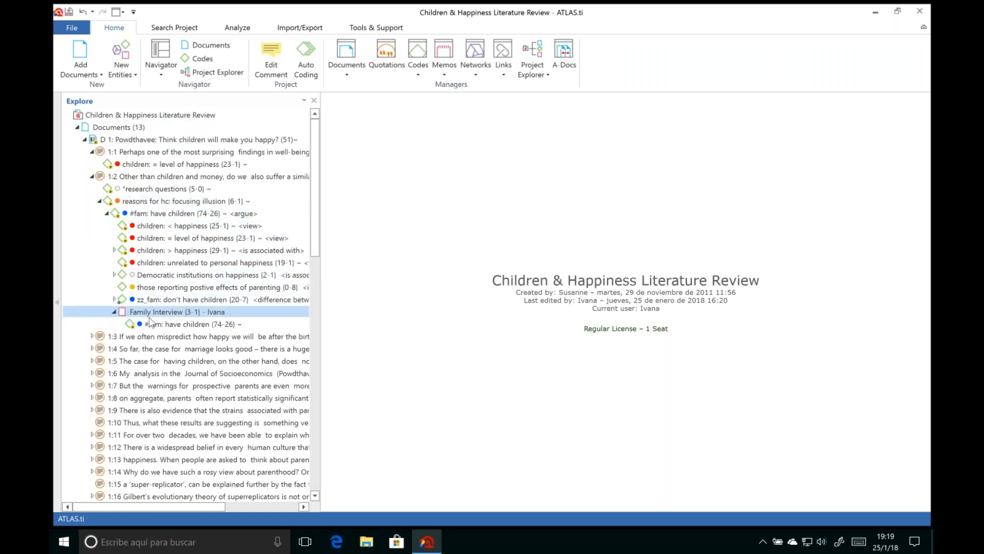
- Collapse the expanded branches from the memo "Family Interview" up to Documents, and narrow the project explorer
click(115, 311)
click(107, 213)
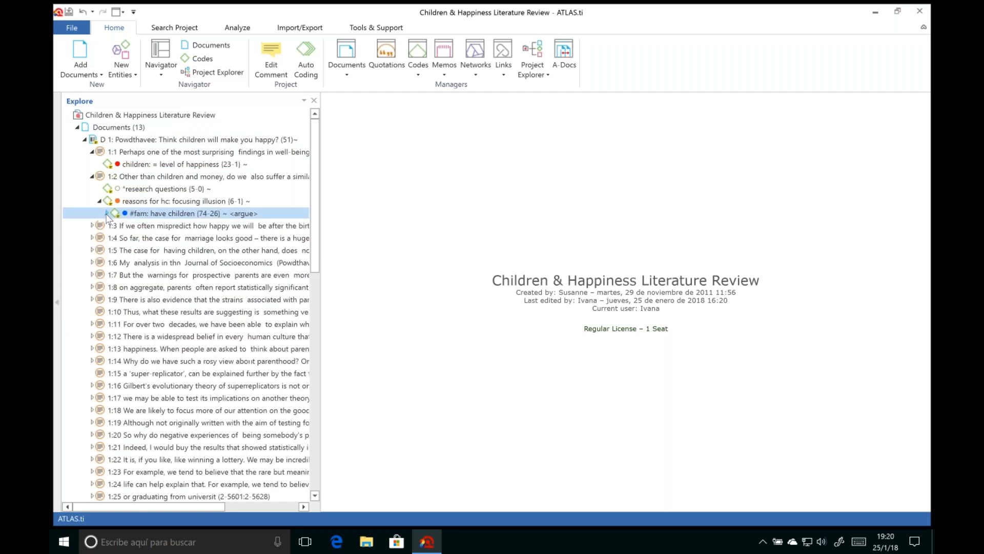
click(104, 204)
click(91, 177)
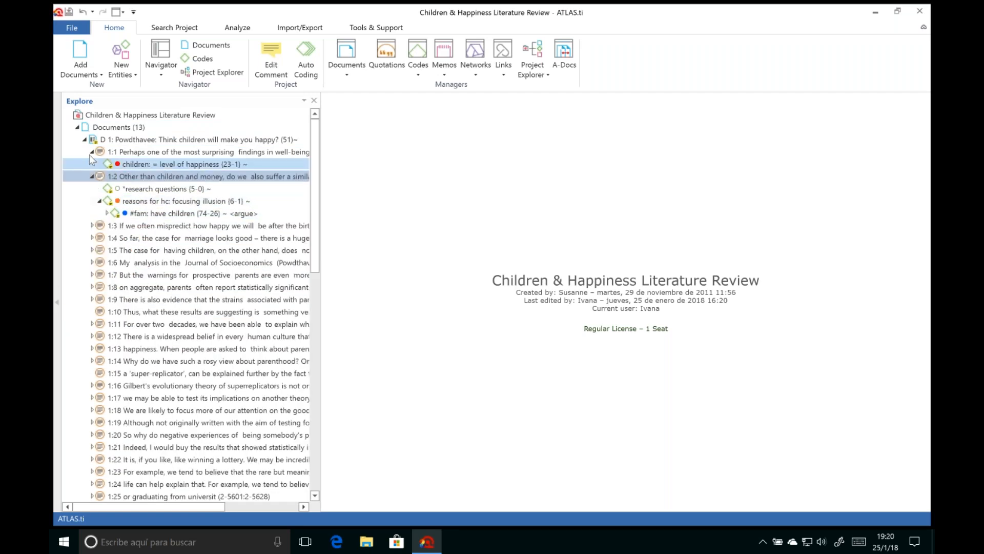
click(92, 152)
click(84, 139)
click(77, 128)
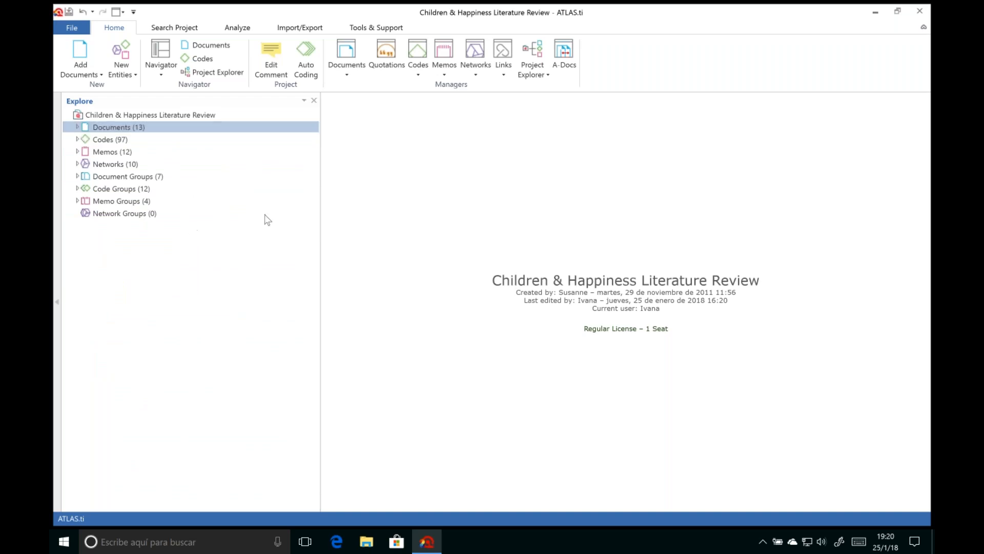
drag(320, 218, 204, 213)
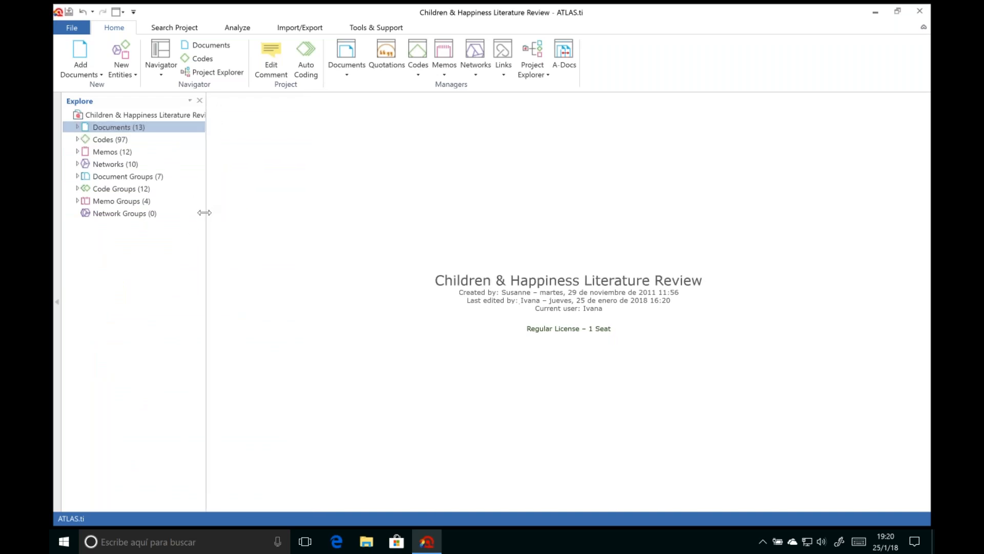
- View the comment and preview of document D 4 in the Document Manager, and close the manager
click(344, 51)
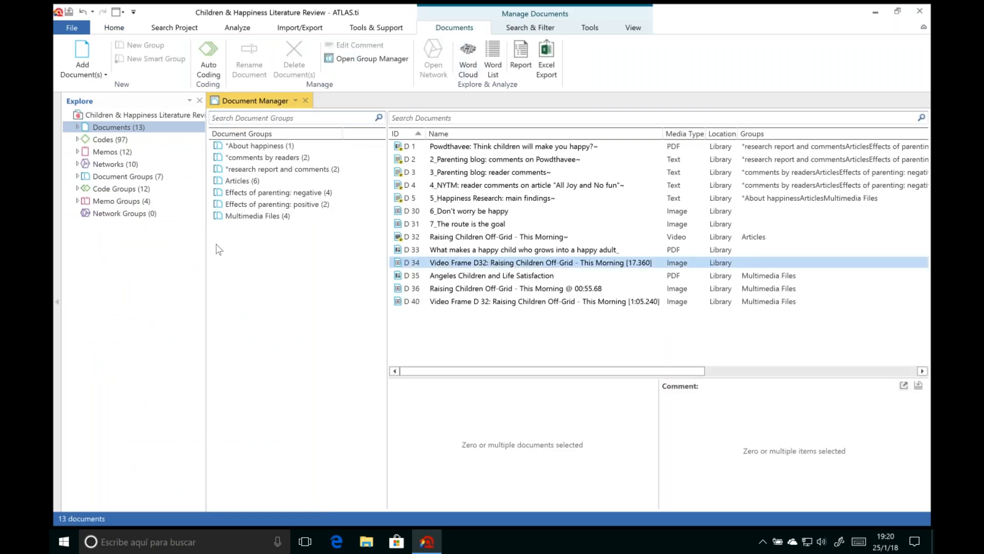
drag(548, 372, 442, 365)
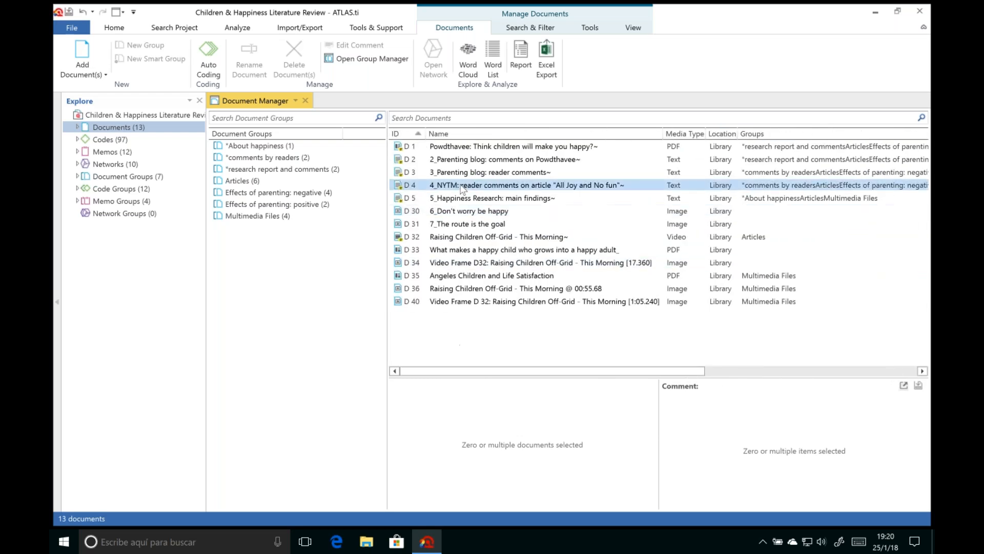
click(474, 185)
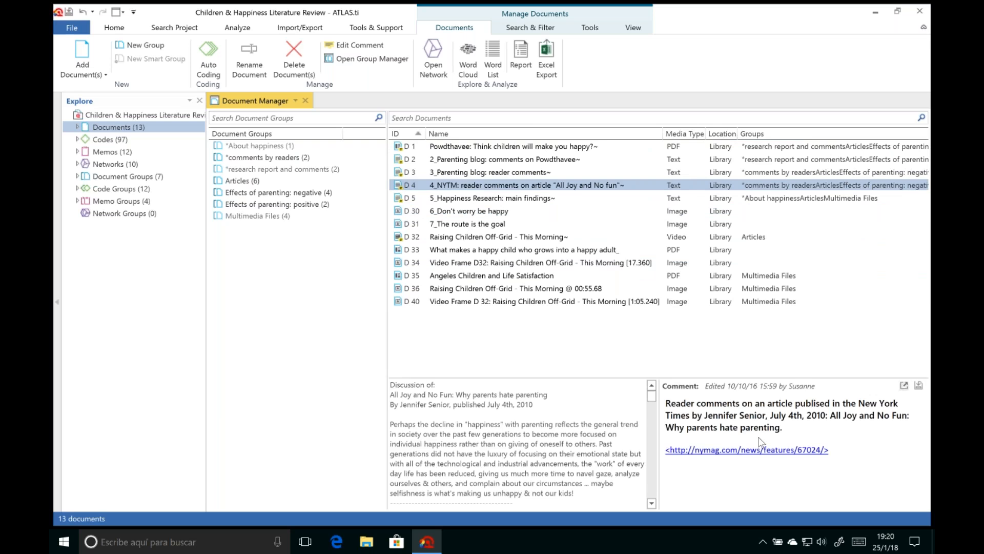
click(306, 101)
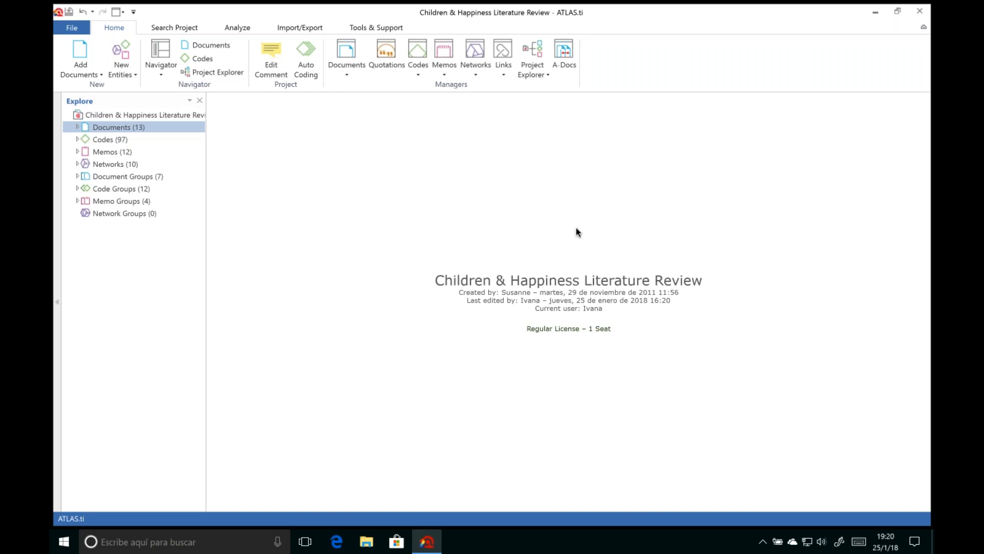
- Check the description of Add Linked Video/Audio, and view video document D 32 with its coded segments before closing it
click(83, 74)
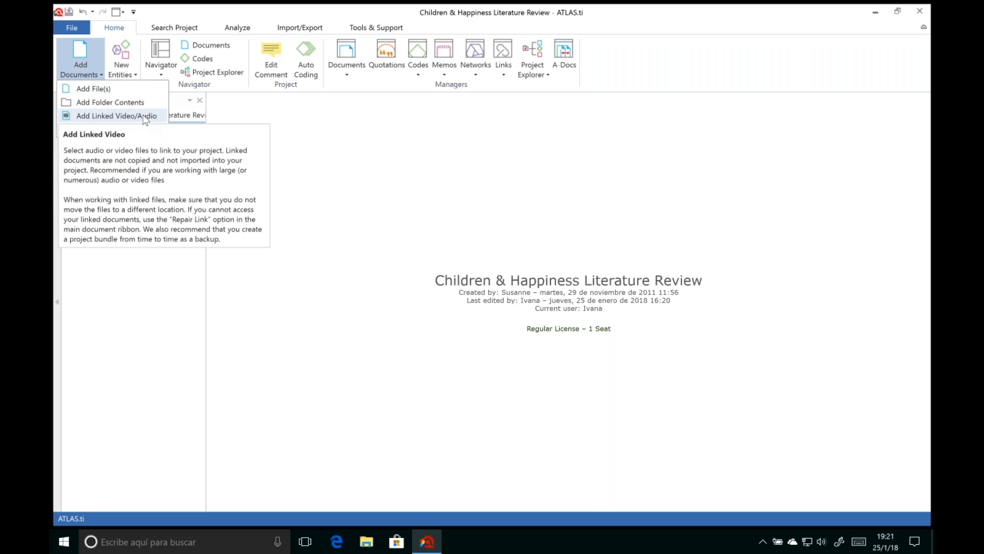
click(327, 155)
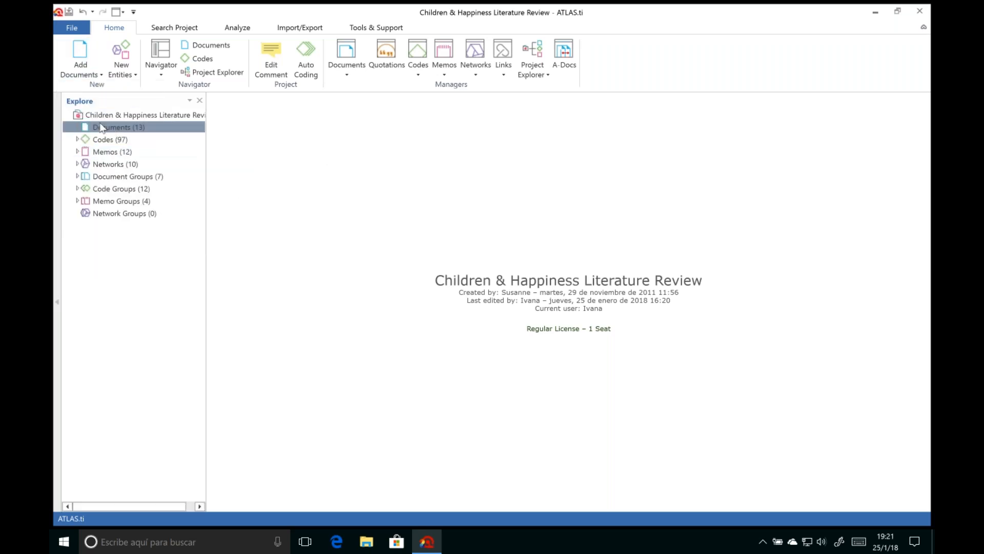
click(78, 128)
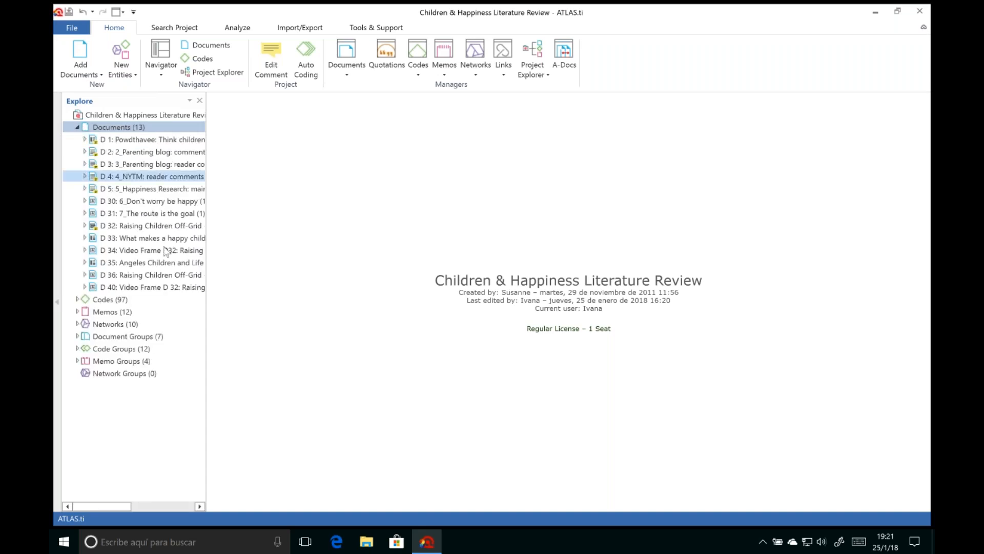
click(137, 228)
double_click(136, 228)
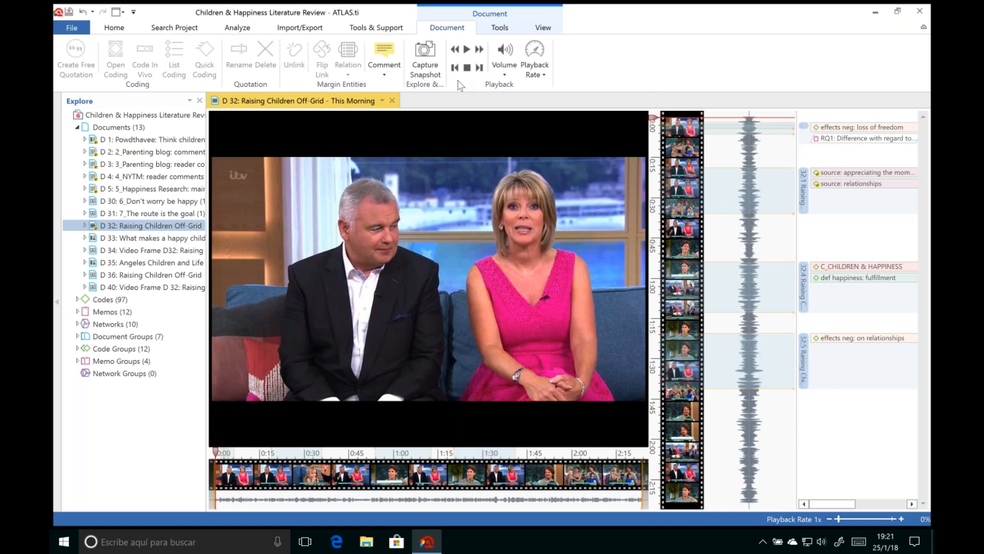
click(392, 101)
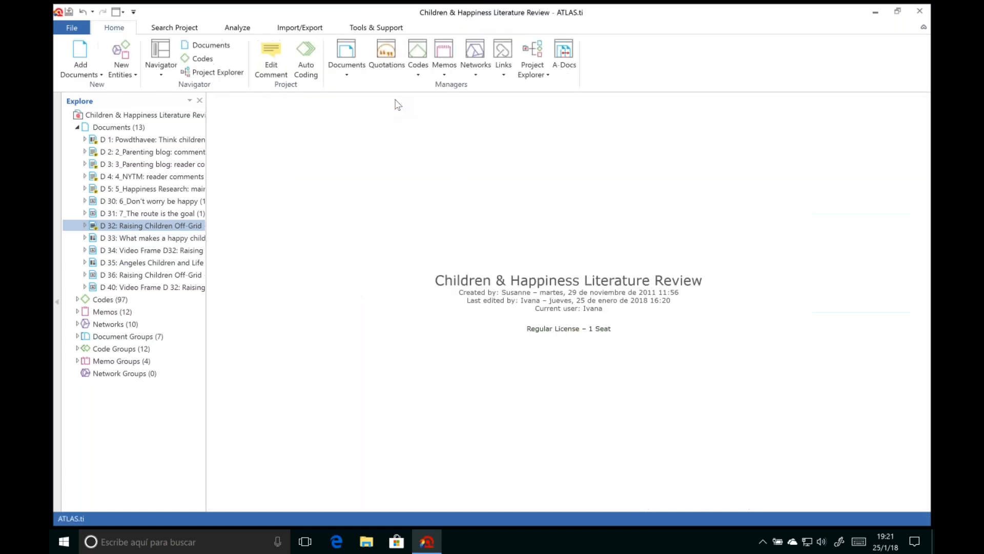
- Review the project's import and export commands and its file management options, such as Merge, without changing anything
click(306, 30)
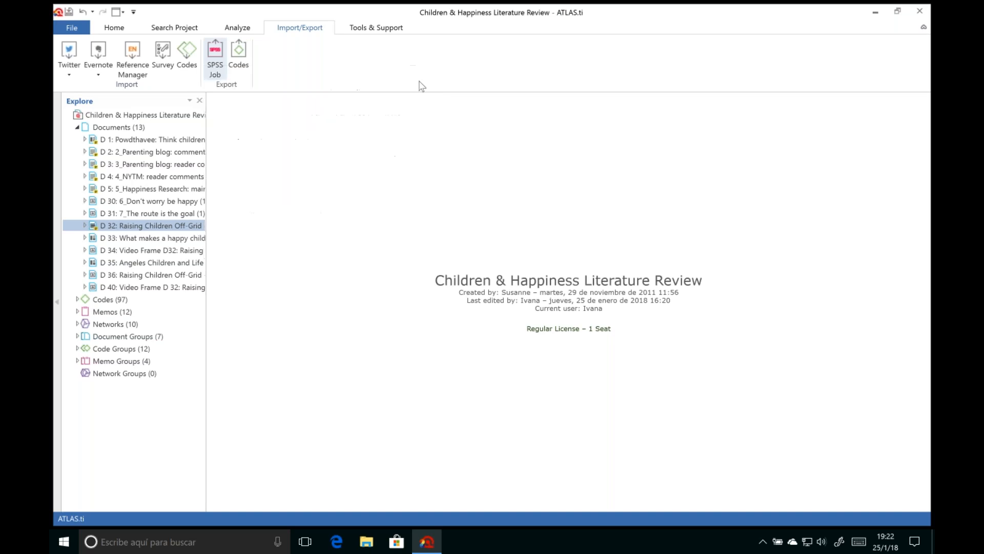
click(125, 29)
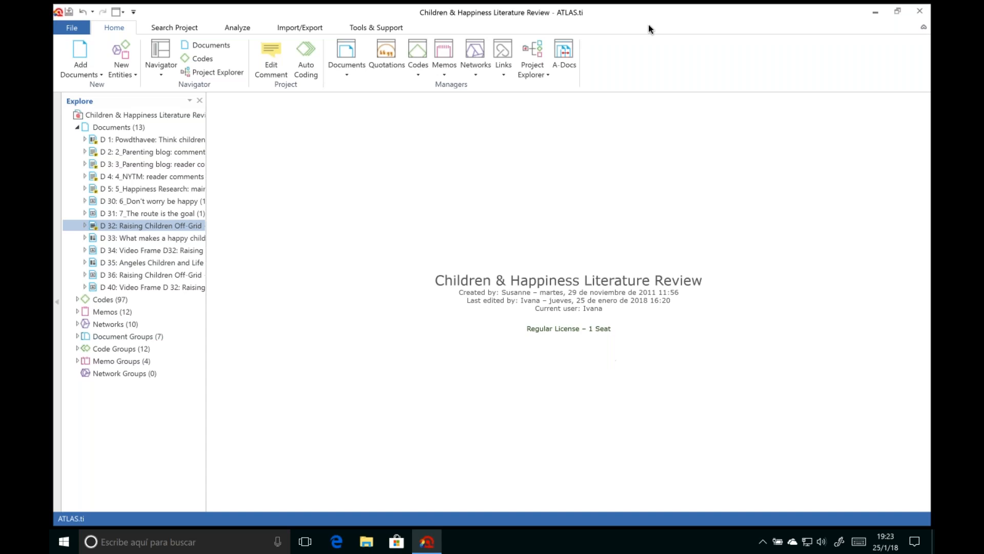
click(72, 27)
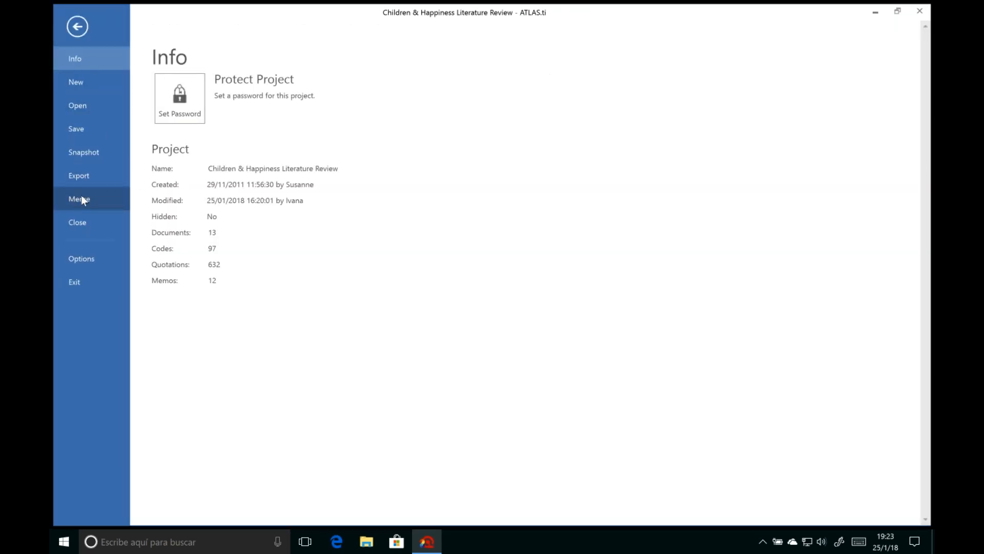
click(77, 27)
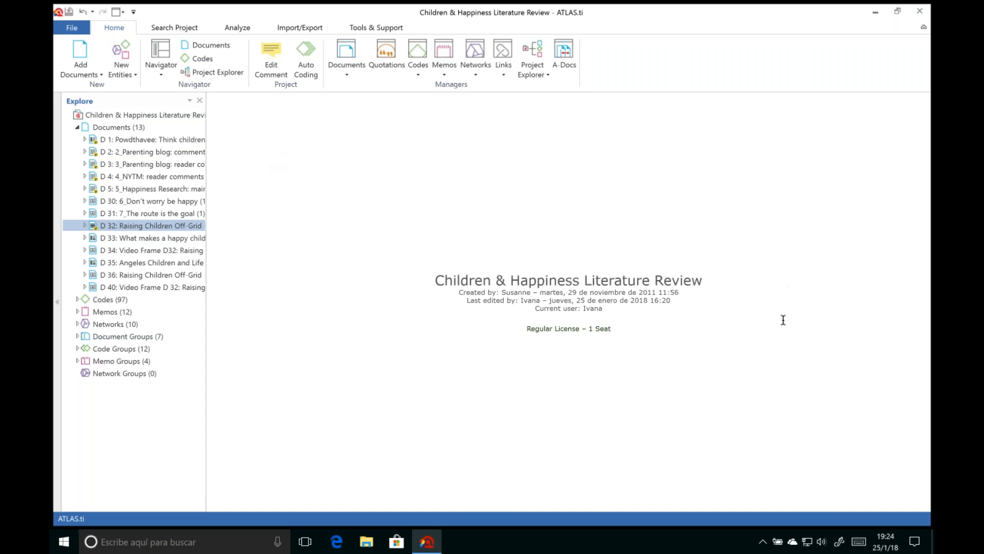
- Switch to the PowerPoint presentation "LR Webinar Windows and Mac English" and show the contact details on its title slide
key(ctrl+Left)
mouse_move(492, 542)
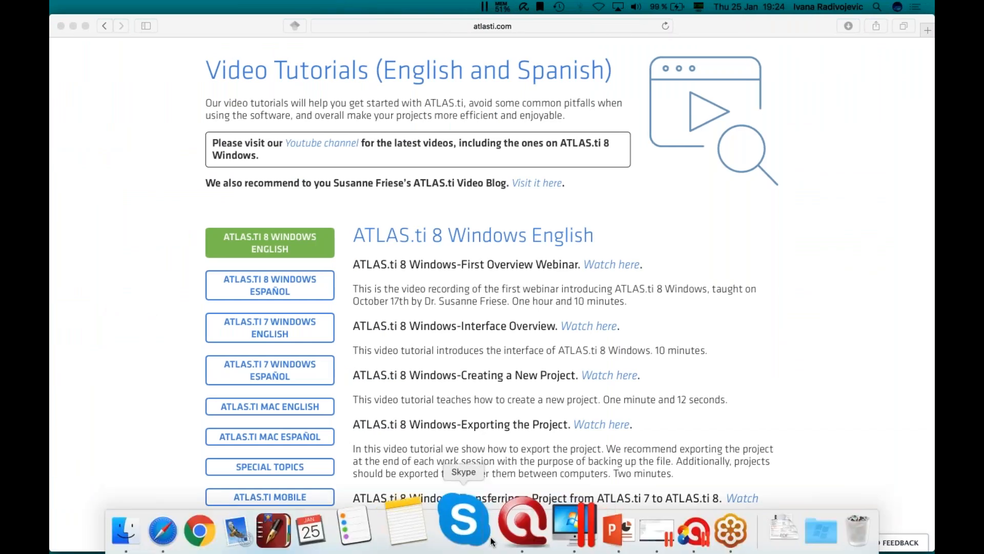
click(564, 533)
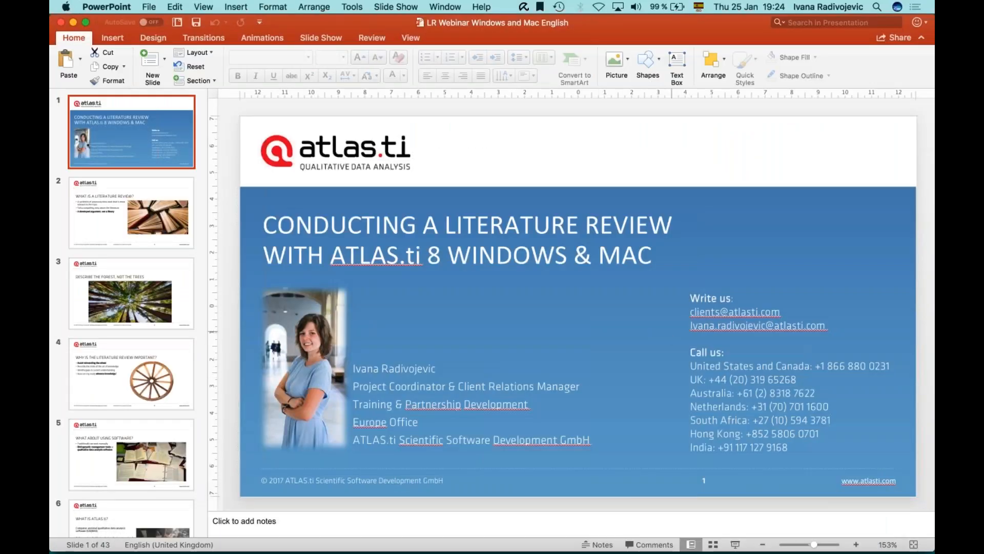
click(787, 273)
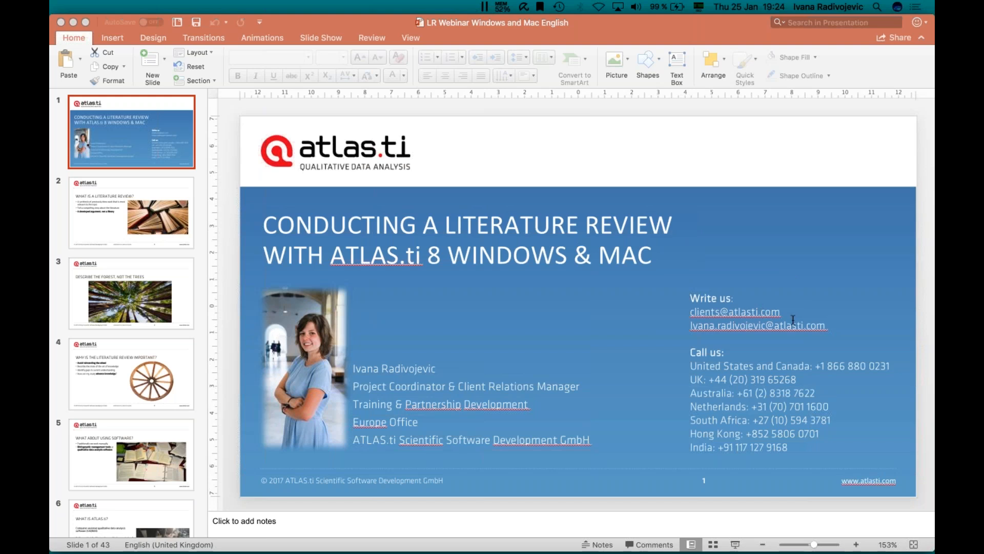
- Return to ATLAS.ti to review the project's Info page and file options again, and switch back to the PowerPoint title slide
key(ctrl+Right)
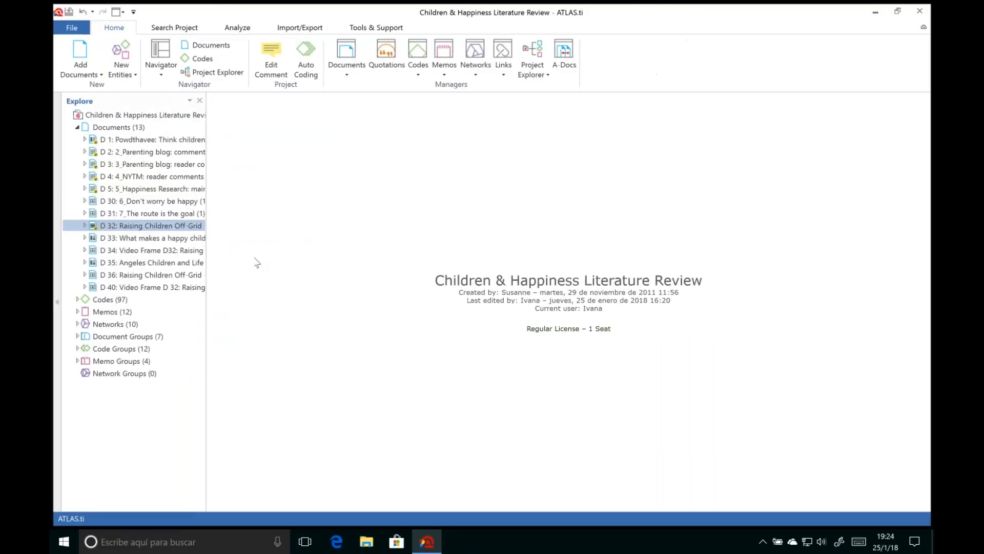
click(167, 132)
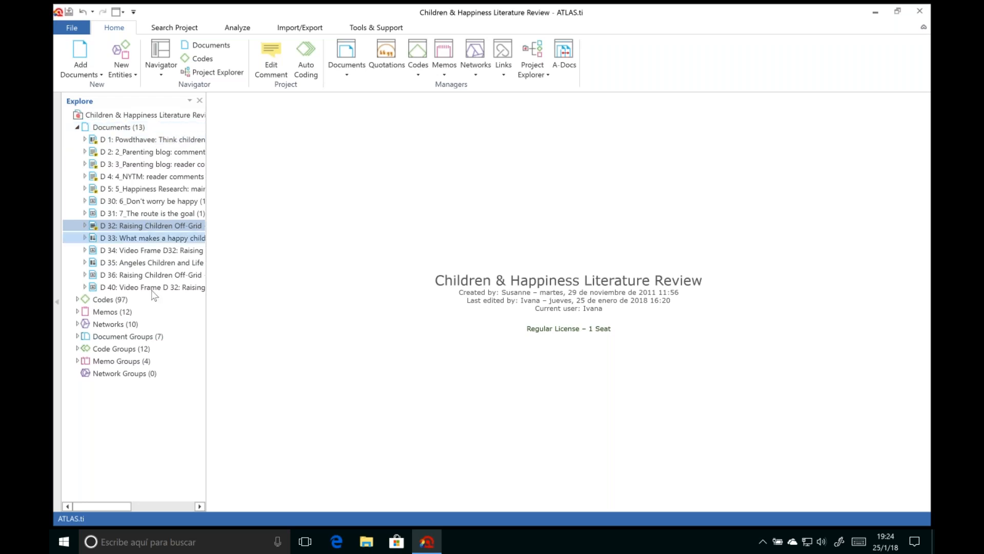
click(72, 28)
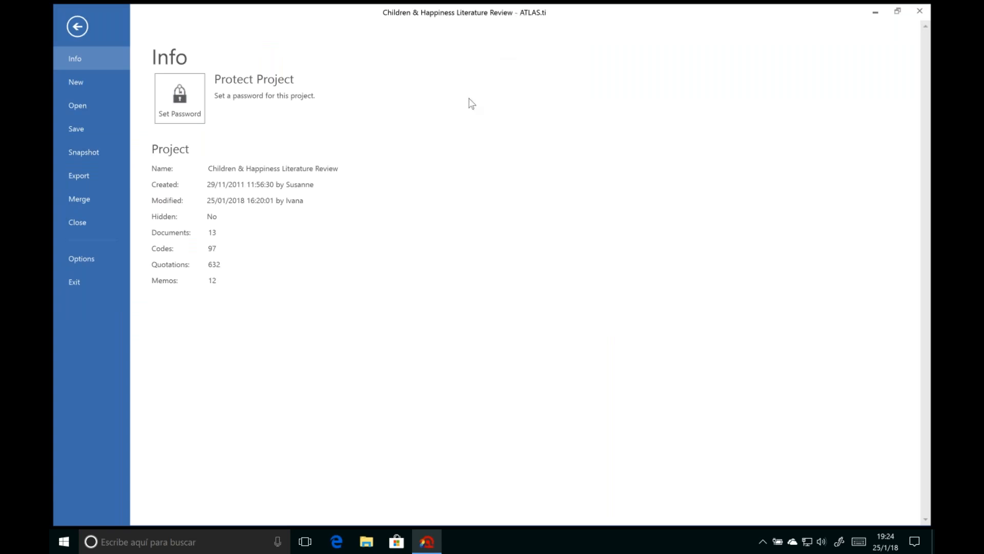
click(77, 26)
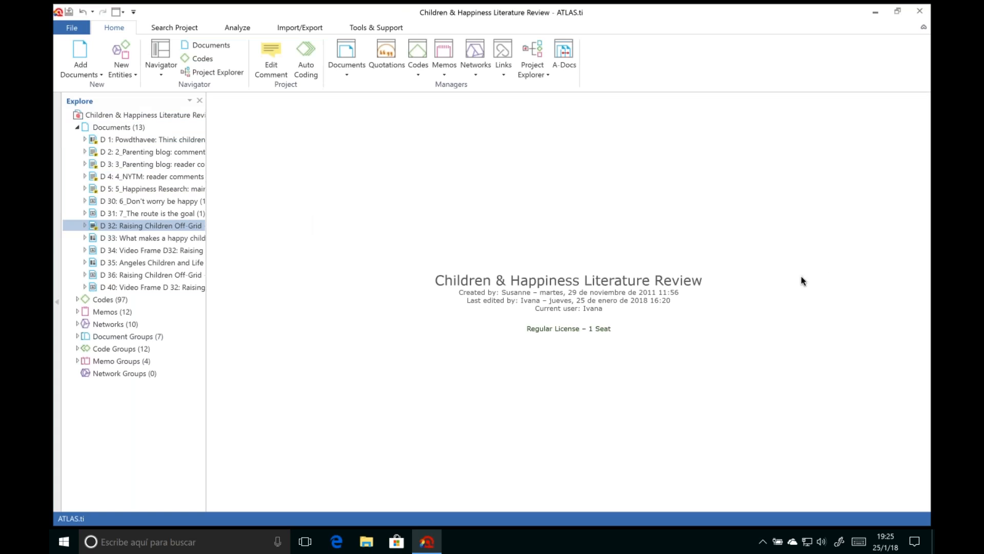
key(ctrl+Left)
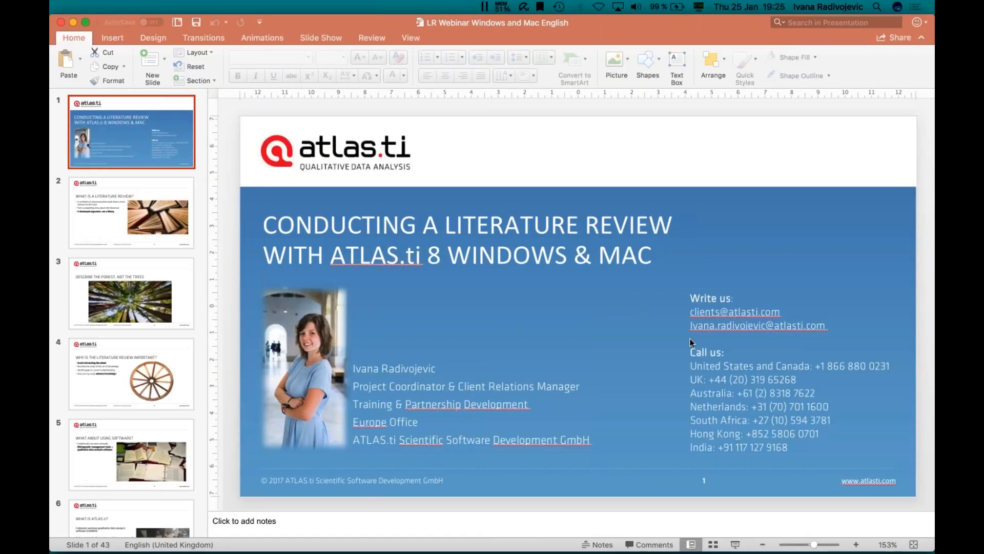